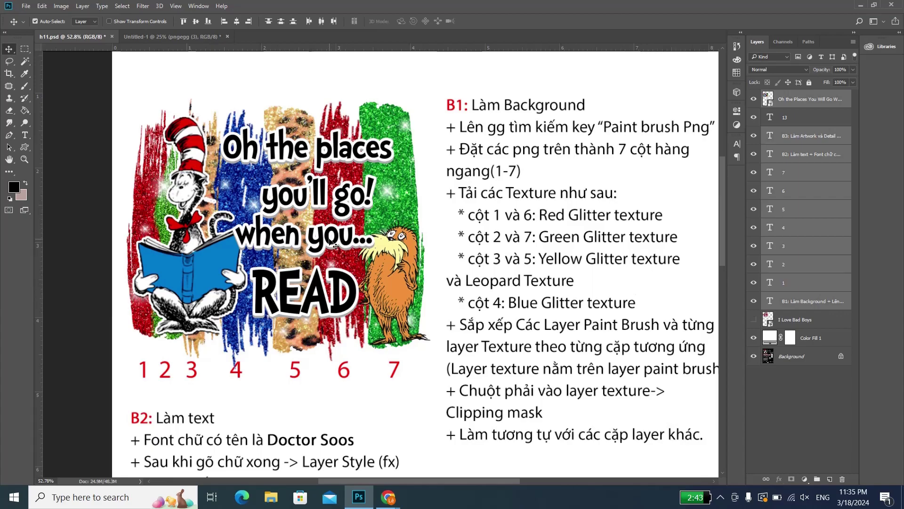
# Step: Browse the 'paint png' brush-stroke results in Google Images, then return to Photoshop's Untitled-1 document
pyautogui.keyDown('alt'); pyautogui.scroll(-1, 452, 186); pyautogui.keyUp('alt')
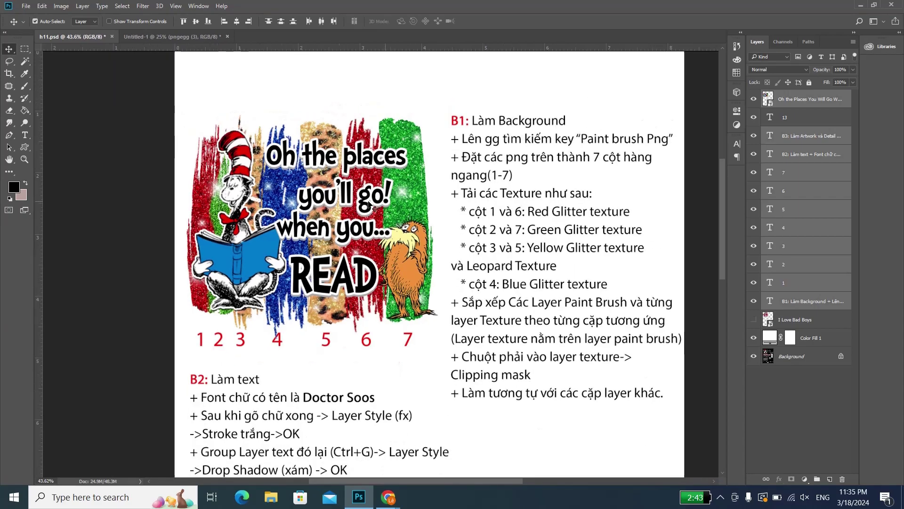
pyautogui.keyDown('alt'); pyautogui.scroll(1, 457, 186); pyautogui.keyUp('alt')
pyautogui.scroll(-1, 455, 185)
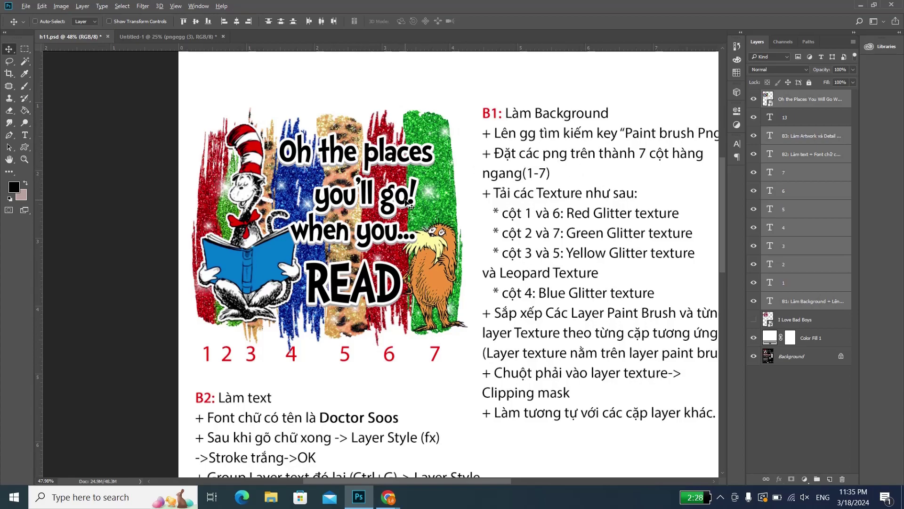
pyautogui.scroll(-1, 406, 202)
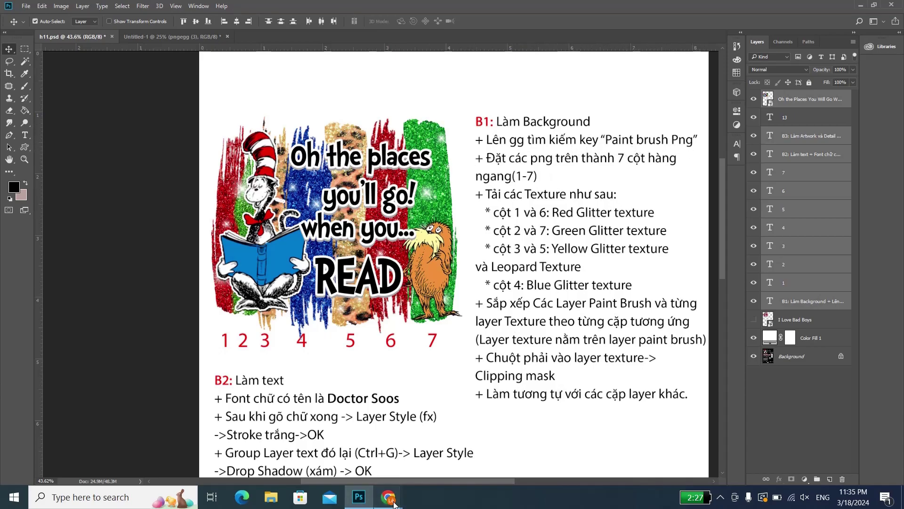
pyautogui.moveTo(388, 497)
pyautogui.click(456, 463)
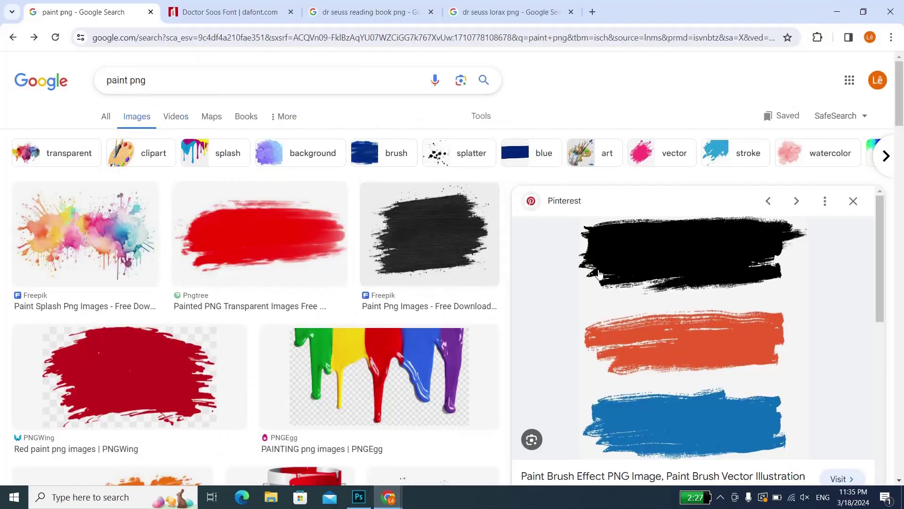
pyautogui.scroll(-2, 598, 273)
pyautogui.scroll(2, 659, 296)
pyautogui.scroll(-2, 659, 335)
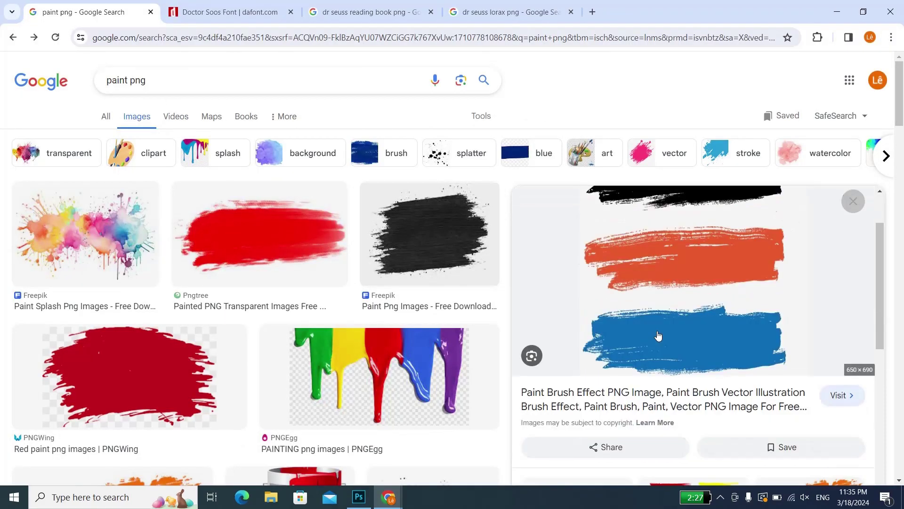
pyautogui.scroll(-3, 658, 335)
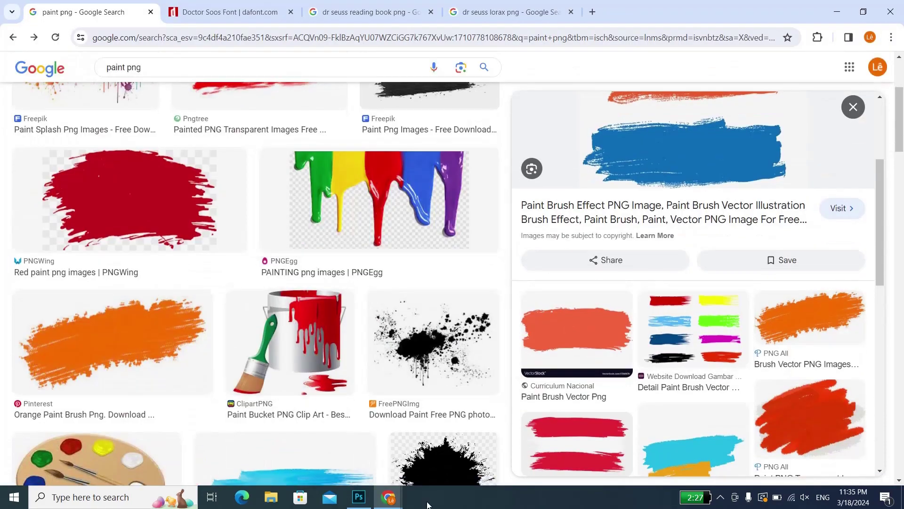
pyautogui.click(359, 497)
pyautogui.click(187, 38)
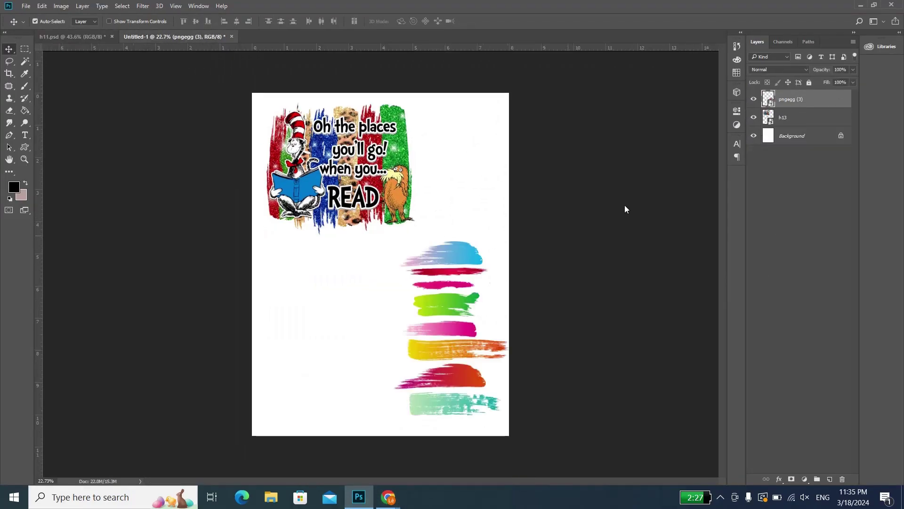
# Step: Place the pngegg (3) paint-stroke image below the Seuss design and rasterize its layer
pyautogui.moveTo(465, 255)
pyautogui.mouseDown()
pyautogui.moveTo(337, 240)
pyautogui.moveTo(419, 258)
pyautogui.mouseUp()
pyautogui.scroll(2, 414, 259)
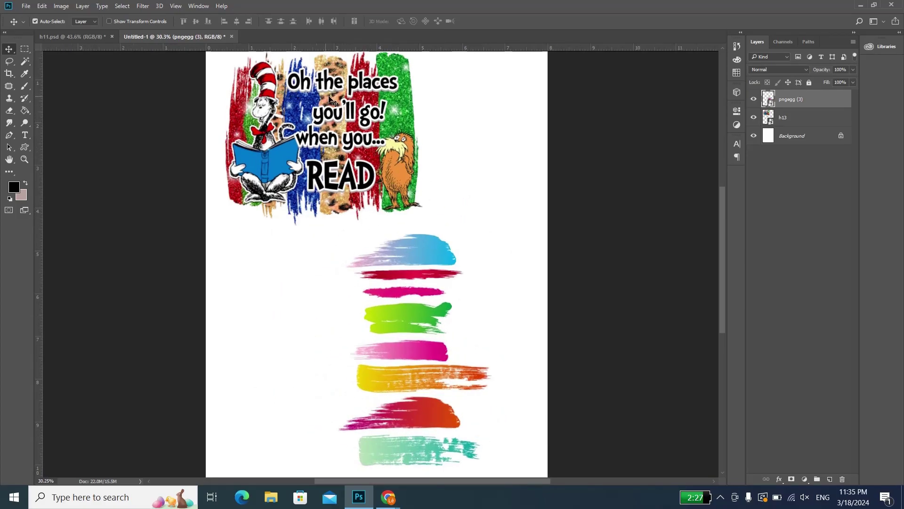
pyautogui.scroll(-2, 434, 245)
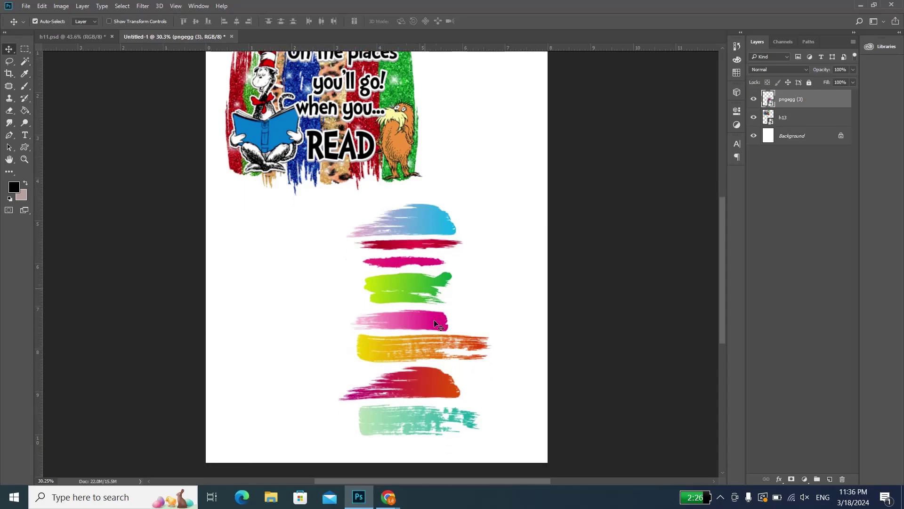
pyautogui.scroll(1, 430, 250)
pyautogui.scroll(-1, 424, 268)
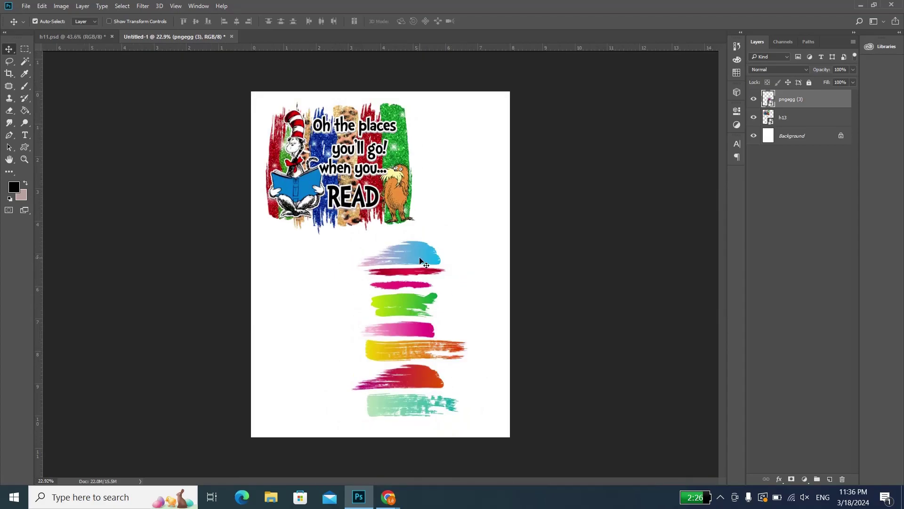
pyautogui.rightClick(819, 100)
pyautogui.click(608, 263)
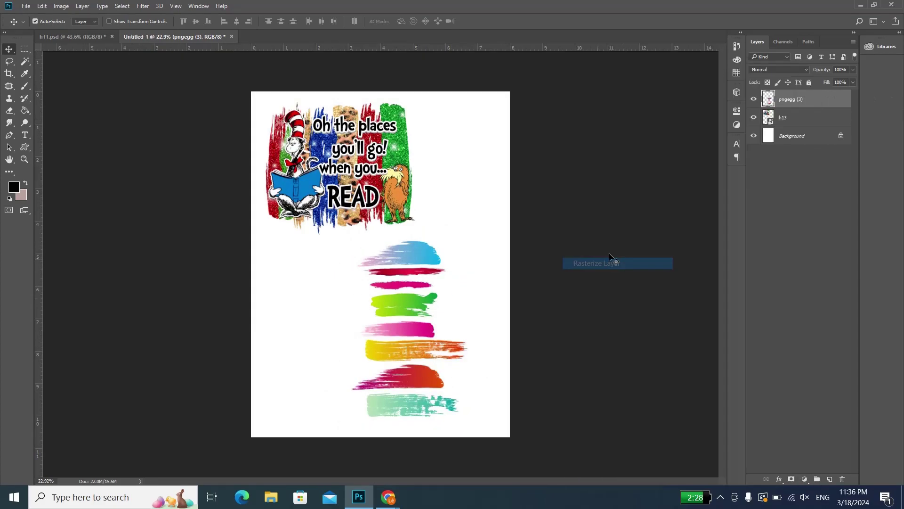
# Step: Rotate the strokes 90° clockwise to stand vertically and move them under the Seuss art
pyautogui.scroll(1, 427, 298)
pyautogui.press('m')
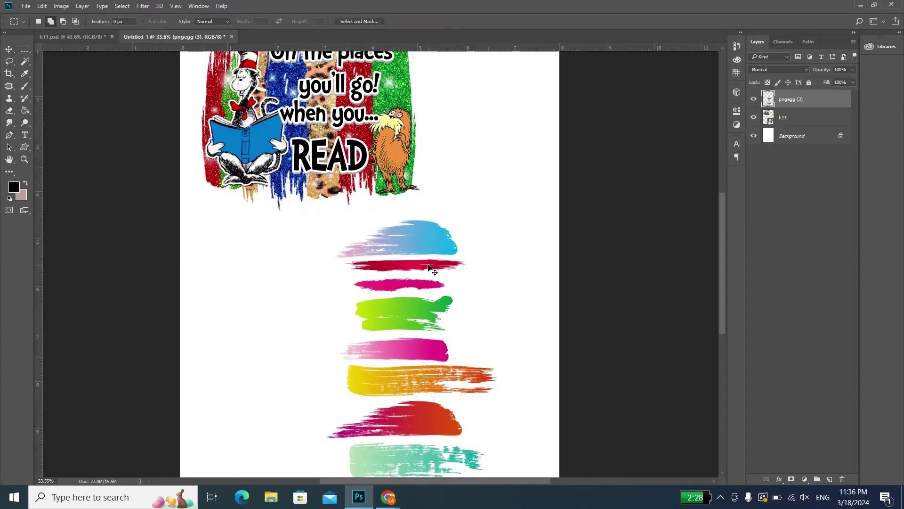
pyautogui.hotkey('ctrl', 't')
pyautogui.rightClick(413, 297)
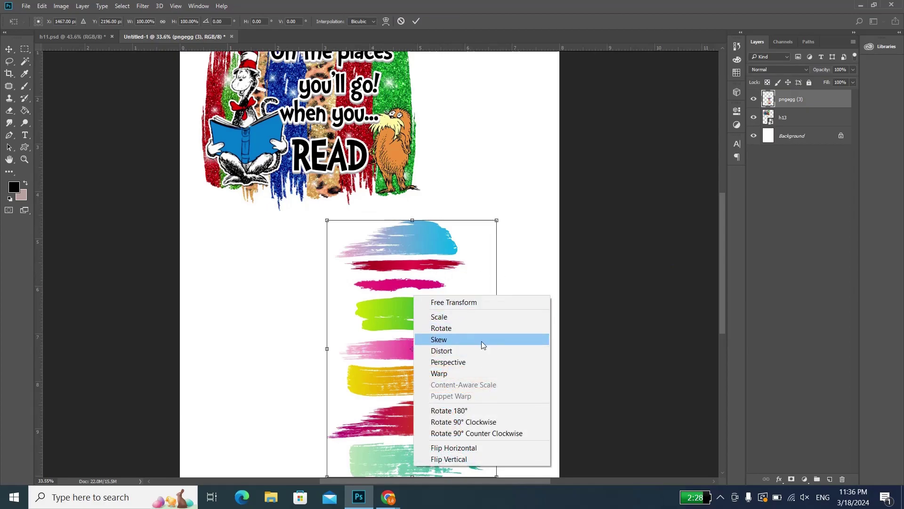
pyautogui.click(464, 419)
pyautogui.moveTo(446, 363); pyautogui.dragTo(405, 342)
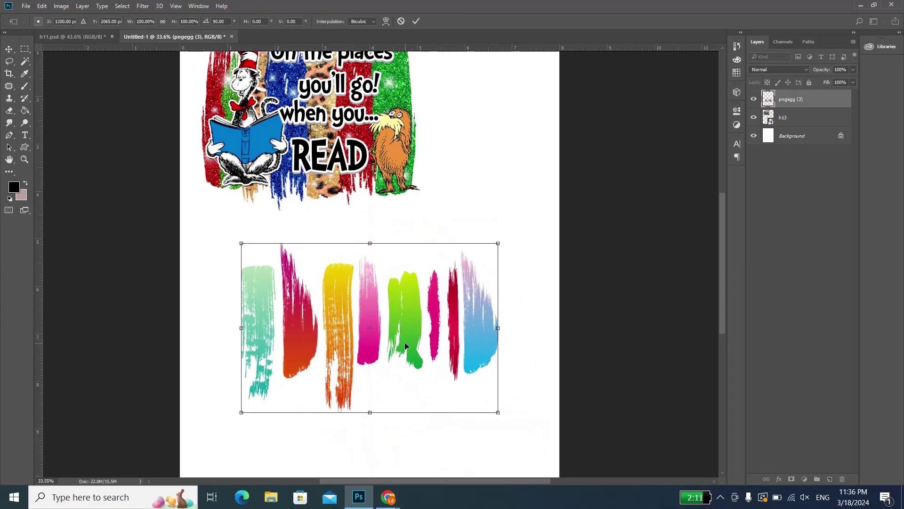
pyautogui.press('Return')
# Step: Cut the teal stroke onto its own layer and reshape it into a tall, narrow column
pyautogui.scroll(1, 404, 342)
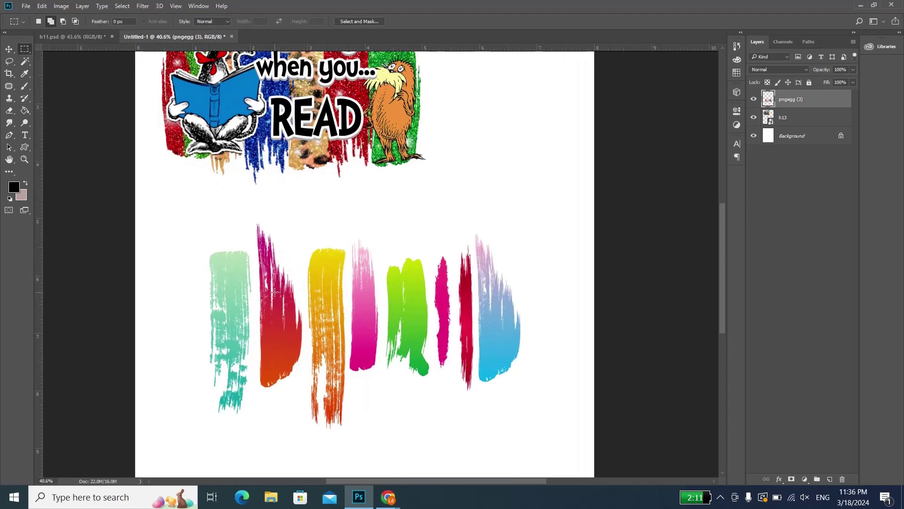
pyautogui.scroll(-1, 199, 294)
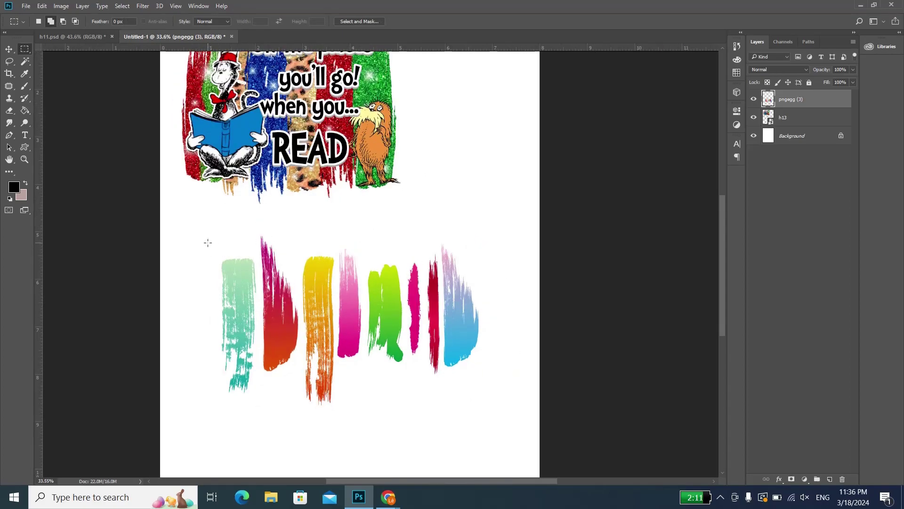
pyautogui.moveTo(208, 242); pyautogui.dragTo(259, 443)
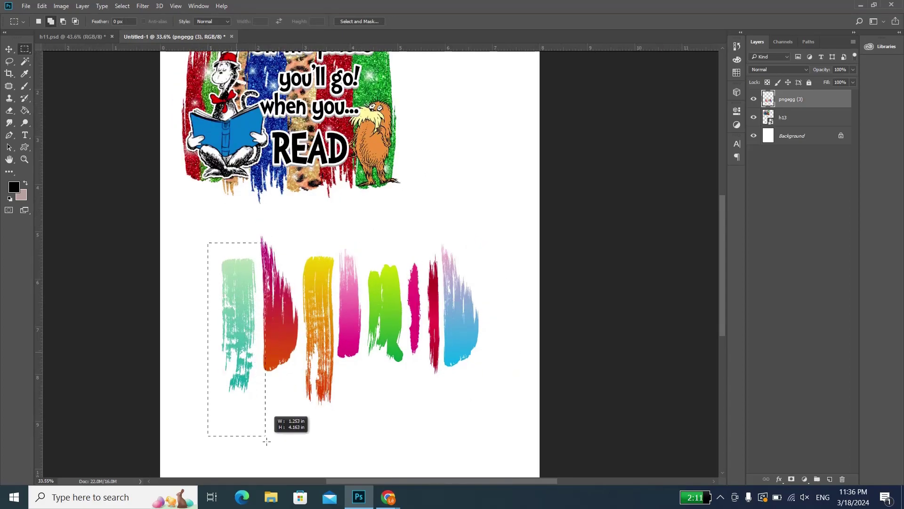
pyautogui.rightClick(241, 347)
pyautogui.click(301, 222)
pyautogui.press('v')
pyautogui.moveTo(235, 291)
pyautogui.mouseDown()
pyautogui.moveTo(213, 277)
pyautogui.moveTo(194, 234)
pyautogui.mouseUp()
pyautogui.hotkey('ctrl', 't')
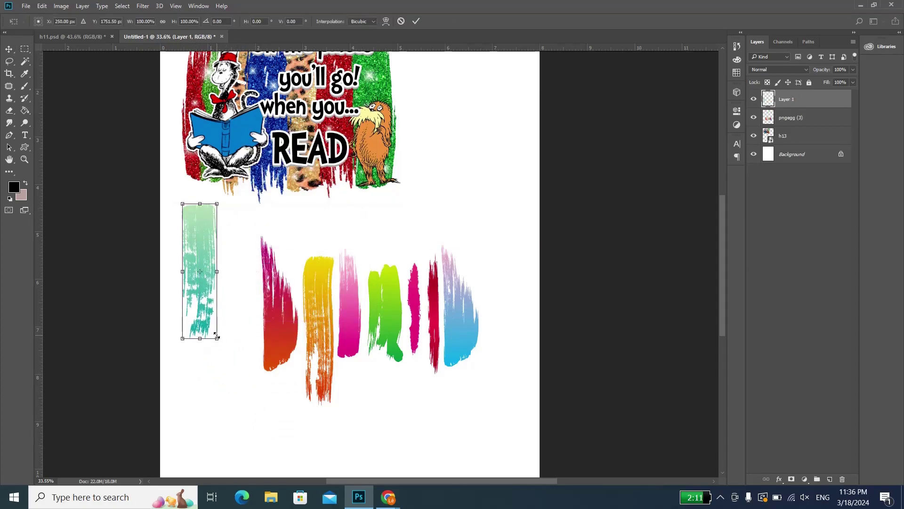
pyautogui.moveTo(219, 339); pyautogui.dragTo(250, 422)
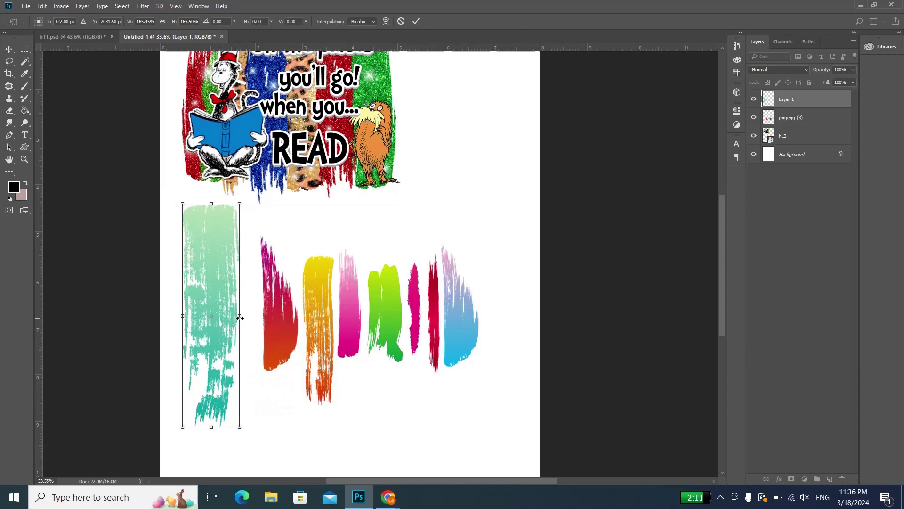
pyautogui.moveTo(240, 318); pyautogui.dragTo(228, 318)
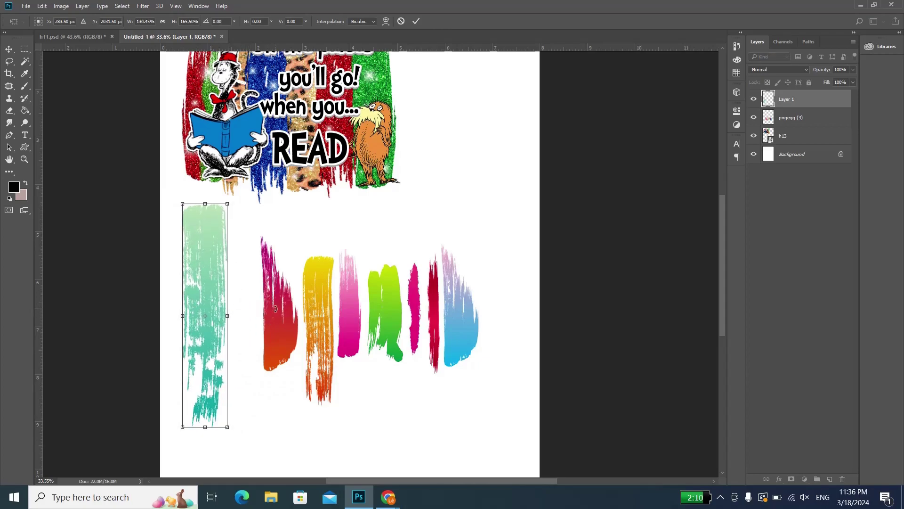
pyautogui.press('Return')
# Step: Delete the red brush stroke from the pngegg (3) layer
pyautogui.click(287, 337)
pyautogui.press('m')
pyautogui.moveTo(255, 226)
pyautogui.mouseDown()
pyautogui.moveTo(290, 413)
pyautogui.moveTo(299, 415)
pyautogui.mouseUp()
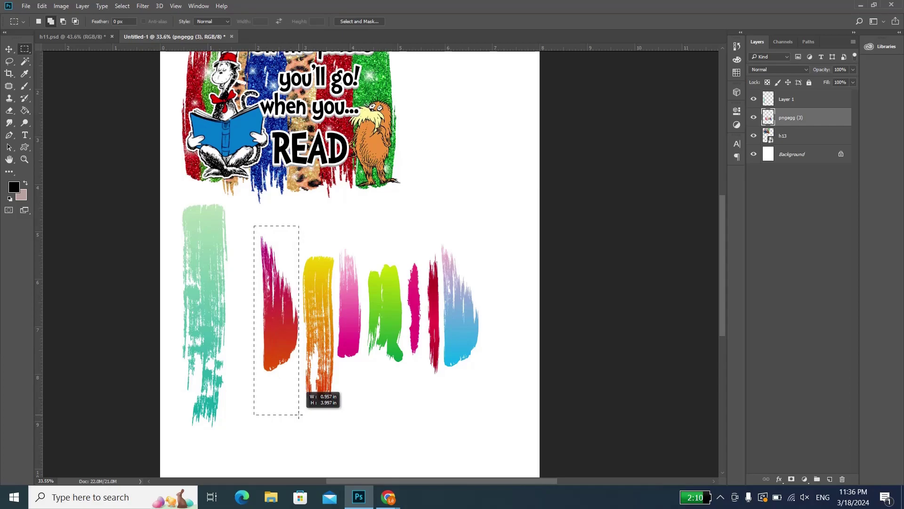
pyautogui.press('Delete')
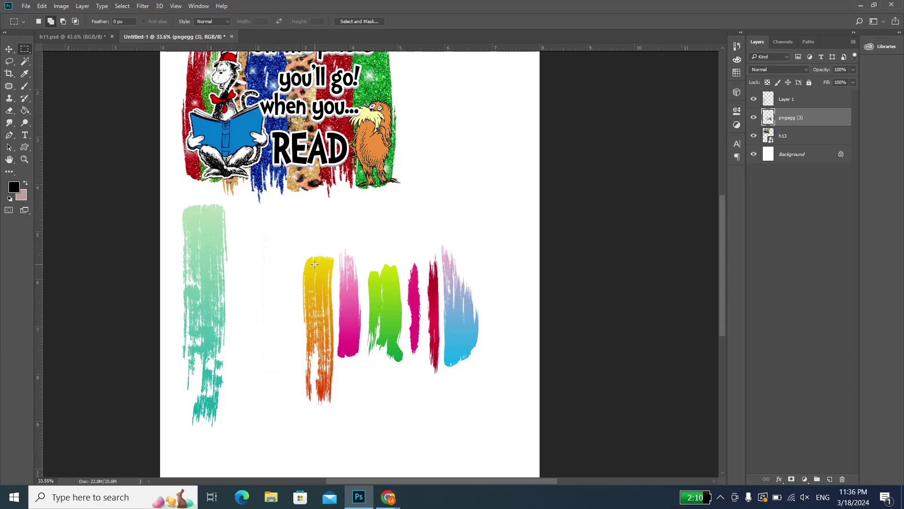
# Step: Cut the orange brush stroke onto its own layer with Layer Via Cut
pyautogui.press('v')
pyautogui.press('m')
pyautogui.moveTo(292, 235); pyautogui.dragTo(336, 424)
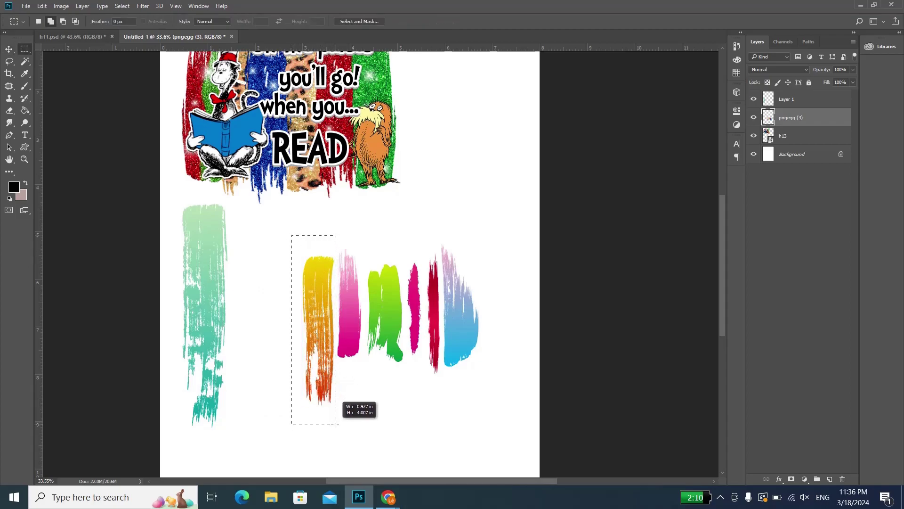
pyautogui.rightClick(398, 400)
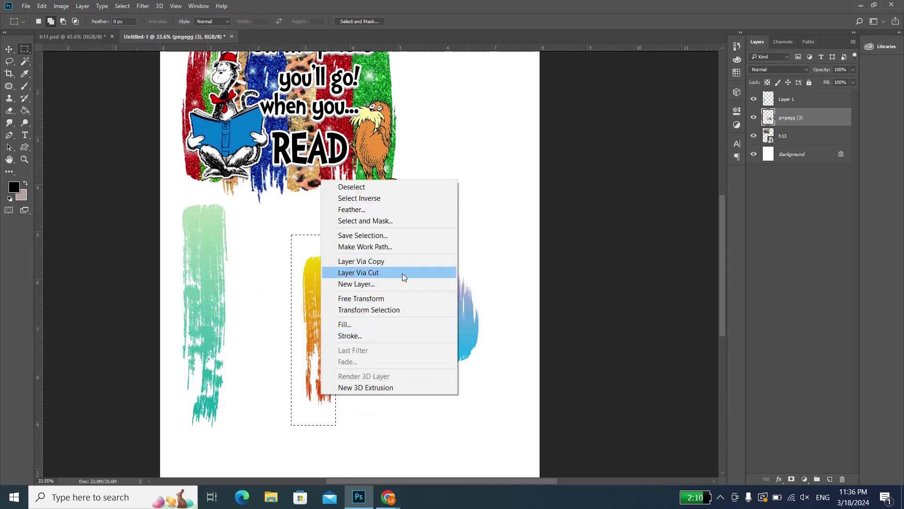
pyautogui.click(402, 273)
# Step: Enlarge the orange stroke beside the teal column and flip it vertically
pyautogui.hotkey('ctrl', 't')
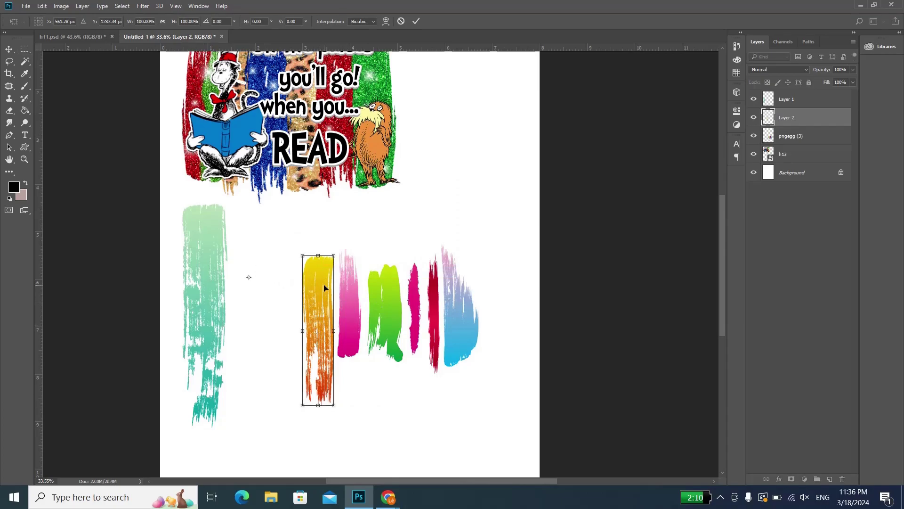
pyautogui.moveTo(317, 286); pyautogui.dragTo(233, 232)
pyautogui.moveTo(252, 353); pyautogui.dragTo(278, 428)
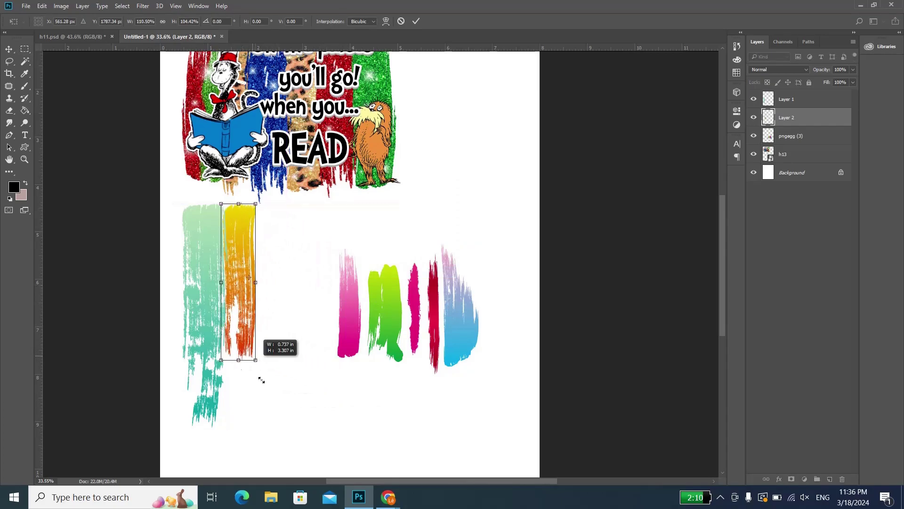
pyautogui.rightClick(282, 379)
pyautogui.click(303, 374)
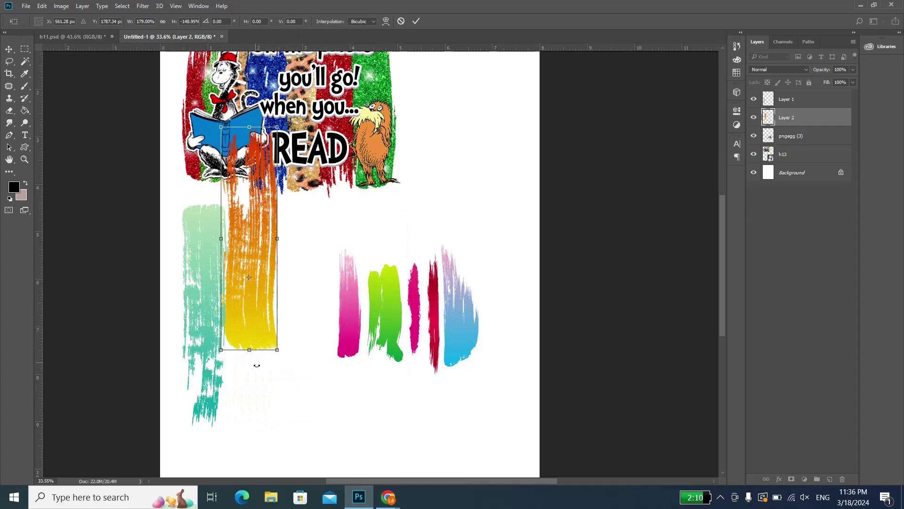
pyautogui.moveTo(250, 347)
pyautogui.mouseDown()
pyautogui.moveTo(249, 408)
pyautogui.moveTo(250, 392)
pyautogui.mouseUp()
pyautogui.press('Return')
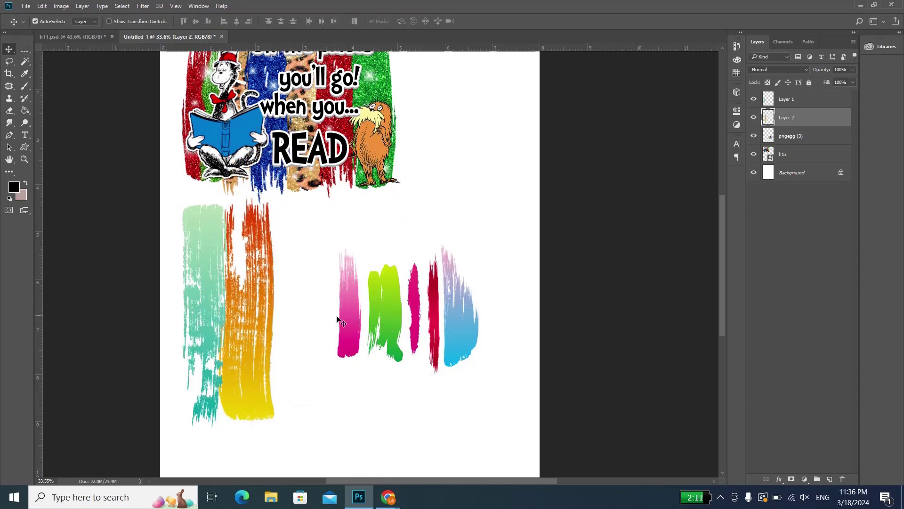
pyautogui.click(343, 314)
# Step: Cut the pink stroke onto its own layer, double its size, and place it beside the orange column
pyautogui.press('m')
pyautogui.moveTo(319, 216)
pyautogui.mouseDown()
pyautogui.moveTo(377, 402)
pyautogui.moveTo(363, 404)
pyautogui.mouseUp()
pyautogui.rightClick(353, 331)
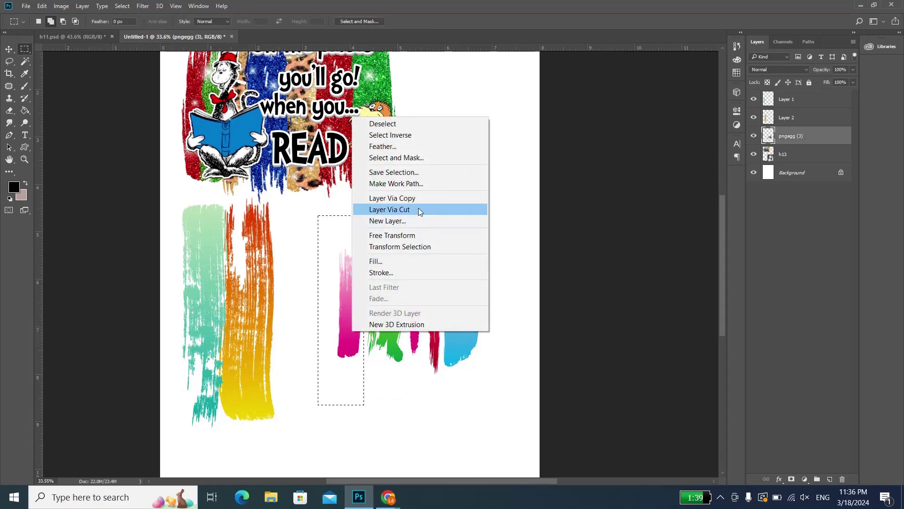
pyautogui.click(418, 209)
pyautogui.hotkey('ctrl', 't')
pyautogui.moveTo(351, 321); pyautogui.dragTo(283, 271)
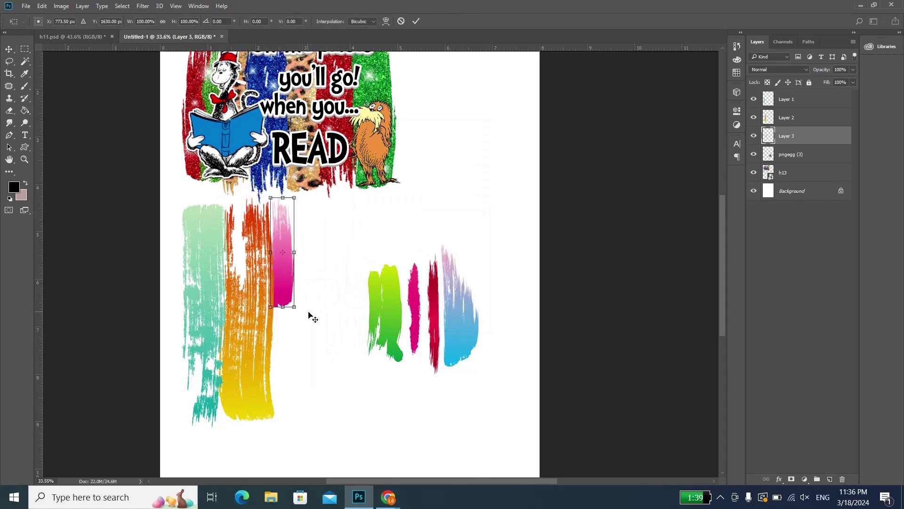
pyautogui.moveTo(295, 307); pyautogui.dragTo(318, 416)
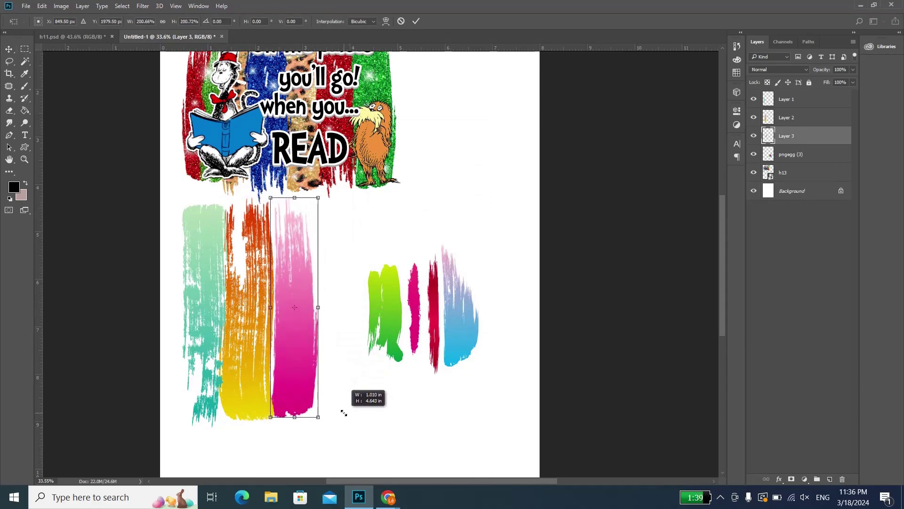
pyautogui.press('Return')
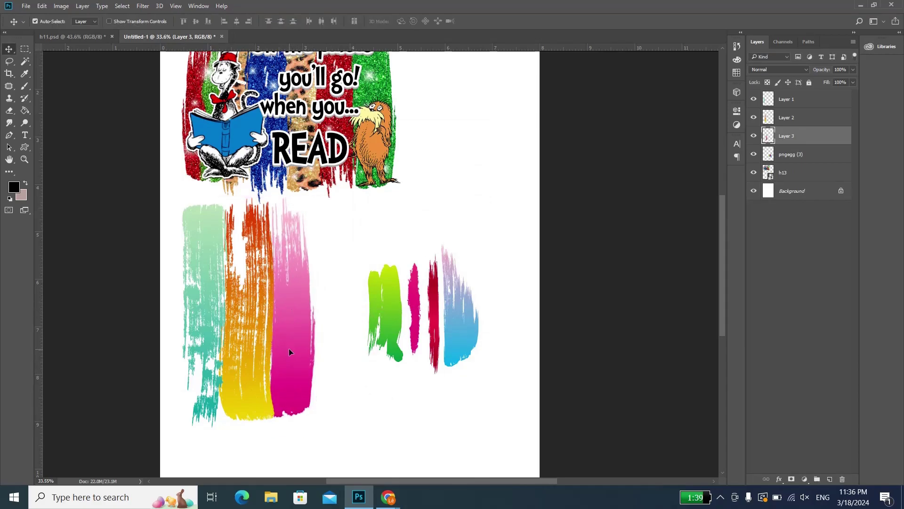
pyautogui.moveTo(299, 366); pyautogui.dragTo(300, 363)
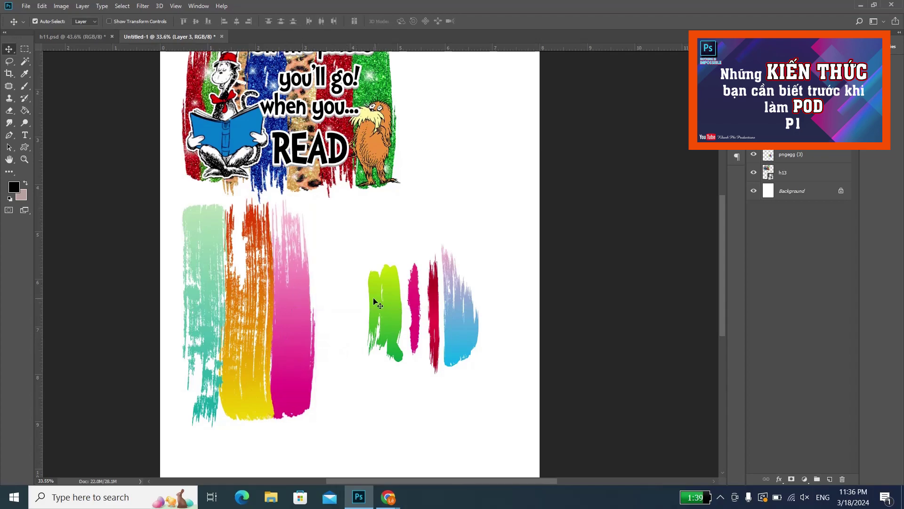
# Step: Cut the green stroke onto its own layer and stretch it to column height near the pink
pyautogui.click(395, 306)
pyautogui.press('m')
pyautogui.moveTo(351, 240); pyautogui.dragTo(406, 392)
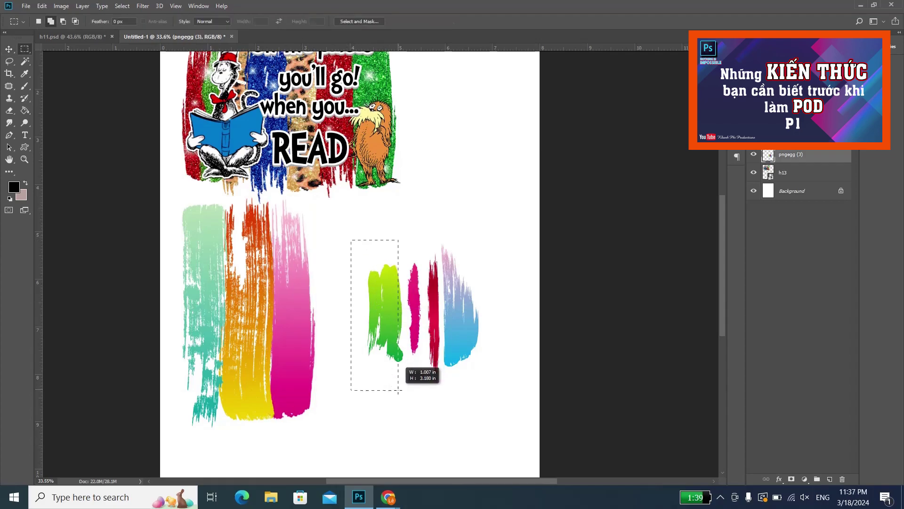
pyautogui.rightClick(391, 331)
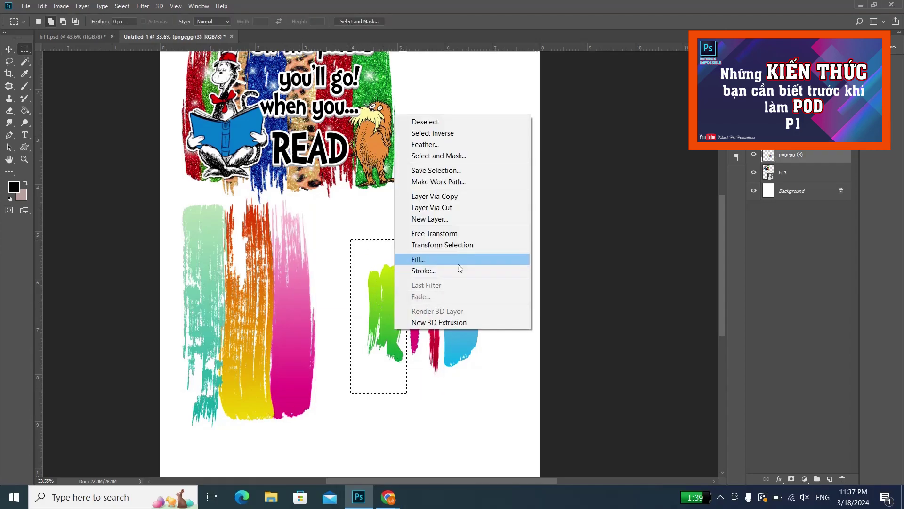
pyautogui.click(460, 210)
pyautogui.hotkey('ctrl', 't')
pyautogui.moveTo(367, 265); pyautogui.dragTo(324, 245)
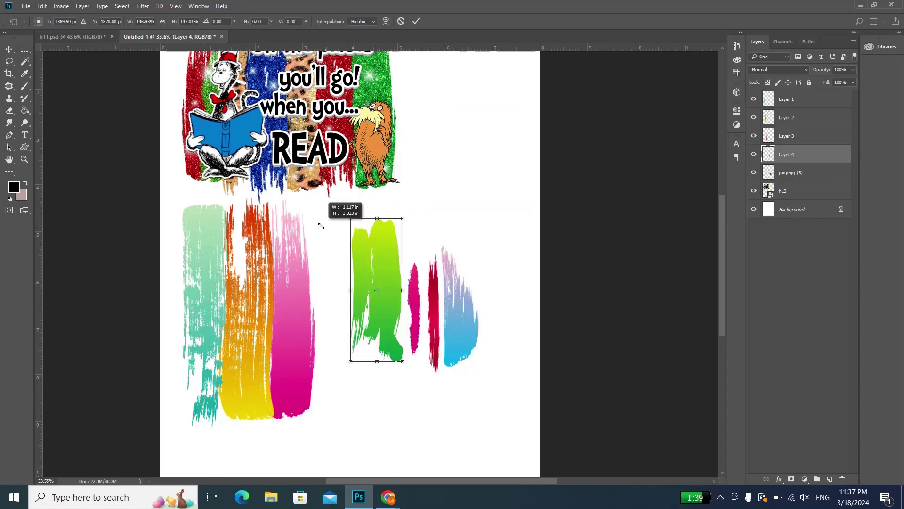
pyautogui.moveTo(369, 320); pyautogui.dragTo(333, 324)
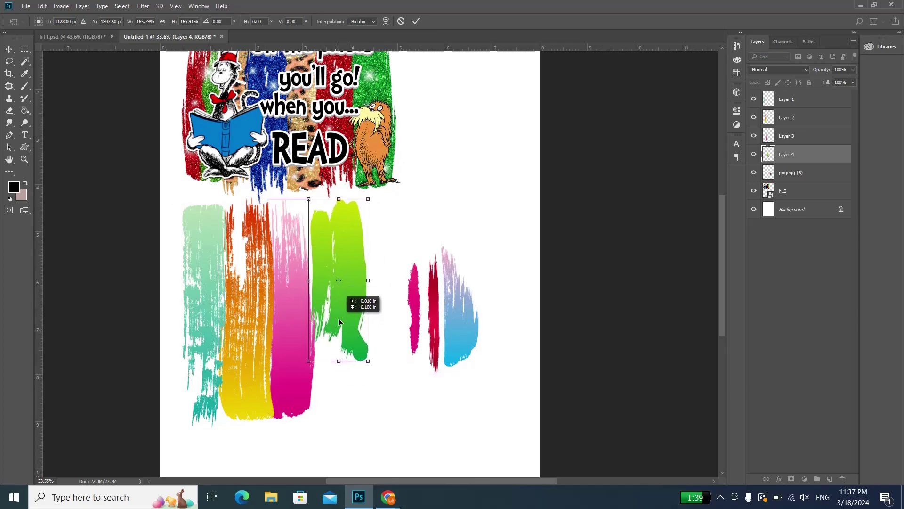
pyautogui.moveTo(338, 366); pyautogui.dragTo(341, 450)
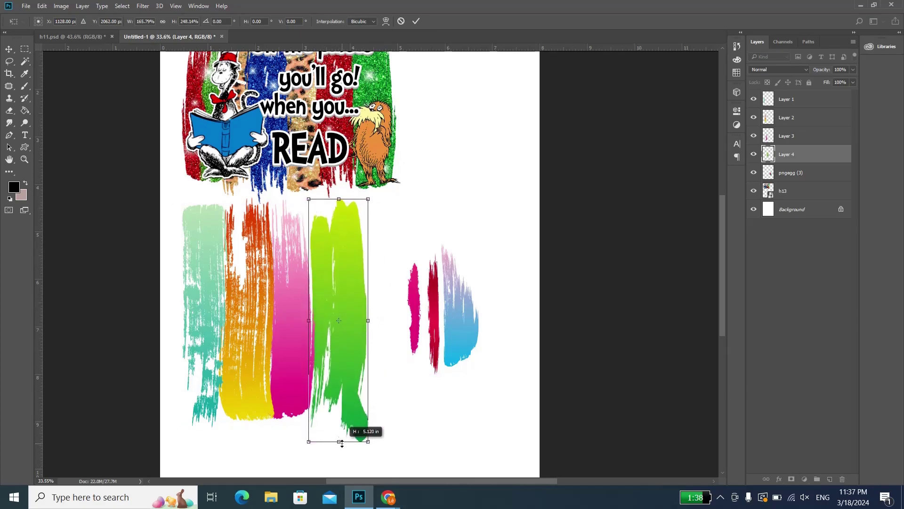
# Step: Flip the green column vertically and fine-tune its size and position beside the pink column
pyautogui.rightClick(337, 361)
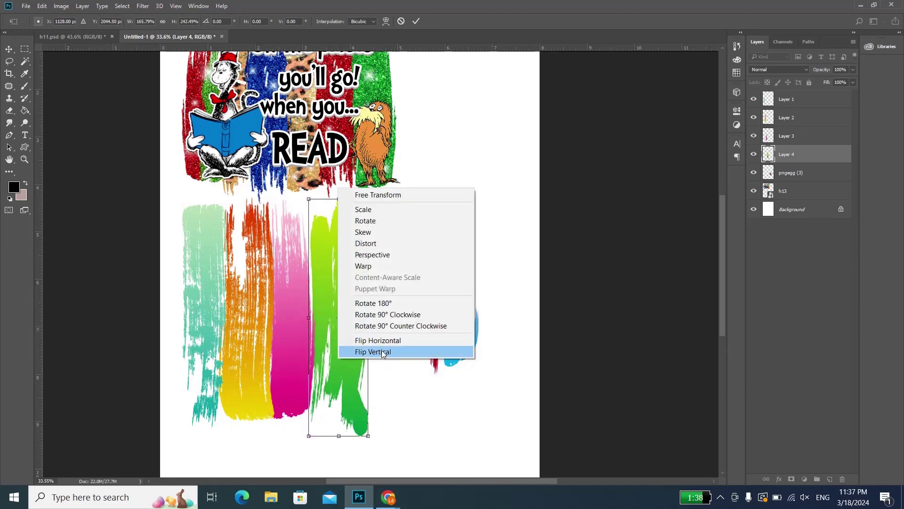
pyautogui.click(383, 354)
pyautogui.moveTo(347, 331); pyautogui.dragTo(343, 323)
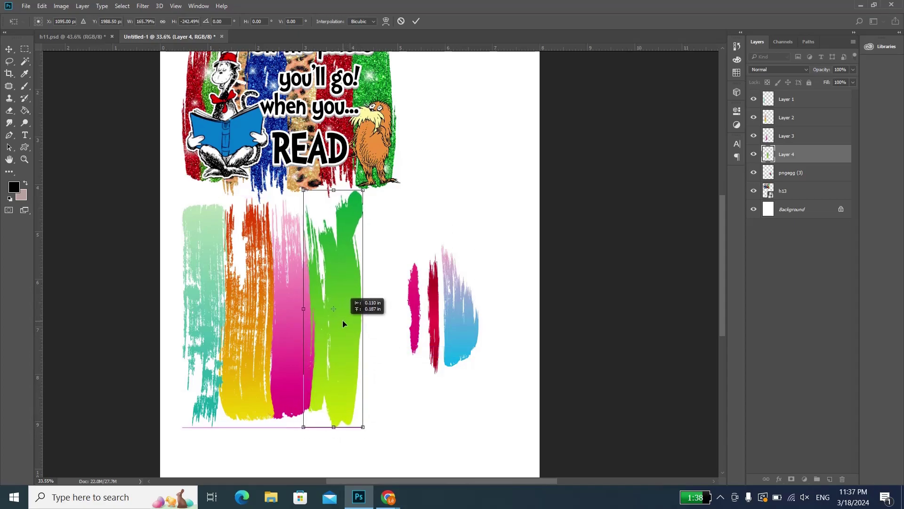
pyautogui.moveTo(362, 190); pyautogui.dragTo(359, 207)
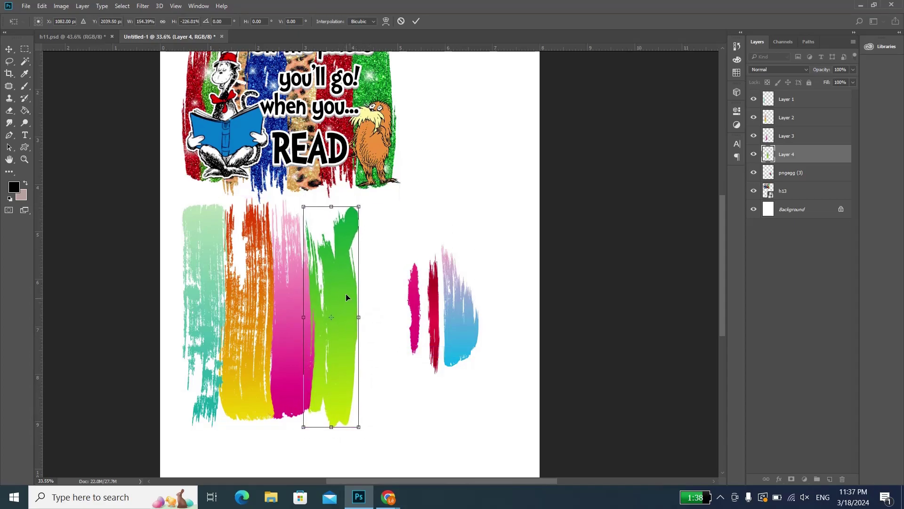
pyautogui.moveTo(345, 297); pyautogui.dragTo(345, 291)
pyautogui.press('Return')
# Step: Cut the magenta stroke onto its own layer and scale it into a column beside the green
pyautogui.press('m')
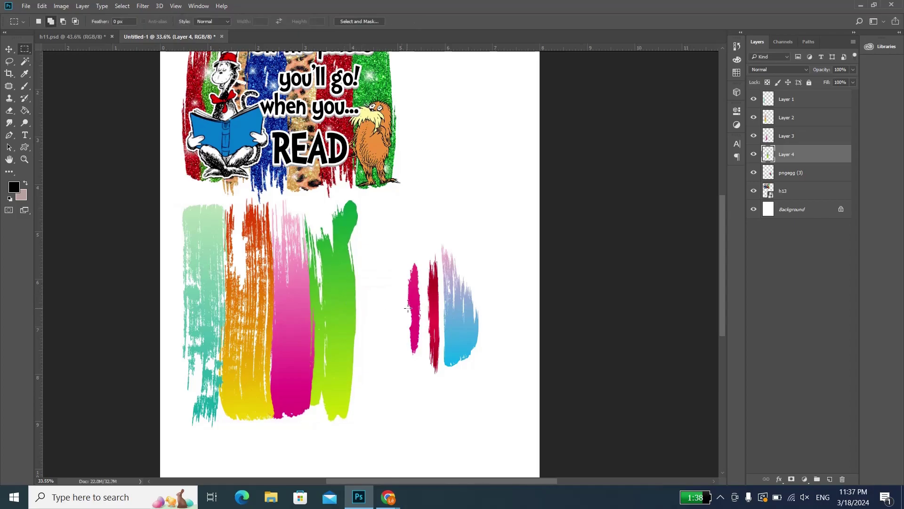
pyautogui.keyDown('ctrl'); pyautogui.click(410, 306); pyautogui.keyUp('ctrl')
pyautogui.moveTo(382, 238); pyautogui.dragTo(424, 380)
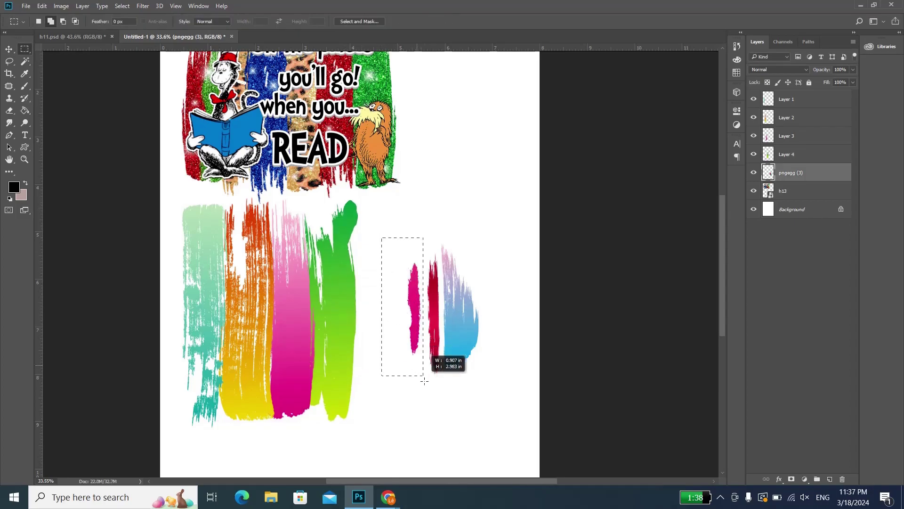
pyautogui.rightClick(419, 131)
pyautogui.click(494, 225)
pyautogui.hotkey('ctrl', 't')
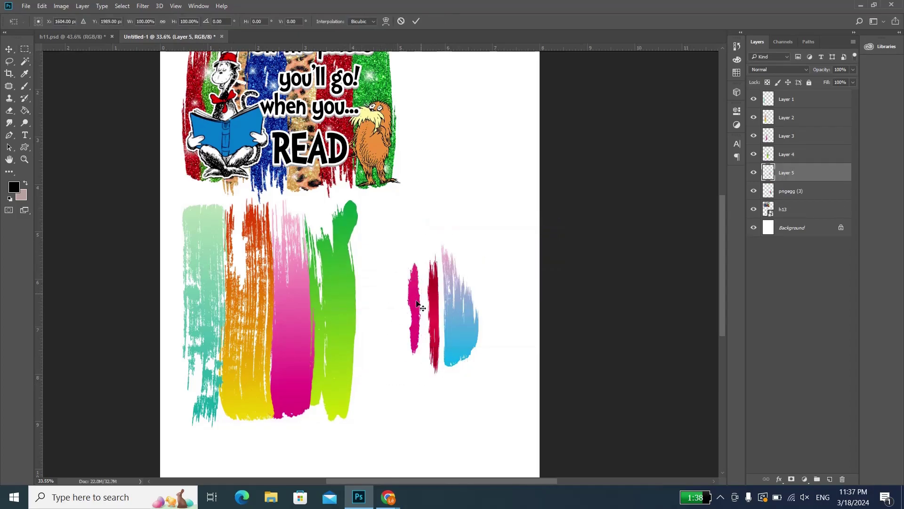
pyautogui.moveTo(417, 304); pyautogui.dragTo(357, 237)
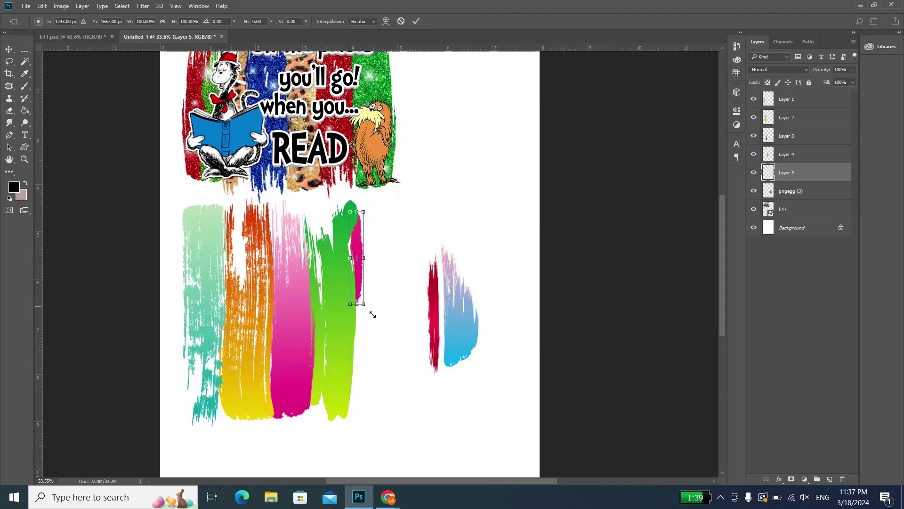
pyautogui.moveTo(372, 314); pyautogui.dragTo(393, 437)
pyautogui.moveTo(386, 311); pyautogui.dragTo(395, 309)
pyautogui.moveTo(378, 349); pyautogui.dragTo(380, 349)
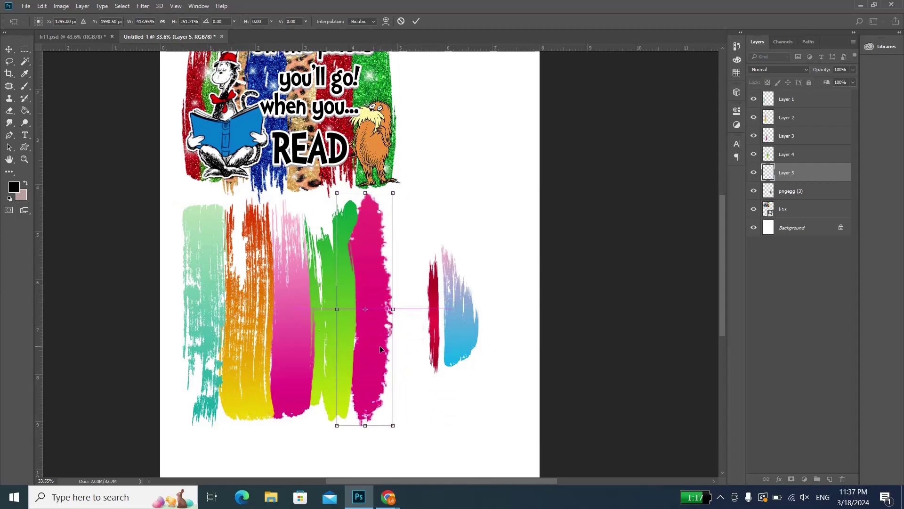
pyautogui.press('Return')
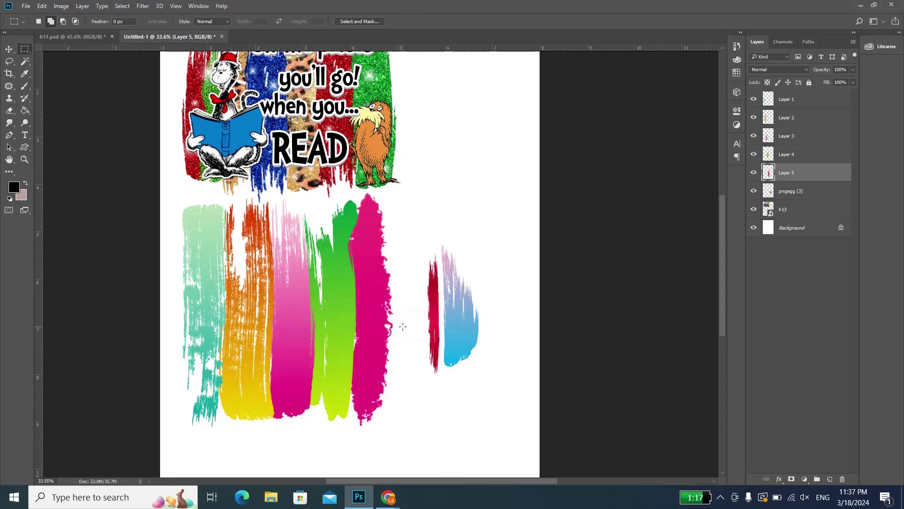
# Step: Cut the red stroke onto its own layer and scale it into a column beside the magenta
pyautogui.keyDown('ctrl'); pyautogui.click(433, 321); pyautogui.keyUp('ctrl')
pyautogui.moveTo(407, 223); pyautogui.dragTo(441, 401)
pyautogui.rightClick(436, 374)
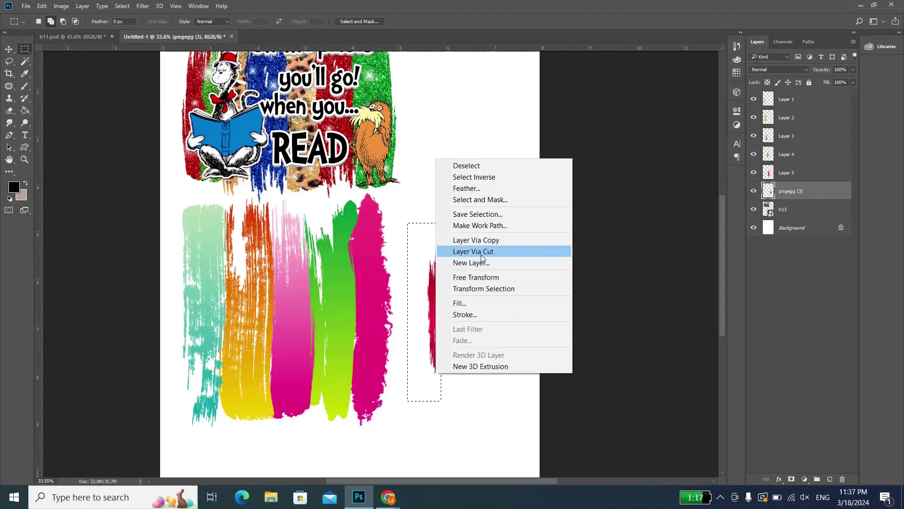
pyautogui.click(473, 251)
pyautogui.hotkey('ctrl', 't')
pyautogui.moveTo(433, 282); pyautogui.dragTo(395, 231)
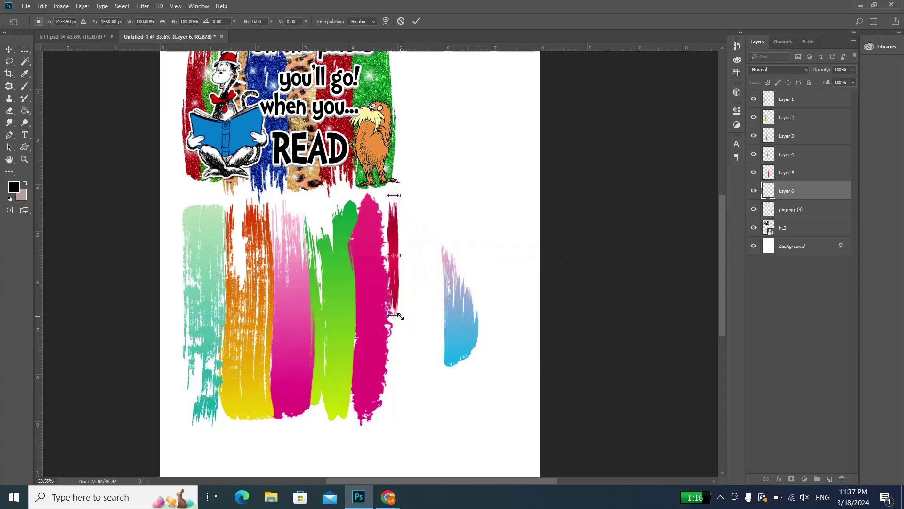
pyautogui.moveTo(399, 316); pyautogui.dragTo(410, 431)
pyautogui.moveTo(411, 313)
pyautogui.mouseDown()
pyautogui.moveTo(445, 321)
pyautogui.moveTo(409, 323)
pyautogui.mouseUp()
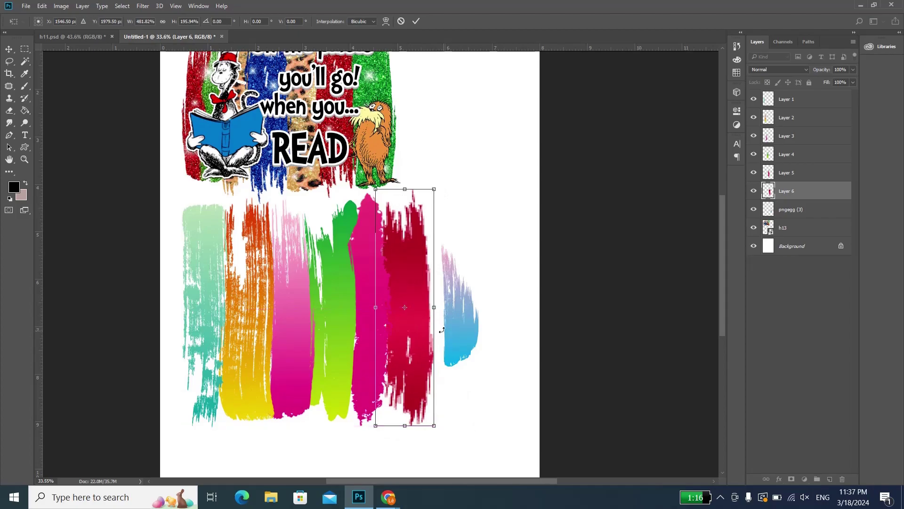
pyautogui.press('Return')
# Step: Remove the blue stroke by deleting its layer
pyautogui.moveTo(465, 338)
pyautogui.mouseDown()
pyautogui.moveTo(450, 300)
pyautogui.moveTo(458, 312)
pyautogui.mouseUp()
pyautogui.scroll(1, 452, 273)
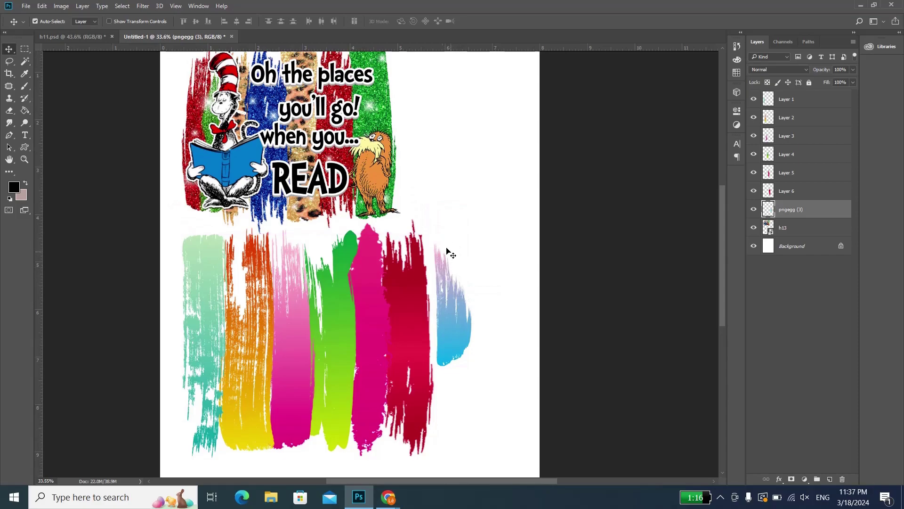
pyautogui.press('Delete')
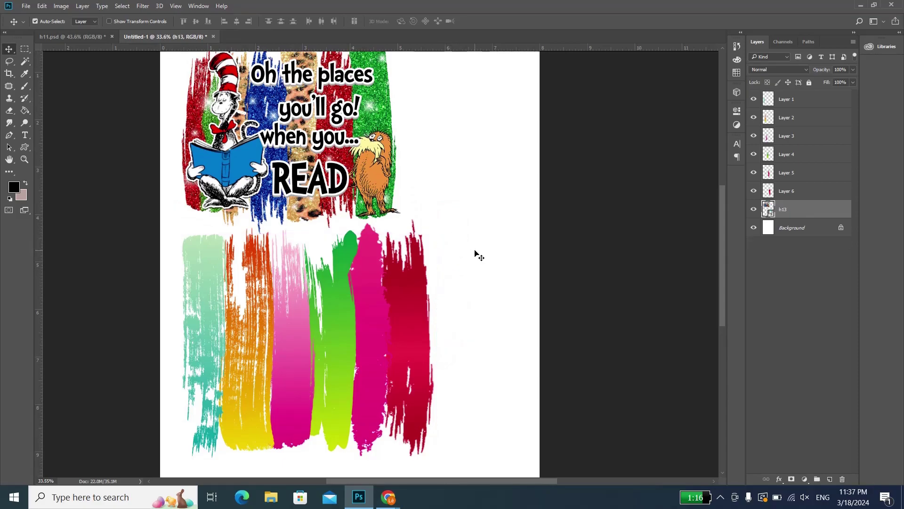
# Step: Alt-drag a copy of the pink column beside the red one and flip it vertically
pyautogui.click(299, 379)
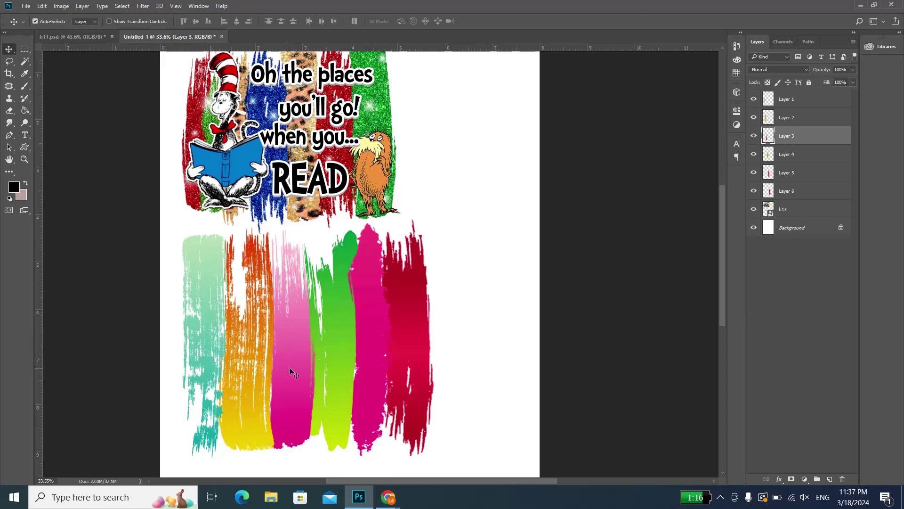
pyautogui.moveTo(295, 363); pyautogui.dragTo(459, 368)
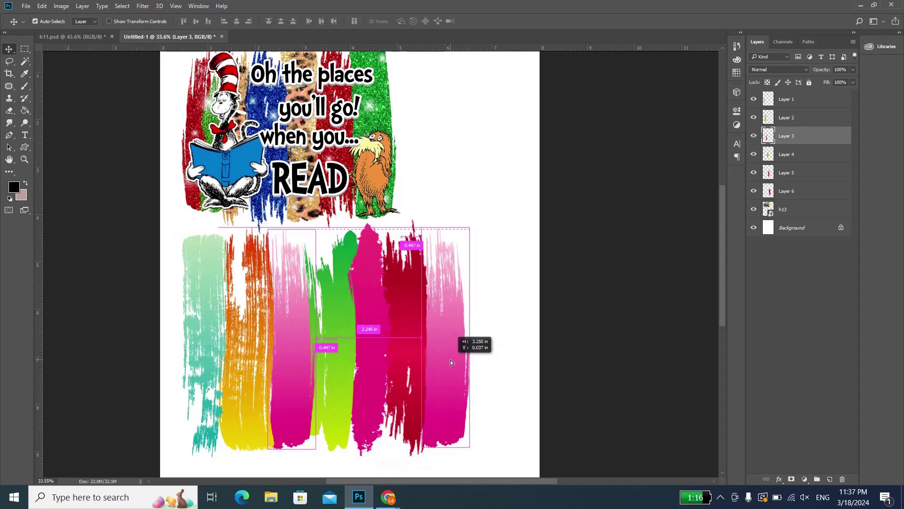
pyautogui.moveTo(458, 368)
pyautogui.mouseDown()
pyautogui.moveTo(343, 352)
pyautogui.moveTo(380, 357)
pyautogui.moveTo(322, 366)
pyautogui.moveTo(451, 366)
pyautogui.mouseUp()
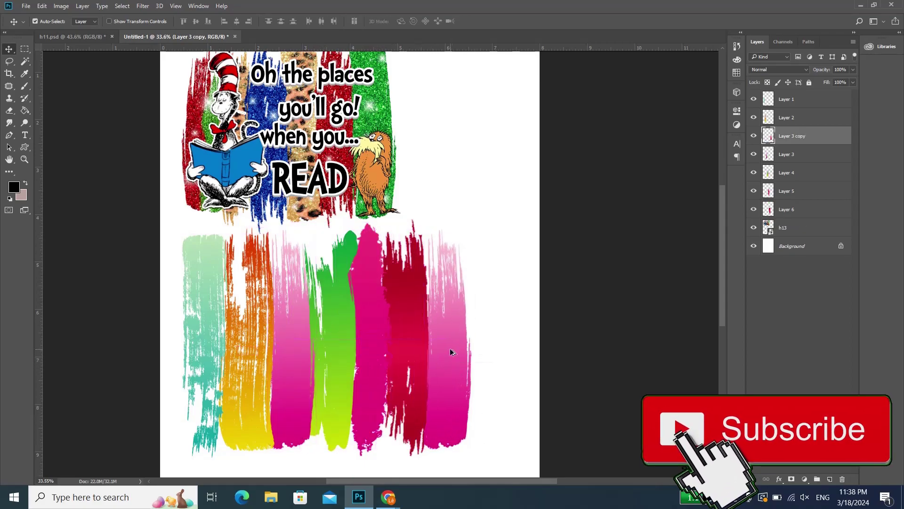
pyautogui.hotkey('ctrl', 't')
pyautogui.rightClick(451, 349)
pyautogui.click(513, 341)
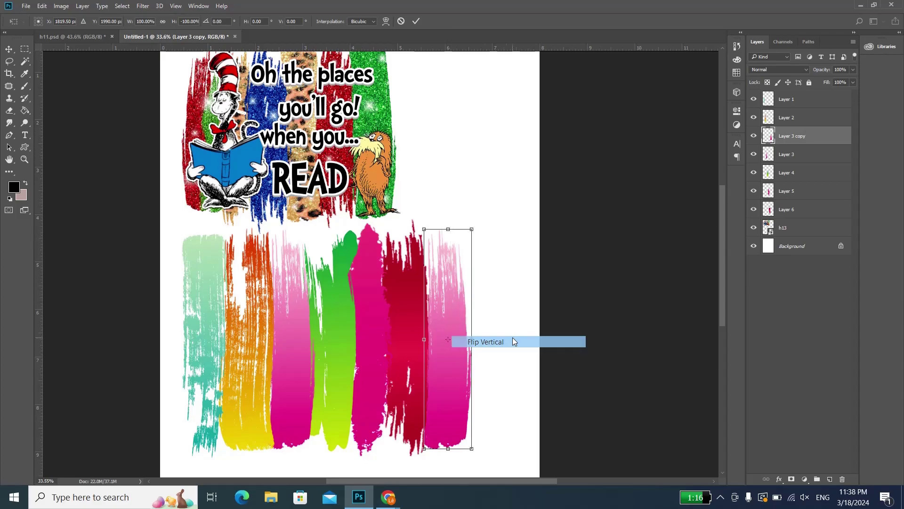
pyautogui.moveTo(460, 379); pyautogui.dragTo(453, 381)
pyautogui.press('Return')
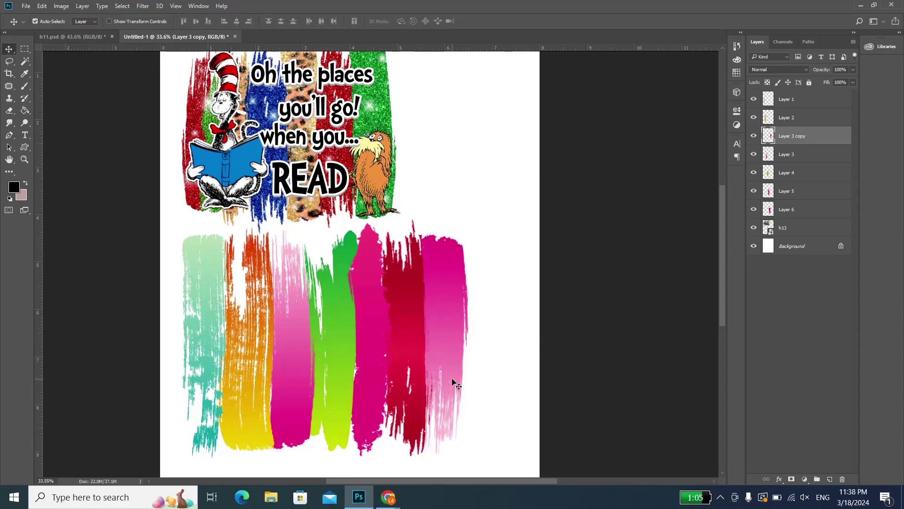
# Step: Review the finished row of stroke columns, select the teal stroke layer, then switch to h11.psd
pyautogui.scroll(-3, 447, 273)
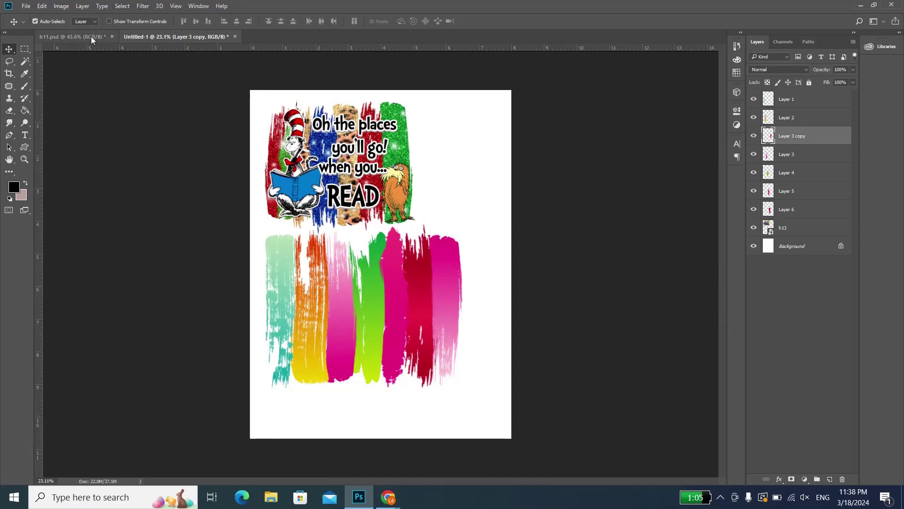
pyautogui.scroll(2, 435, 157)
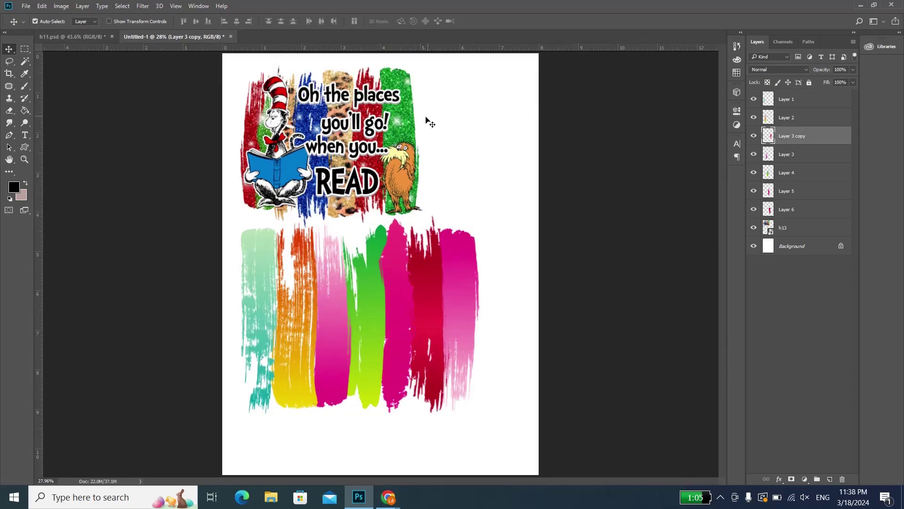
pyautogui.scroll(2, 430, 122)
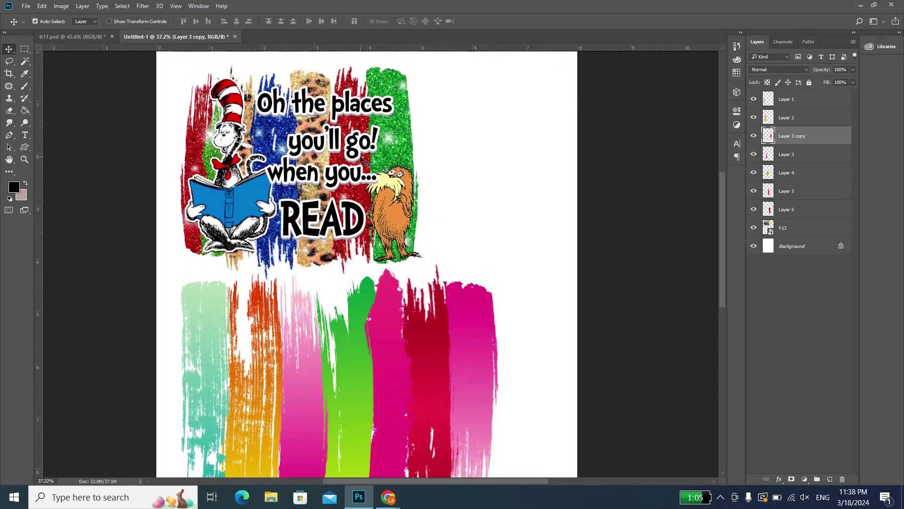
pyautogui.scroll(2, 377, 136)
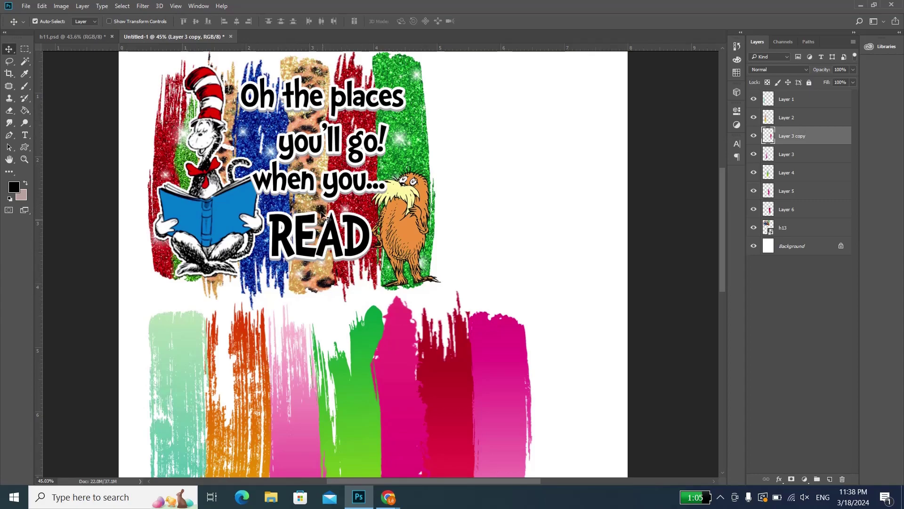
pyautogui.keyDown('alt'); pyautogui.scroll(-2, 387, 181); pyautogui.keyUp('alt')
pyautogui.scroll(-2, 415, 188)
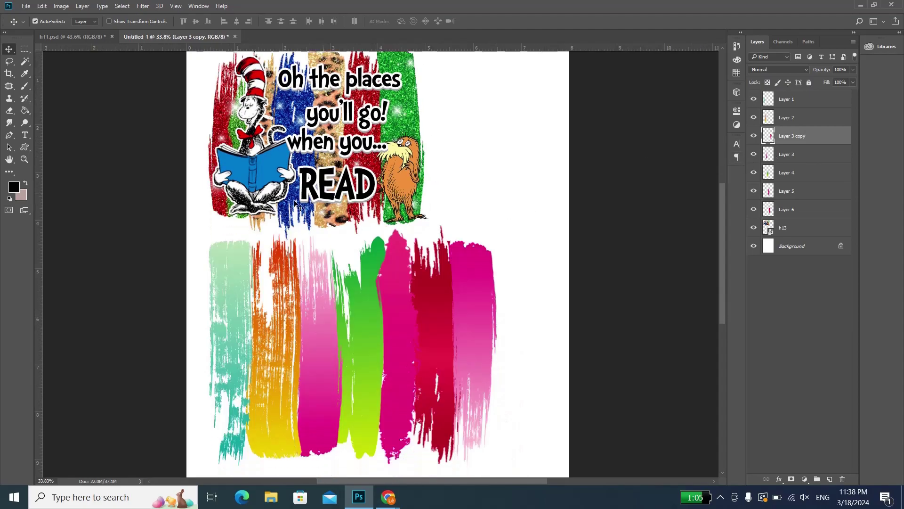
pyautogui.scroll(1, 219, 169)
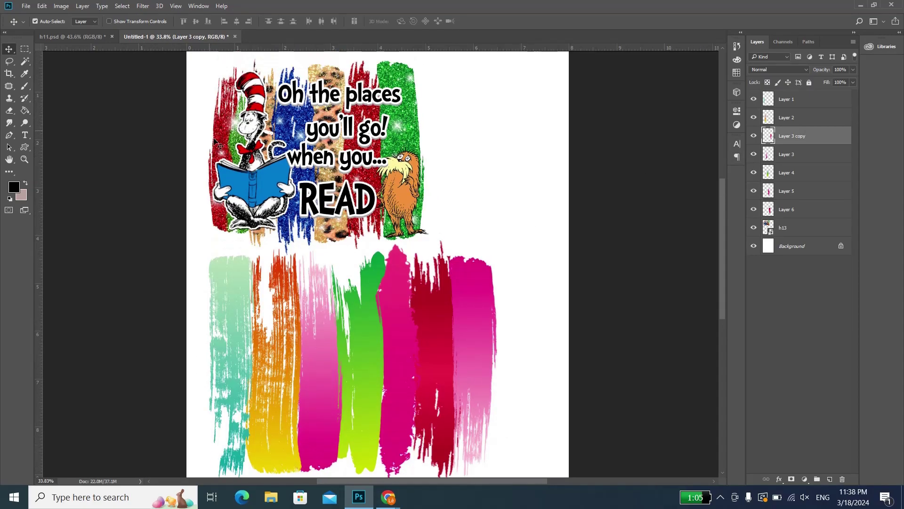
pyautogui.click(238, 272)
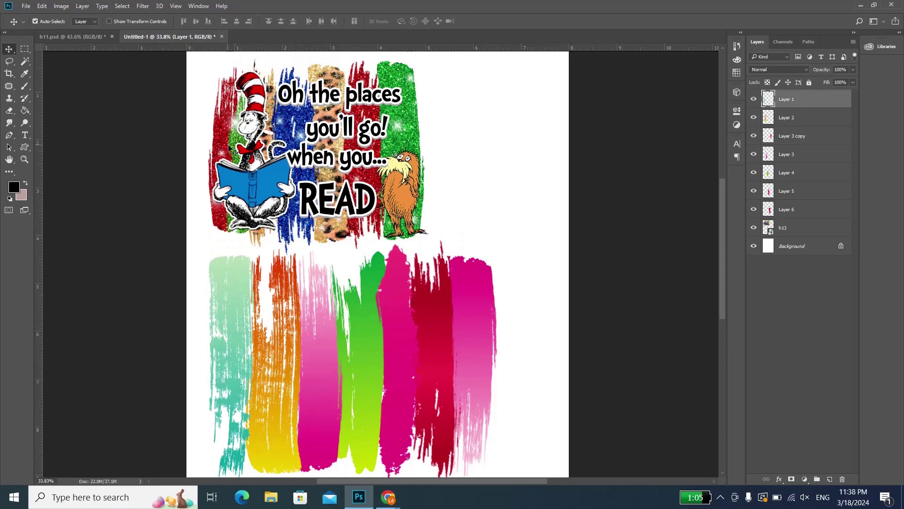
pyautogui.click(92, 35)
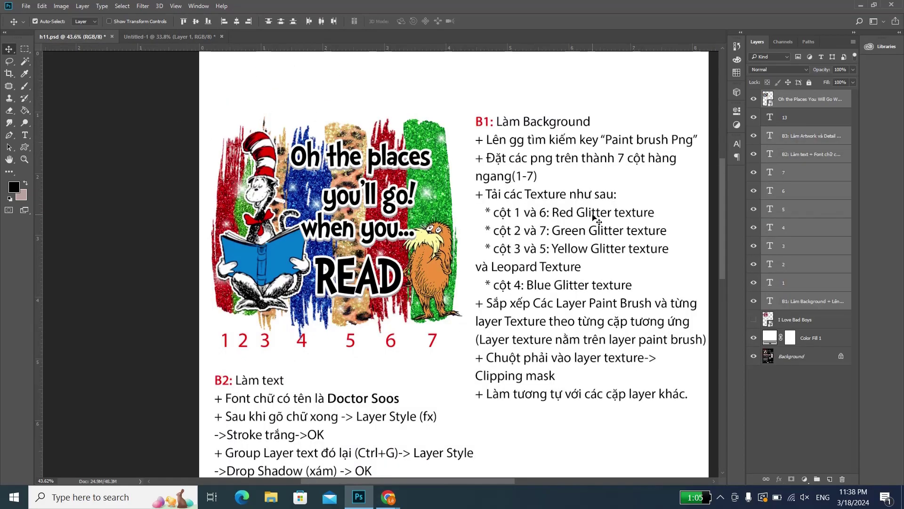
pyautogui.moveTo(388, 497)
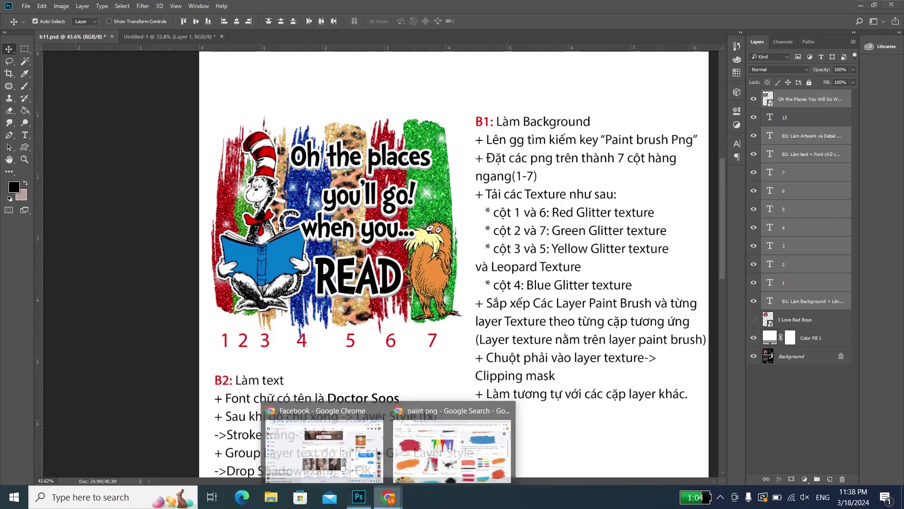
# Step: Replace the Chrome image search with 'red glitter'
pyautogui.click(471, 447)
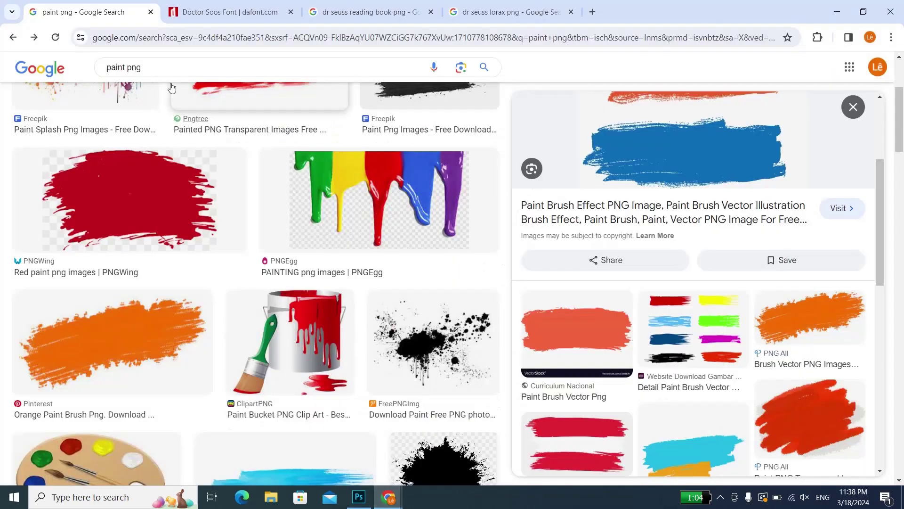
pyautogui.tripleClick(117, 67)
pyautogui.write('red gl')
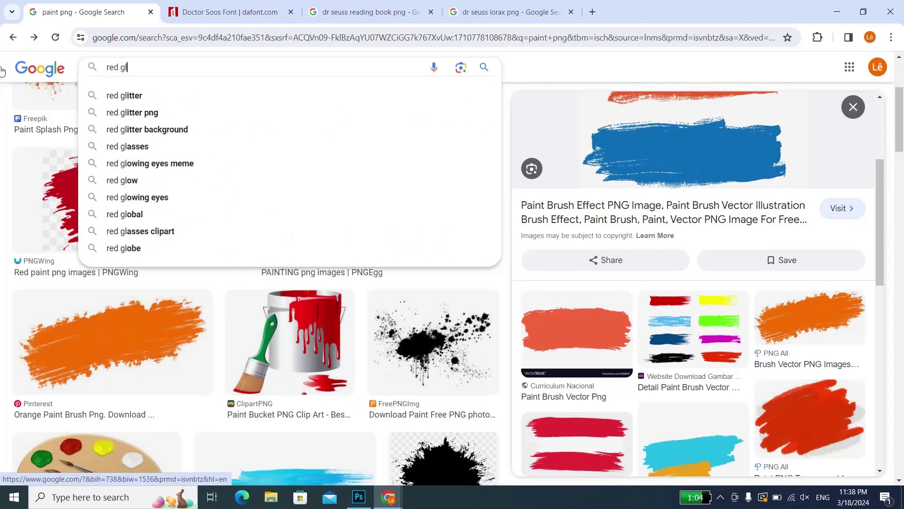
pyautogui.write('i')
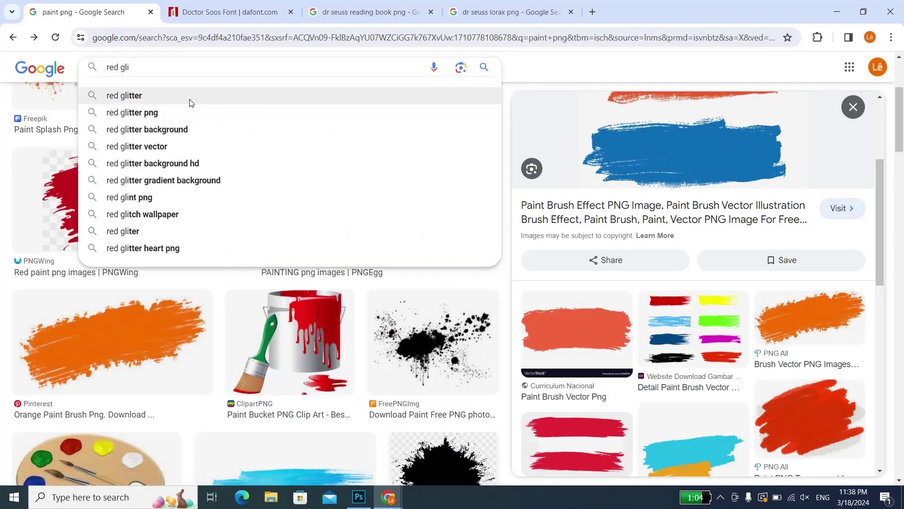
pyautogui.click(174, 98)
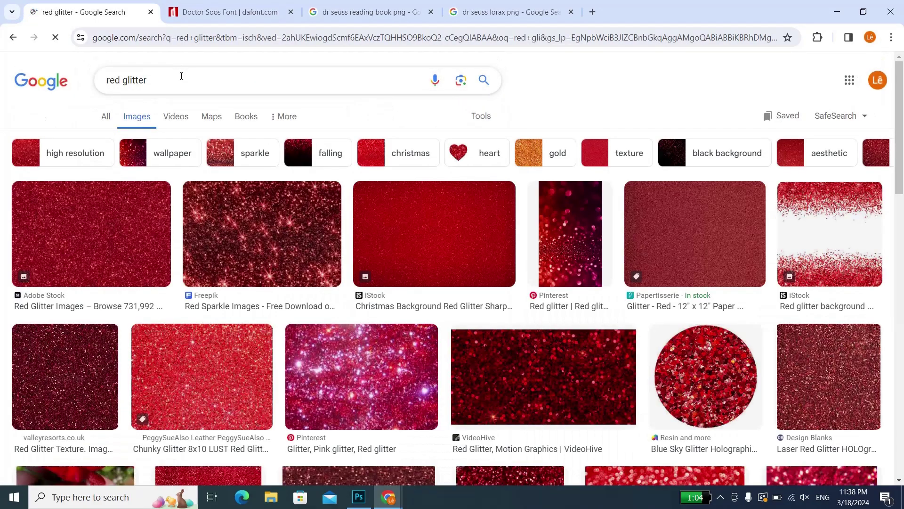
# Step: Copy the Adobe Stock red glitter preview image and return to Photoshop
pyautogui.click(121, 232)
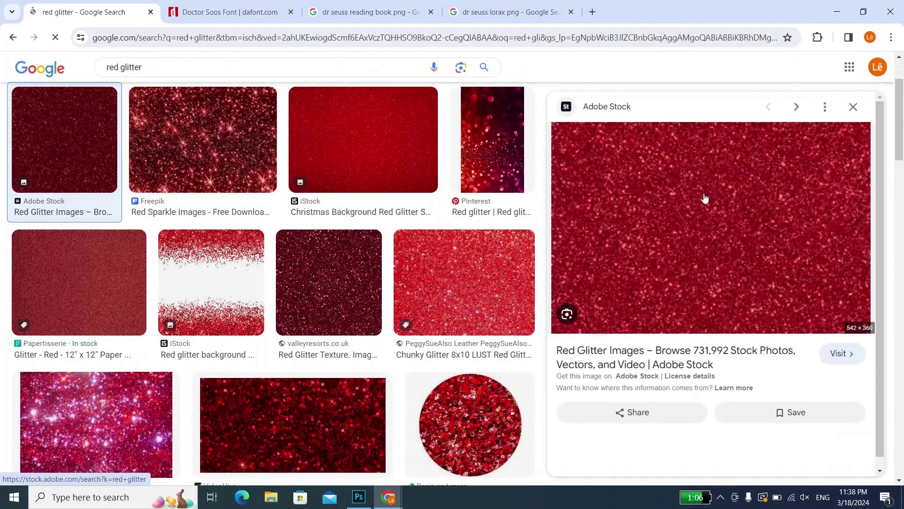
pyautogui.rightClick(666, 210)
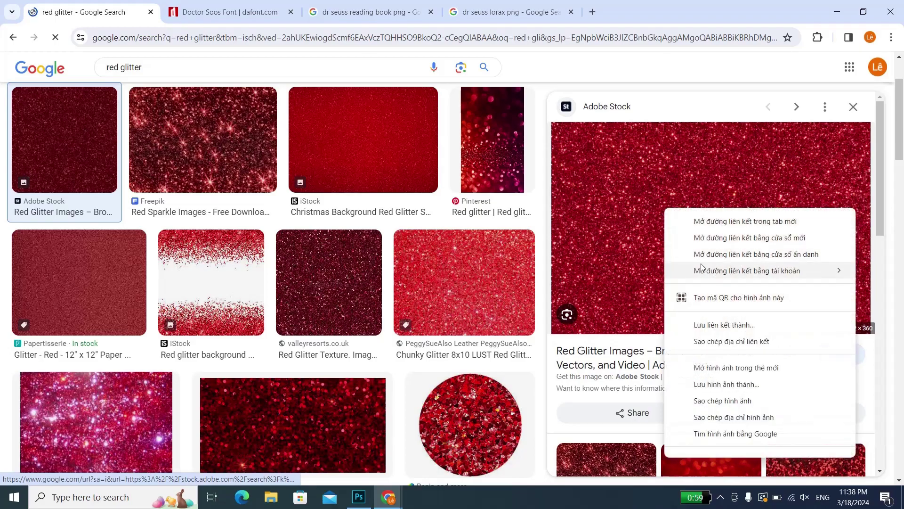
pyautogui.click(722, 400)
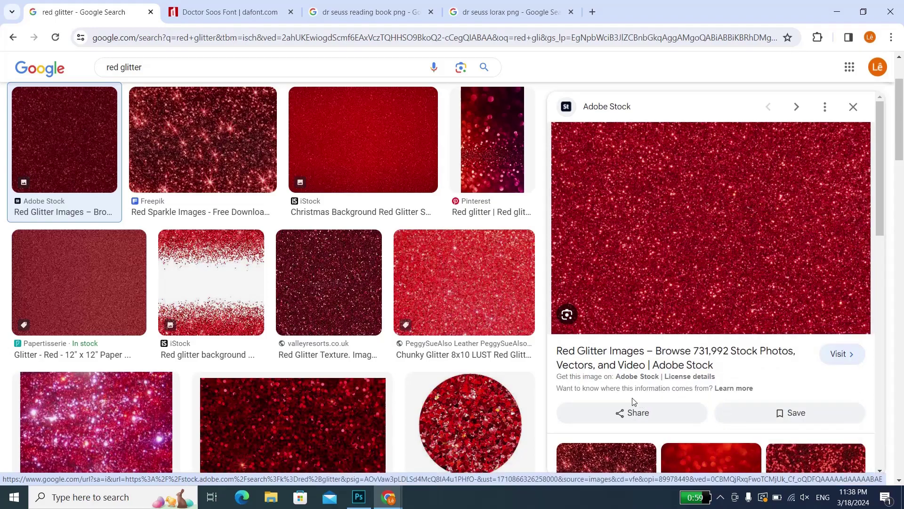
pyautogui.click(359, 497)
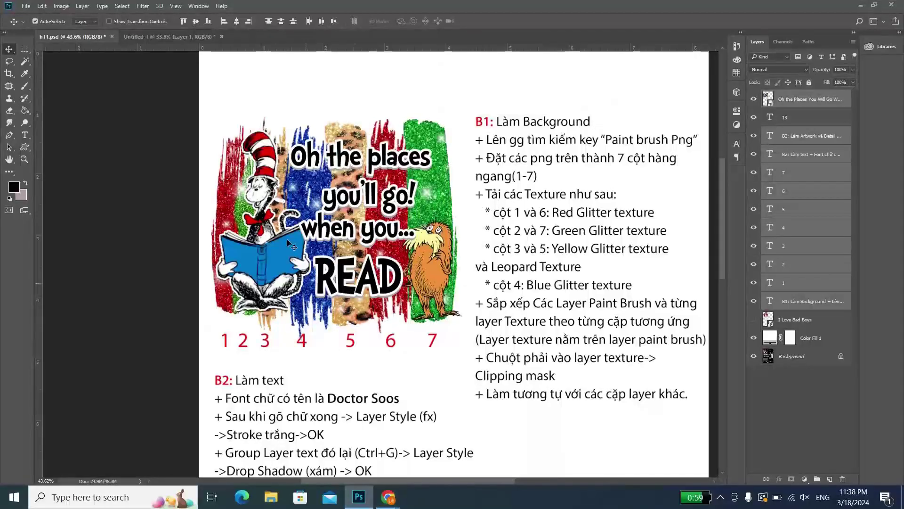
# Step: Back in Untitled-1, paste the red glitter as a new layer above the teal stroke layer
pyautogui.click(170, 37)
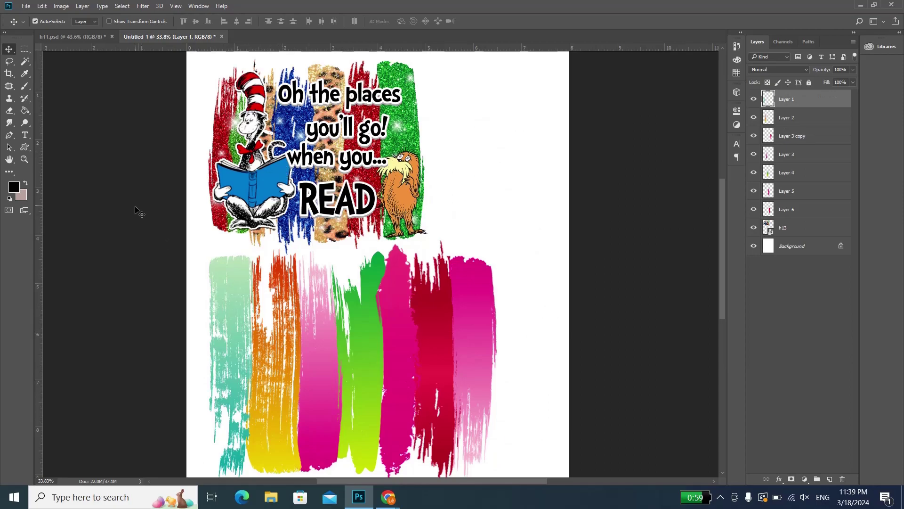
pyautogui.click(754, 99)
pyautogui.hotkey('ctrl', 'v')
pyautogui.scroll(-2, 367, 221)
pyautogui.scroll(-1, 348, 218)
# Step: Rotate the red glitter 90° clockwise and scale it over the leftmost paint-stroke column
pyautogui.hotkey('ctrl', 't')
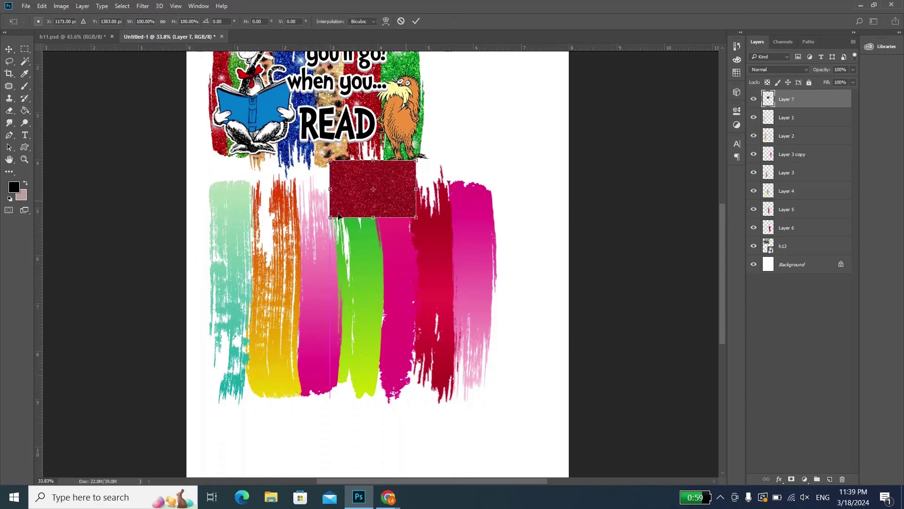
pyautogui.moveTo(338, 215); pyautogui.dragTo(208, 242)
pyautogui.rightClick(270, 228)
pyautogui.click(311, 354)
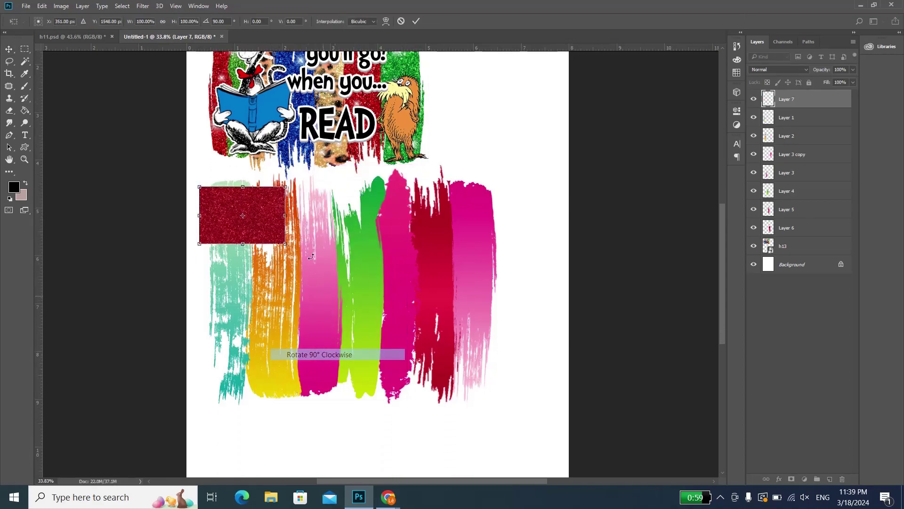
pyautogui.moveTo(272, 258); pyautogui.dragTo(366, 404)
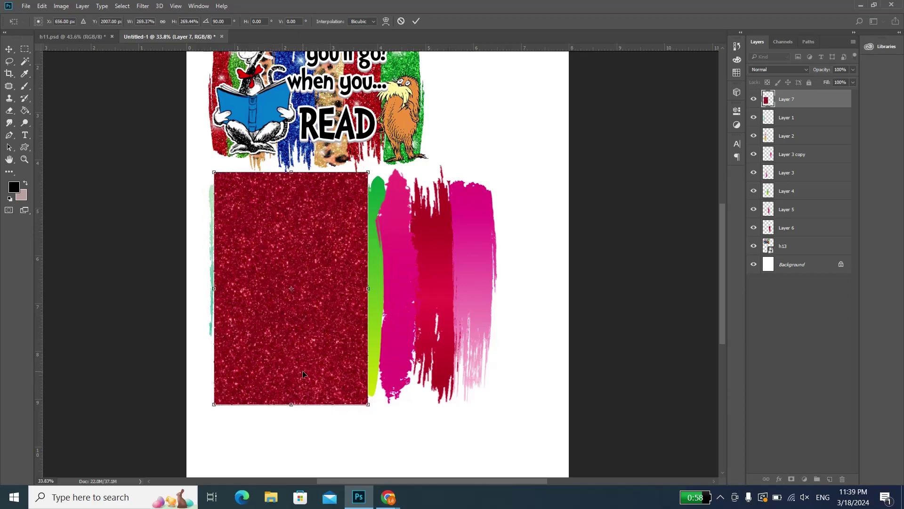
pyautogui.moveTo(302, 370); pyautogui.dragTo(286, 375)
pyautogui.click(415, 22)
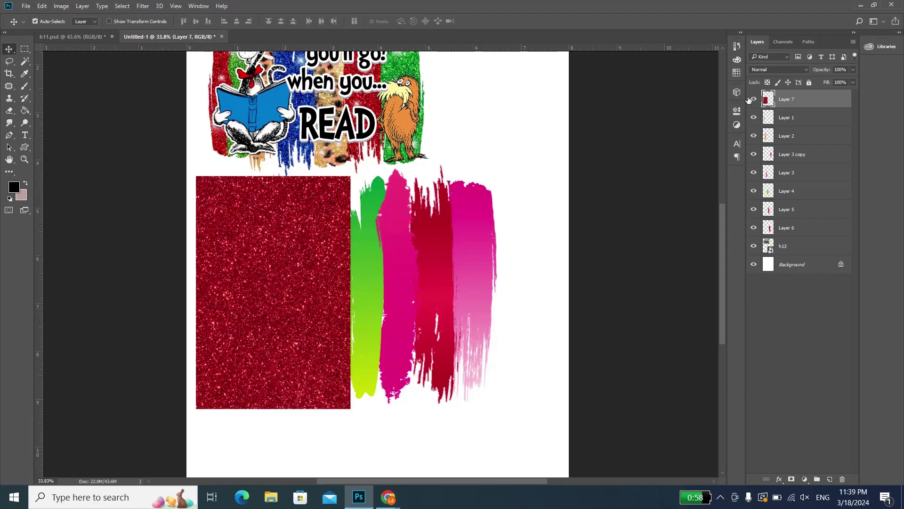
# Step: Clip the red glitter layer to the leftmost stroke as a clipping mask
pyautogui.scroll(2, 258, 218)
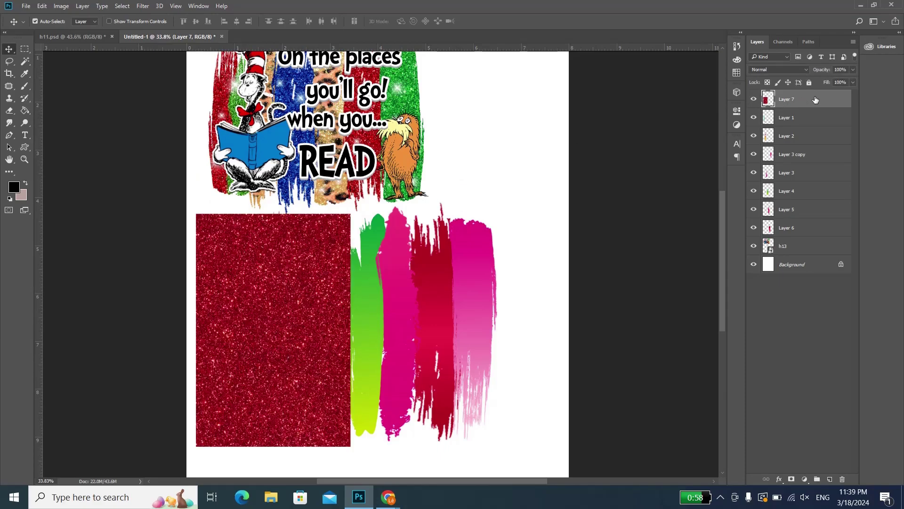
pyautogui.rightClick(800, 99)
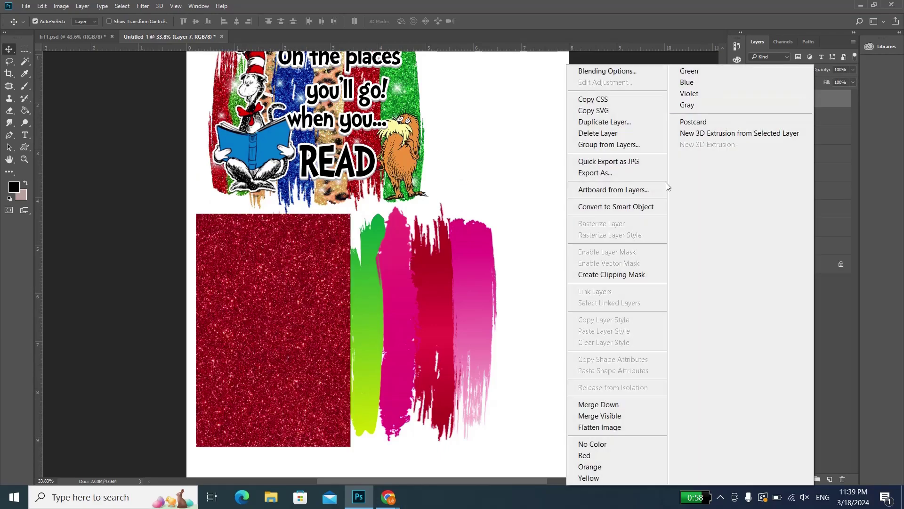
pyautogui.click(618, 274)
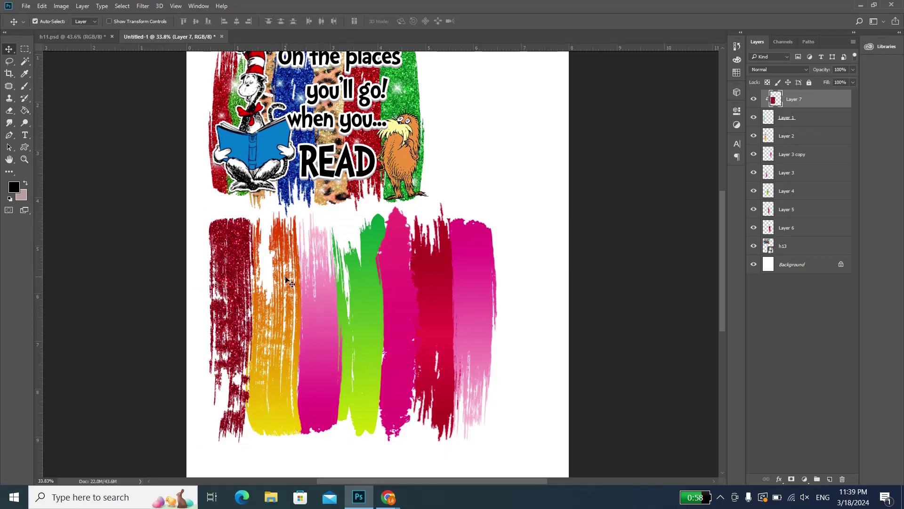
pyautogui.scroll(2, 297, 269)
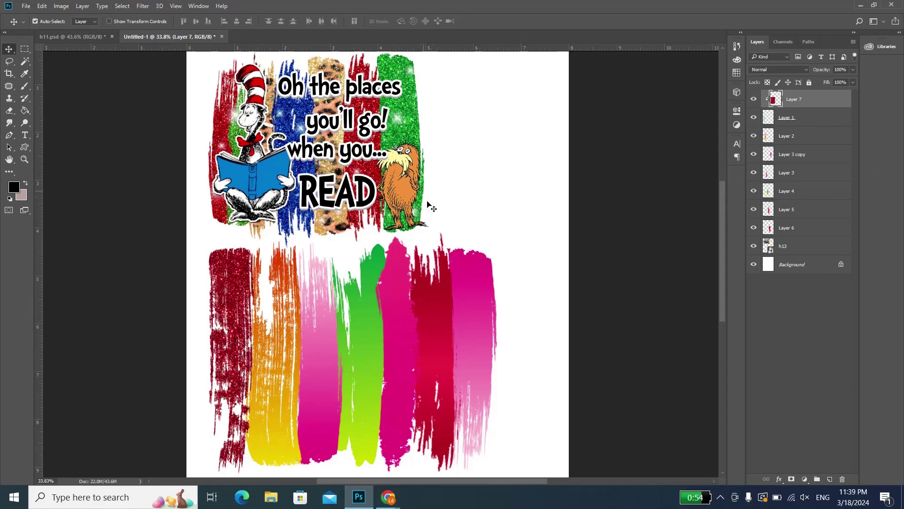
# Step: Add a red glitter layer above the crimson stroke layer, rotated a quarter turn
pyautogui.scroll(-1, 422, 254)
pyautogui.scroll(-1, 422, 254)
pyautogui.click(448, 280)
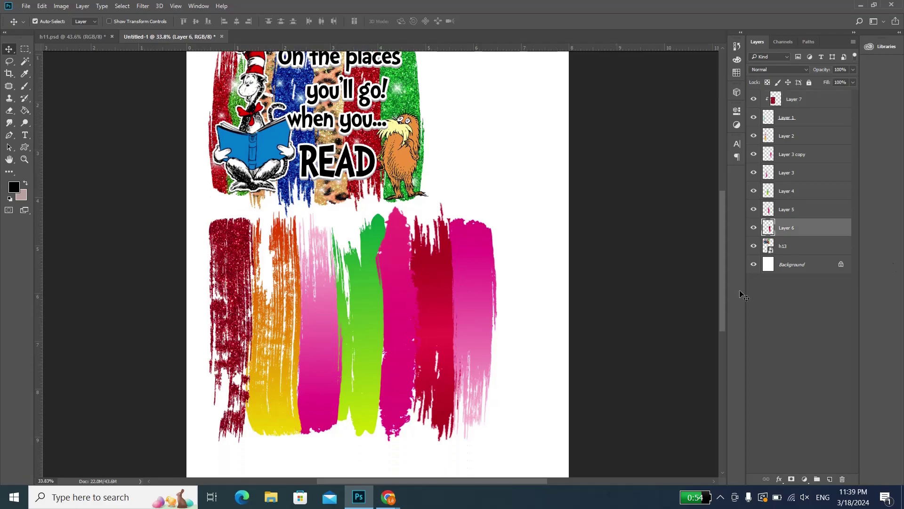
pyautogui.hotkey('ctrl', 'j')
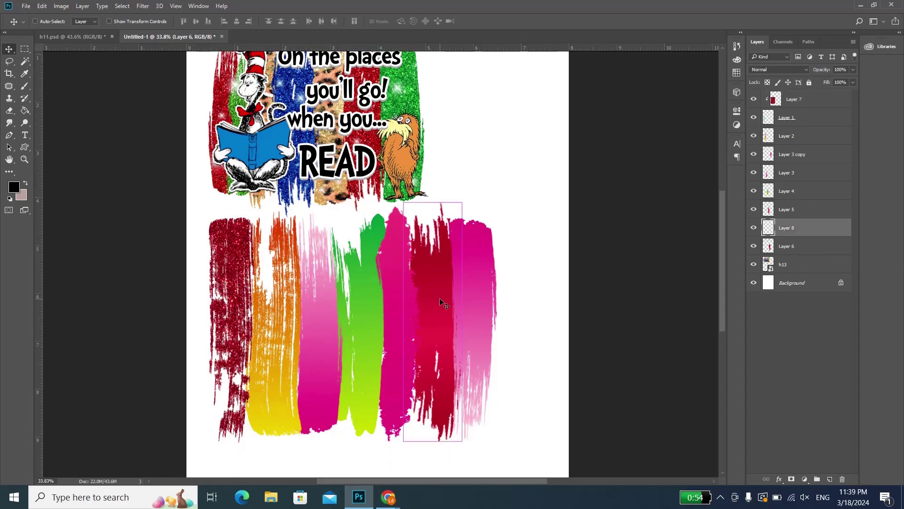
pyautogui.hotkey('ctrl', 't')
pyautogui.rightClick(438, 315)
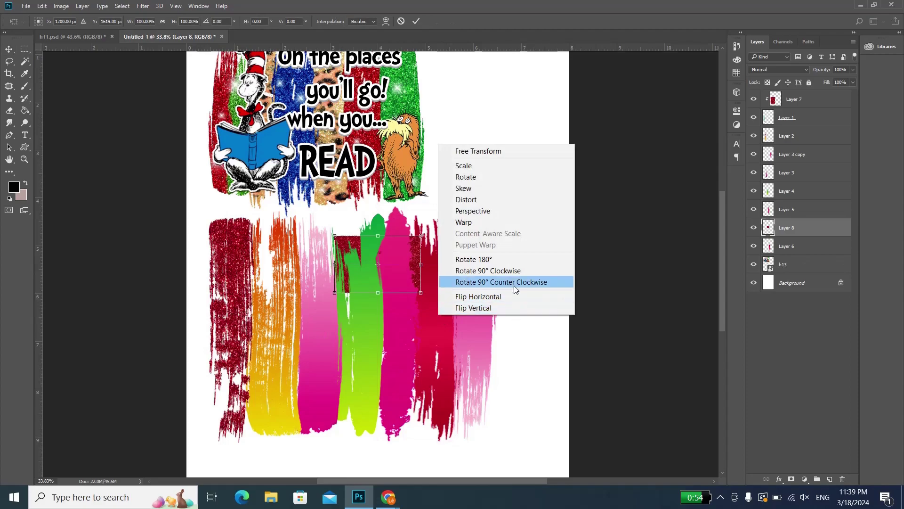
pyautogui.click(507, 270)
# Step: Scale the glitter over the crimson sixth column and clip it to that stroke
pyautogui.moveTo(391, 271); pyautogui.dragTo(445, 253)
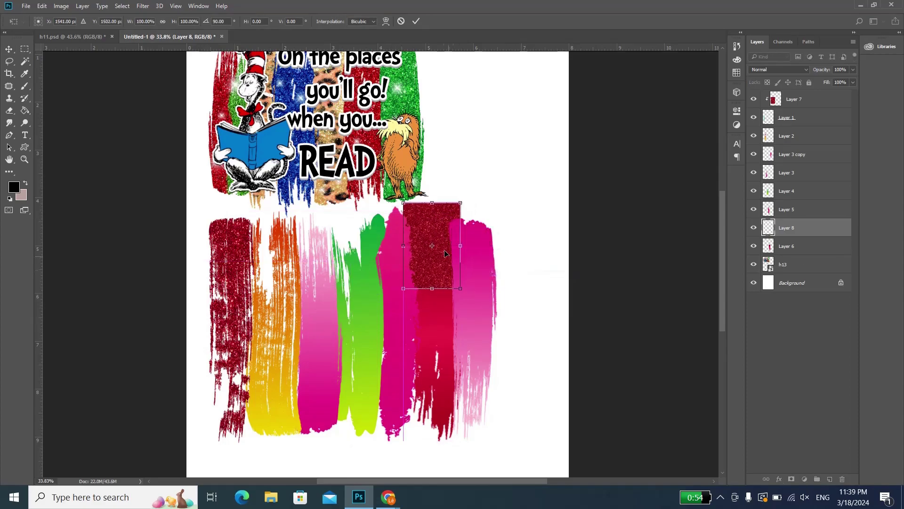
pyautogui.moveTo(461, 289); pyautogui.dragTo(517, 467)
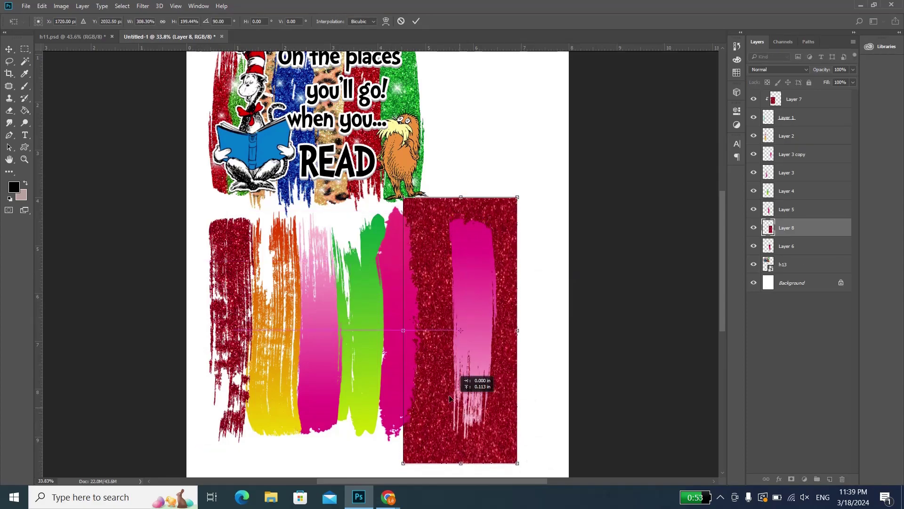
pyautogui.moveTo(467, 377); pyautogui.dragTo(455, 366)
pyautogui.press('Return')
pyautogui.rightClick(817, 223)
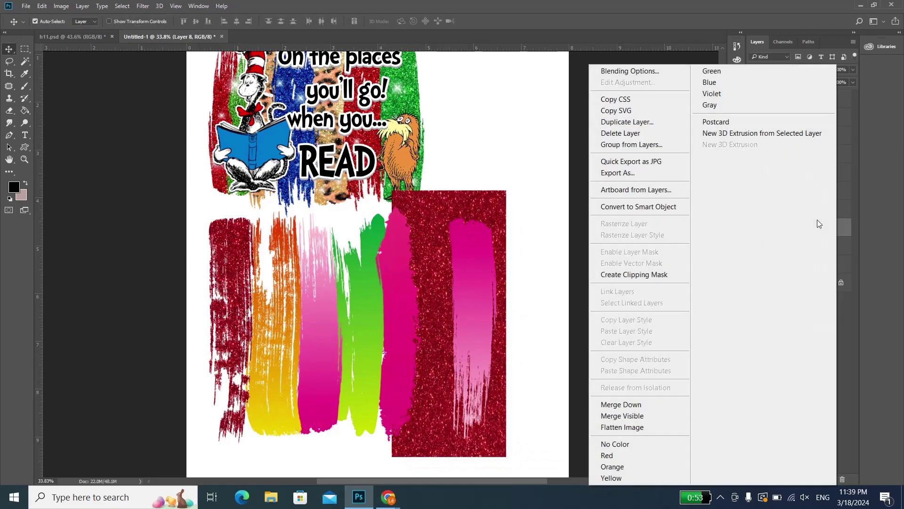
pyautogui.click(631, 275)
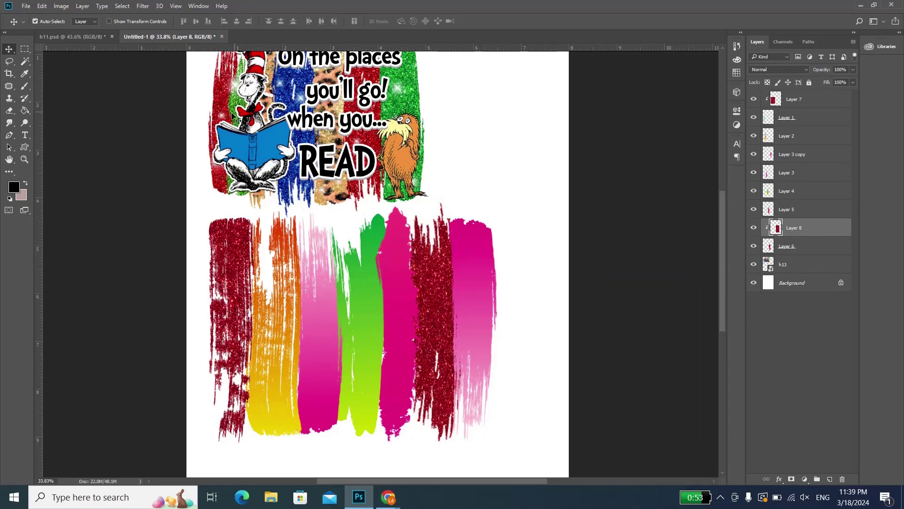
pyautogui.hotkey('alt', 'Tab')
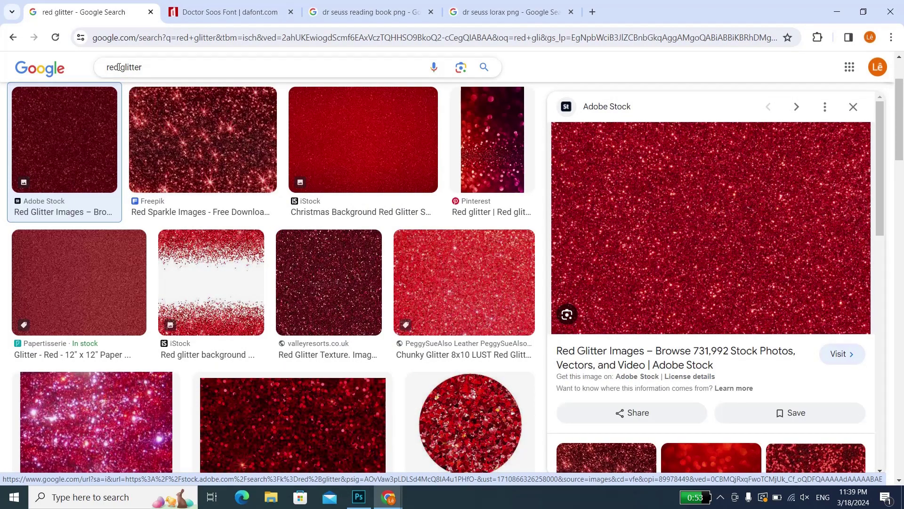
# Step: Search images for 'green glitter' and copy the first green glitter picture
pyautogui.moveTo(118, 66); pyautogui.dragTo(13, 65)
pyautogui.write('green')
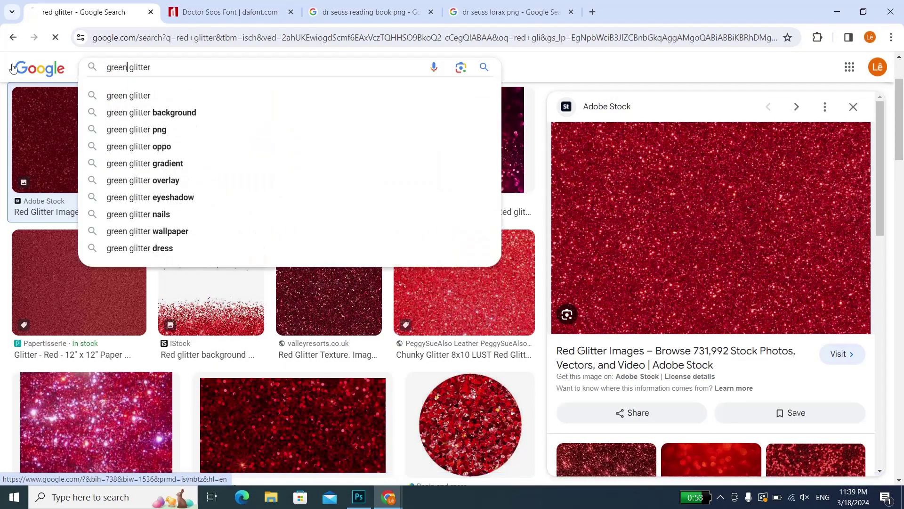
pyautogui.press('Return')
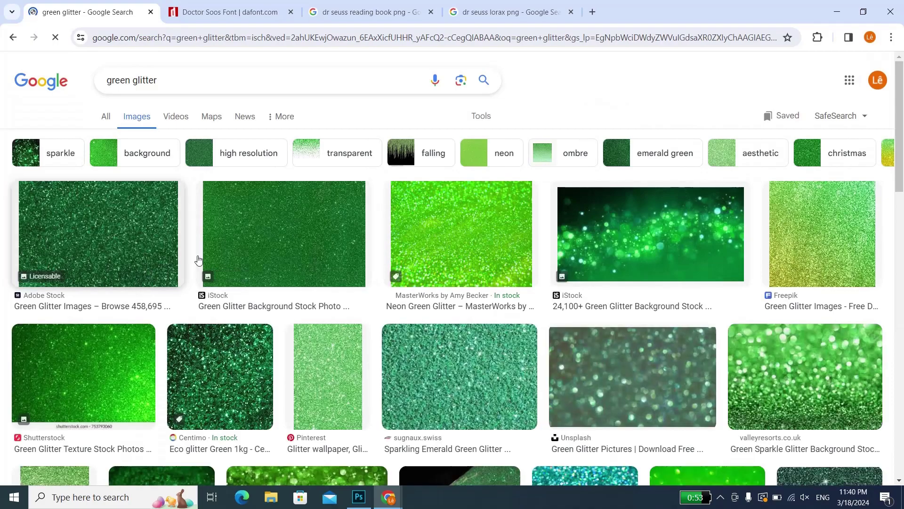
pyautogui.click(464, 232)
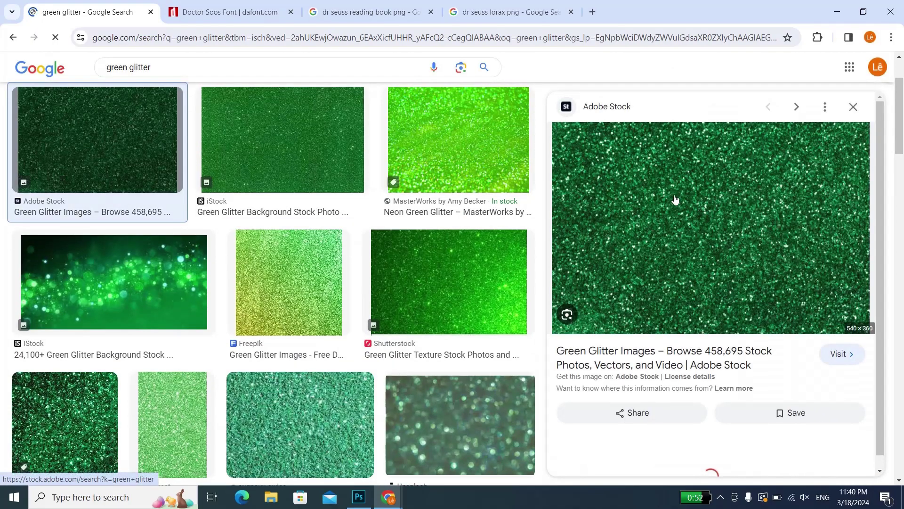
pyautogui.rightClick(675, 196)
pyautogui.click(732, 387)
pyautogui.hotkey('alt', 'Tab')
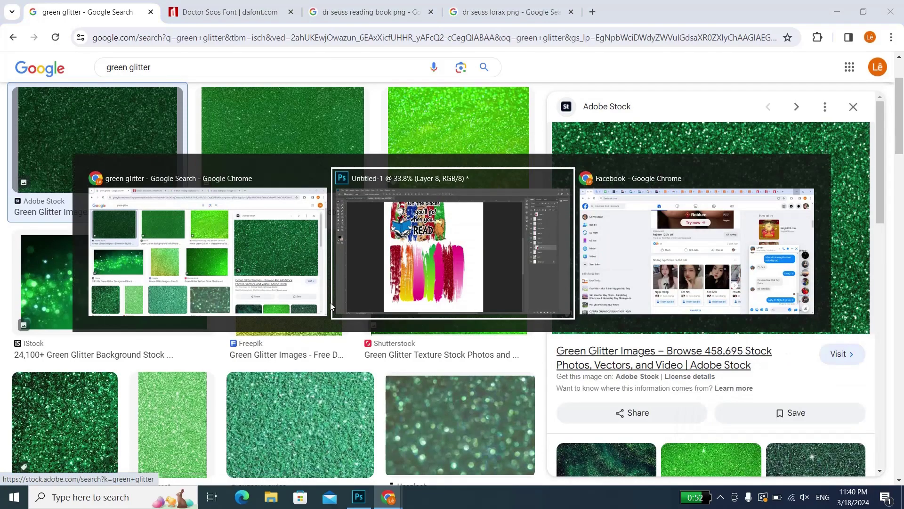
# Step: Fill the orange stroke with green glitter, rotated 90° clockwise, stretched over it and clipped
pyautogui.click(285, 413)
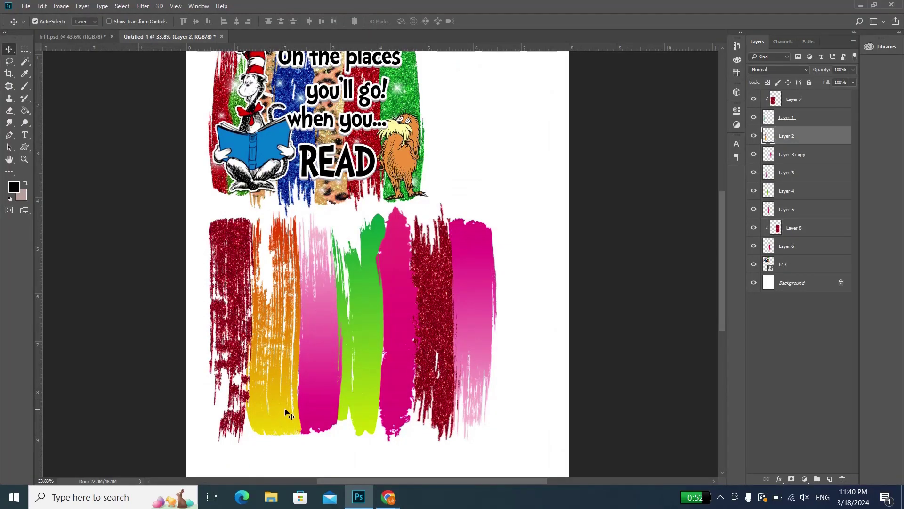
pyautogui.hotkey('ctrl', 'v')
pyautogui.hotkey('ctrl', 't')
pyautogui.rightClick(420, 305)
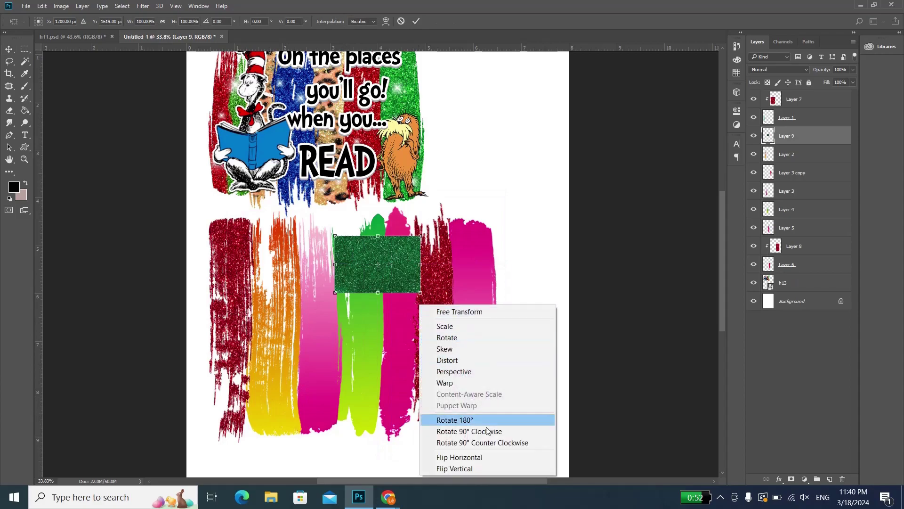
pyautogui.click(486, 429)
pyautogui.moveTo(391, 287)
pyautogui.mouseDown()
pyautogui.moveTo(290, 299)
pyautogui.moveTo(323, 449)
pyautogui.mouseUp()
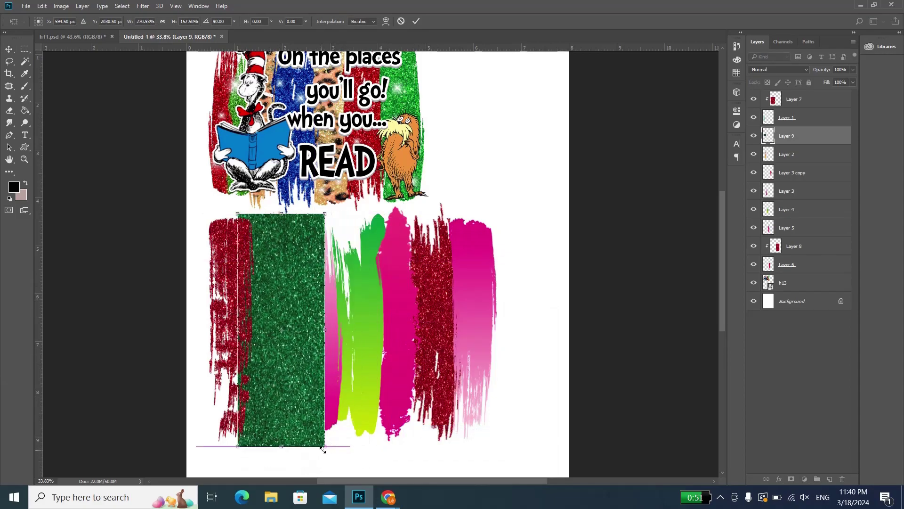
pyautogui.press('Return')
pyautogui.rightClick(803, 141)
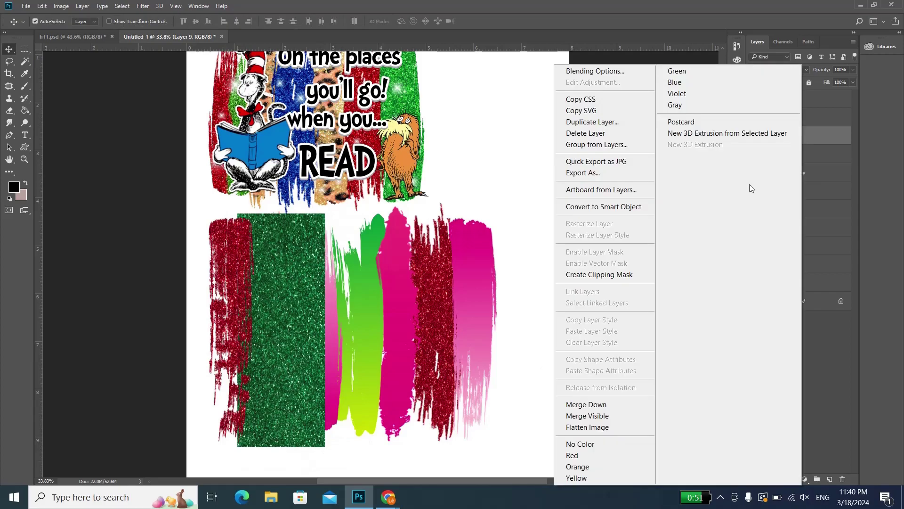
pyautogui.click(608, 278)
pyautogui.scroll(2, 347, 255)
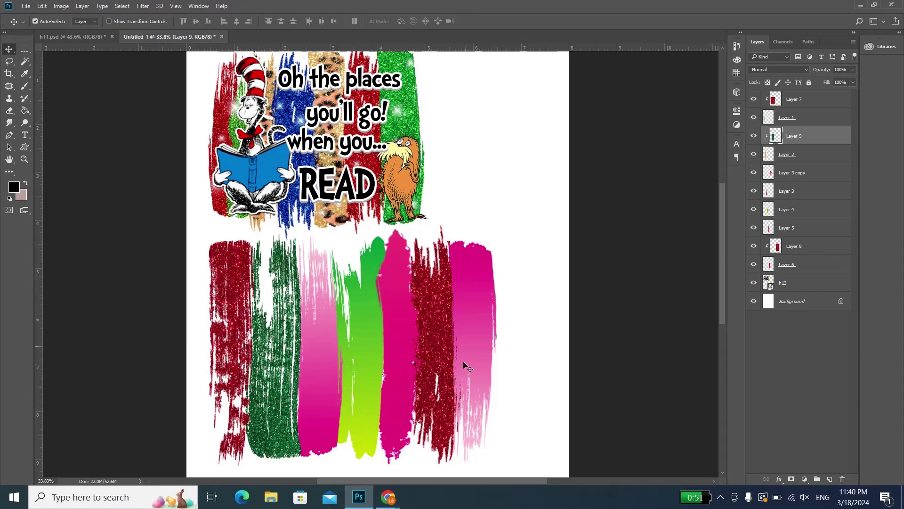
# Step: Fill the rightmost pink stroke with green glitter, rotated 90° clockwise, widened and clipped
pyautogui.click(463, 302)
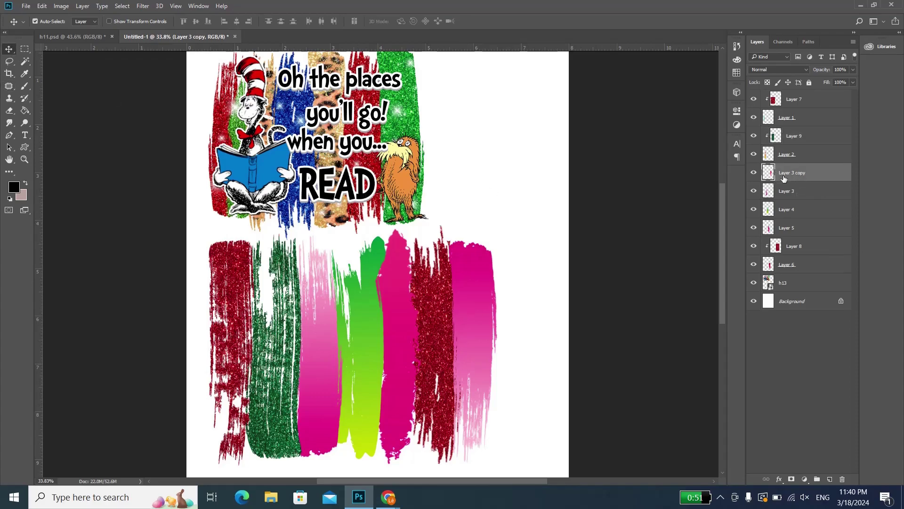
pyautogui.hotkey('ctrl', 'v')
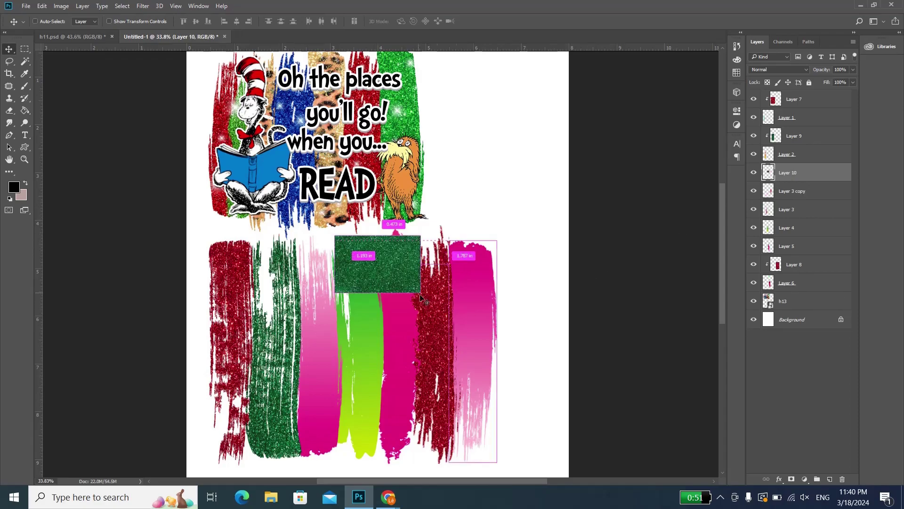
pyautogui.hotkey('ctrl', 't')
pyautogui.rightClick(413, 286)
pyautogui.click(494, 413)
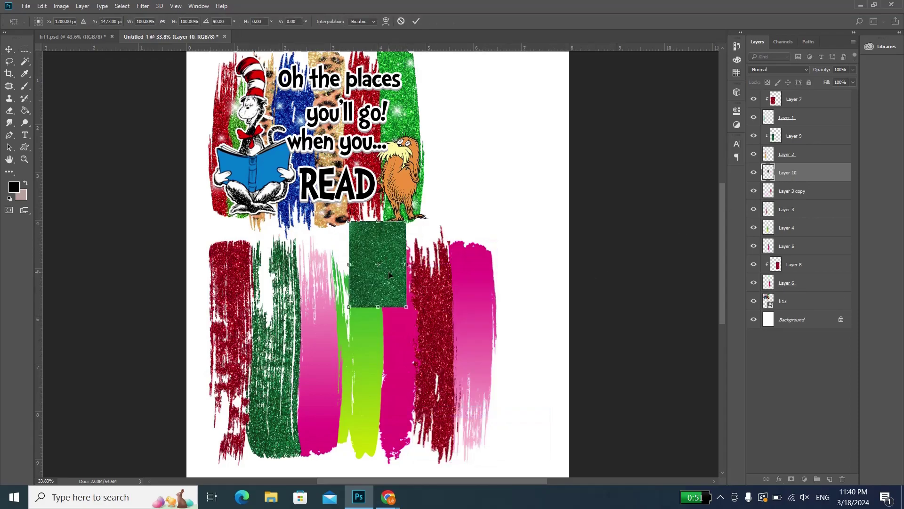
pyautogui.moveTo(410, 307)
pyautogui.mouseDown()
pyautogui.moveTo(482, 319)
pyautogui.moveTo(479, 456)
pyautogui.mouseUp()
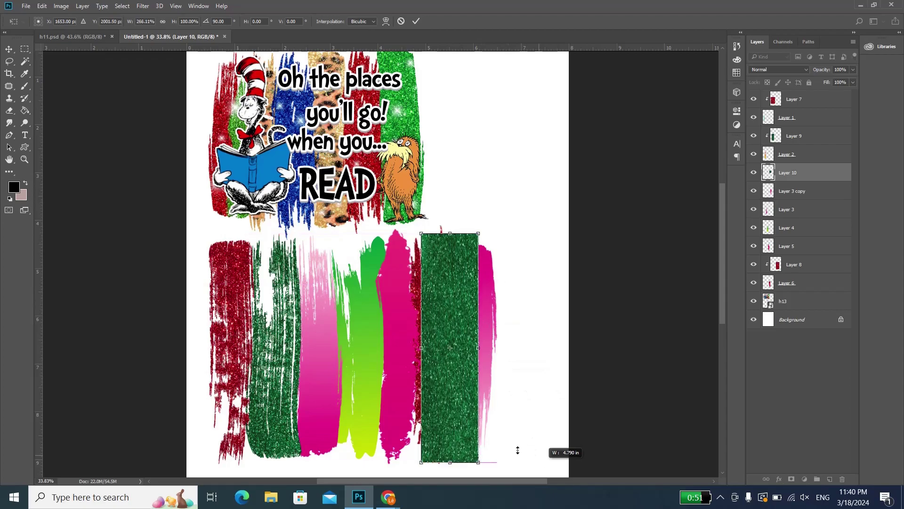
pyautogui.moveTo(499, 352); pyautogui.dragTo(518, 351)
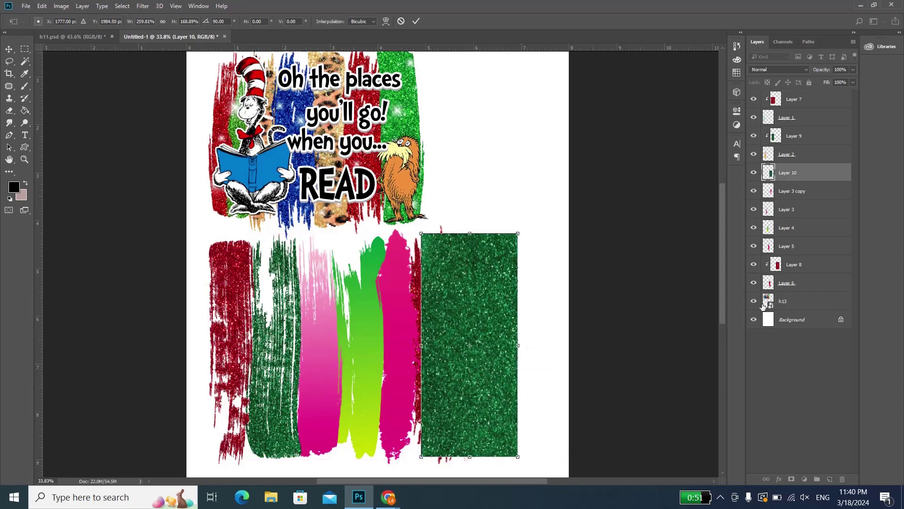
pyautogui.press('Return')
pyautogui.rightClick(814, 194)
pyautogui.click(620, 273)
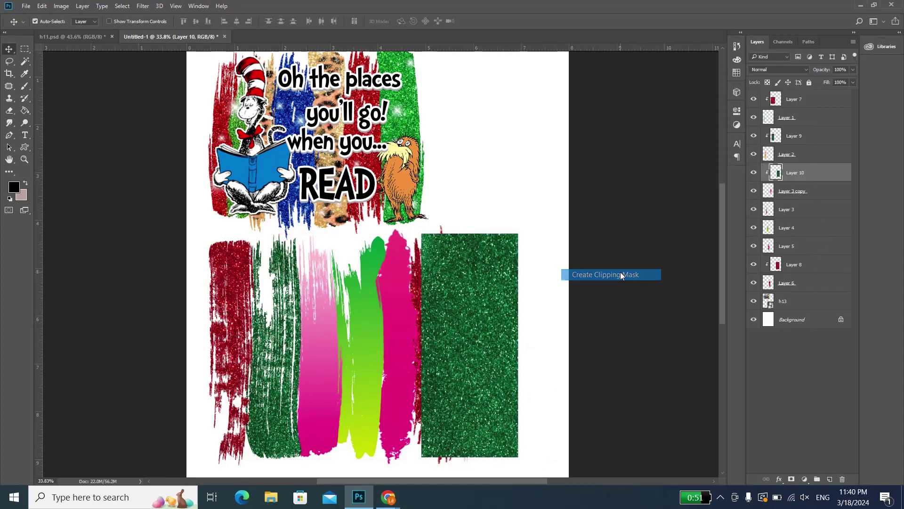
pyautogui.scroll(-1, 408, 310)
pyautogui.scroll(1, 408, 309)
pyautogui.scroll(1, 339, 108)
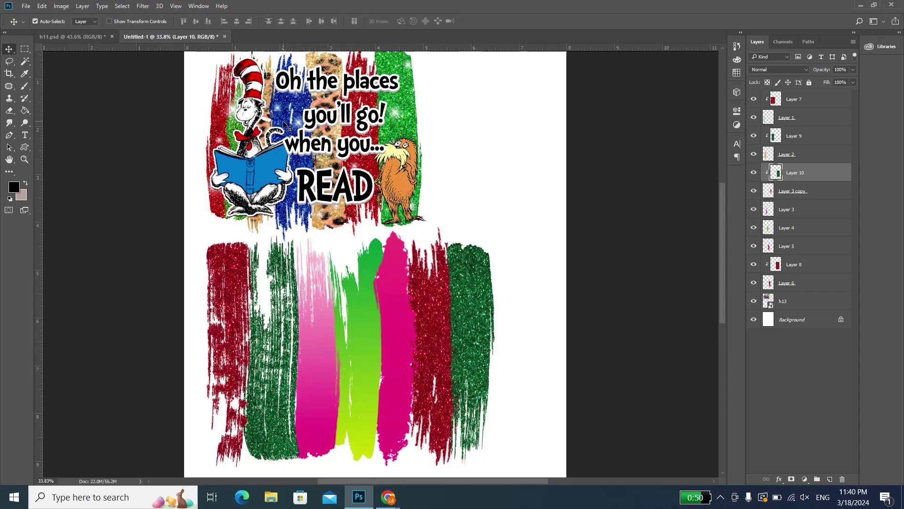
# Step: Search images for 'blue glitter' and copy the Unsplash blue glitter picture
pyautogui.hotkey('alt', 'Tab')
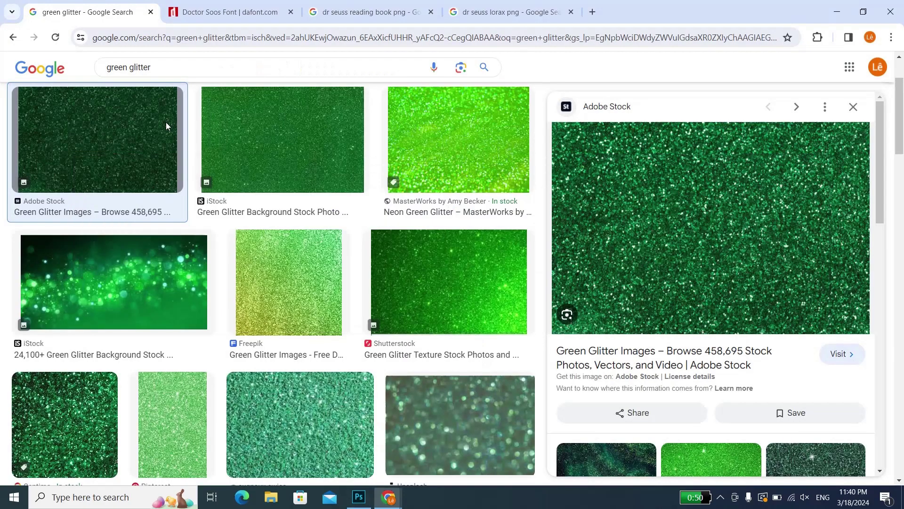
pyautogui.moveTo(127, 67); pyautogui.dragTo(1, 57)
pyautogui.press('BackSpace')
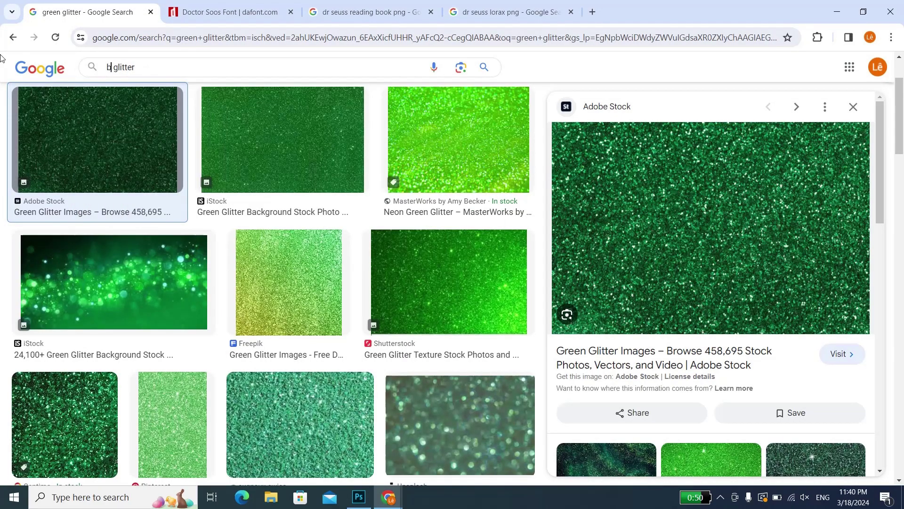
pyautogui.write('blue')
pyautogui.press('Return')
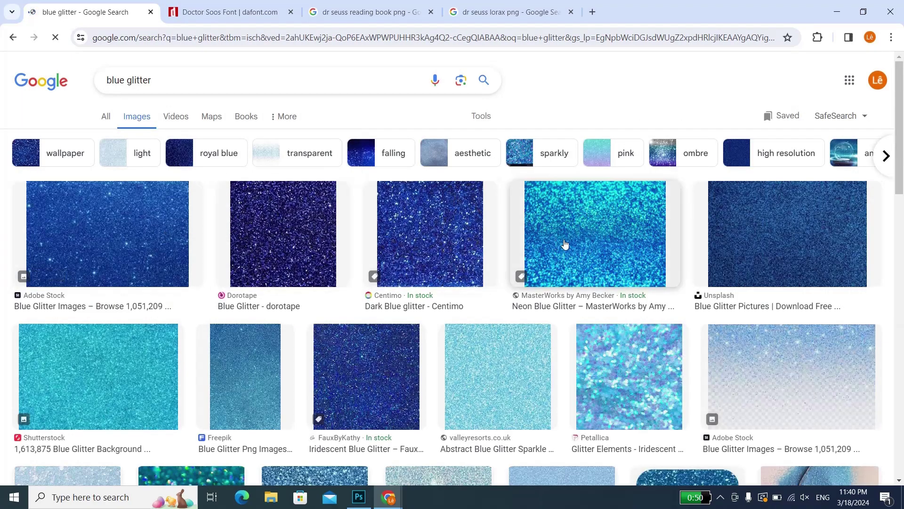
pyautogui.click(602, 237)
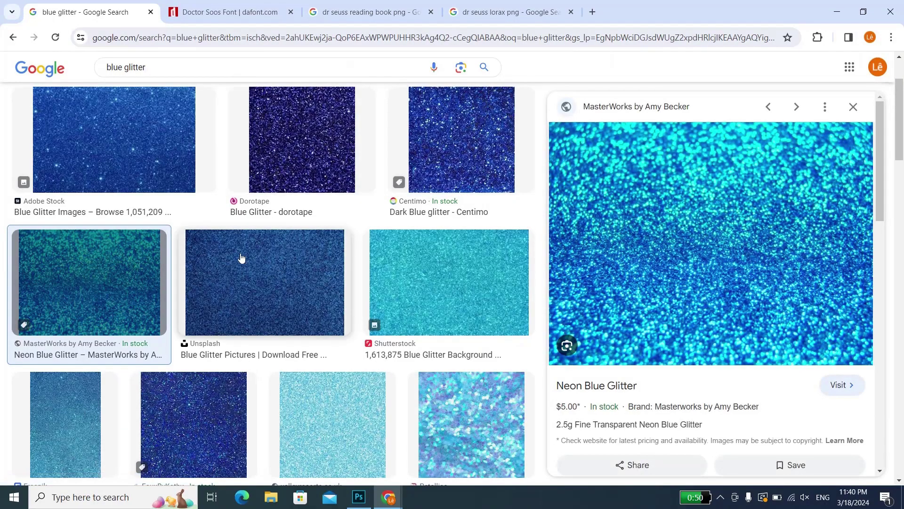
pyautogui.click(267, 288)
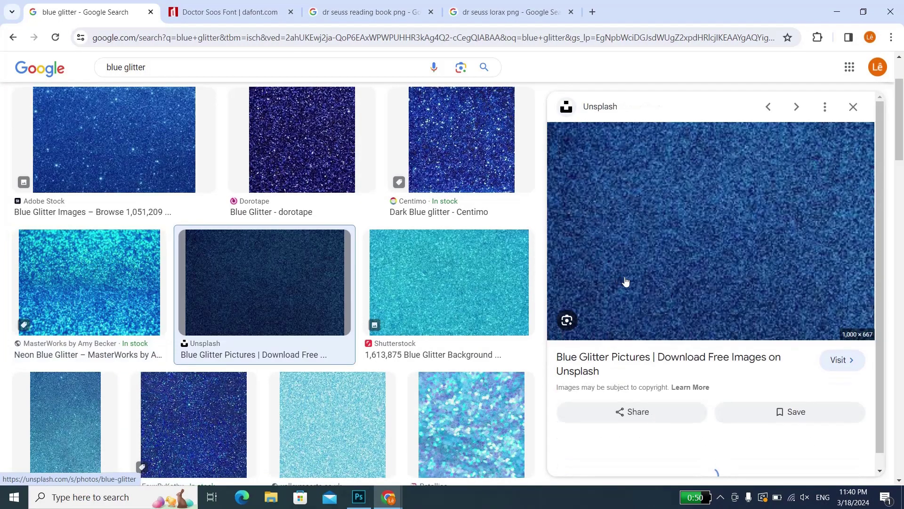
pyautogui.rightClick(697, 222)
pyautogui.click(753, 413)
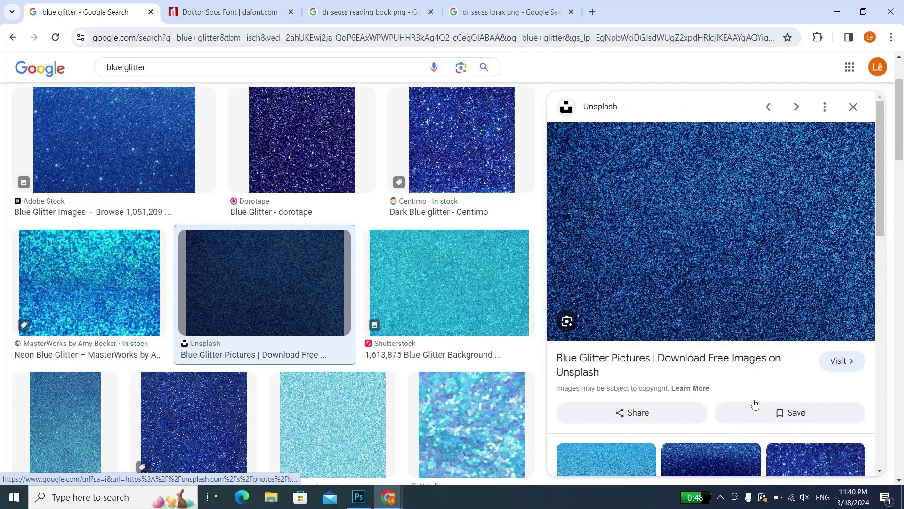
# Step: Paste the blue glitter above the lime-green stroke layer, flipped horizontally and rotated 90° clockwise
pyautogui.click(358, 497)
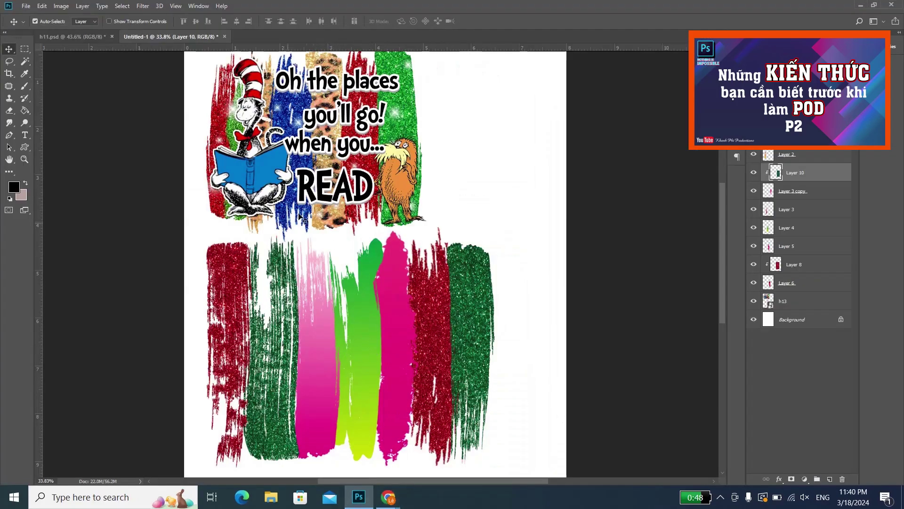
pyautogui.click(372, 328)
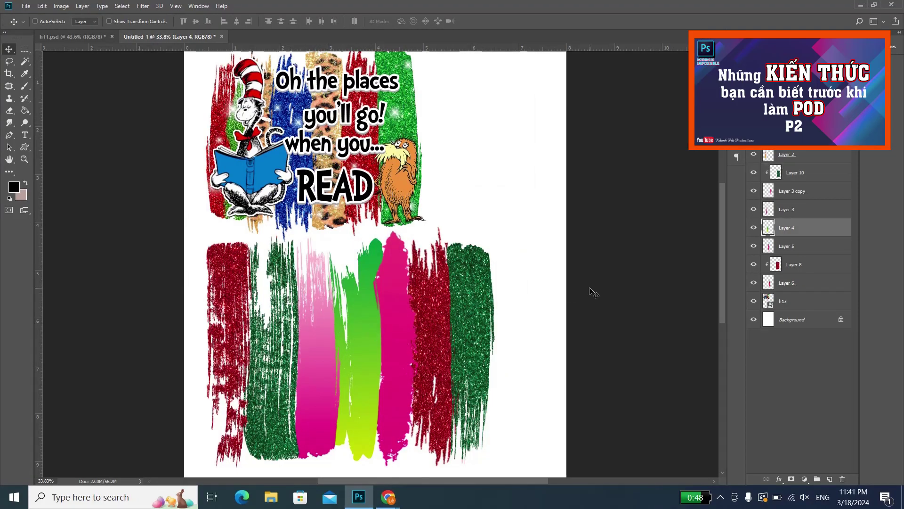
pyautogui.hotkey('ctrl', 'v')
pyautogui.hotkey('ctrl', 't')
pyautogui.rightClick(395, 290)
pyautogui.click(468, 444)
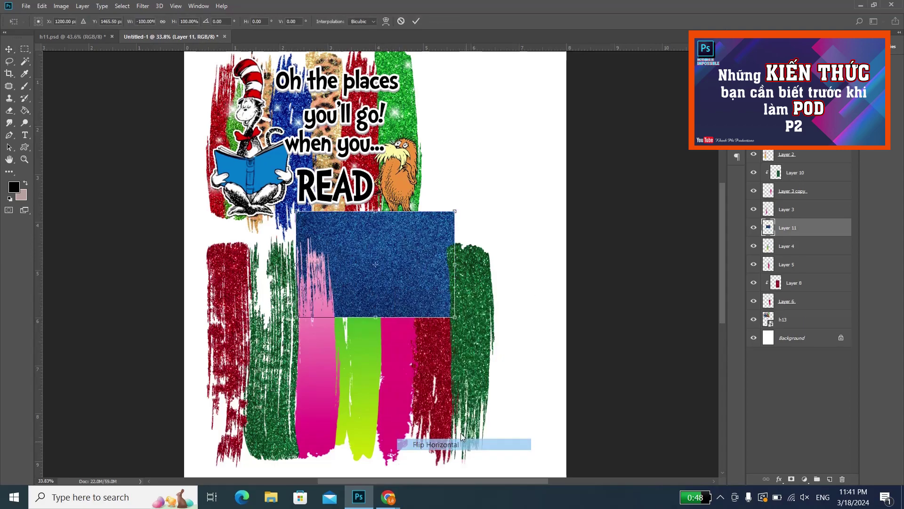
pyautogui.rightClick(392, 280)
pyautogui.click(453, 417)
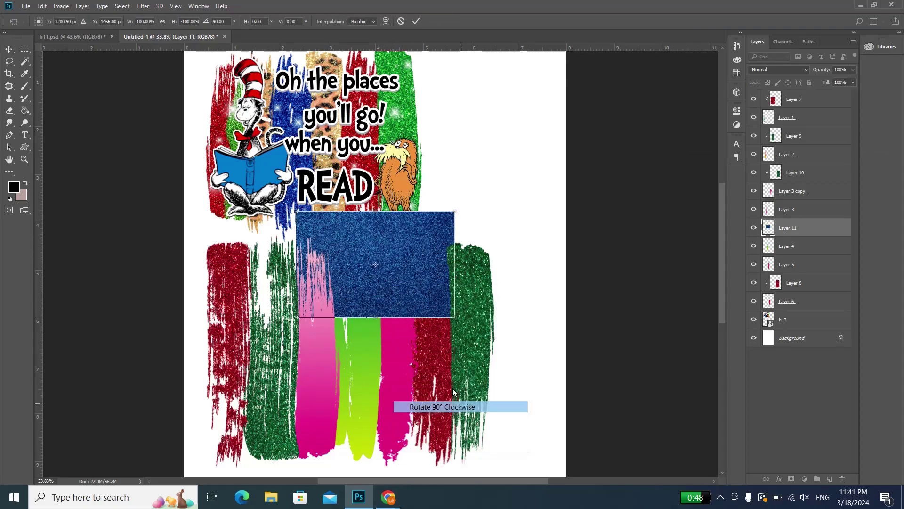
# Step: Scale the blue glitter over the lime-green stroke and clip it to that layer
pyautogui.moveTo(396, 270); pyautogui.dragTo(377, 315)
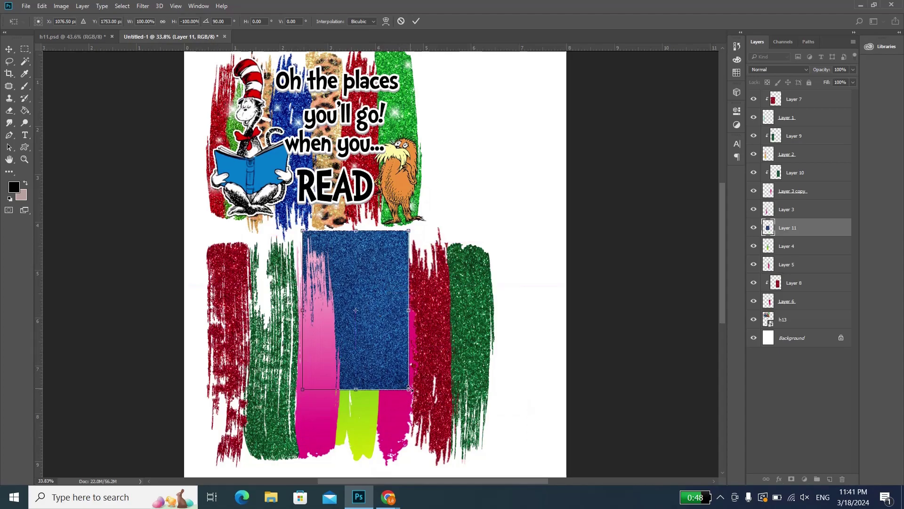
pyautogui.moveTo(409, 389); pyautogui.dragTo(439, 467)
pyautogui.press('Return')
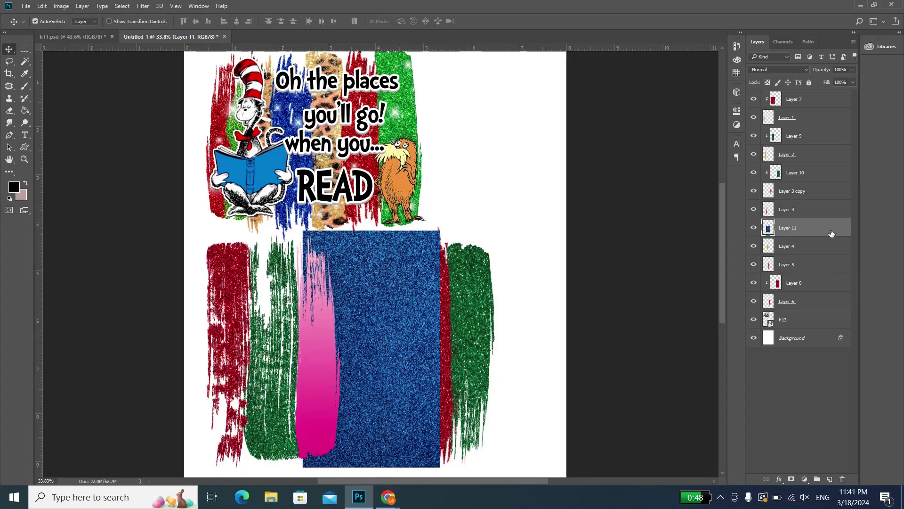
pyautogui.rightClick(831, 233)
pyautogui.click(645, 273)
pyautogui.scroll(-1, 450, 291)
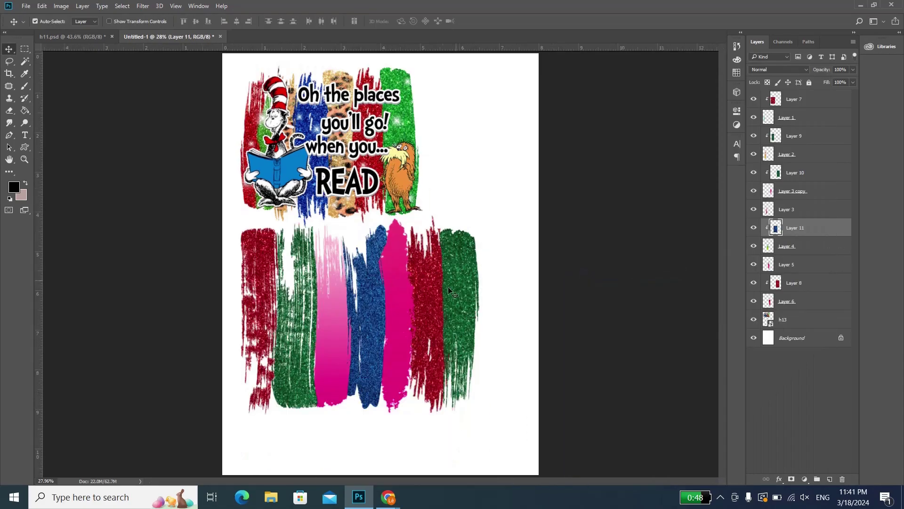
pyautogui.scroll(1, 368, 335)
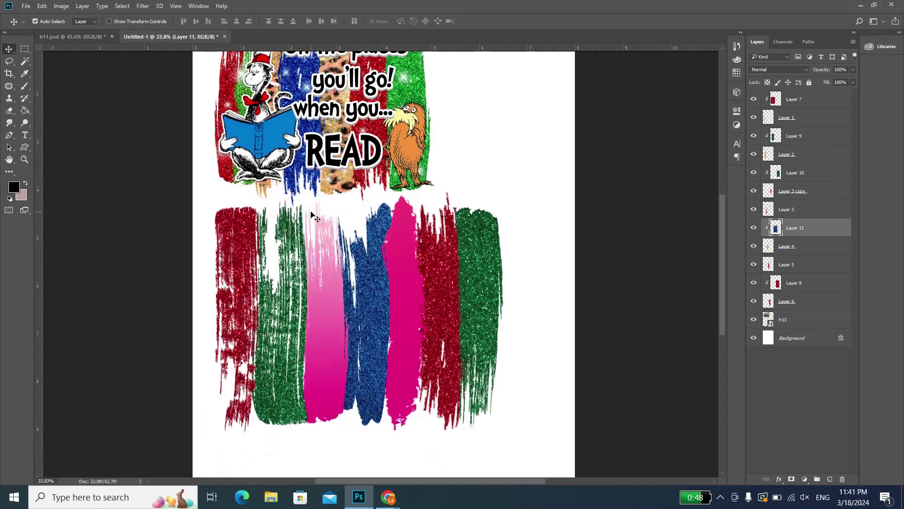
pyautogui.scroll(1, 314, 218)
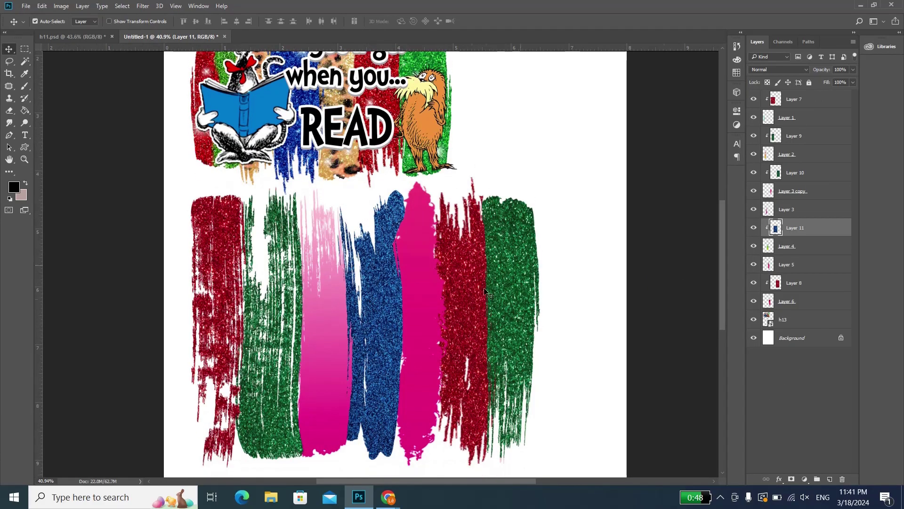
pyautogui.scroll(3, 338, 163)
pyautogui.scroll(2, 385, 163)
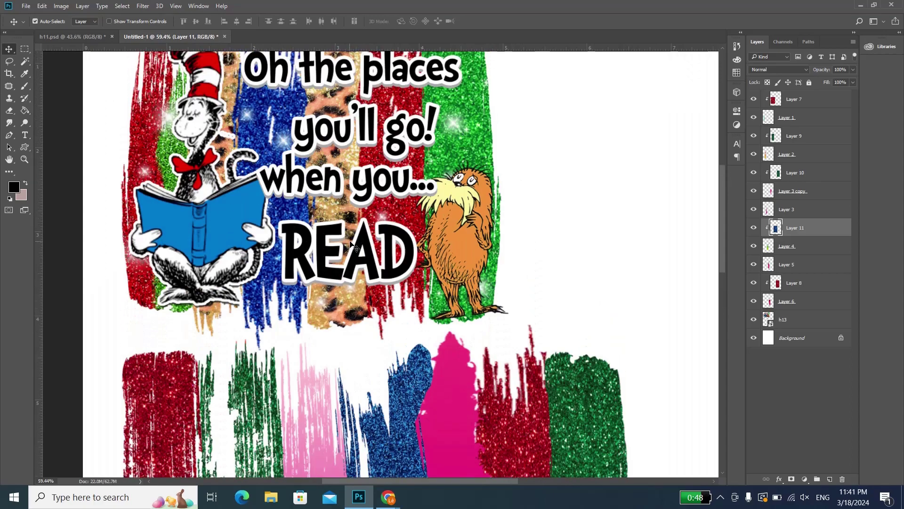
pyautogui.scroll(1, 385, 163)
pyautogui.scroll(-1, 289, 127)
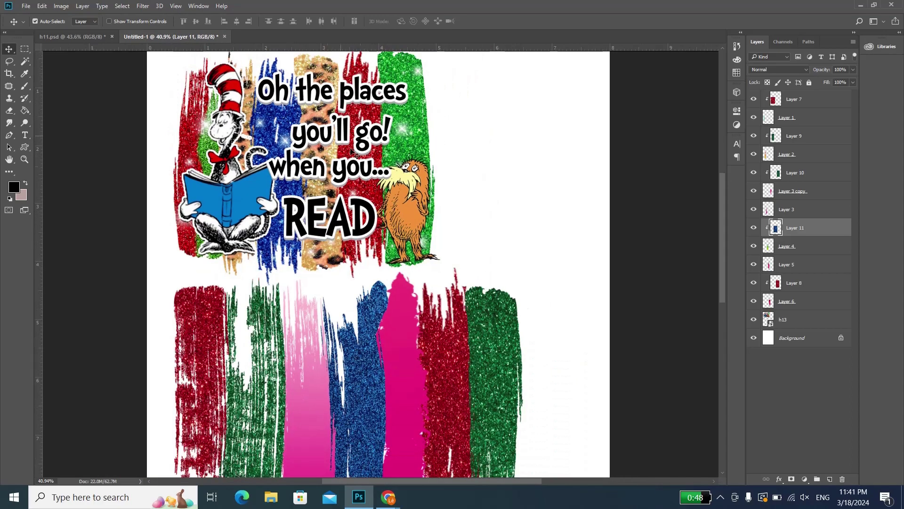
pyautogui.scroll(-1, 330, 151)
pyautogui.scroll(-1, 369, 165)
pyautogui.hotkey('alt', 'Tab')
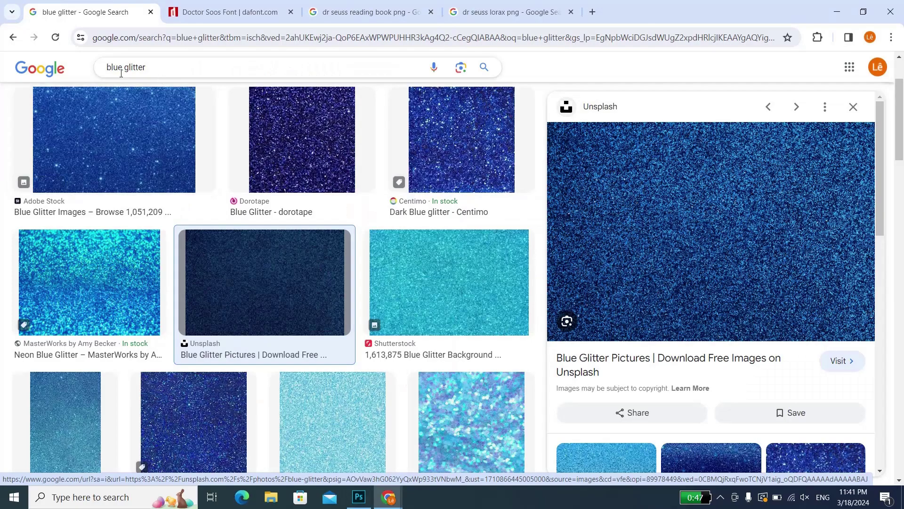
# Step: Search images for 'yellow glitter' and copy the Dreamstime defocused yellow glitter picture
pyautogui.moveTo(124, 65); pyautogui.dragTo(43, 64)
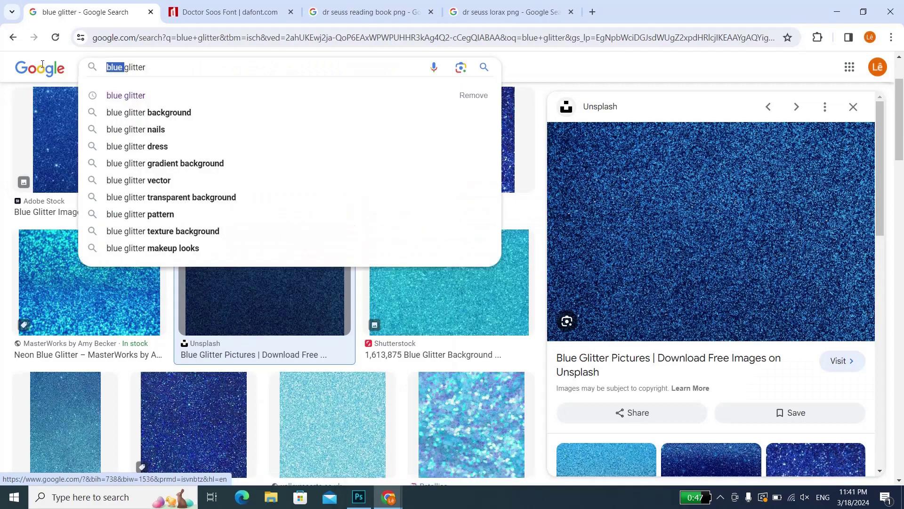
pyautogui.write('yellow')
pyautogui.press('Return')
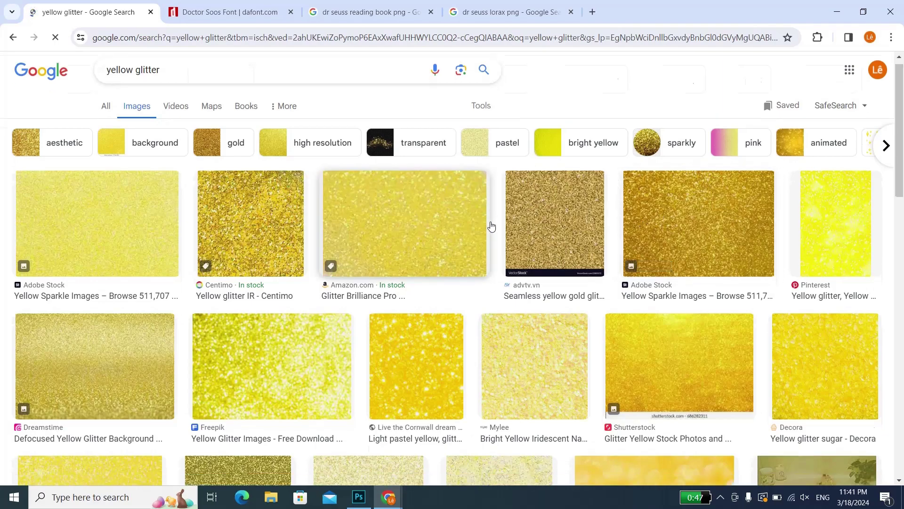
pyautogui.scroll(-2, 491, 227)
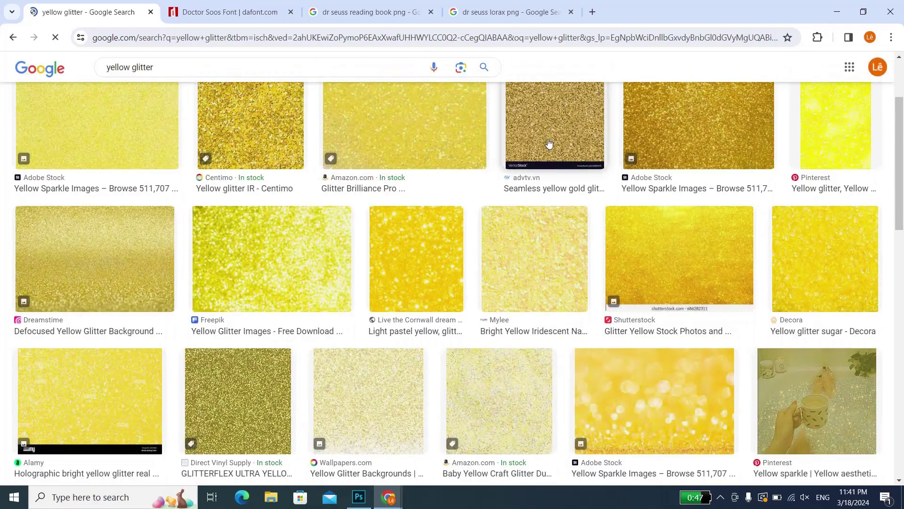
pyautogui.click(139, 283)
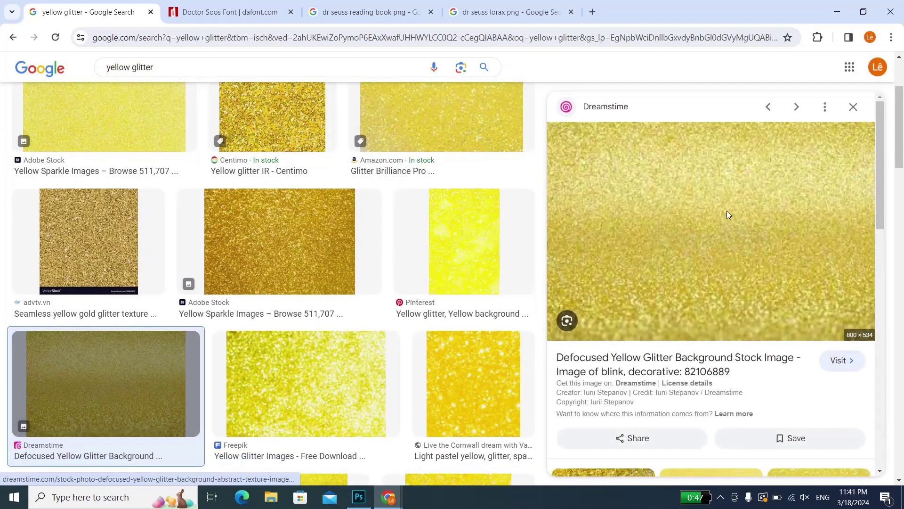
pyautogui.rightClick(727, 215)
pyautogui.click(619, 401)
# Step: Fill the Layer 3 pink stroke with yellow glitter, rotated 90°, enlarged and clipped
pyautogui.hotkey('alt', 'Tab')
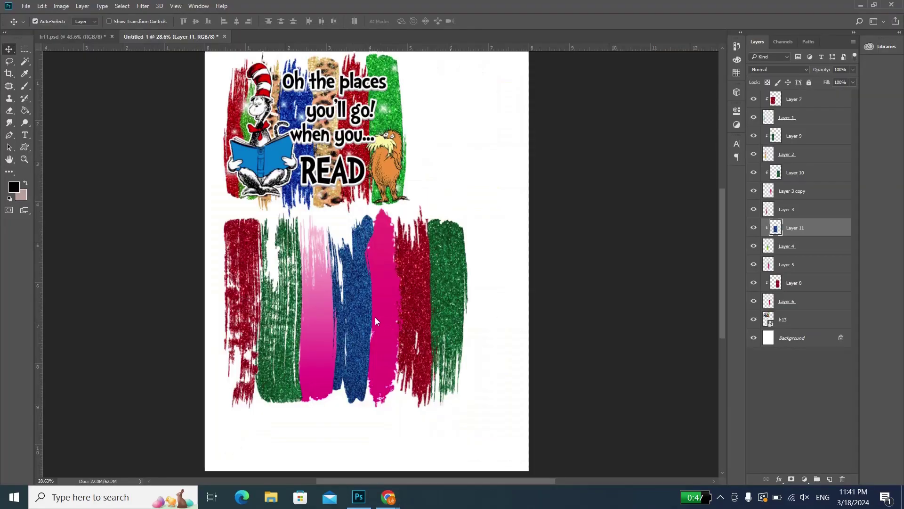
pyautogui.click(322, 331)
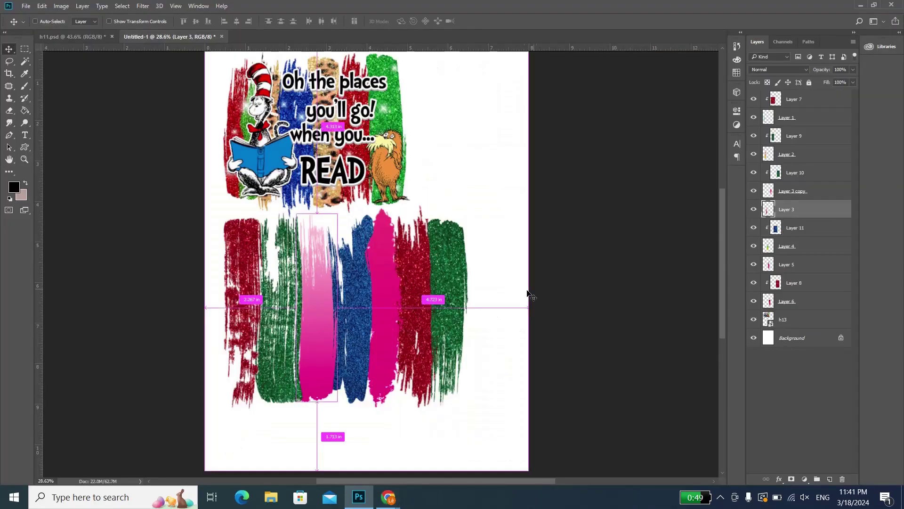
pyautogui.hotkey('ctrl', 'v')
pyautogui.hotkey('ctrl', 't')
pyautogui.rightClick(441, 297)
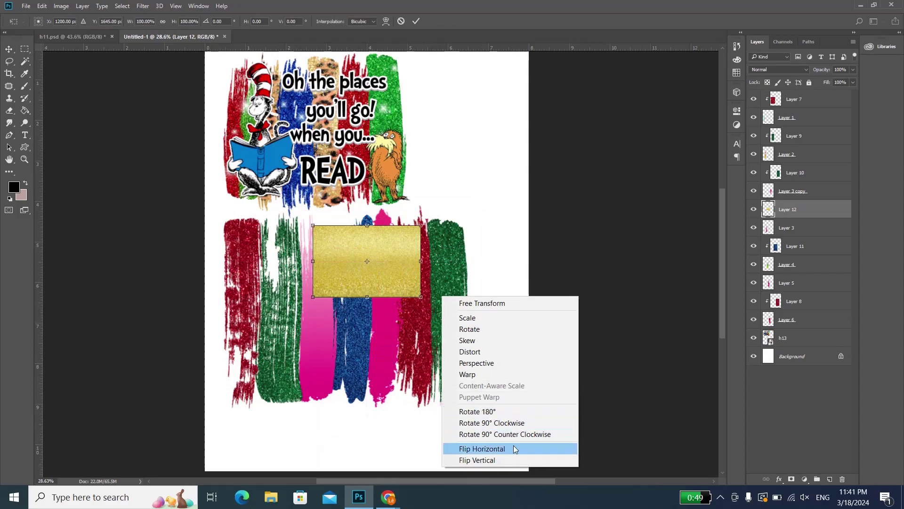
pyautogui.click(512, 423)
pyautogui.moveTo(380, 301)
pyautogui.mouseDown()
pyautogui.moveTo(321, 307)
pyautogui.moveTo(363, 420)
pyautogui.mouseUp()
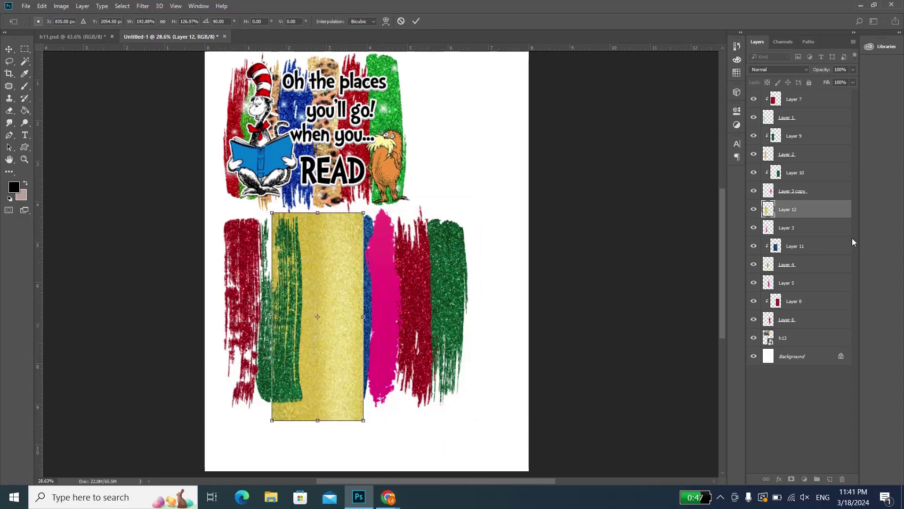
pyautogui.press('Return')
pyautogui.rightClick(829, 210)
pyautogui.click(626, 275)
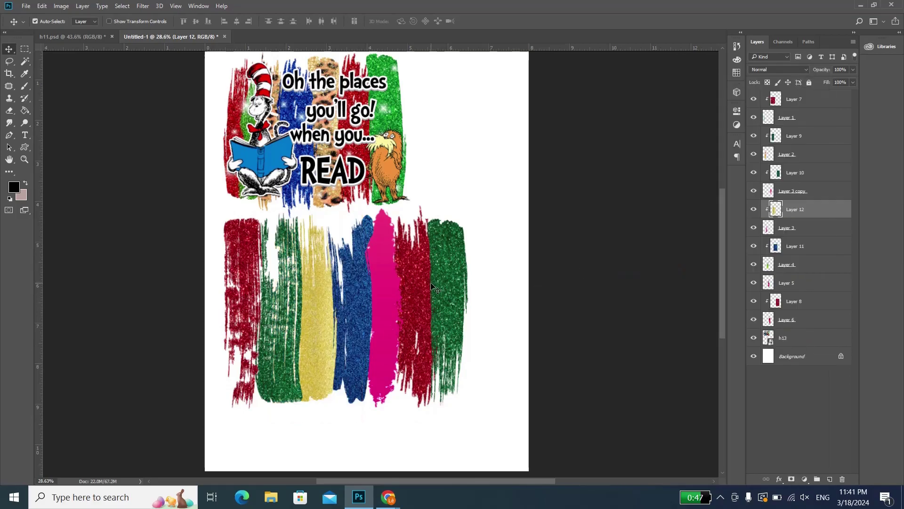
# Step: Fill the Layer 5 magenta stroke with yellow glitter, rotated 90°, stretched and clipped
pyautogui.click(780, 289)
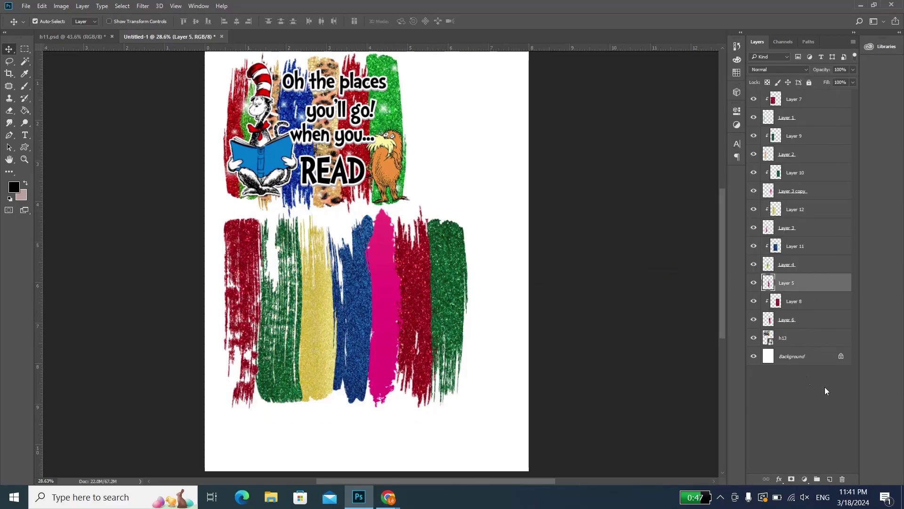
pyautogui.hotkey('ctrl', 'v')
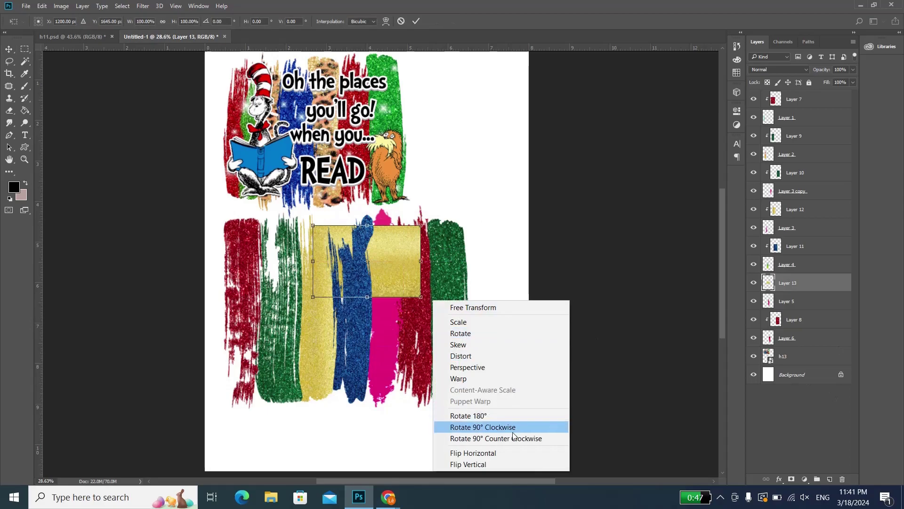
pyautogui.click(482, 427)
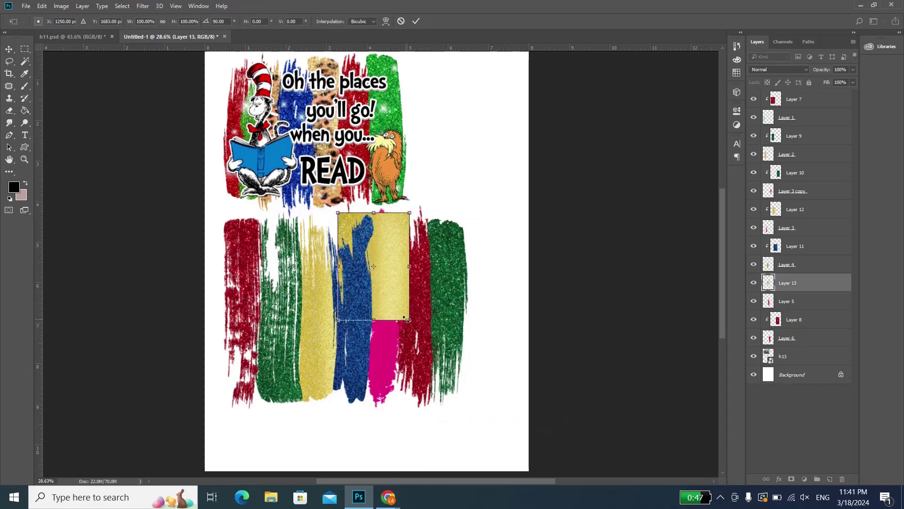
pyautogui.moveTo(408, 321); pyautogui.dragTo(421, 432)
pyautogui.moveTo(394, 377); pyautogui.dragTo(395, 368)
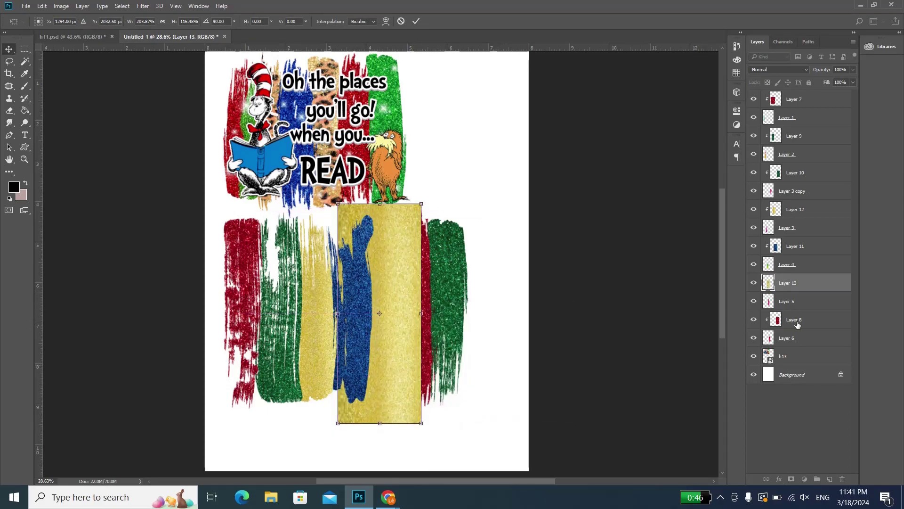
pyautogui.press('Return')
pyautogui.rightClick(832, 283)
pyautogui.click(609, 273)
pyautogui.scroll(1, 483, 250)
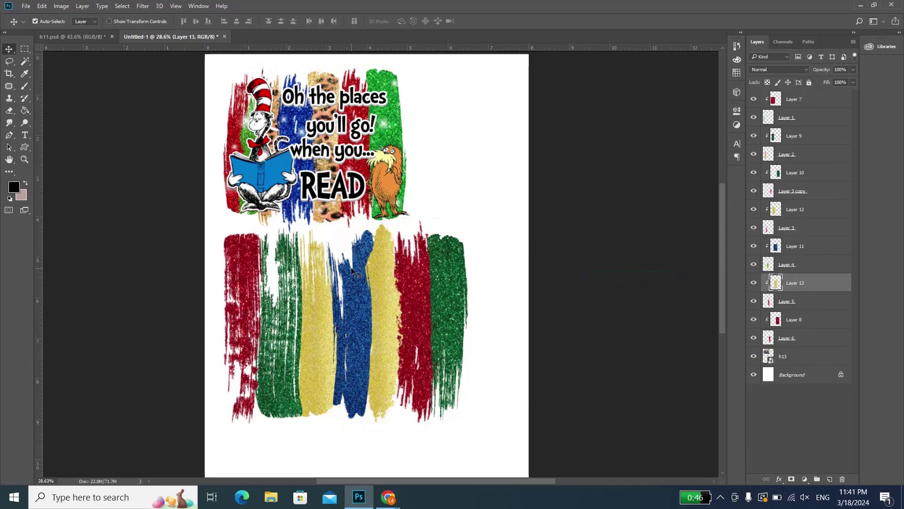
pyautogui.scroll(2, 347, 301)
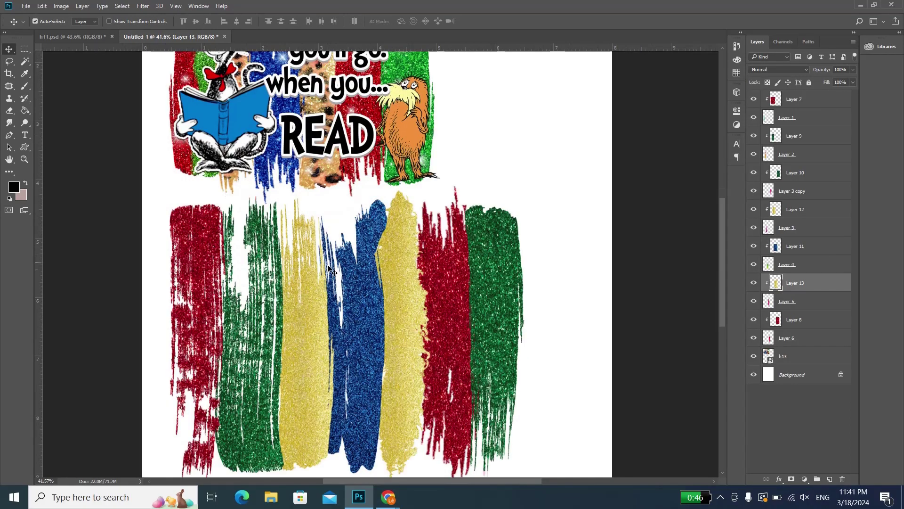
pyautogui.scroll(-1, 442, 280)
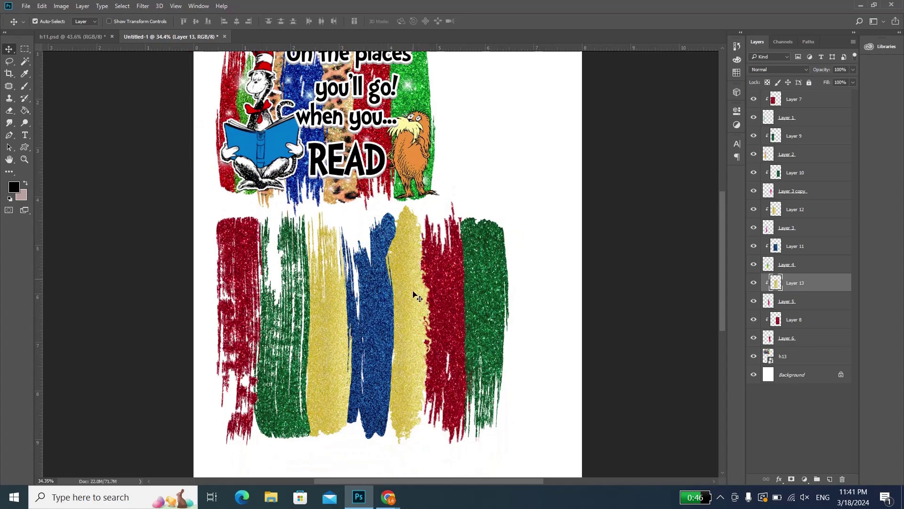
pyautogui.scroll(1, 405, 273)
pyautogui.scroll(1, 397, 258)
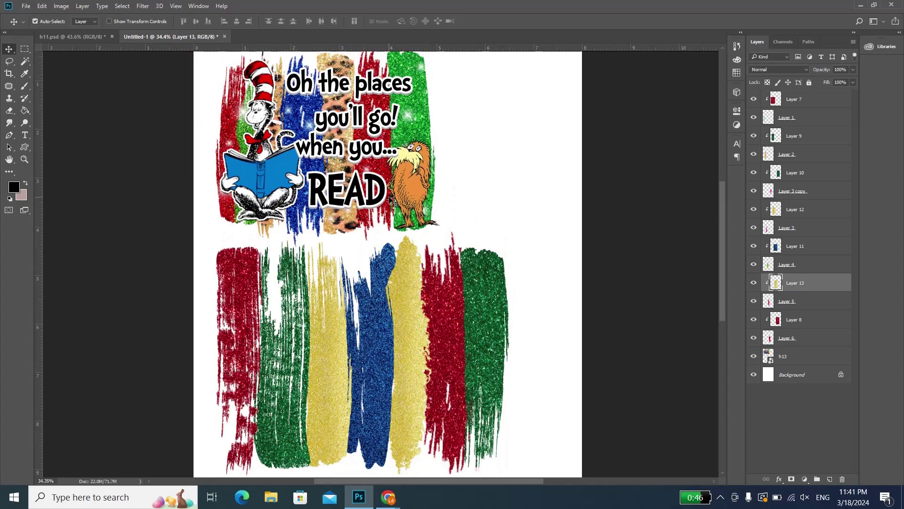
# Step: Search images for 'leopard texture' and copy an Adobe Stock leopard texture picture
pyautogui.hotkey('alt', 'Tab')
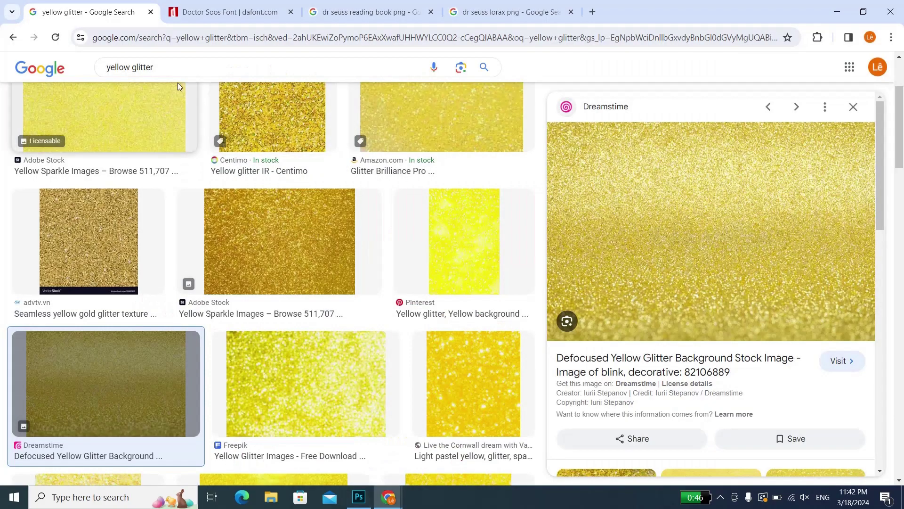
pyautogui.doubleClick(118, 68)
pyautogui.press('BackSpace')
pyautogui.write('leopard')
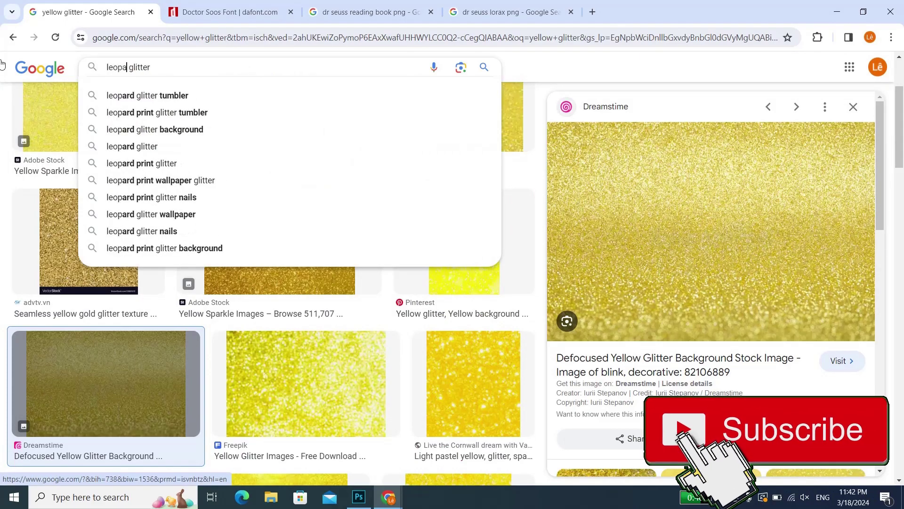
pyautogui.doubleClick(141, 67)
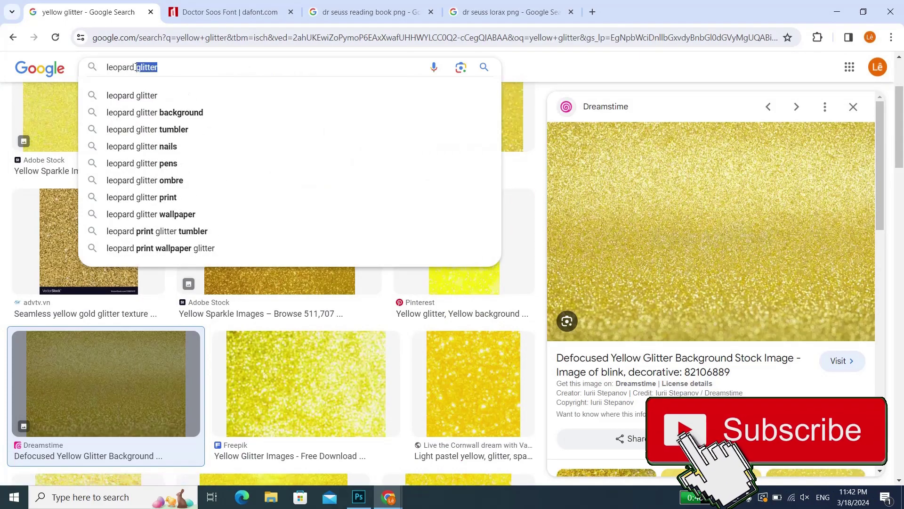
pyautogui.write('t')
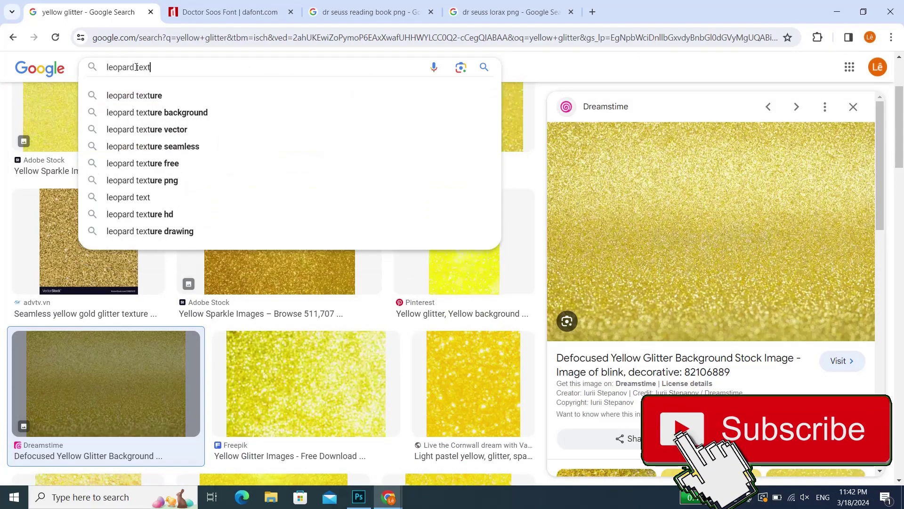
pyautogui.write('exxture')
pyautogui.press('Return')
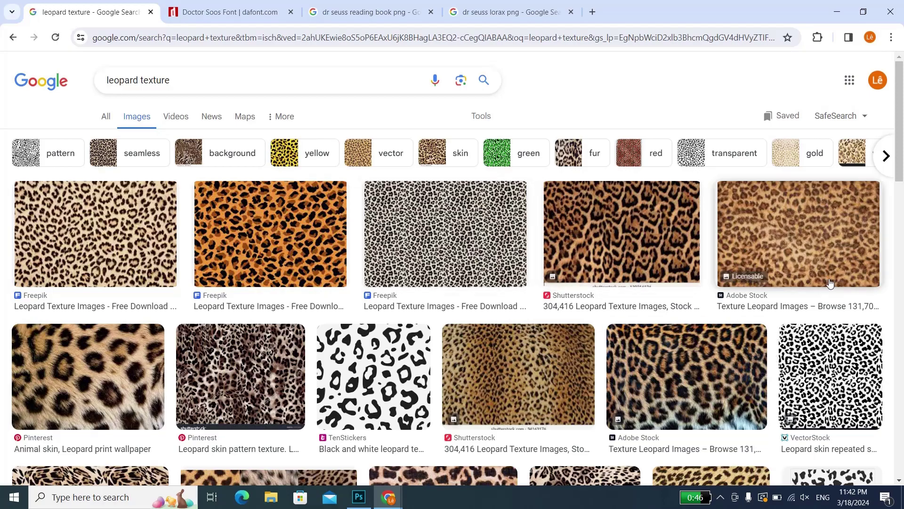
pyautogui.click(711, 386)
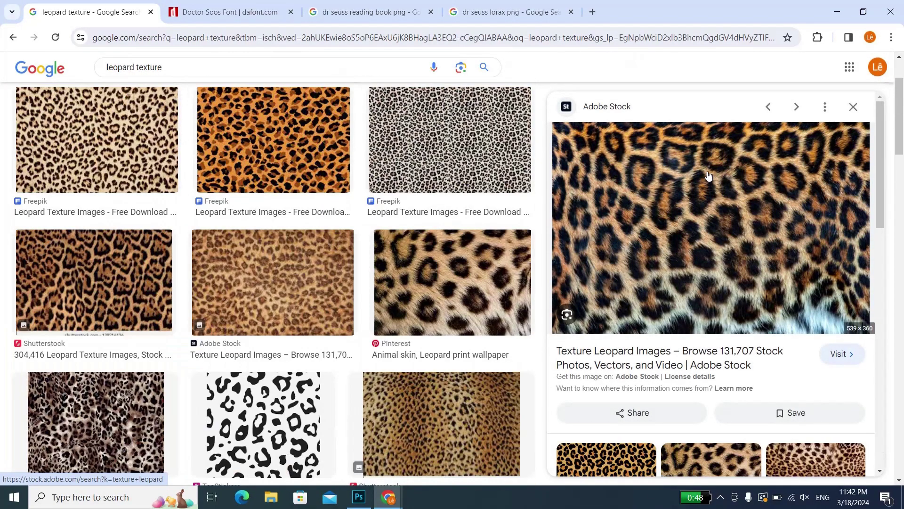
pyautogui.rightClick(707, 174)
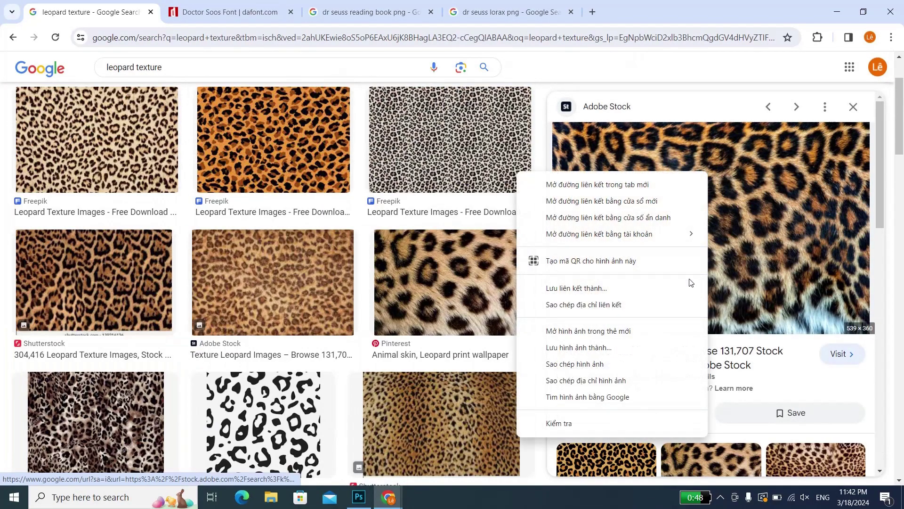
pyautogui.click(587, 362)
# Step: Paste the leopard image, rotated 90° clockwise and scaled about 245%, over the right stroke columns
pyautogui.click(358, 497)
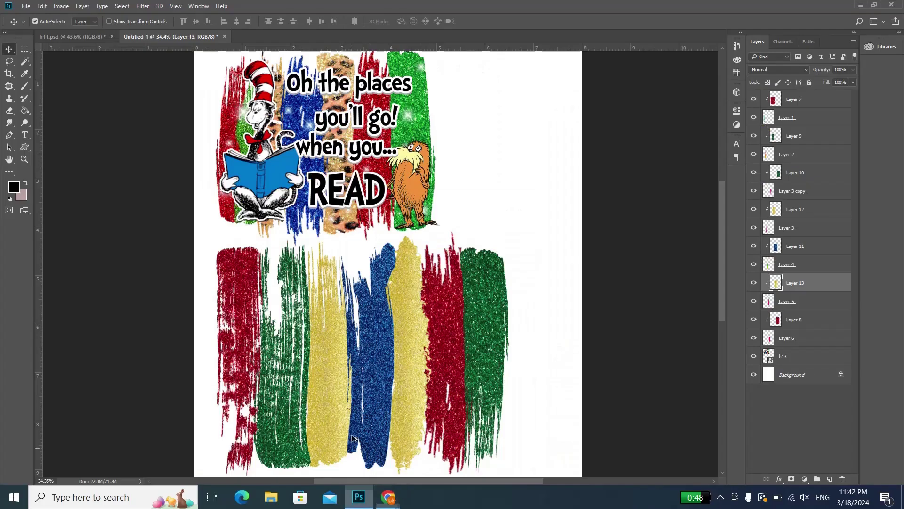
pyautogui.hotkey('ctrl', 'v')
pyautogui.scroll(-1, 423, 283)
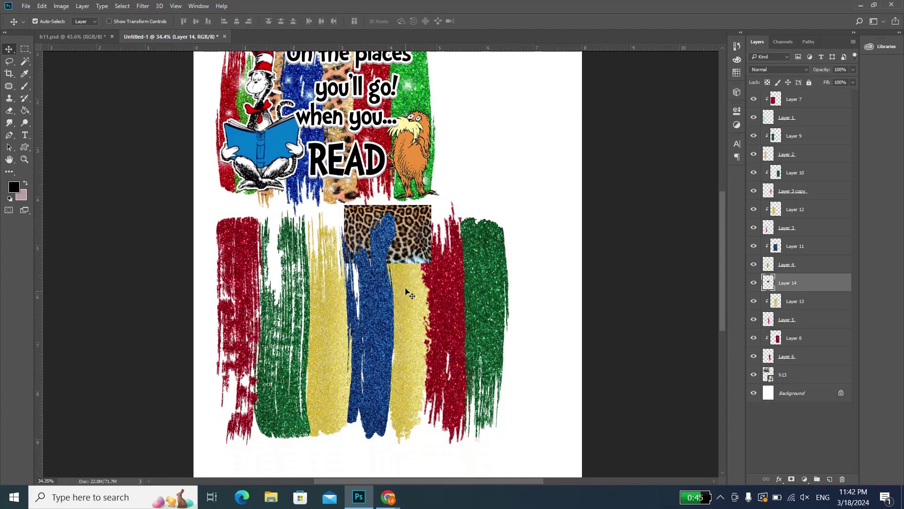
pyautogui.hotkey('ctrl', 't')
pyautogui.rightClick(453, 232)
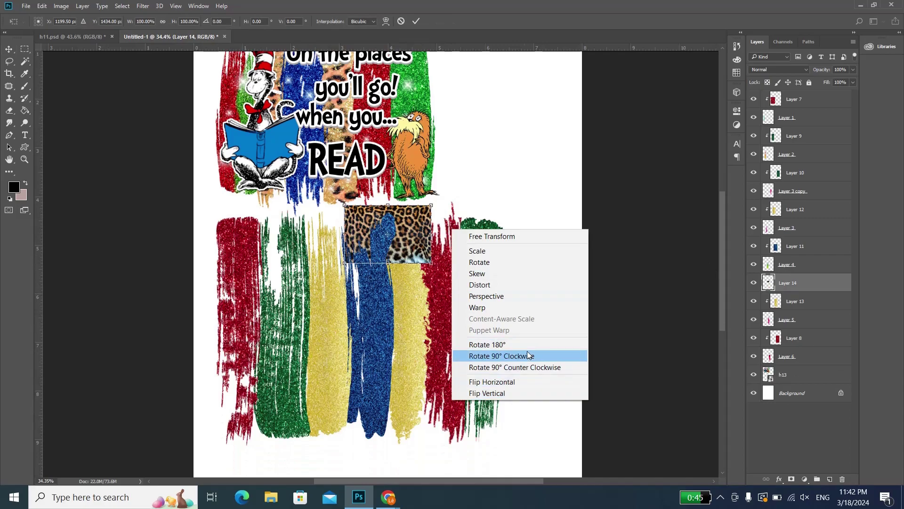
pyautogui.click(527, 353)
pyautogui.moveTo(393, 243); pyautogui.dragTo(407, 263)
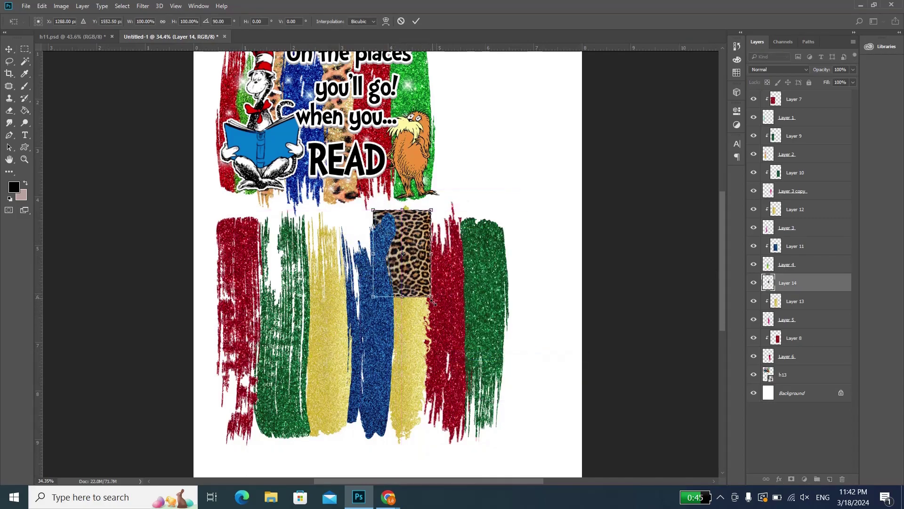
pyautogui.moveTo(431, 301); pyautogui.dragTo(517, 430)
pyautogui.moveTo(420, 234)
pyautogui.mouseDown()
pyautogui.moveTo(407, 256)
pyautogui.moveTo(430, 210)
pyautogui.mouseUp()
pyautogui.press('Return')
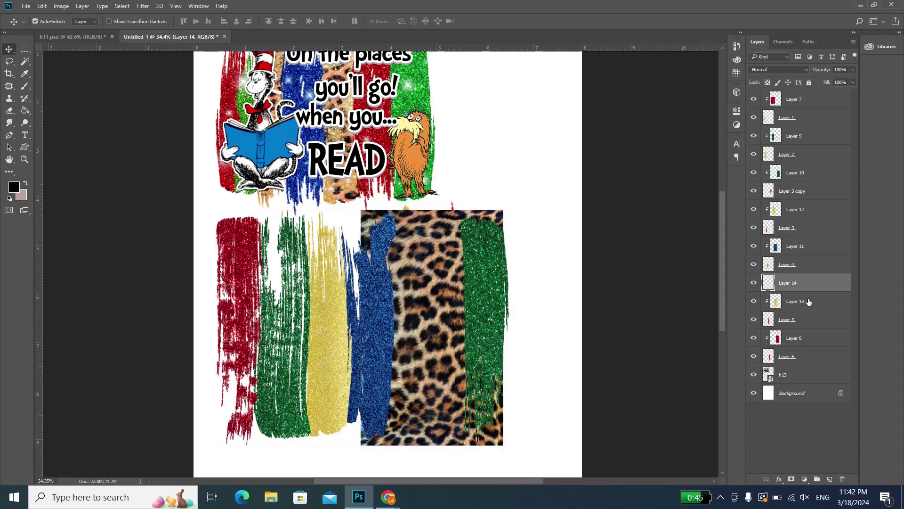
# Step: Clip the leopard layer to the yellow stroke and give Layer 14 a white layer mask
pyautogui.rightClick(734, 278)
pyautogui.click(613, 275)
pyautogui.scroll(1, 518, 283)
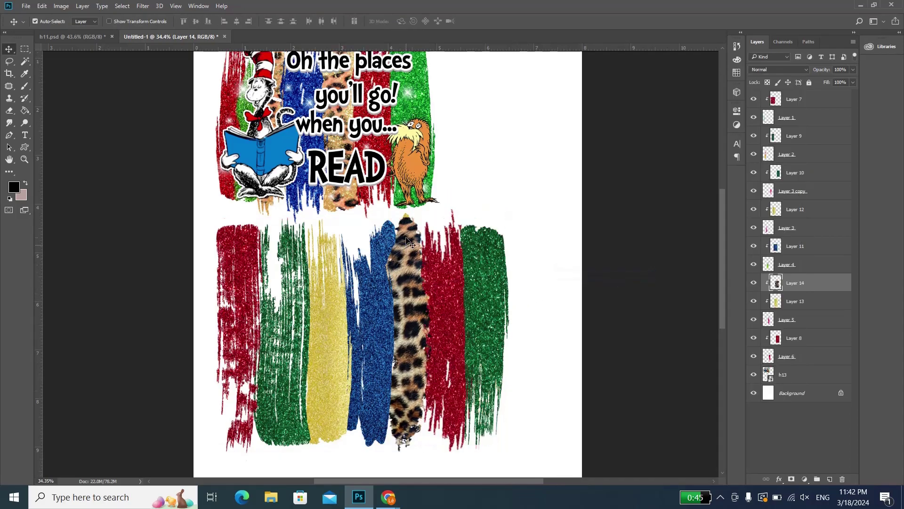
pyautogui.scroll(1, 471, 297)
pyautogui.scroll(-1, 359, 153)
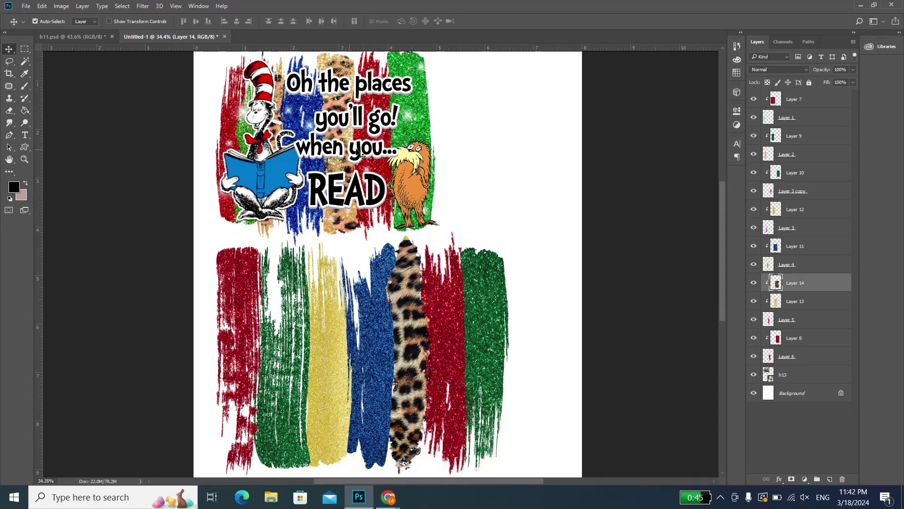
pyautogui.scroll(-2, 421, 267)
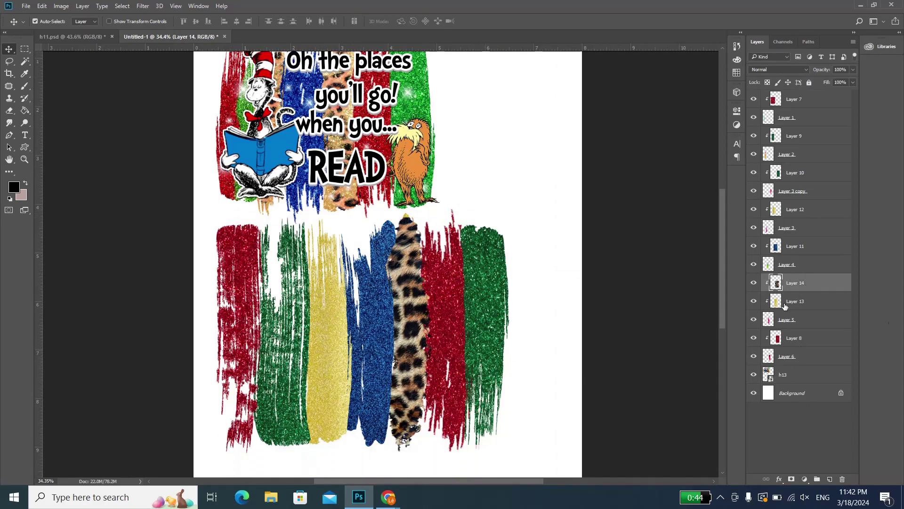
pyautogui.click(790, 478)
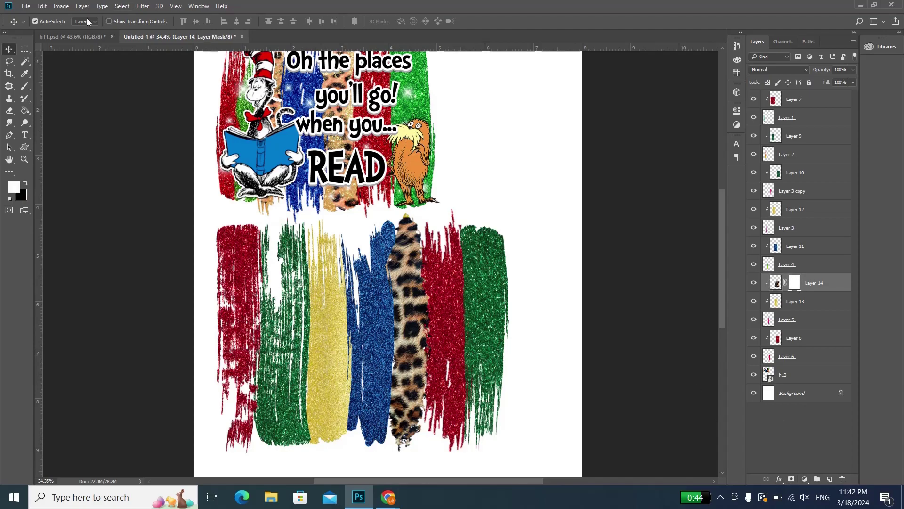
# Step: Select the KYLE Ultimate Pencil Hard brush at a slightly smaller size and adjust its flow
pyautogui.press('b')
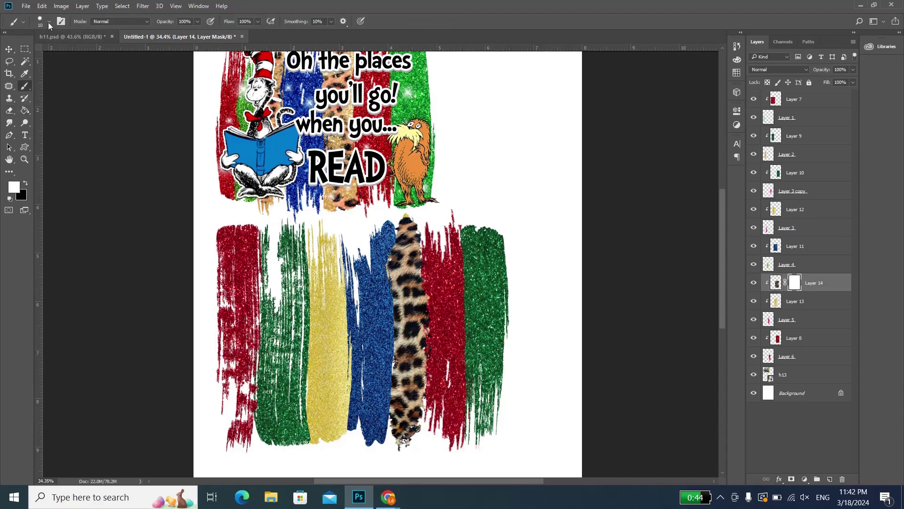
pyautogui.click(48, 21)
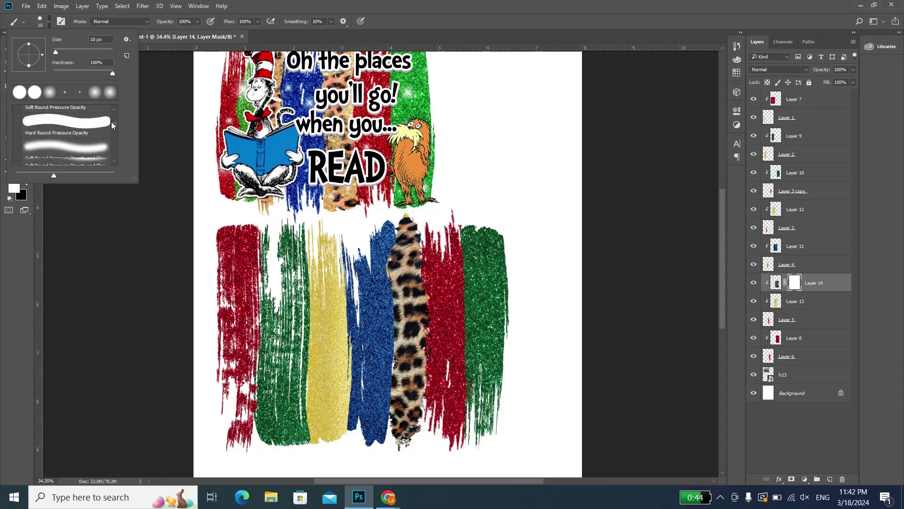
pyautogui.scroll(-3, 111, 122)
pyautogui.scroll(-3, 111, 122)
pyautogui.click(66, 129)
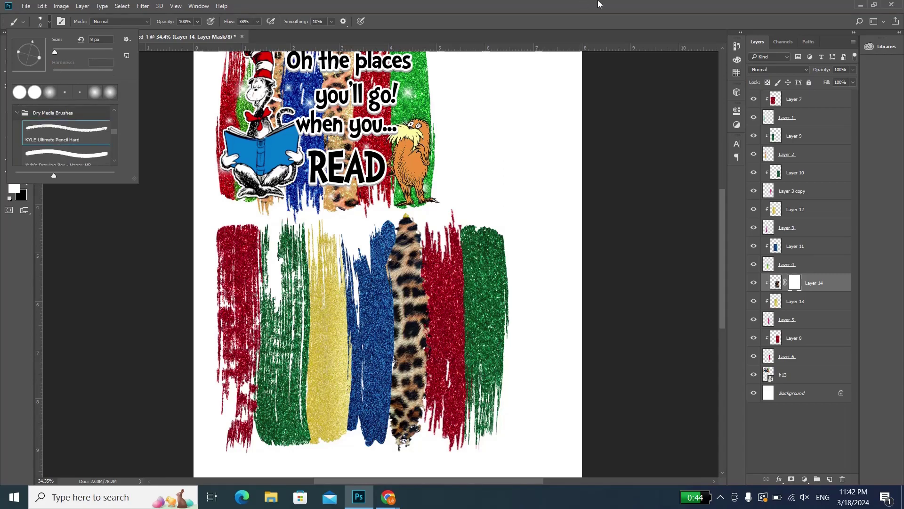
pyautogui.click(598, 3)
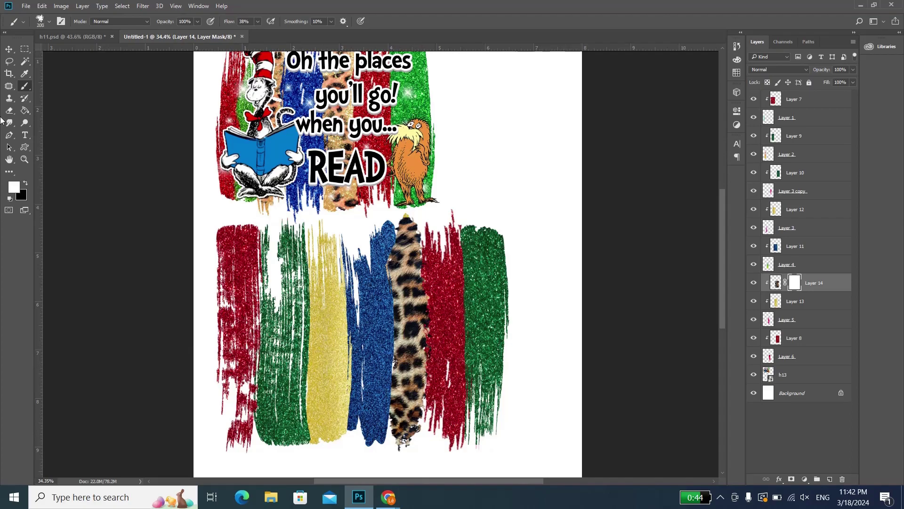
pyautogui.press('[')
pyautogui.press('[')
pyautogui.scroll(1, 414, 228)
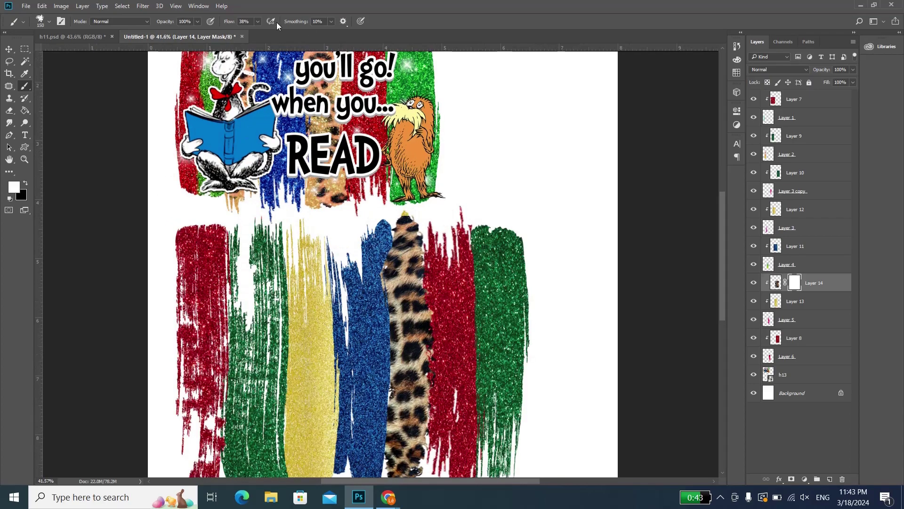
pyautogui.click(257, 21)
pyautogui.click(540, 4)
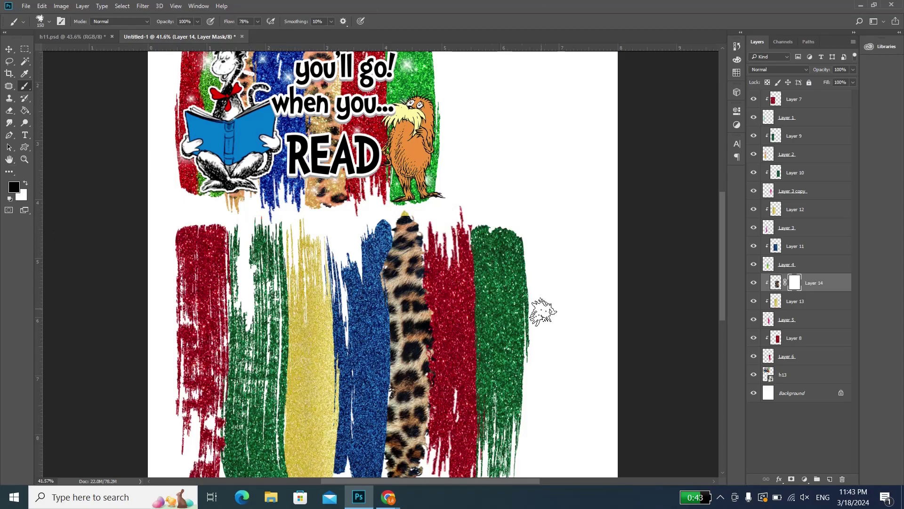
# Step: Paint black on Layer 14's mask to hide the leopard stripe's top and lower edges
pyautogui.moveTo(410, 231)
pyautogui.mouseDown()
pyautogui.moveTo(456, 238)
pyautogui.moveTo(420, 387)
pyautogui.mouseUp()
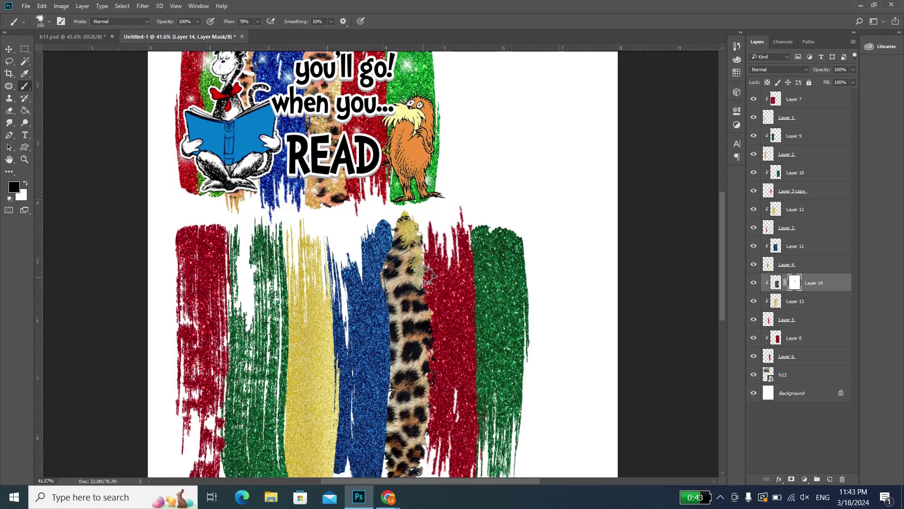
pyautogui.scroll(-1, 419, 386)
pyautogui.scroll(-2, 419, 386)
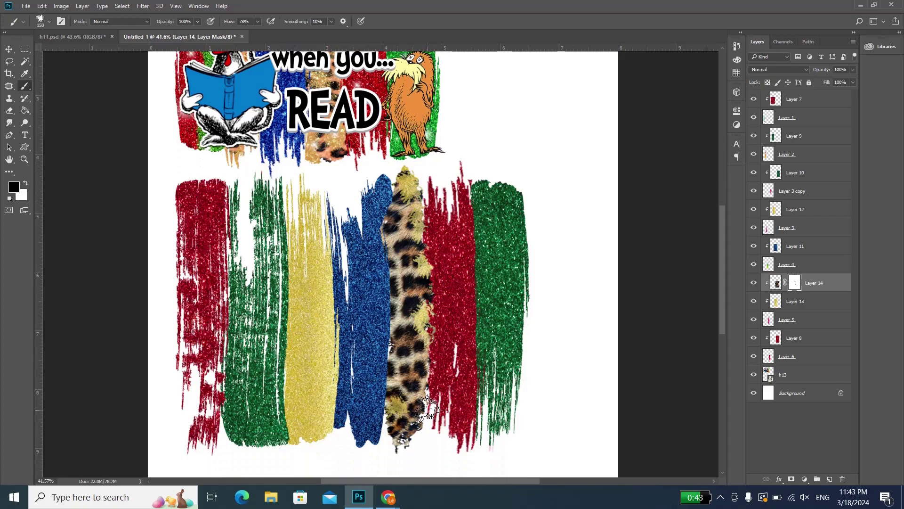
pyautogui.moveTo(415, 405)
pyautogui.mouseDown()
pyautogui.moveTo(362, 393)
pyautogui.moveTo(391, 270)
pyautogui.moveTo(446, 420)
pyautogui.moveTo(405, 443)
pyautogui.mouseUp()
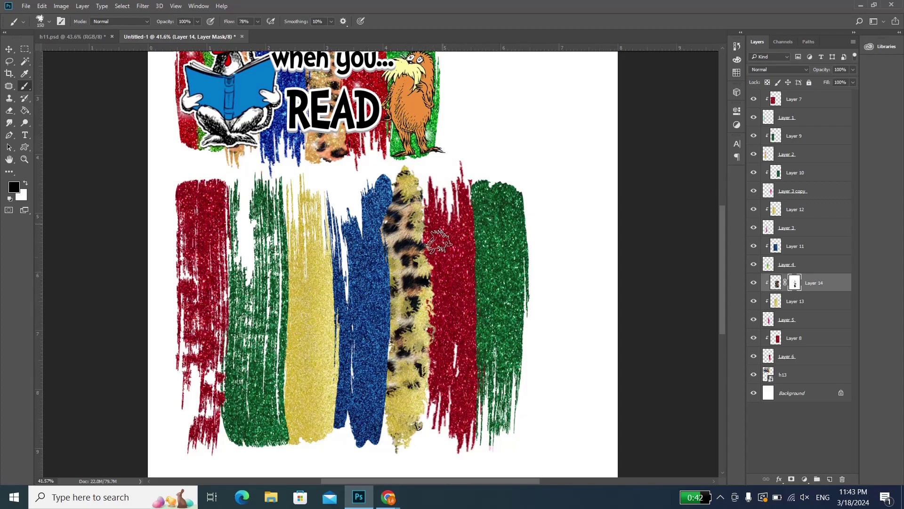
pyautogui.scroll(2, 426, 259)
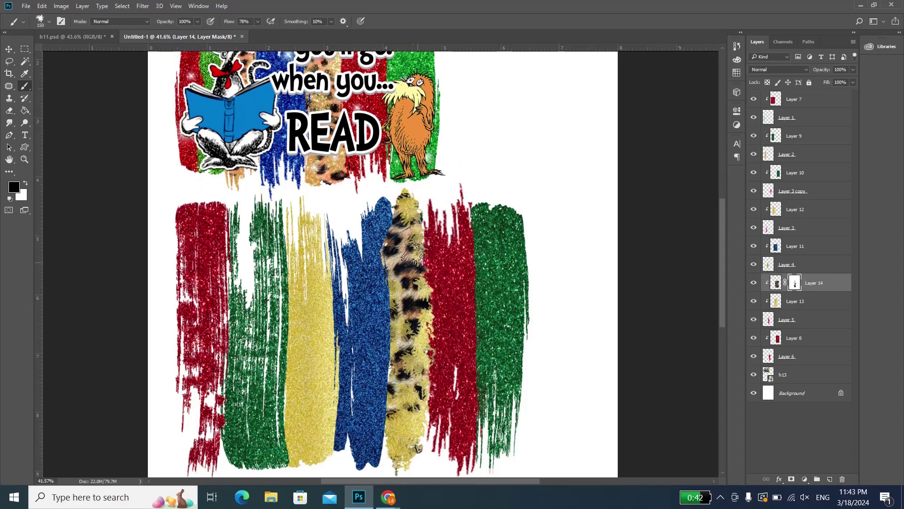
pyautogui.scroll(-2, 433, 447)
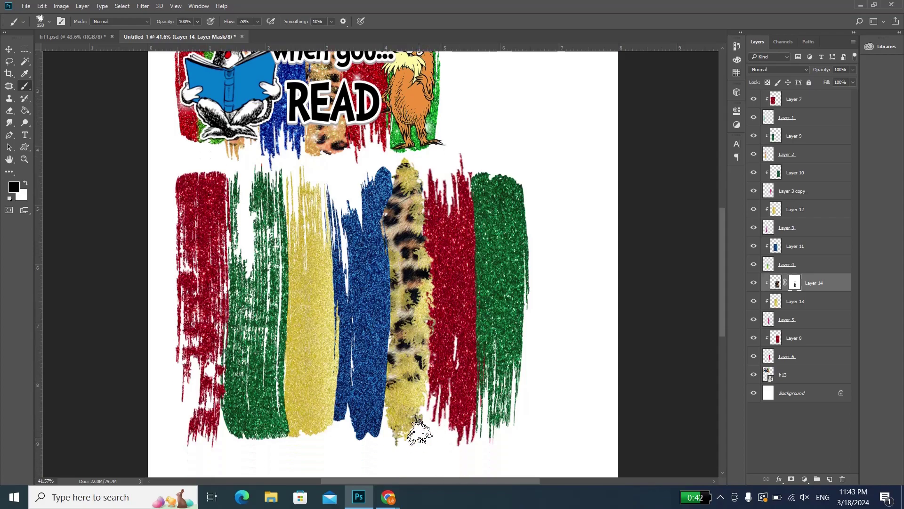
pyautogui.scroll(-2, 435, 348)
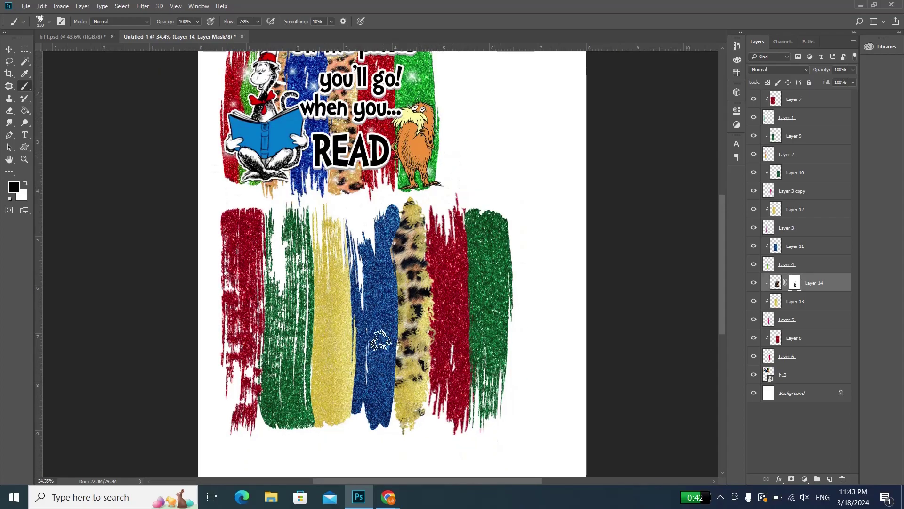
pyautogui.press('v')
pyautogui.click(404, 328)
# Step: Paste the leopard image again, rotated a quarter turn and enlarged over the yellow third stripe
pyautogui.hotkey('ctrl', 'v')
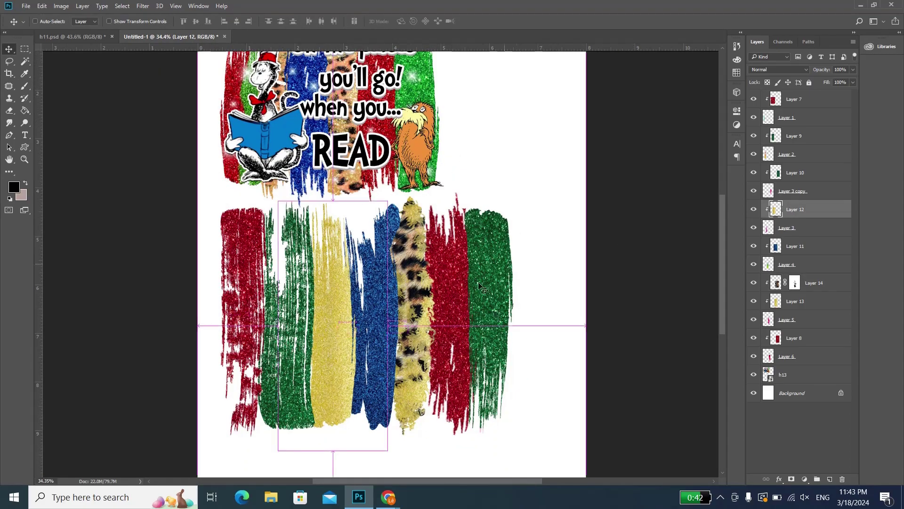
pyautogui.hotkey('ctrl', 't')
pyautogui.rightClick(402, 303)
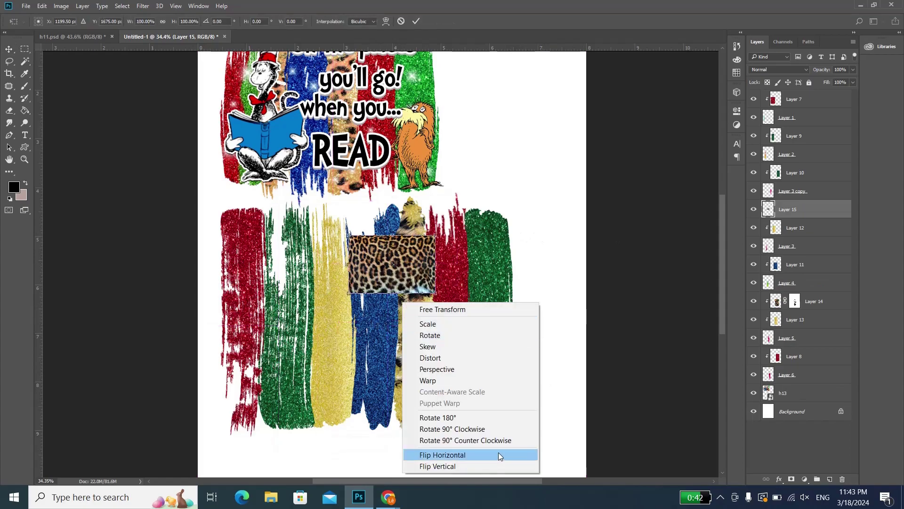
pyautogui.click(479, 441)
pyautogui.moveTo(414, 303)
pyautogui.mouseDown()
pyautogui.moveTo(335, 275)
pyautogui.moveTo(384, 449)
pyautogui.moveTo(376, 459)
pyautogui.mouseUp()
pyautogui.press('Return')
# Step: Clip Layer 15 to the stripe, add a layer mask, and brush out its right side
pyautogui.rightClick(827, 210)
pyautogui.click(621, 275)
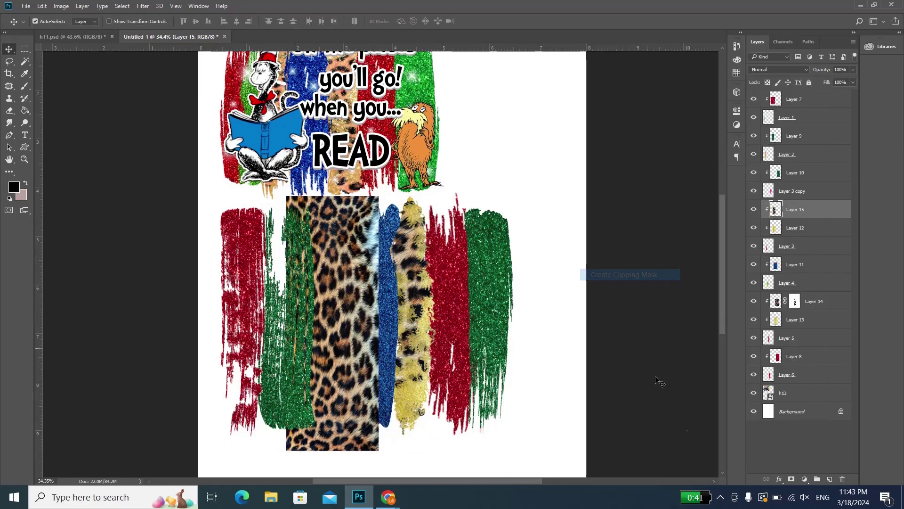
pyautogui.click(791, 478)
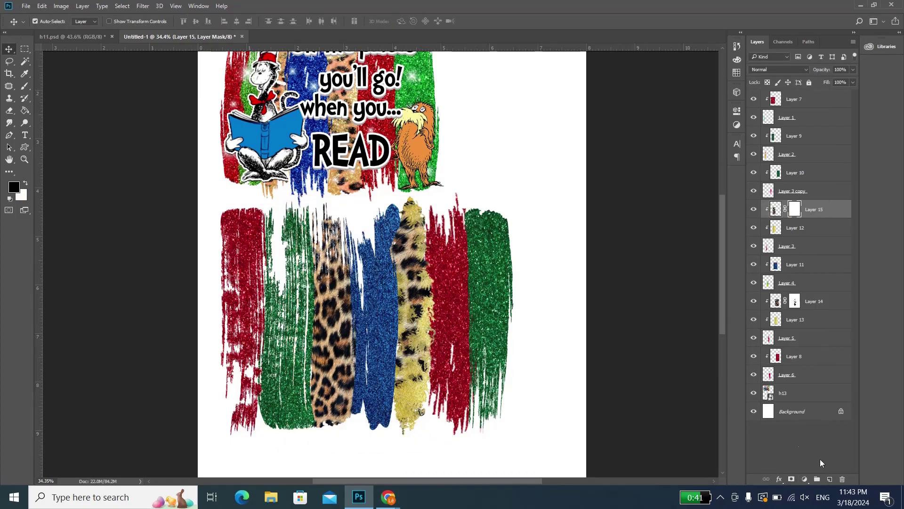
pyautogui.press('b')
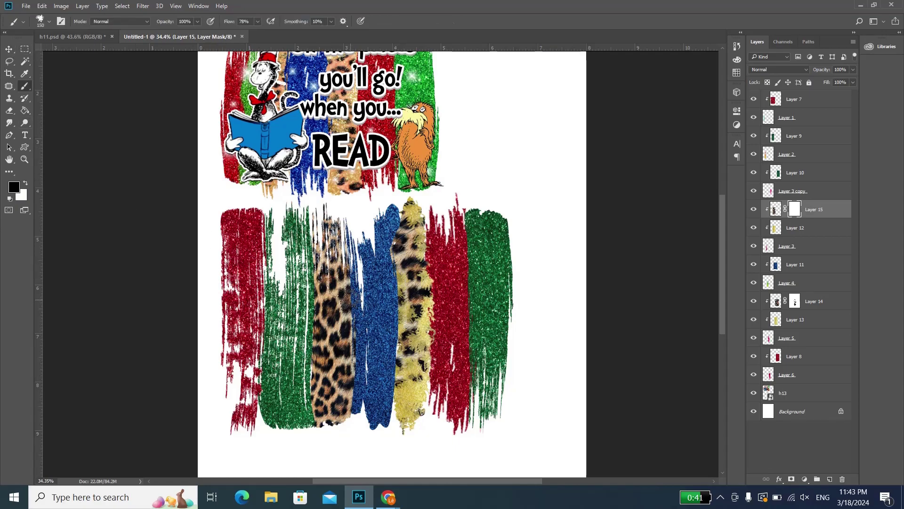
pyautogui.moveTo(347, 319)
pyautogui.mouseDown()
pyautogui.moveTo(342, 410)
pyautogui.moveTo(305, 411)
pyautogui.moveTo(314, 372)
pyautogui.moveTo(337, 424)
pyautogui.moveTo(313, 348)
pyautogui.moveTo(329, 231)
pyautogui.moveTo(349, 271)
pyautogui.moveTo(301, 309)
pyautogui.mouseUp()
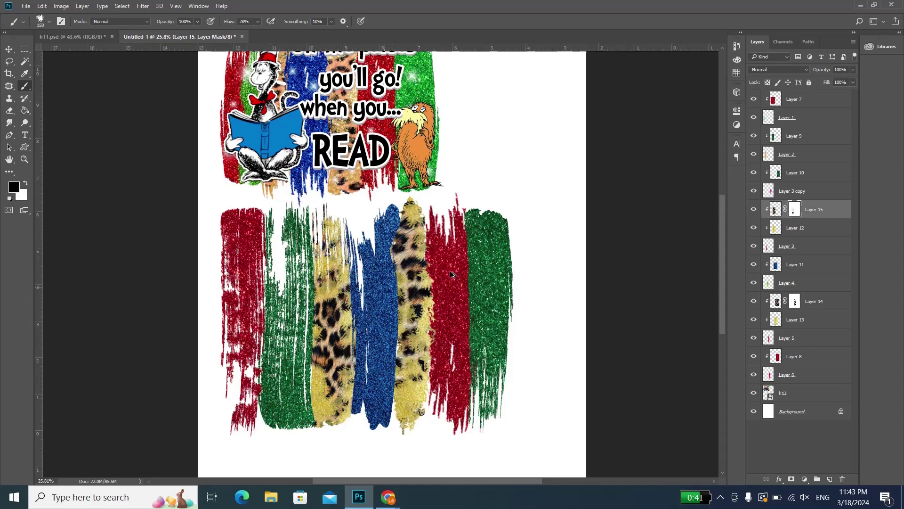
pyautogui.hotkey('ctrl', '0')
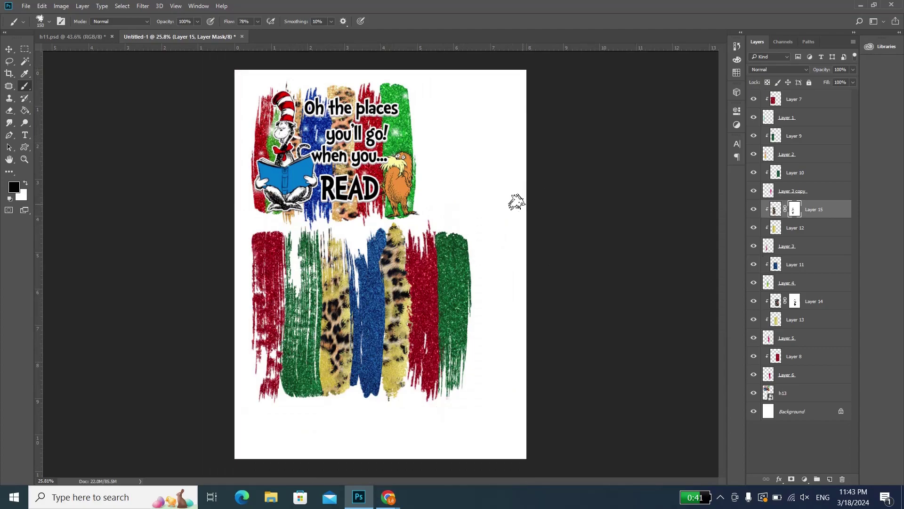
# Step: Group Layer 7 through Layer 6 into a group named 'bckground', then show h11.psd
pyautogui.click(799, 100)
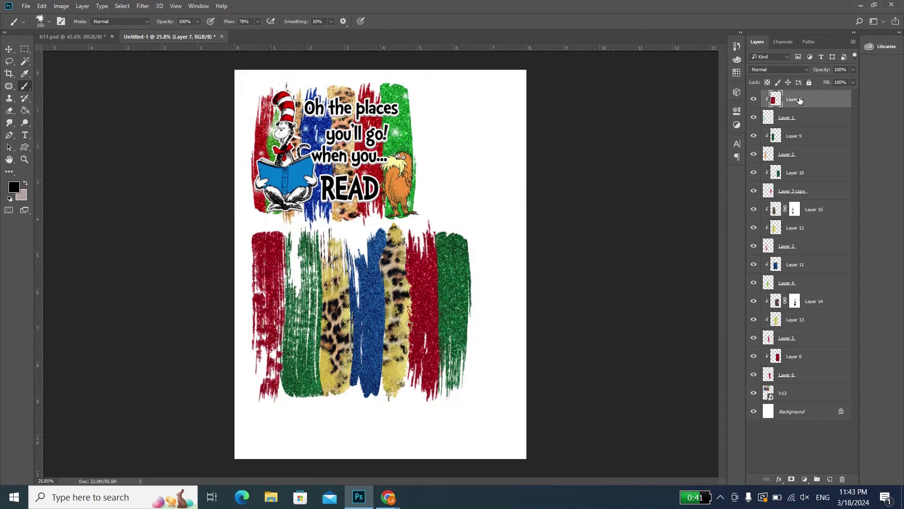
pyautogui.keyDown('shift'); pyautogui.click(803, 393); pyautogui.keyUp('shift')
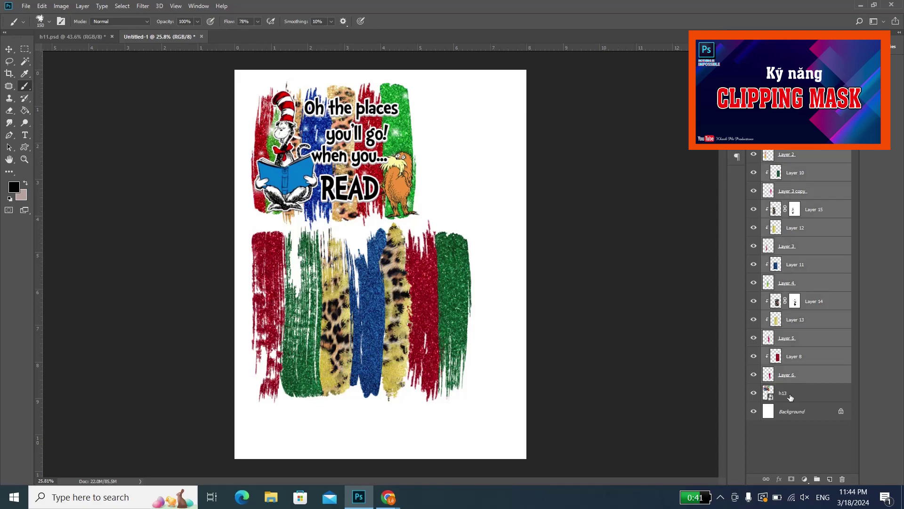
pyautogui.click(789, 395)
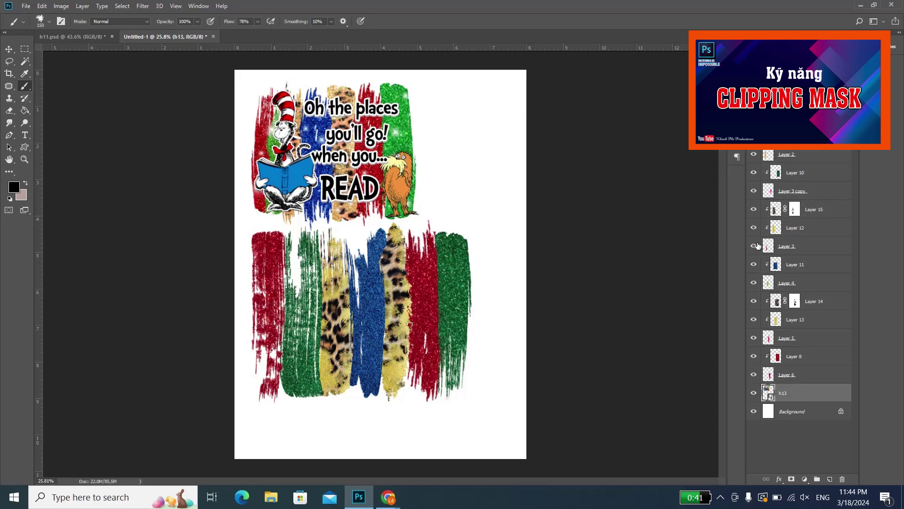
pyautogui.click(800, 376)
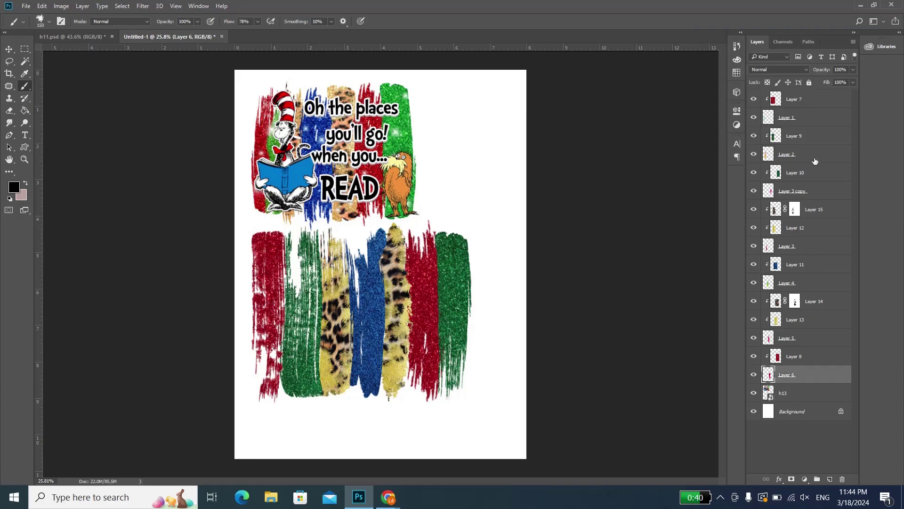
pyautogui.keyDown('shift'); pyautogui.click(809, 103); pyautogui.keyUp('shift')
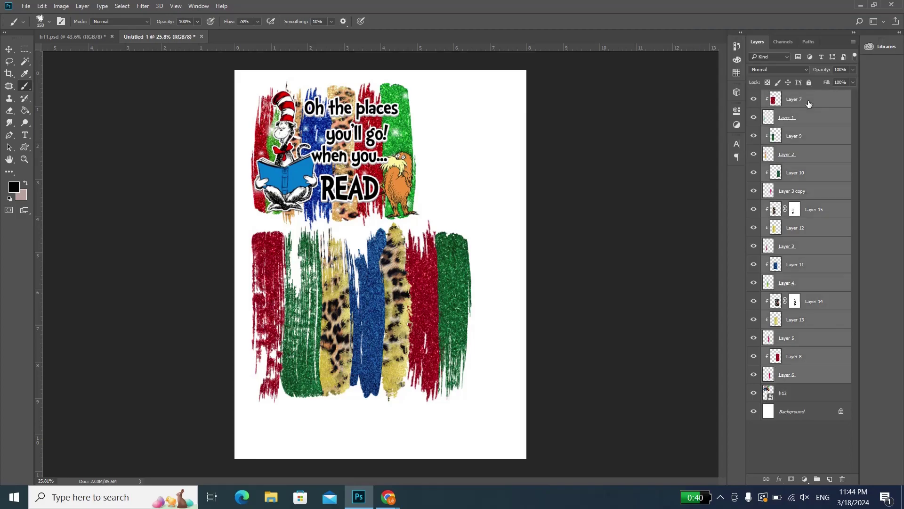
pyautogui.hotkey('ctrl', 'g')
pyautogui.write('bckground')
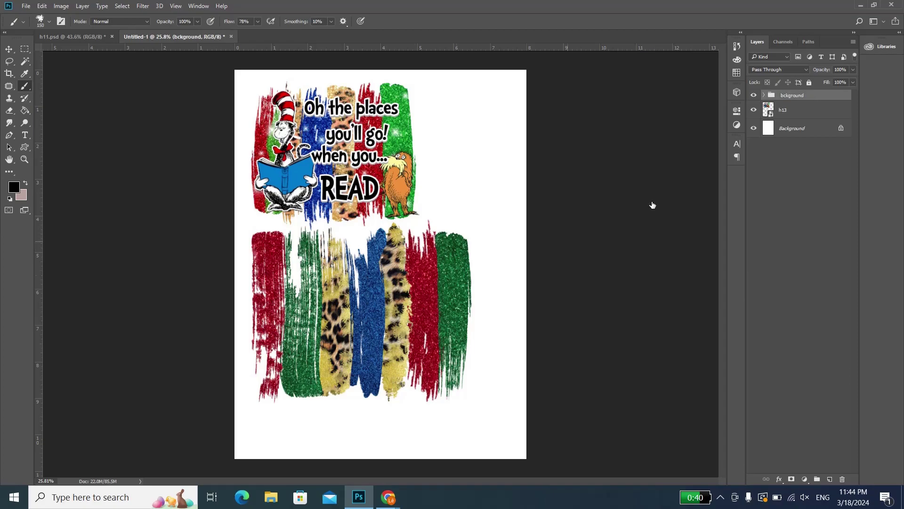
pyautogui.scroll(1, 363, 233)
pyautogui.scroll(-1, 411, 273)
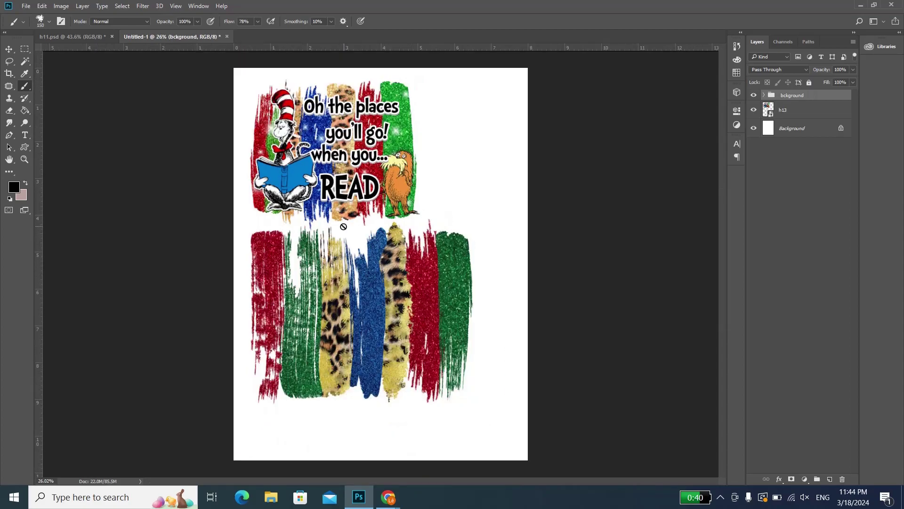
pyautogui.scroll(1, 343, 227)
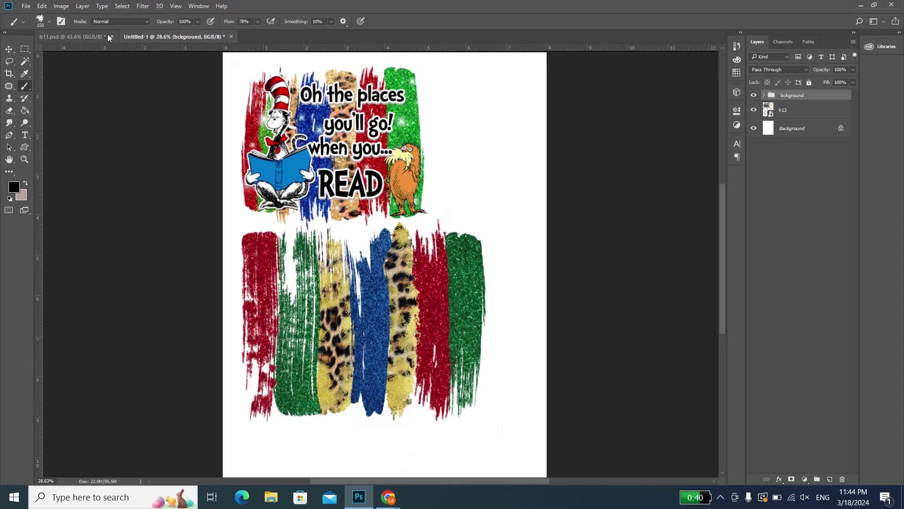
pyautogui.click(71, 36)
pyautogui.scroll(-3, 361, 360)
# Step: Download the 37.0 KB doctor_soos.zip font archive from dafont.com's Doctor Soos page
pyautogui.scroll(-1, 361, 360)
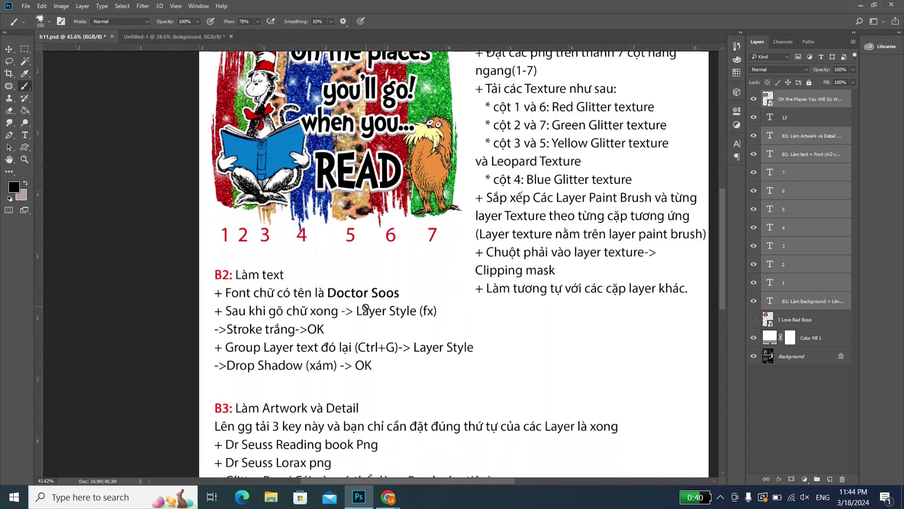
pyautogui.scroll(-1, 301, 309)
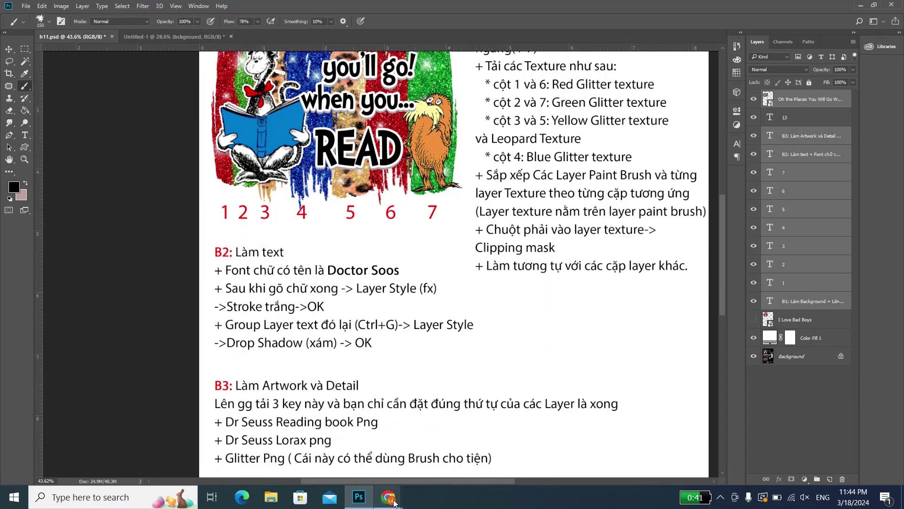
pyautogui.moveTo(388, 497)
pyautogui.click(456, 457)
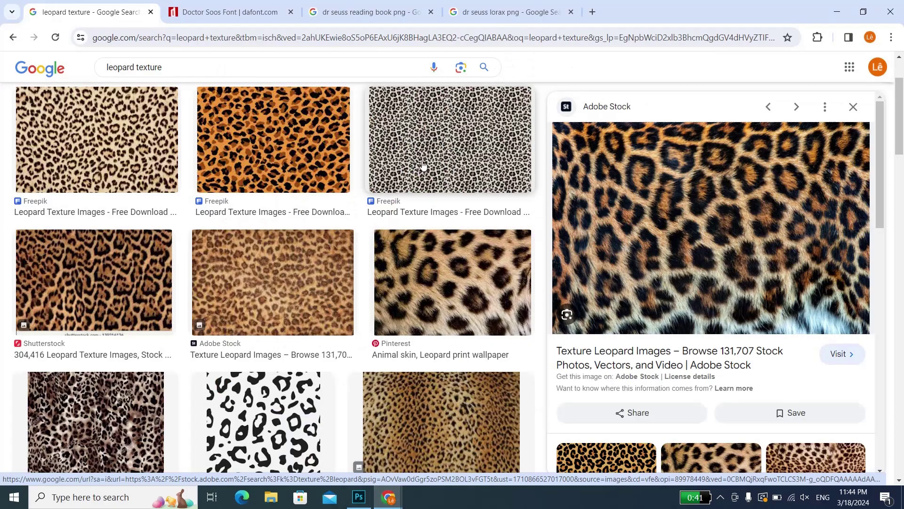
pyautogui.click(229, 12)
pyautogui.click(876, 270)
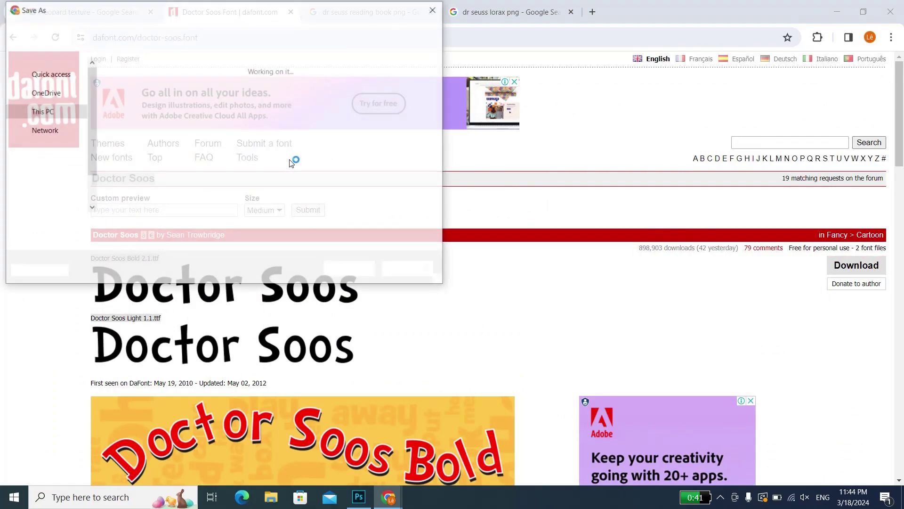
pyautogui.click(344, 264)
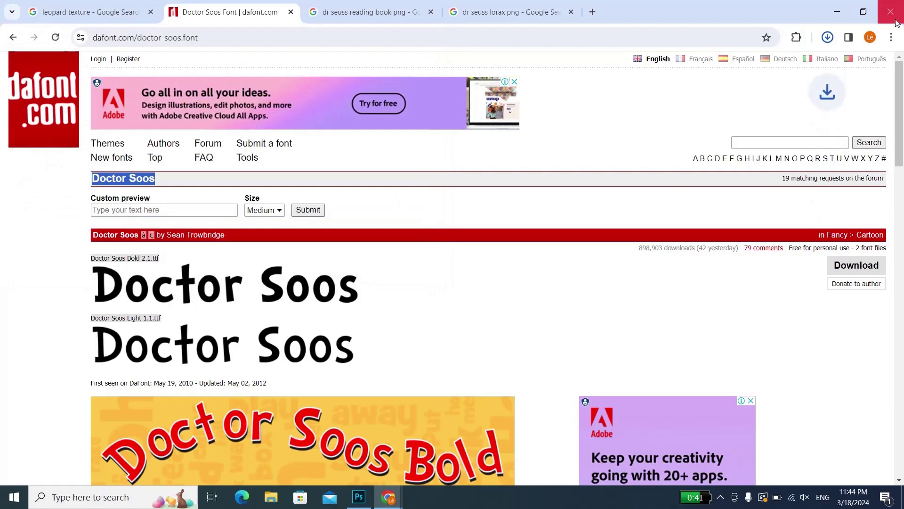
pyautogui.click(827, 44)
pyautogui.moveTo(710, 92)
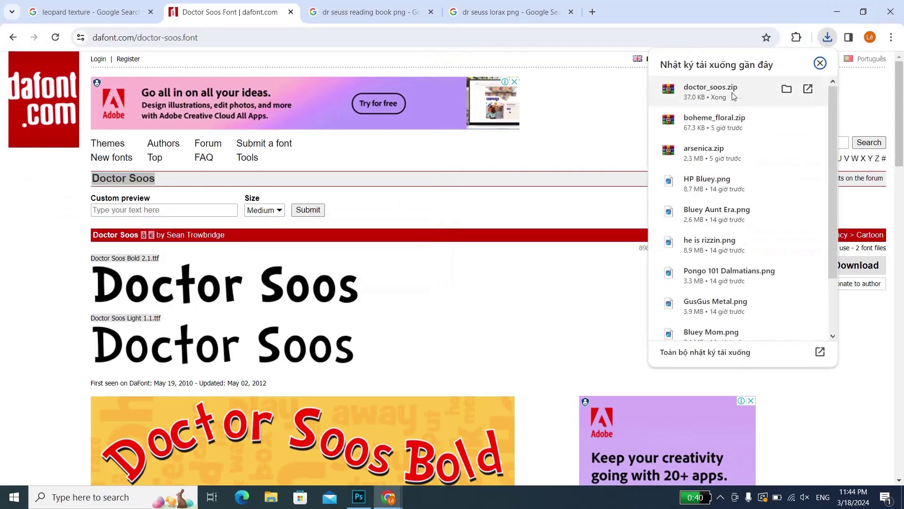
# Step: Open doctor_soos.zip and install Doctor Soos Bold, replacing the existing copy
pyautogui.click(741, 95)
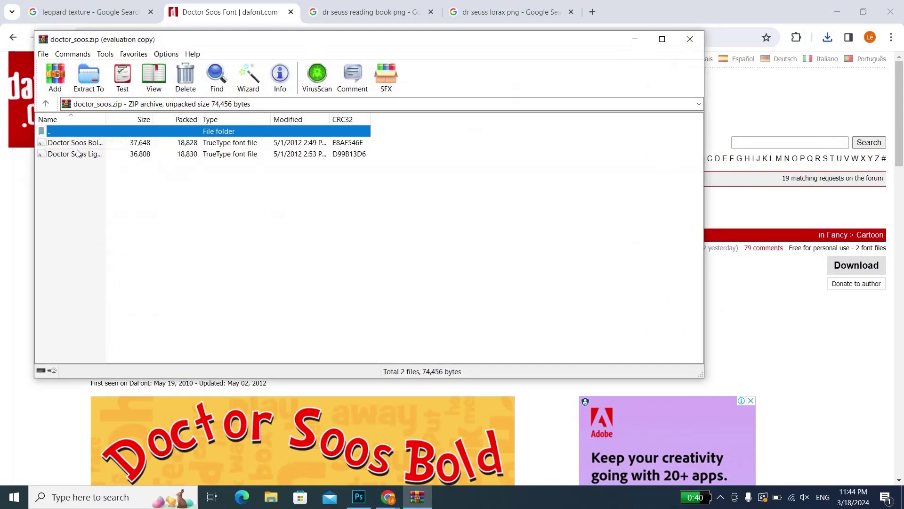
pyautogui.click(69, 143)
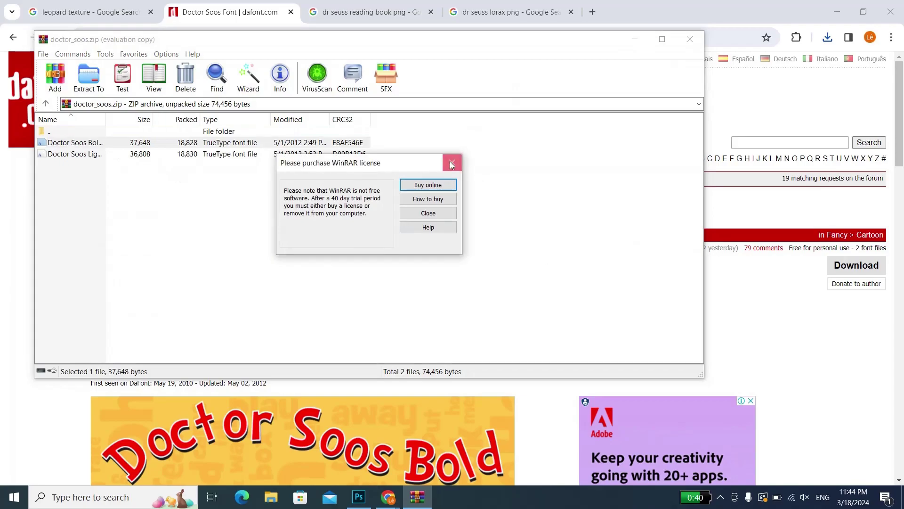
pyautogui.click(451, 164)
pyautogui.doubleClick(52, 143)
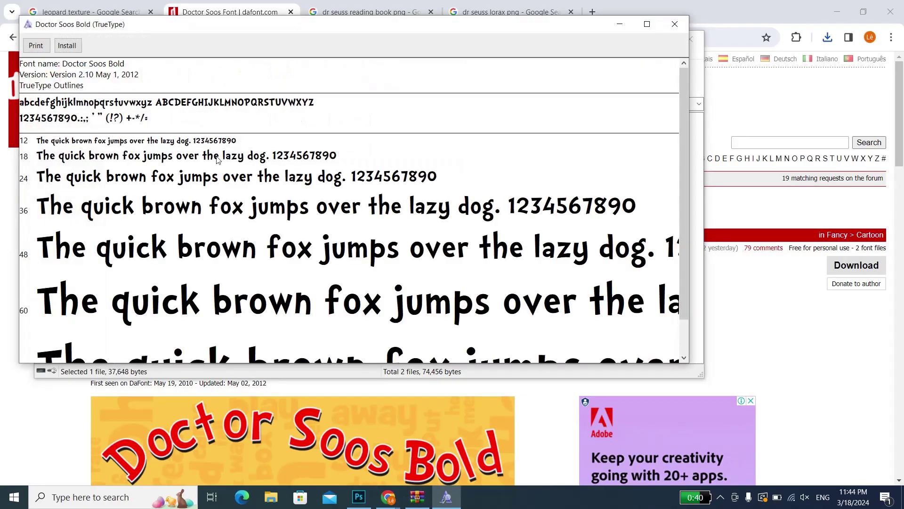
pyautogui.click(67, 45)
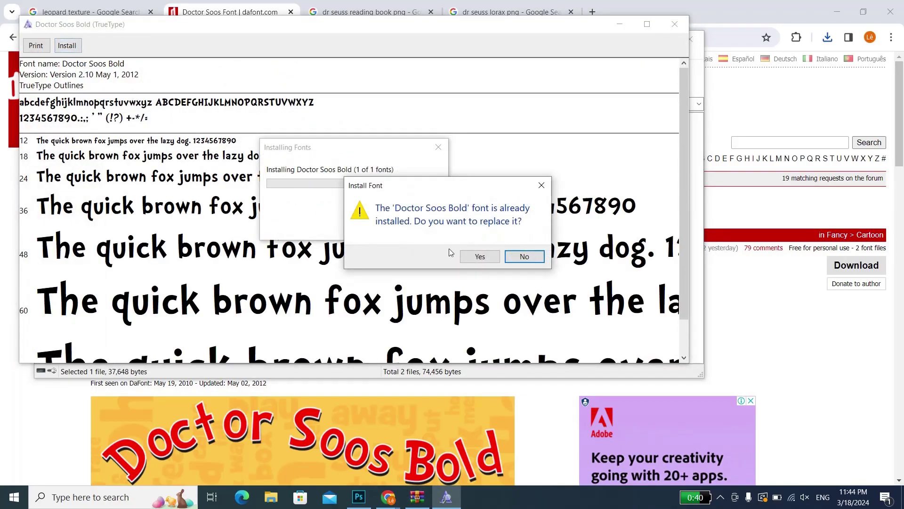
pyautogui.click(543, 186)
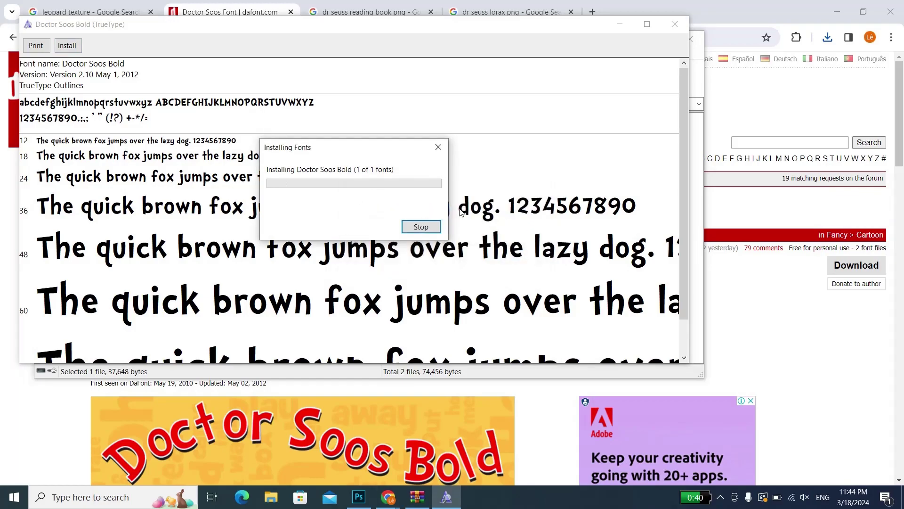
pyautogui.click(421, 227)
pyautogui.click(675, 24)
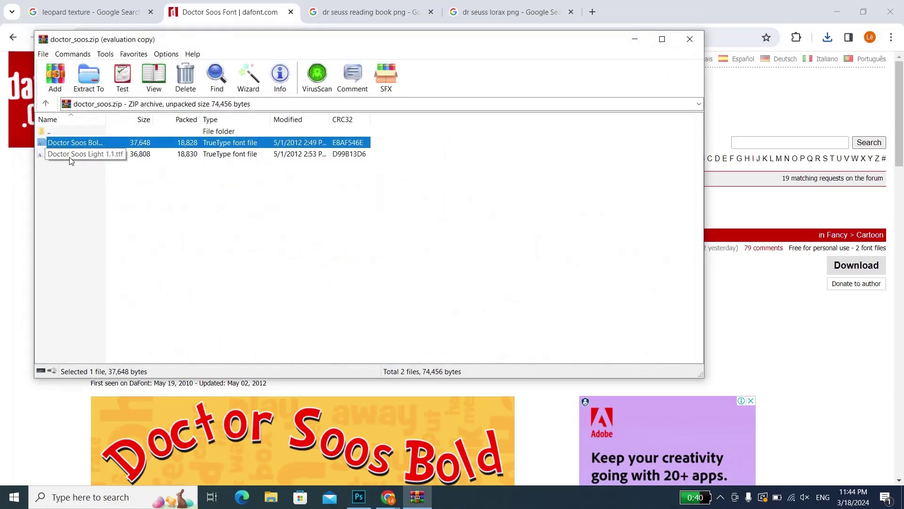
# Step: Install the Doctor Soos Light font from the archive and return to Photoshop
pyautogui.click(69, 155)
pyautogui.doubleClick(91, 157)
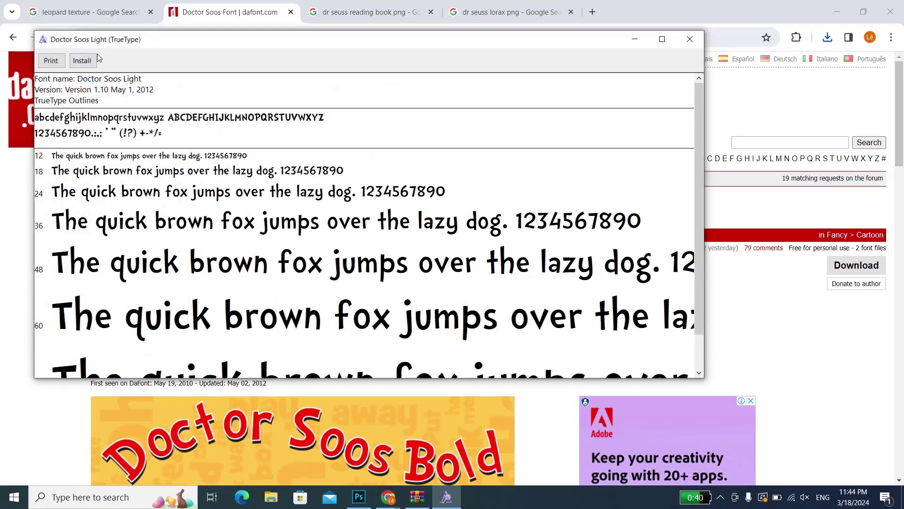
pyautogui.click(82, 61)
pyautogui.click(690, 39)
pyautogui.click(359, 497)
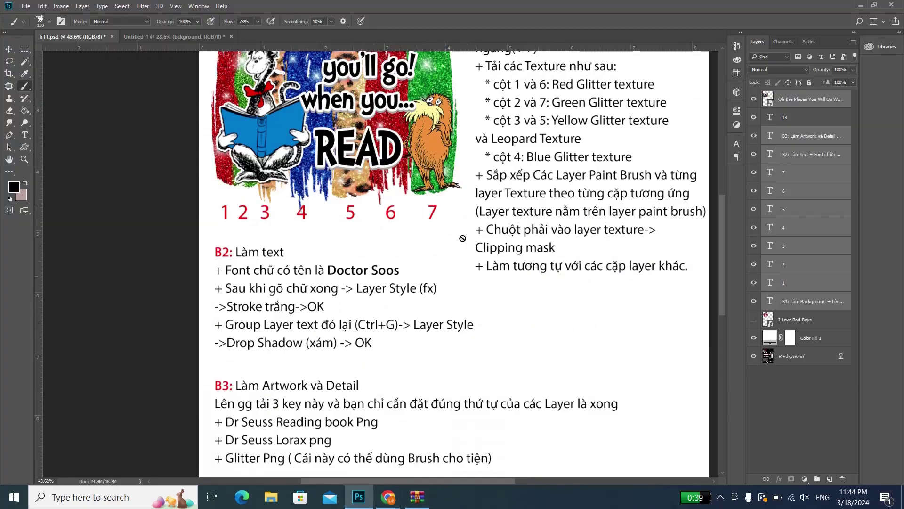
# Step: In Untitled-1, start a Doctor Soos Bold 48 pt text box on the lower strokes
pyautogui.click(149, 37)
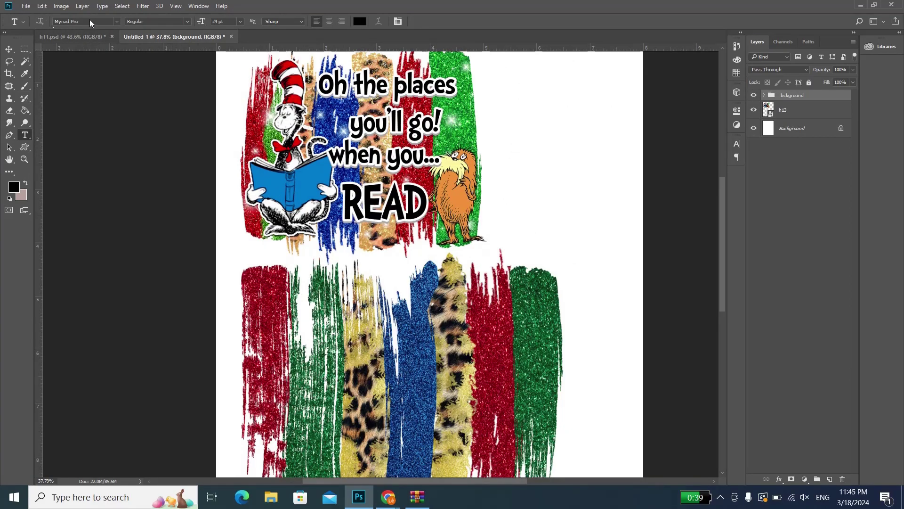
pyautogui.click(84, 21)
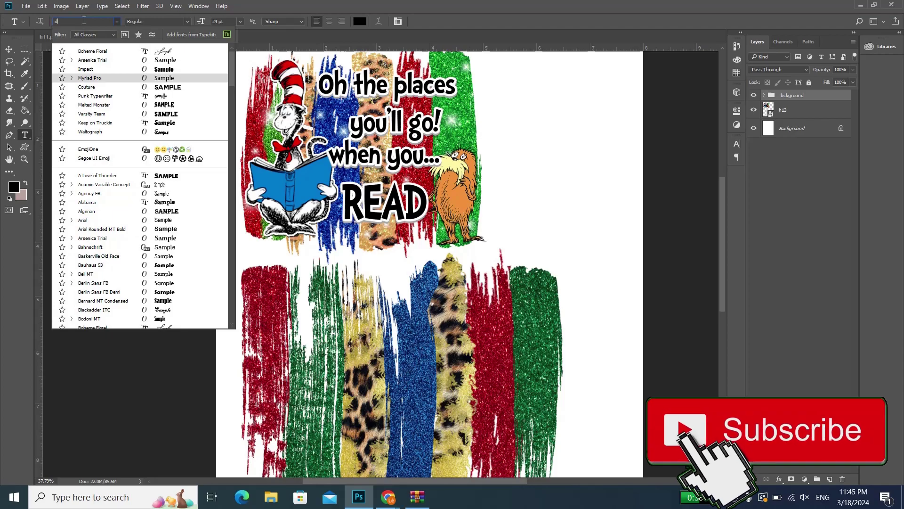
pyautogui.write('doc')
pyautogui.click(117, 56)
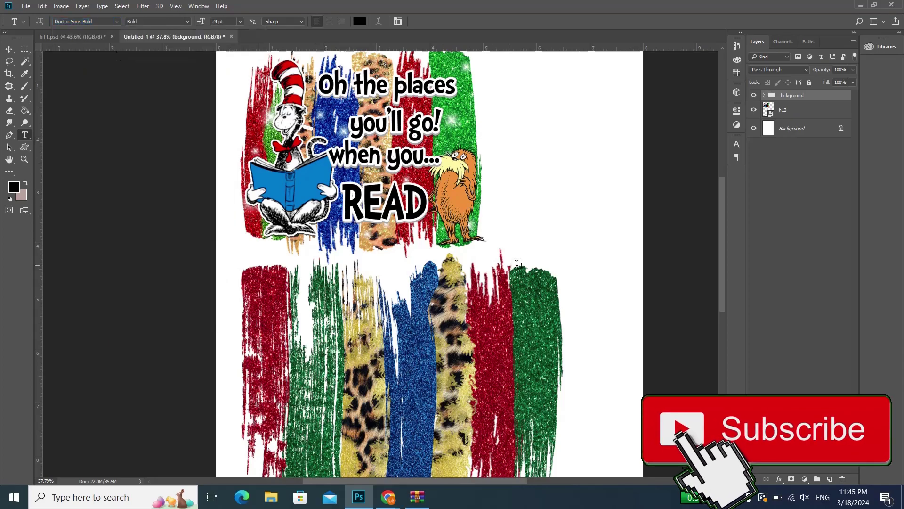
pyautogui.scroll(-2, 424, 348)
pyautogui.scroll(3, 424, 348)
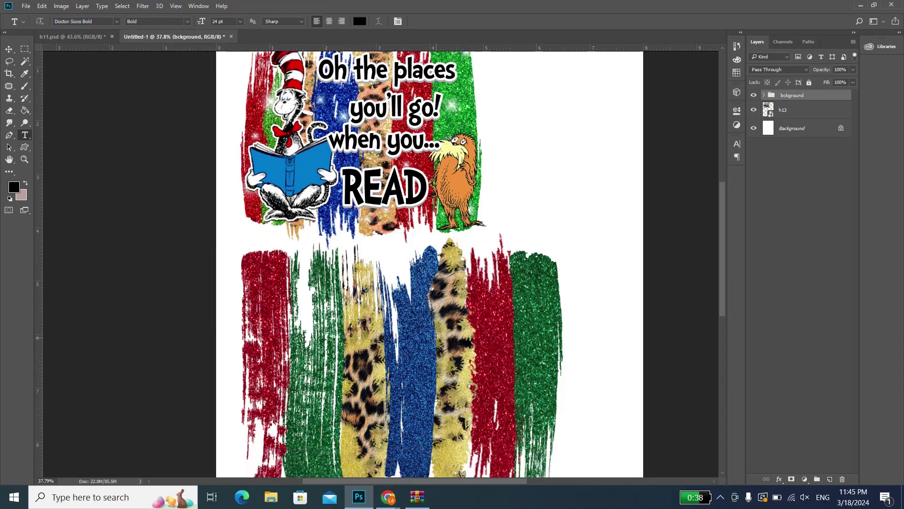
pyautogui.scroll(-2, 421, 342)
pyautogui.scroll(2, 440, 325)
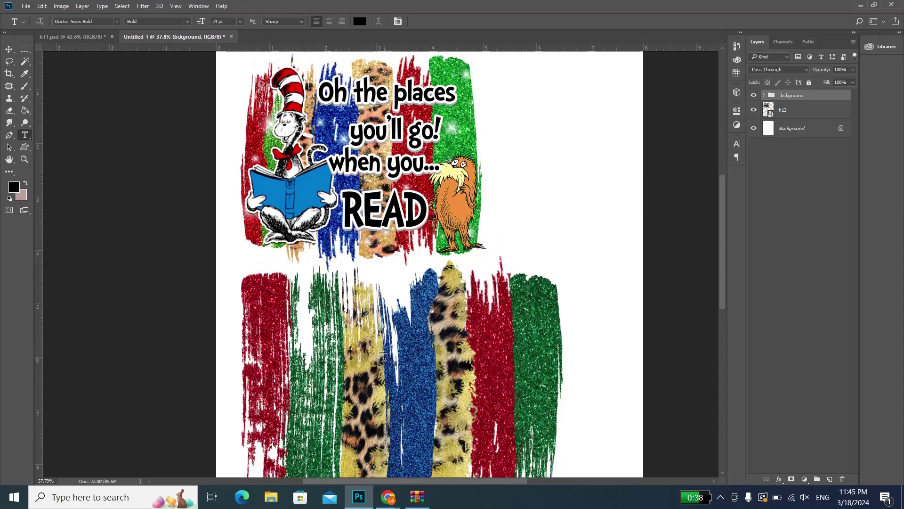
pyautogui.click(384, 357)
pyautogui.click(240, 21)
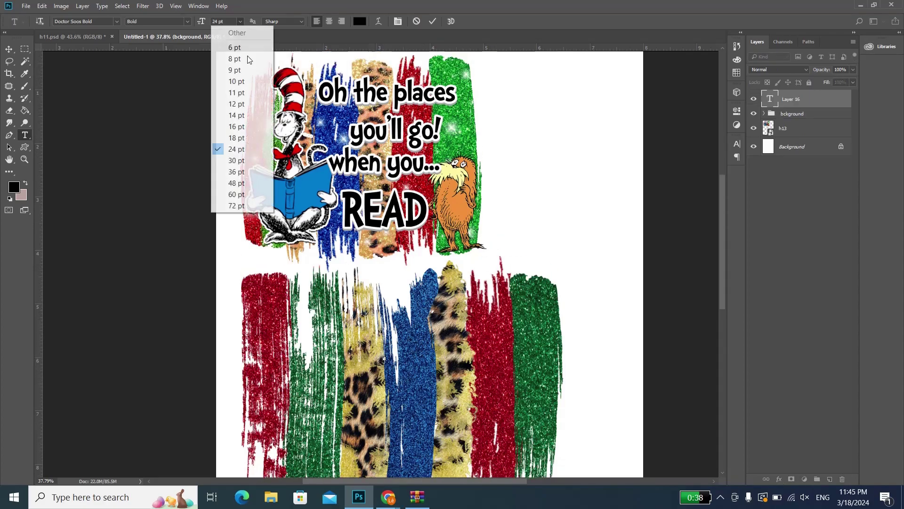
pyautogui.click(245, 185)
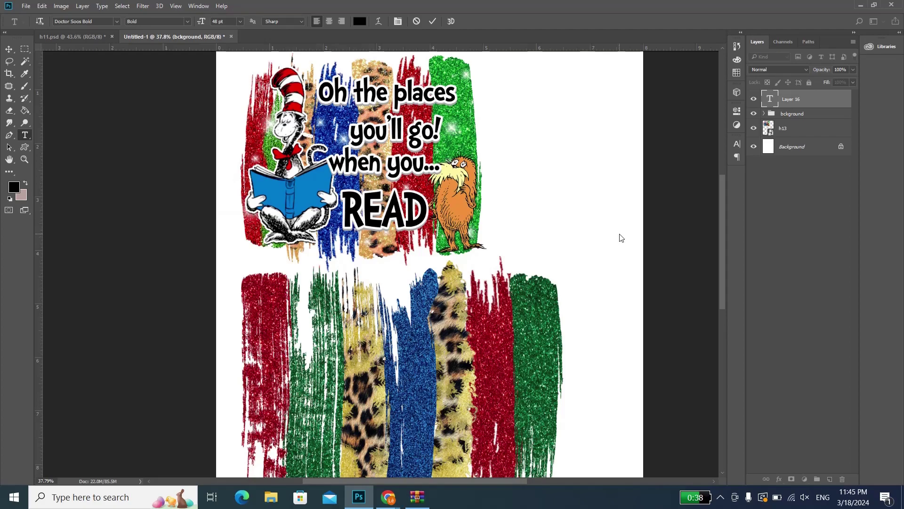
# Step: Type the four lines 'Oh the places / you'll go! / when you... / READ' and commit
pyautogui.write('Oh')
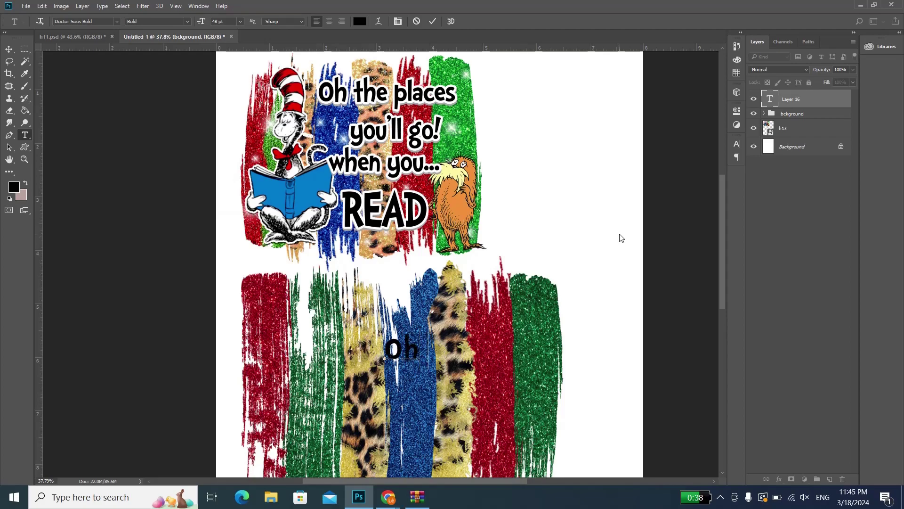
pyautogui.write(' the pl')
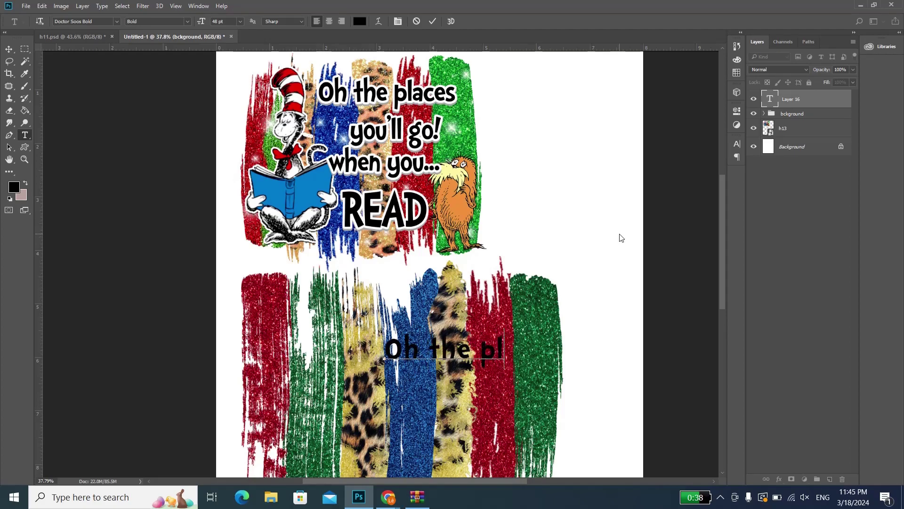
pyautogui.write('aces')
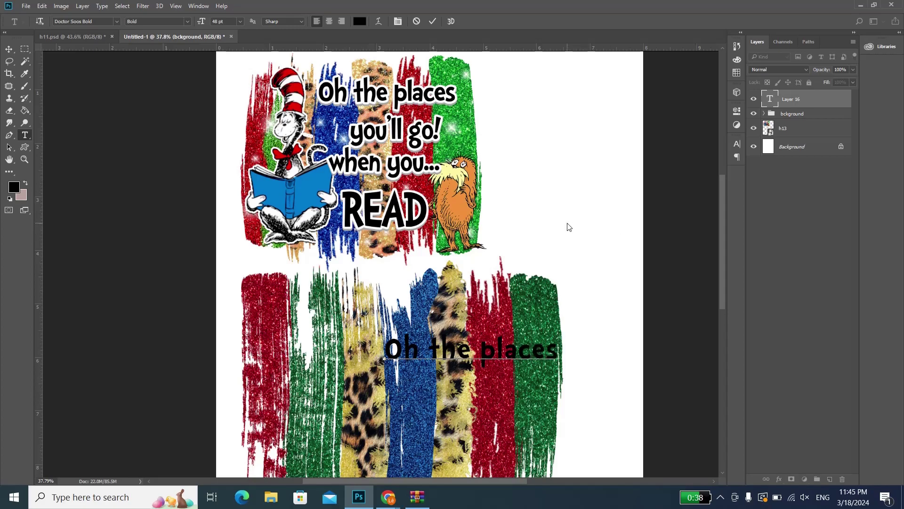
pyautogui.press('Return')
pyautogui.write('you')
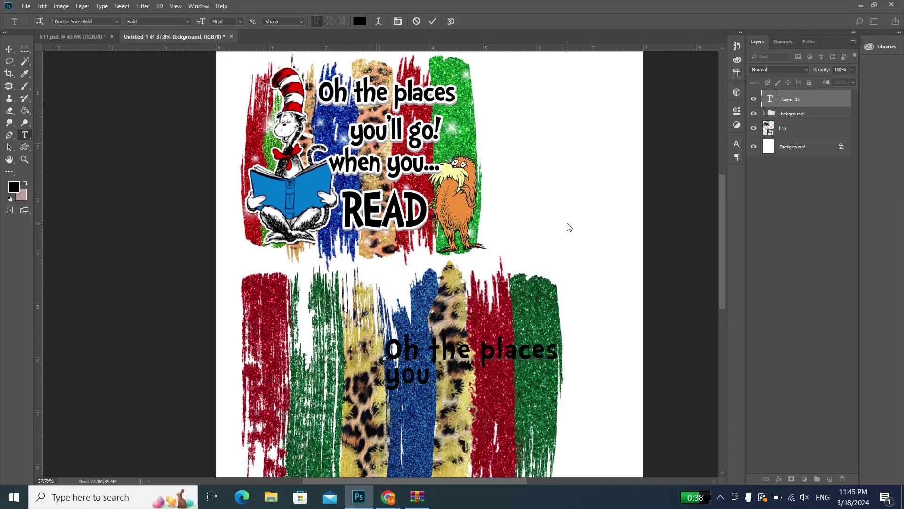
pyautogui.write("'ll")
pyautogui.write(' go!')
pyautogui.scroll(-1, 569, 228)
pyautogui.scroll(-1, 568, 228)
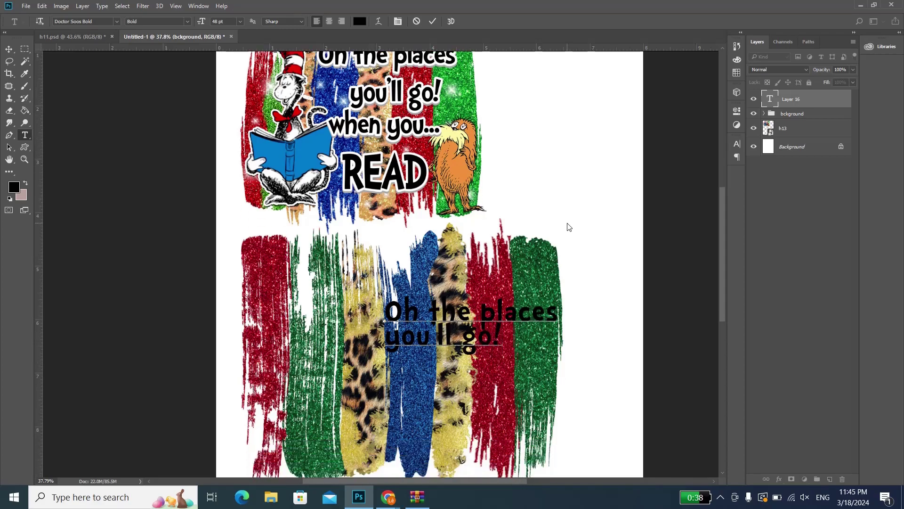
pyautogui.press('Return')
pyautogui.write('when')
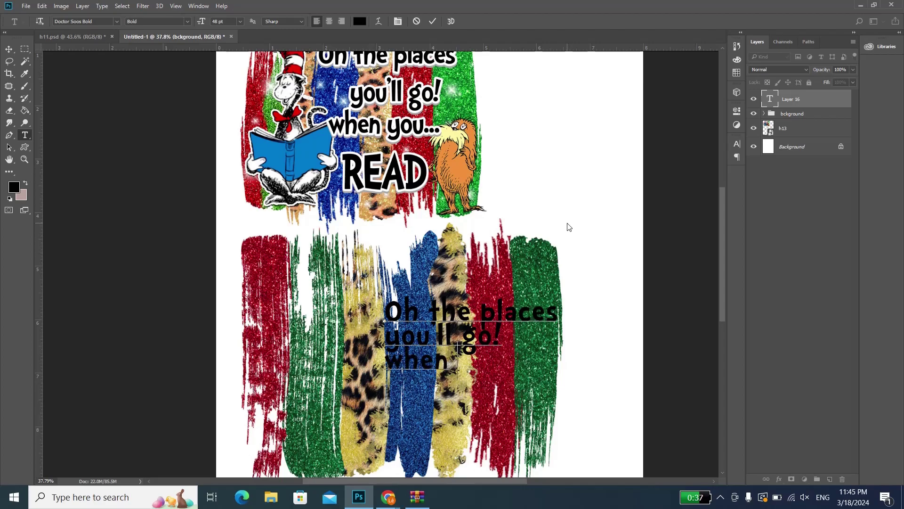
pyautogui.write(' you')
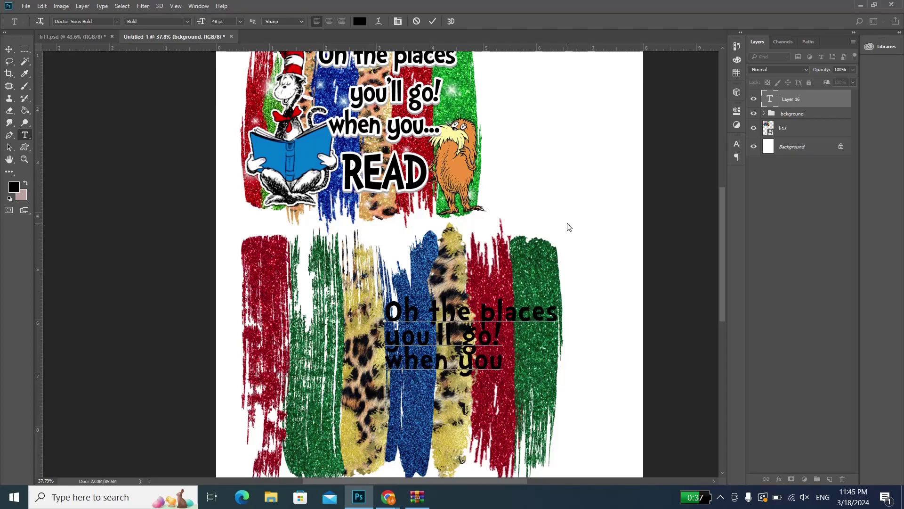
pyautogui.write('...')
pyautogui.press('Return')
pyautogui.write('Re')
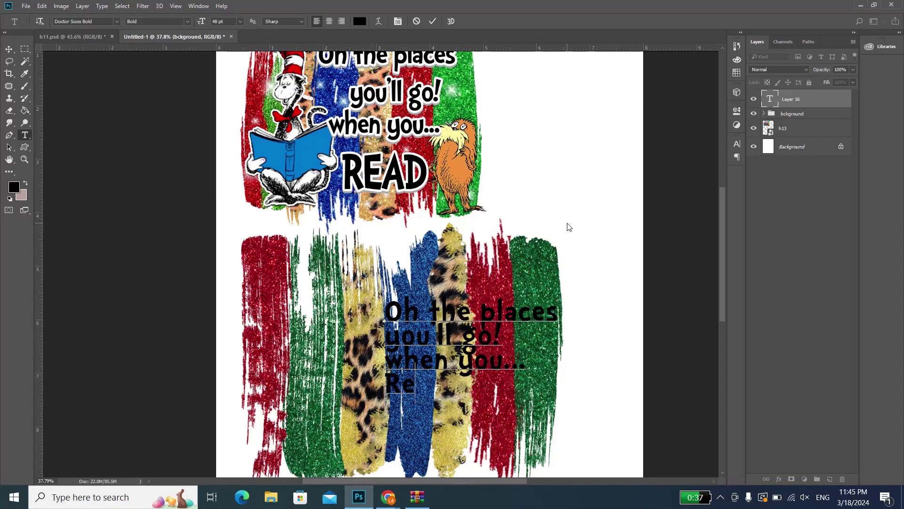
pyautogui.write('ad')
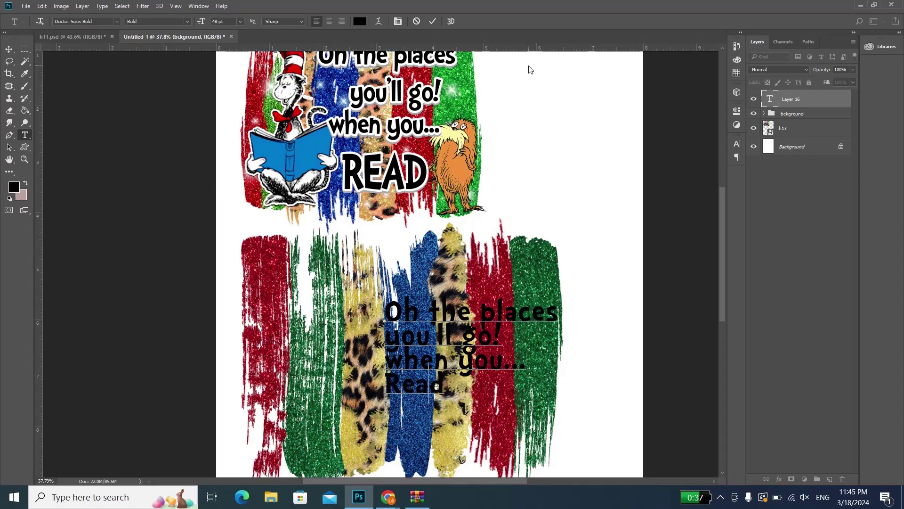
pyautogui.press('BackSpace')
pyautogui.press('BackSpace')
pyautogui.press('BackSpace')
pyautogui.press('BackSpace')
pyautogui.write('READ')
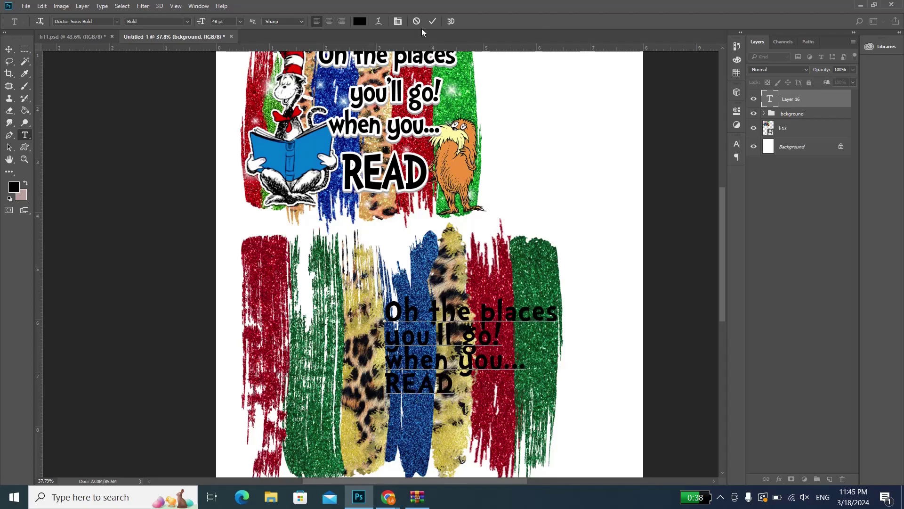
pyautogui.click(433, 21)
pyautogui.scroll(3, 470, 283)
# Step: Move the text block upward and set its line spacing to 48 pt
pyautogui.hotkey('ctrl', 't')
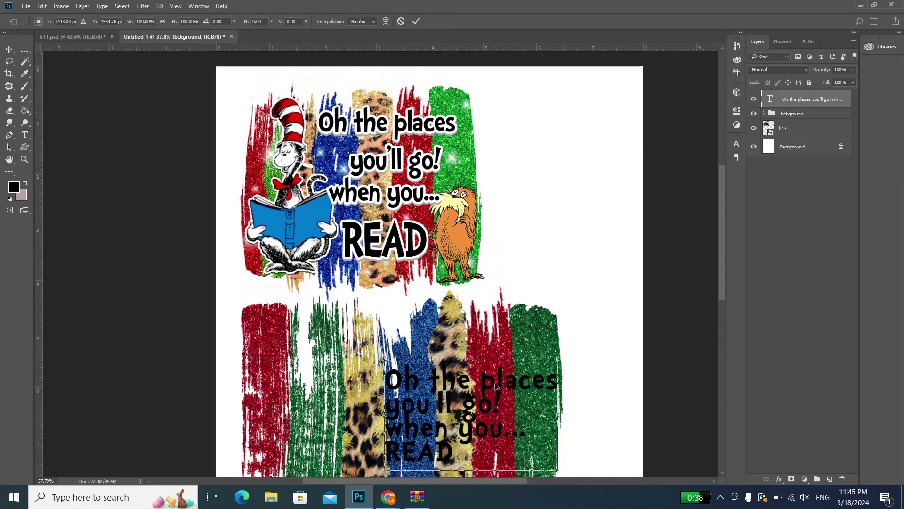
pyautogui.moveTo(544, 302); pyautogui.dragTo(576, 147)
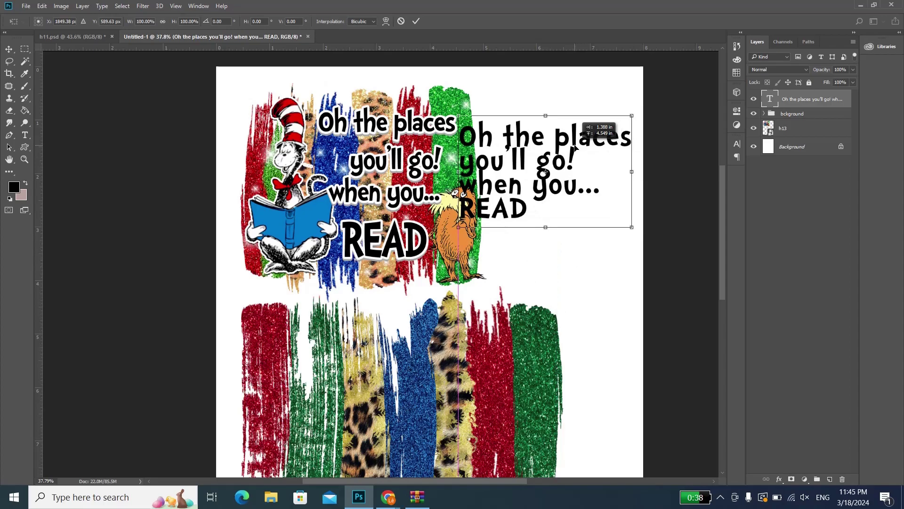
pyautogui.press('Return')
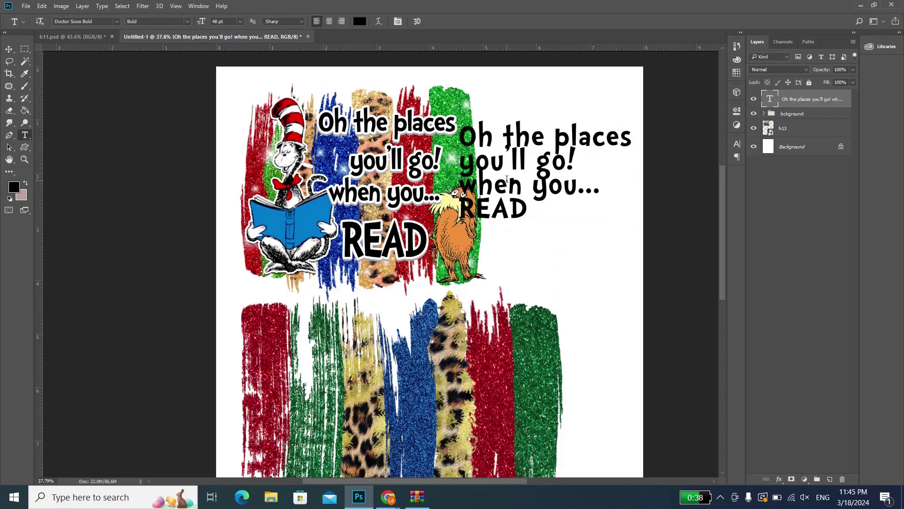
pyautogui.click(736, 146)
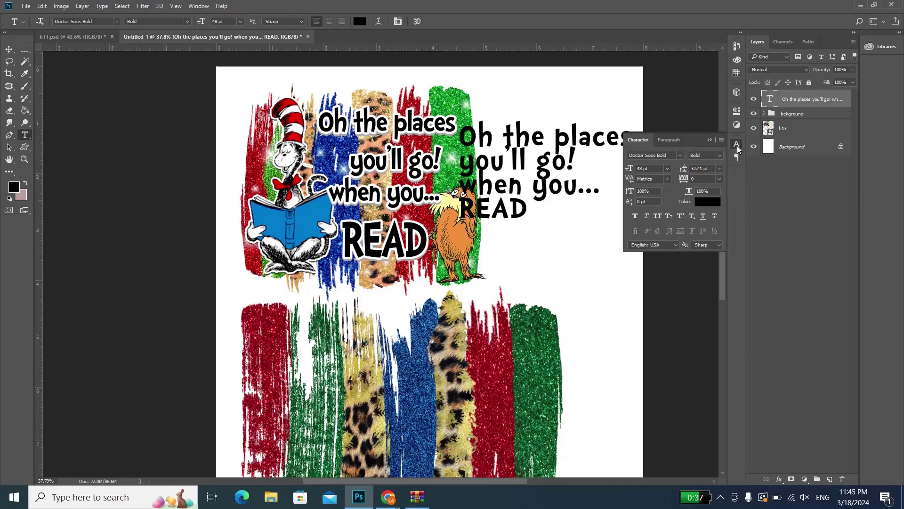
pyautogui.click(737, 145)
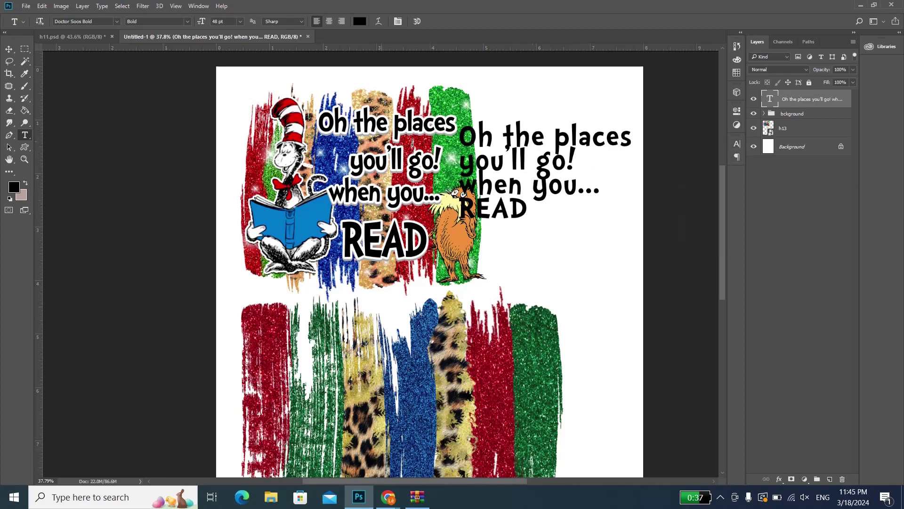
pyautogui.click(199, 6)
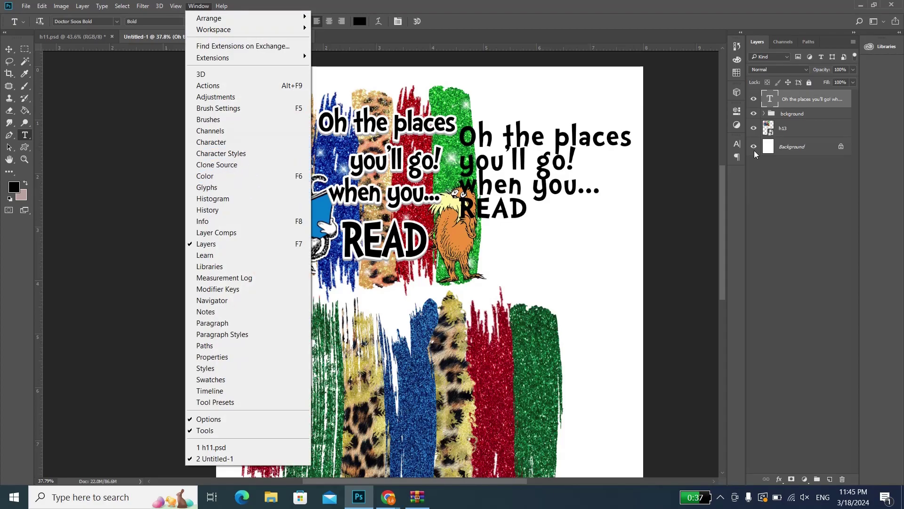
pyautogui.click(737, 145)
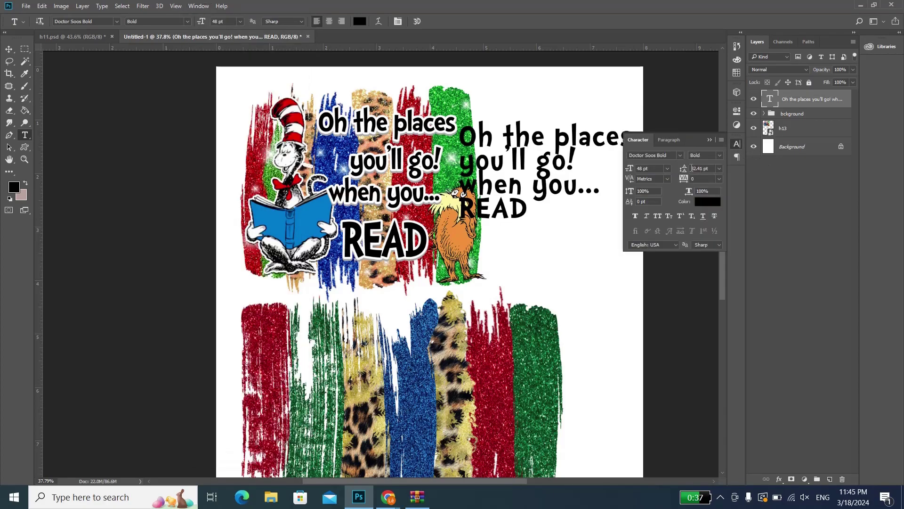
pyautogui.click(719, 169)
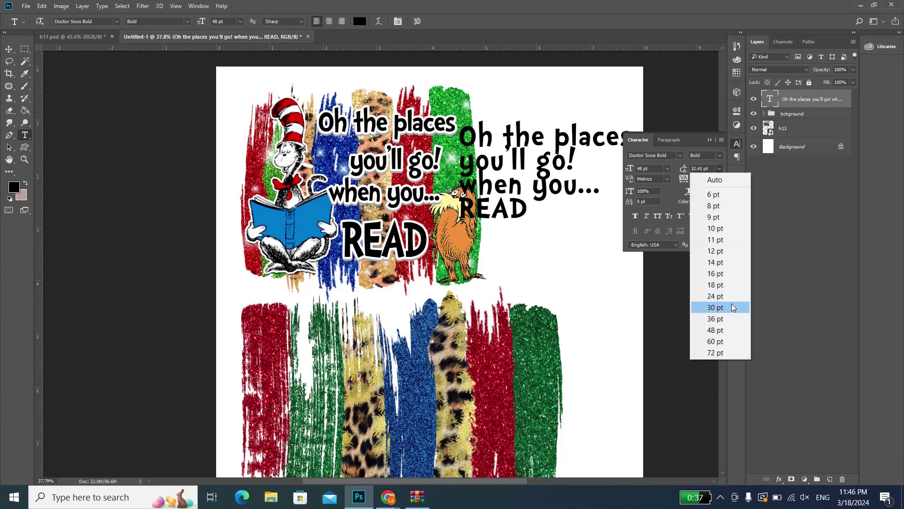
pyautogui.click(723, 340)
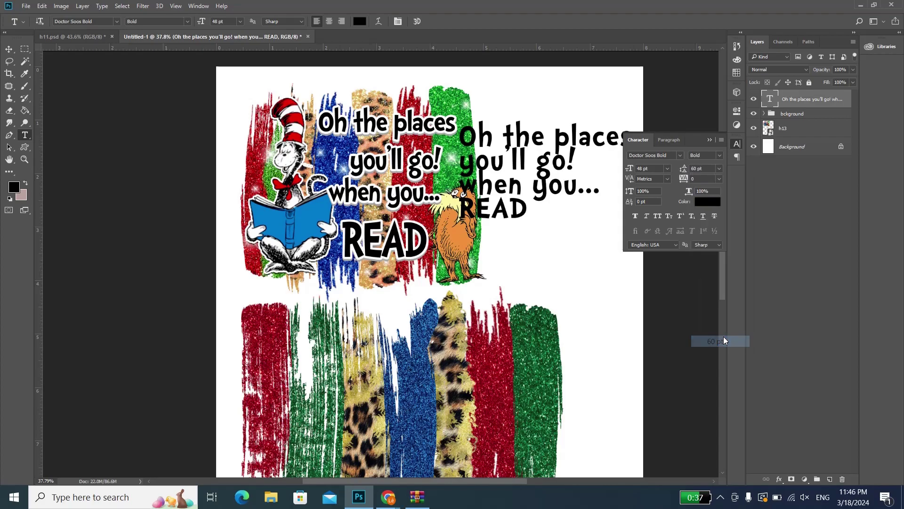
pyautogui.click(719, 168)
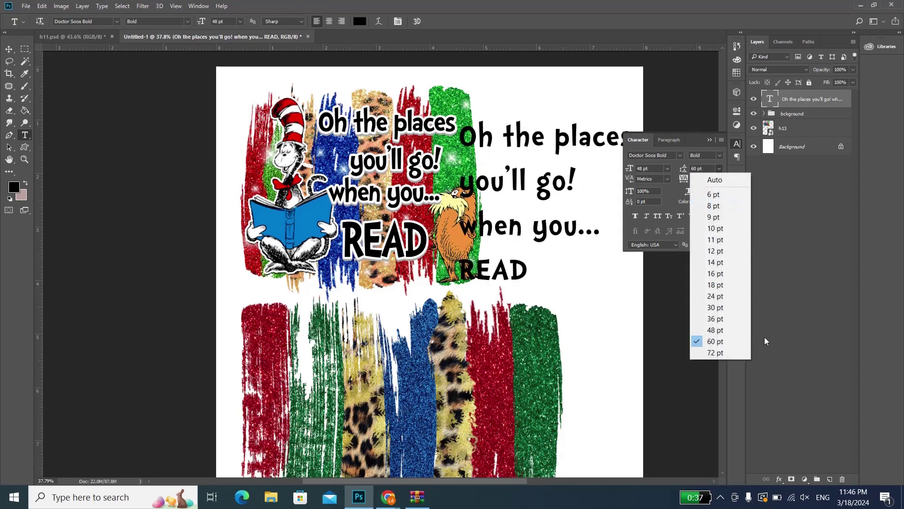
pyautogui.click(737, 332)
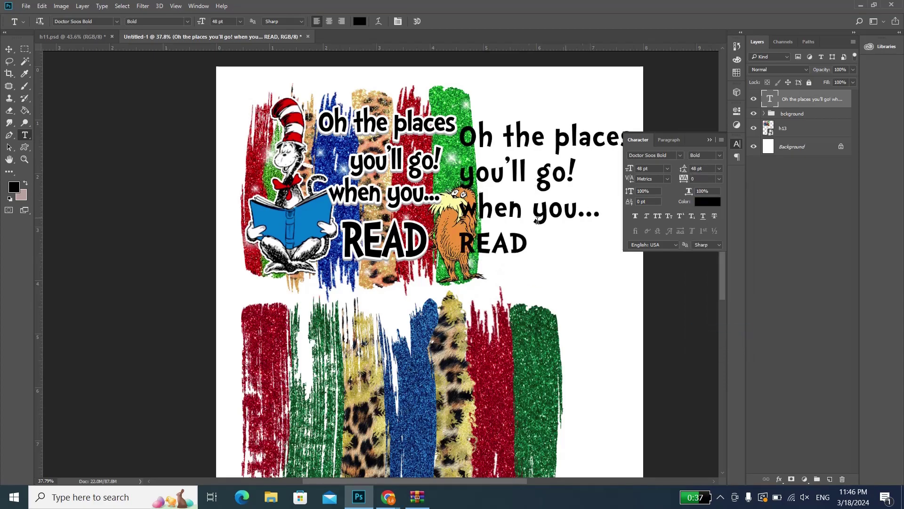
pyautogui.click(709, 140)
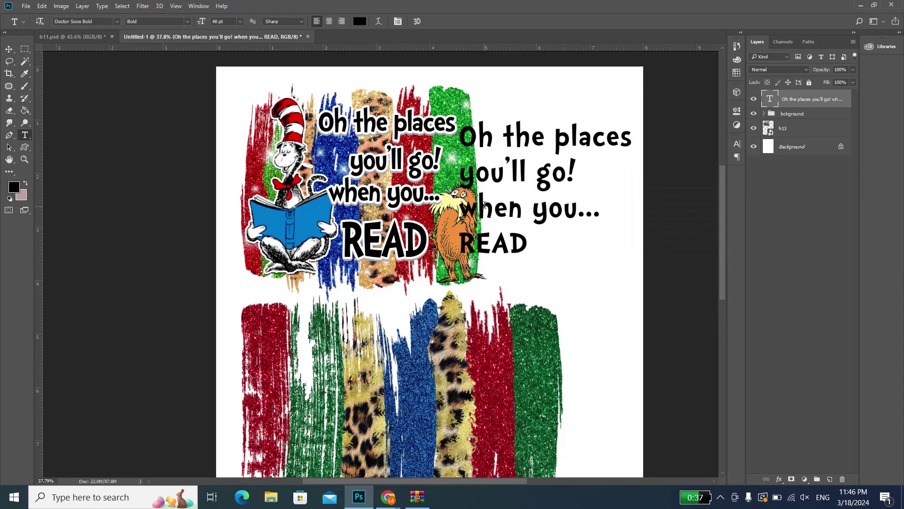
# Step: Centre-align all the text lines and place the block just right of the Lorax
pyautogui.click(549, 137)
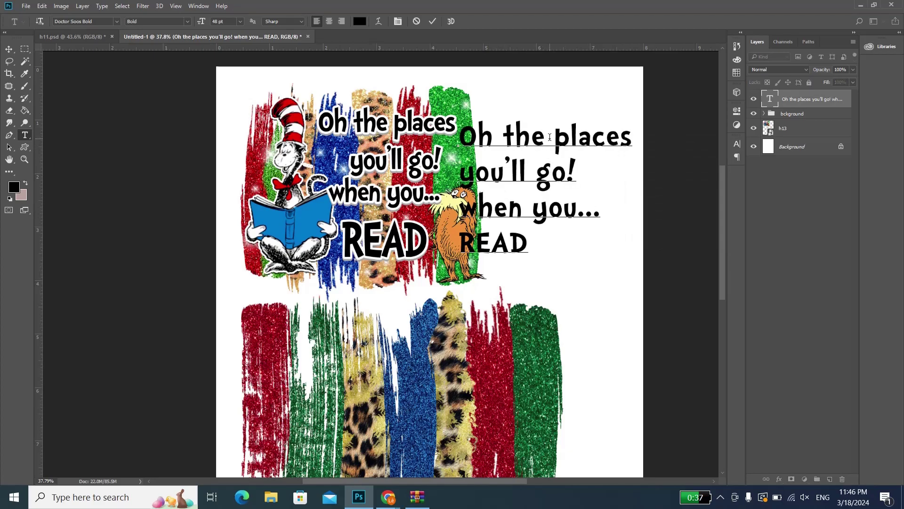
pyautogui.hotkey('ctrl', 'a')
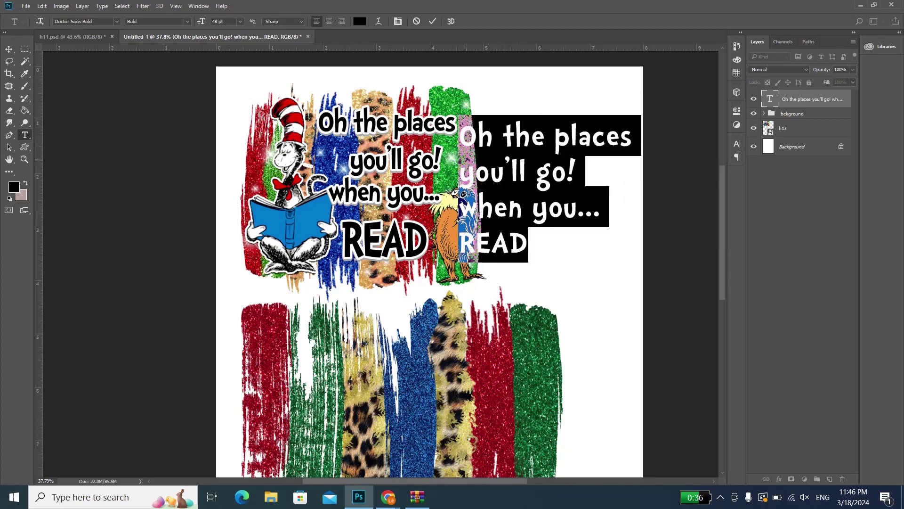
pyautogui.click(328, 23)
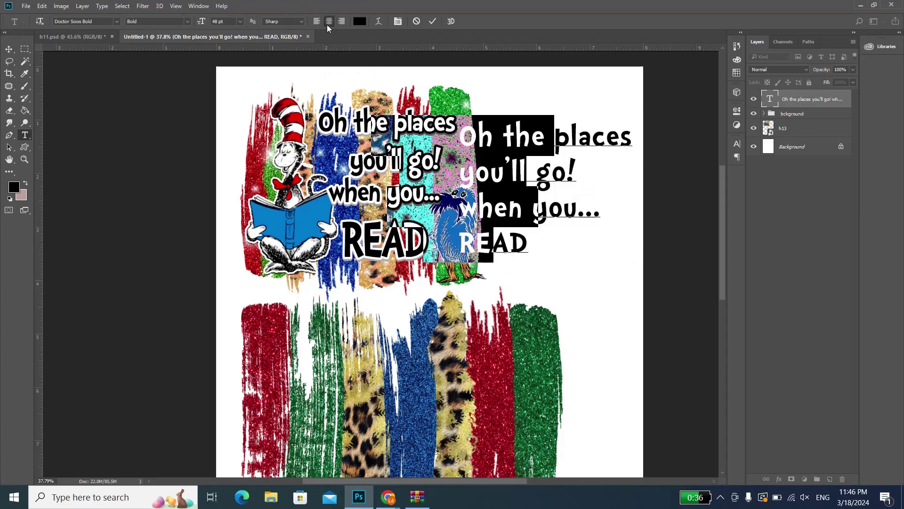
pyautogui.click(432, 21)
pyautogui.hotkey('ctrl', 't')
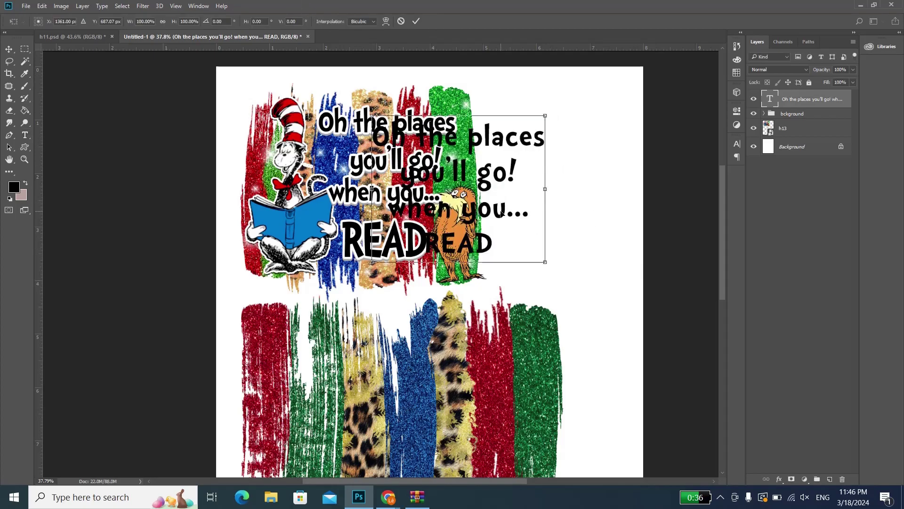
pyautogui.moveTo(450, 177); pyautogui.dragTo(536, 176)
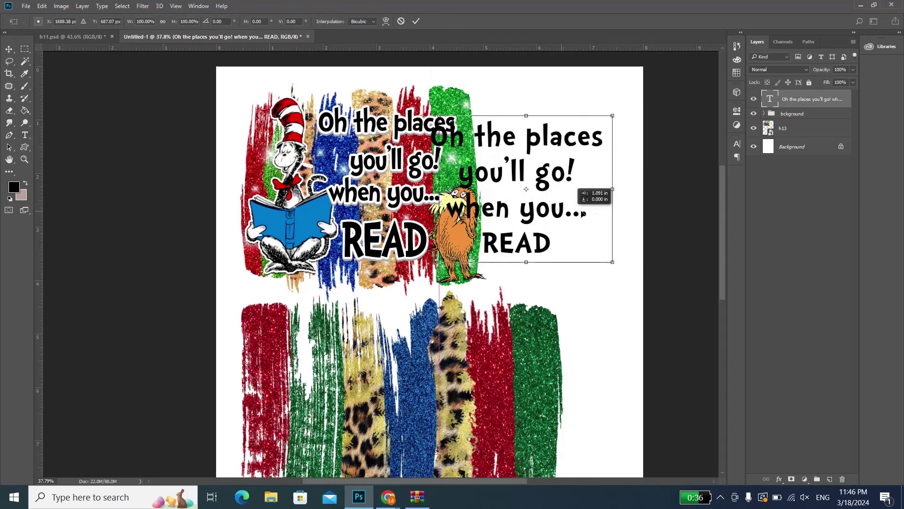
pyautogui.click(416, 22)
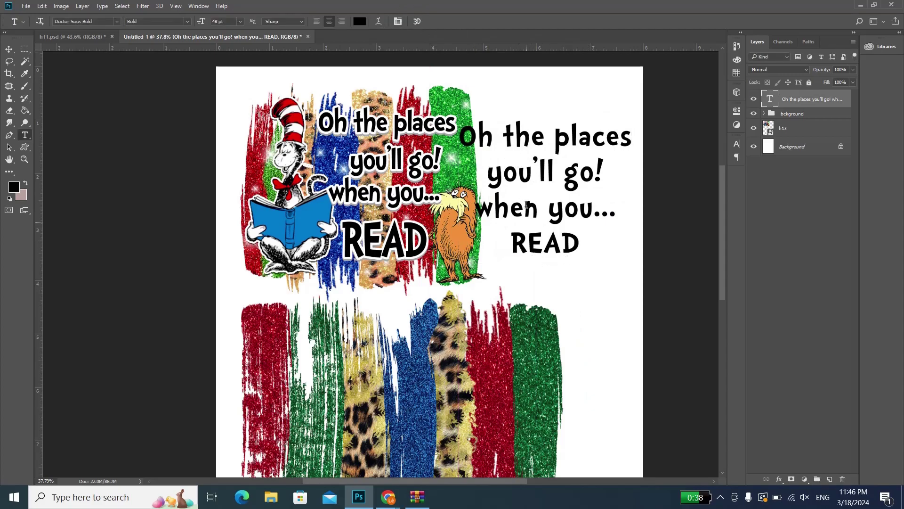
# Step: Enlarge the word READ in the duplicated text to 72 pt
pyautogui.moveTo(512, 243); pyautogui.dragTo(582, 243)
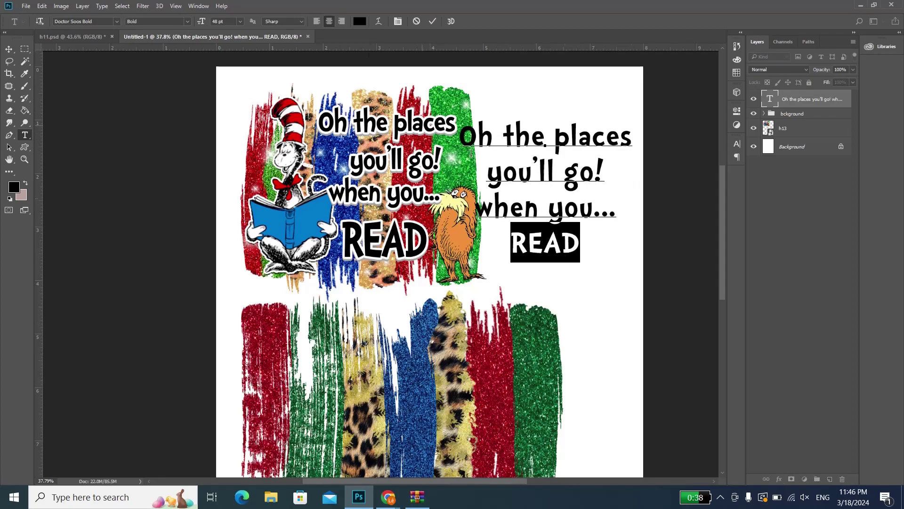
pyautogui.click(239, 22)
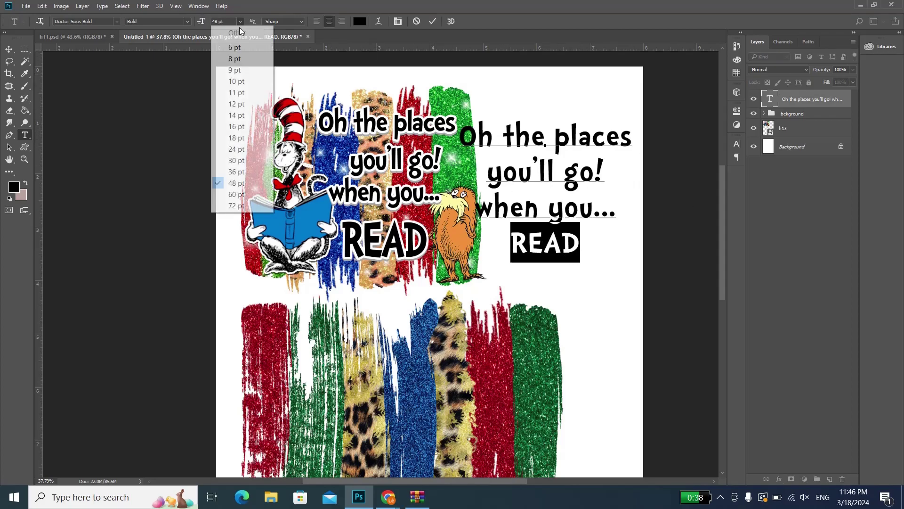
pyautogui.click(250, 206)
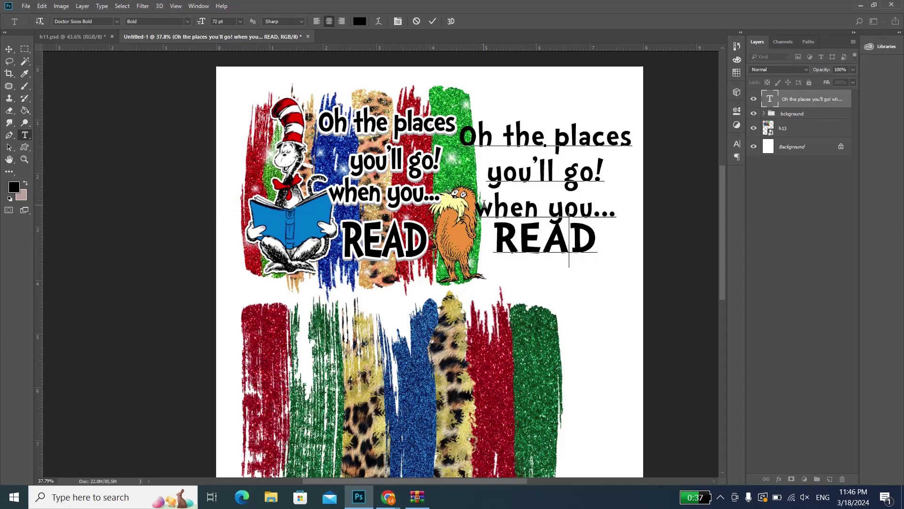
# Step: Set the line spacing of 'when you... READ' to 60 pt and confirm the edits
pyautogui.moveTo(477, 207); pyautogui.dragTo(596, 242)
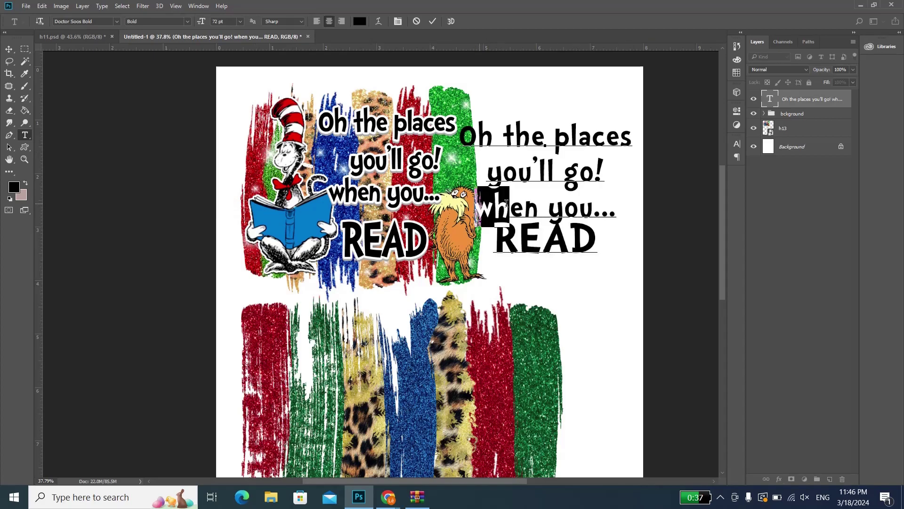
pyautogui.click(737, 144)
pyautogui.click(719, 169)
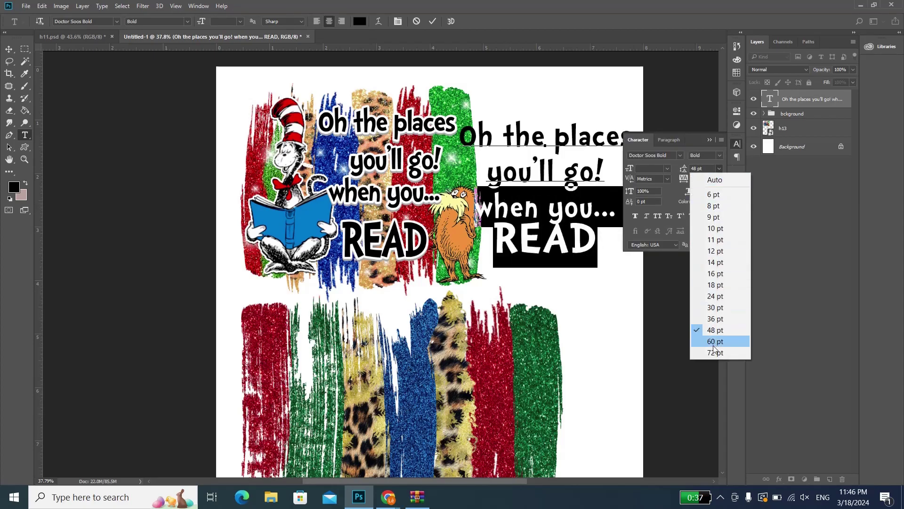
pyautogui.click(713, 343)
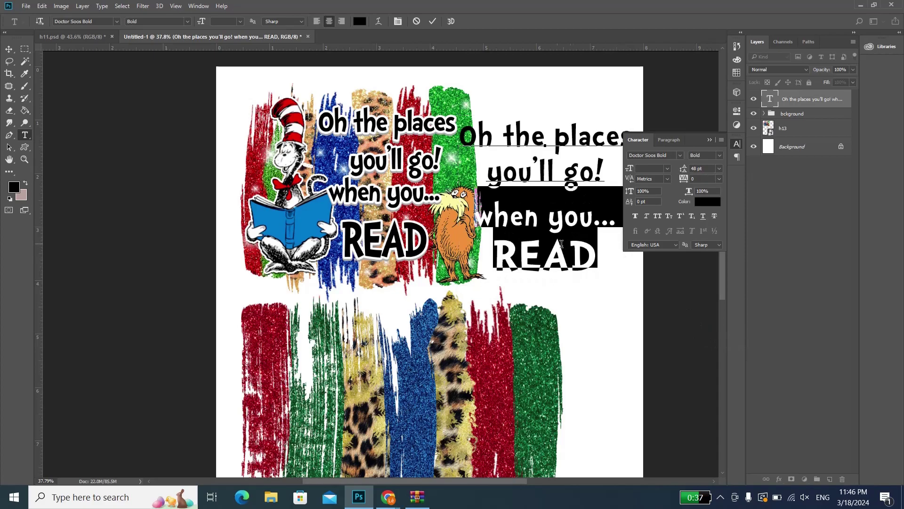
pyautogui.hotkey('ctrl', 'z')
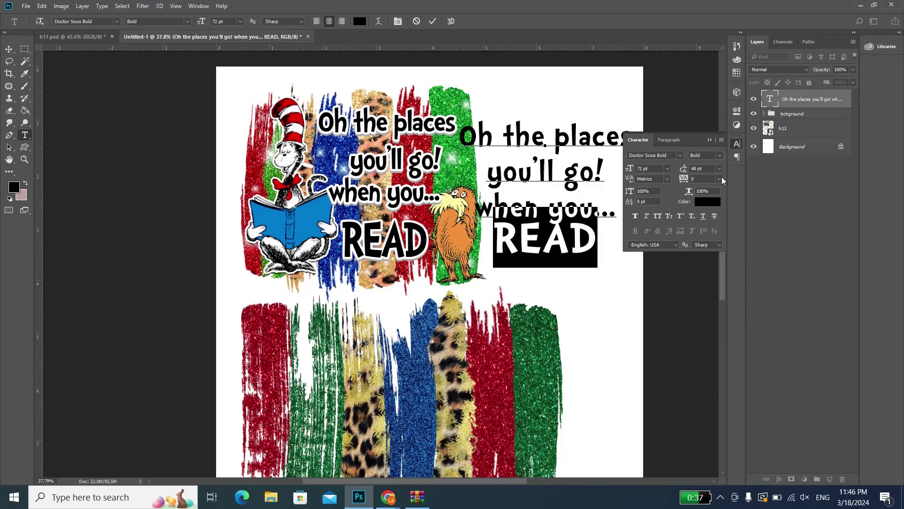
pyautogui.click(719, 169)
pyautogui.click(724, 345)
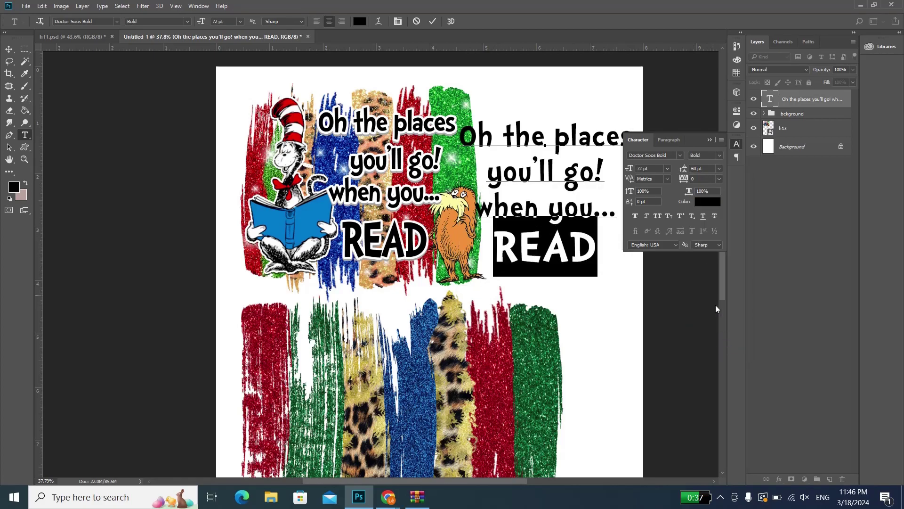
pyautogui.click(719, 169)
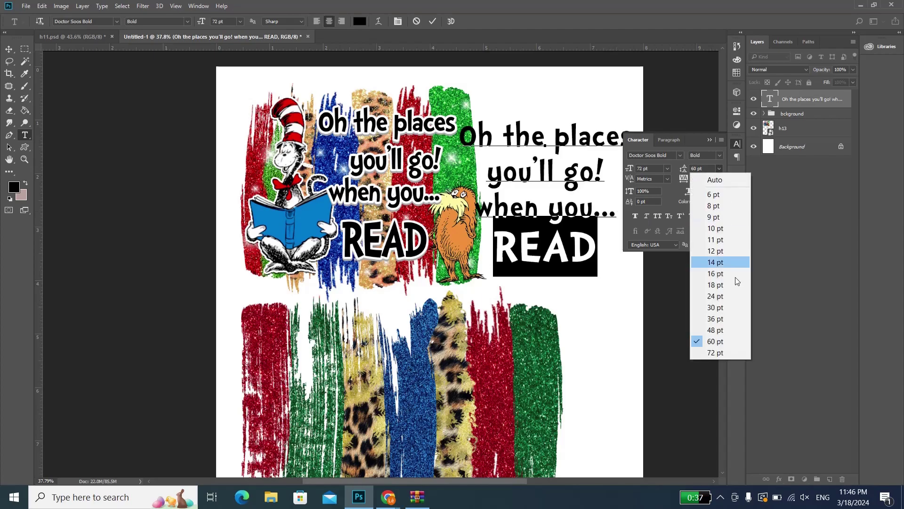
pyautogui.click(723, 345)
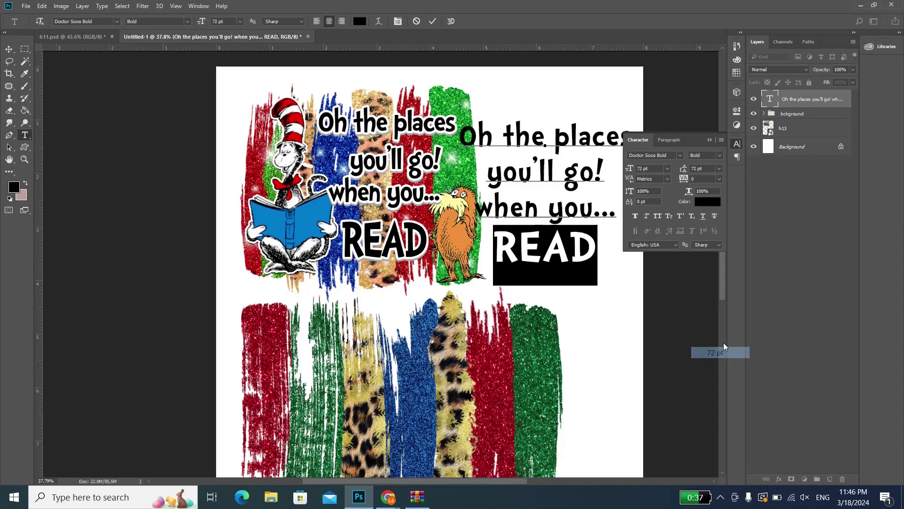
pyautogui.click(708, 139)
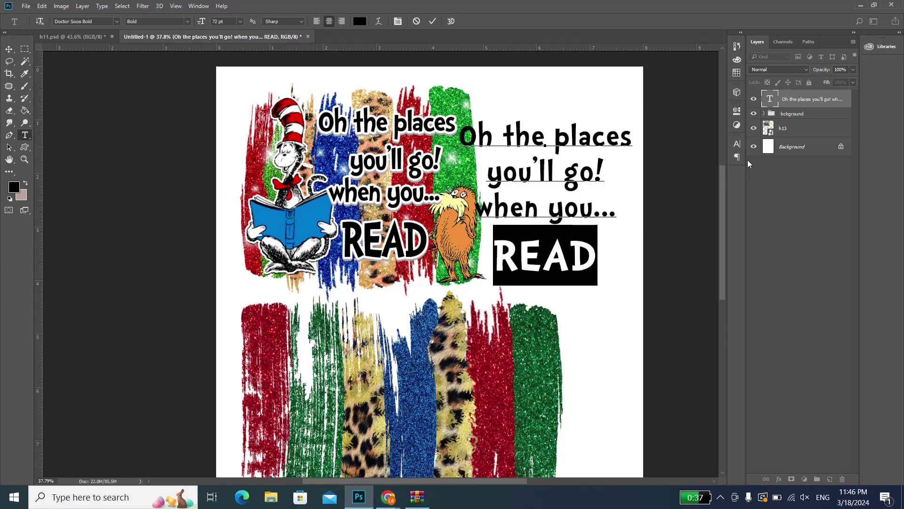
pyautogui.click(738, 143)
pyautogui.click(719, 169)
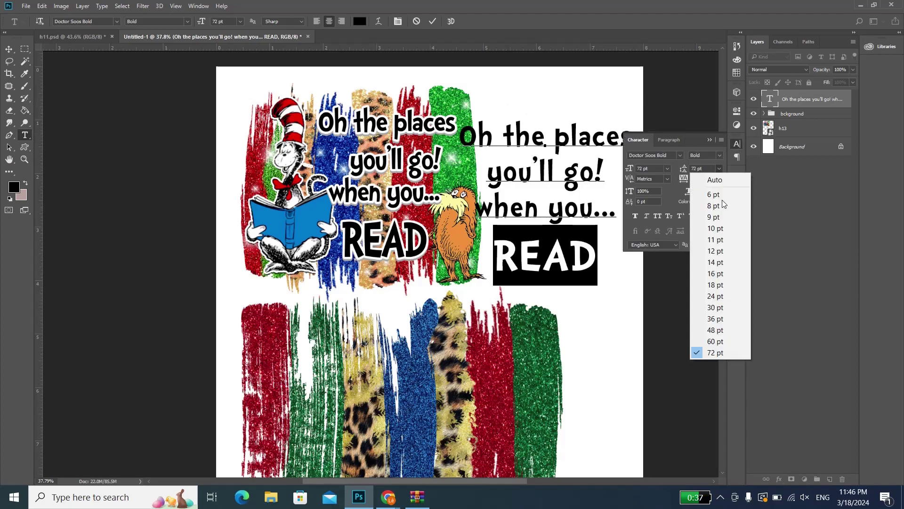
pyautogui.click(716, 340)
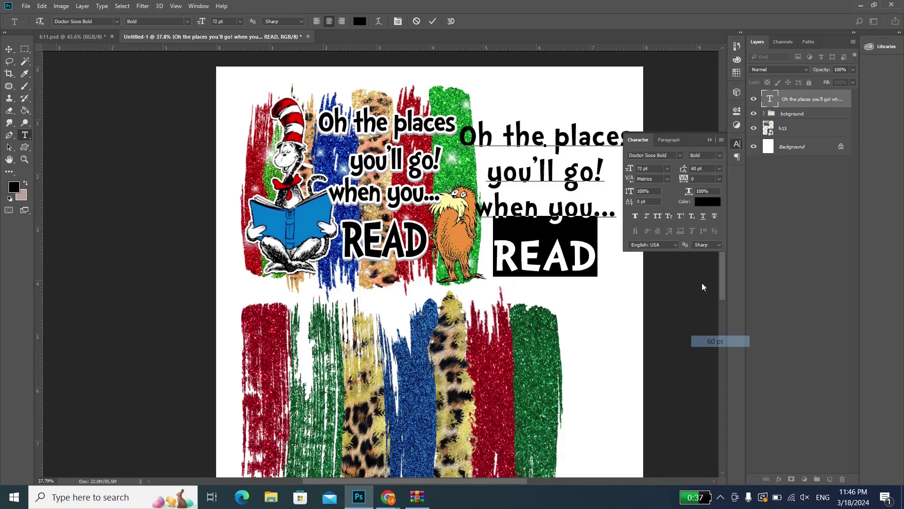
pyautogui.click(432, 21)
# Step: Move the text block with Free Transform down over the lower paint-stroke columns
pyautogui.click(709, 139)
pyautogui.scroll(-1, 530, 179)
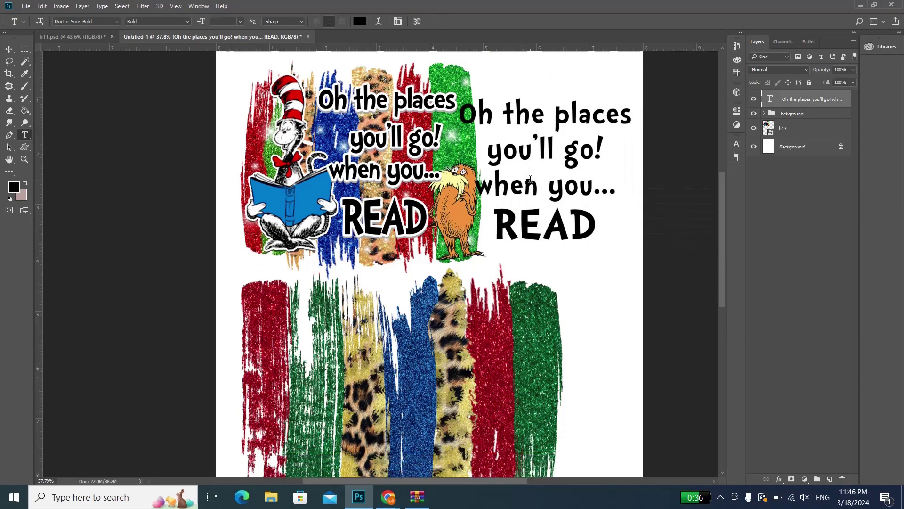
pyautogui.hotkey('ctrl', 't')
pyautogui.moveTo(529, 179)
pyautogui.mouseDown()
pyautogui.moveTo(459, 330)
pyautogui.moveTo(506, 425)
pyautogui.mouseUp()
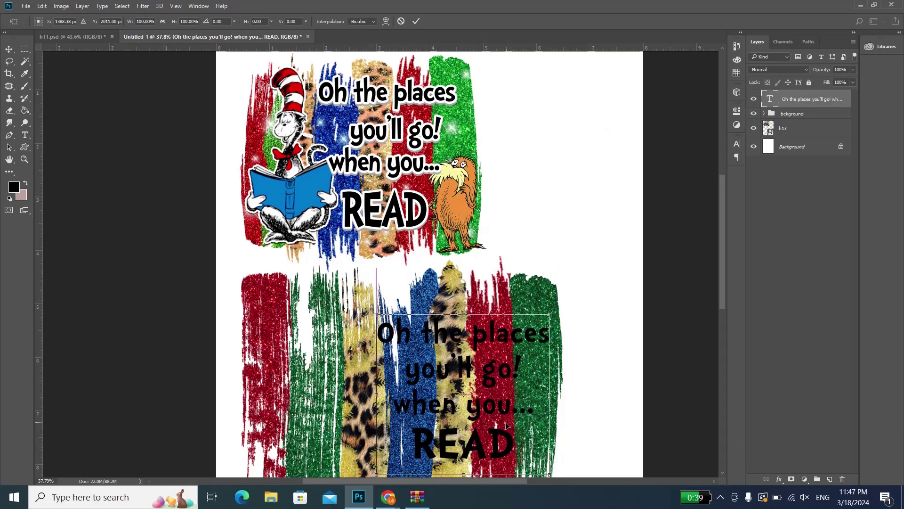
pyautogui.press('Return')
pyautogui.scroll(-1, 506, 425)
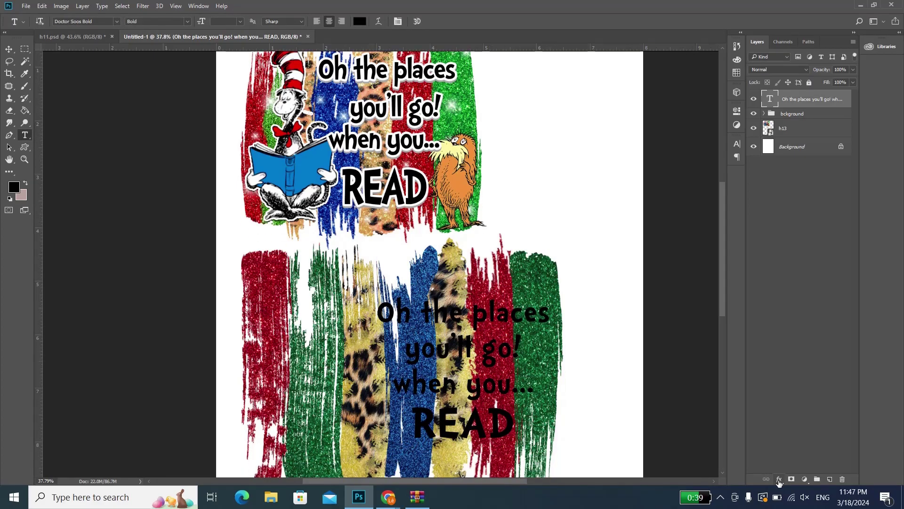
pyautogui.click(779, 480)
# Step: Add a white (ffffff) 13 px outside Stroke effect to the lower text
pyautogui.click(737, 372)
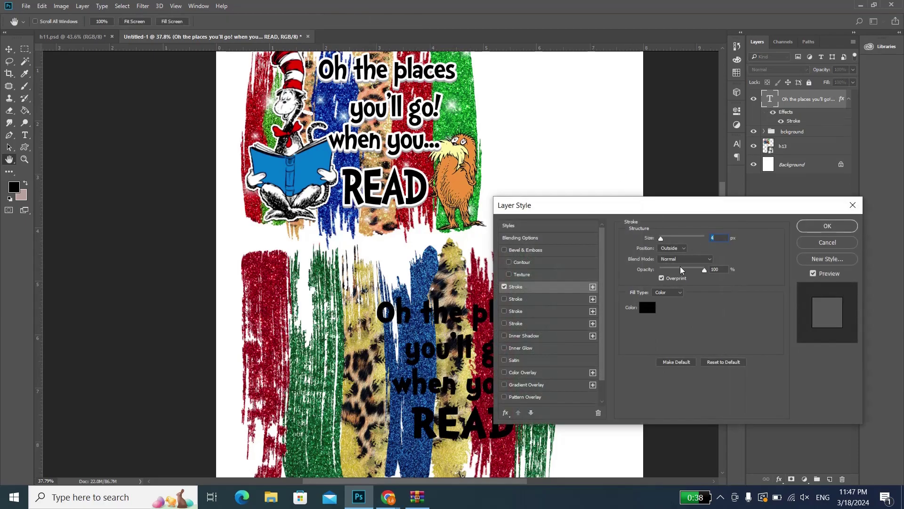
pyautogui.click(647, 307)
pyautogui.click(647, 130)
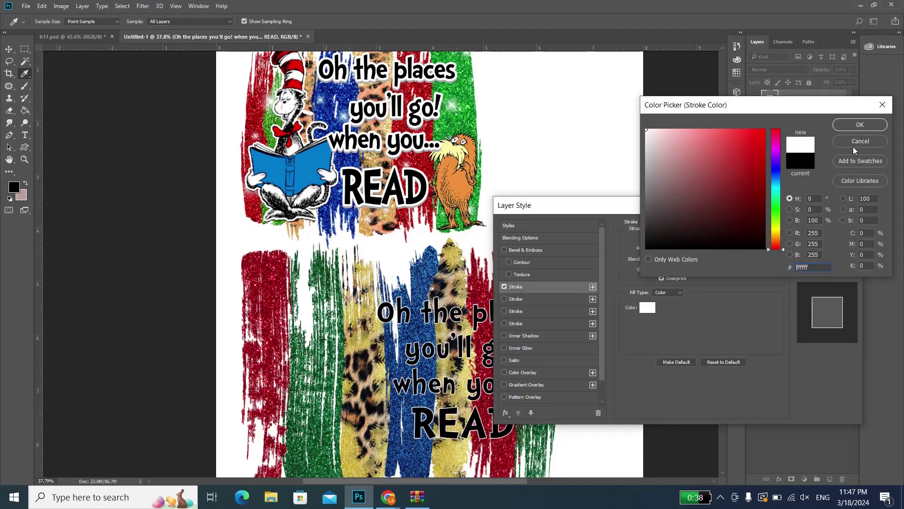
pyautogui.click(860, 125)
pyautogui.click(666, 238)
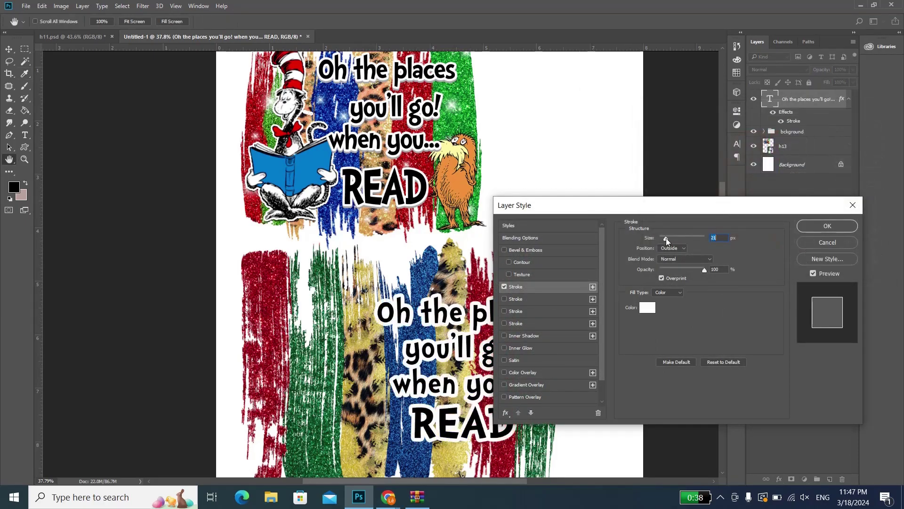
pyautogui.moveTo(666, 239); pyautogui.dragTo(660, 242)
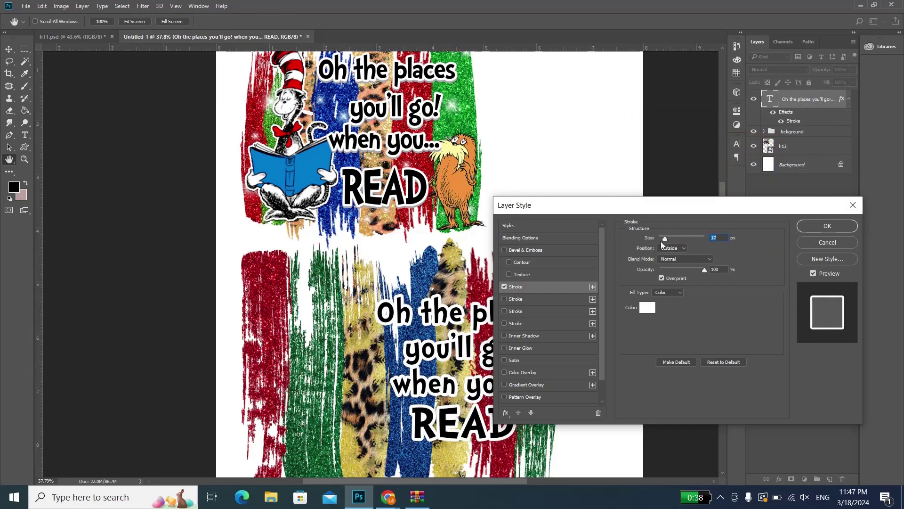
pyautogui.press('Down')
pyautogui.press('Down')
pyautogui.press('Down')
pyautogui.press('Down')
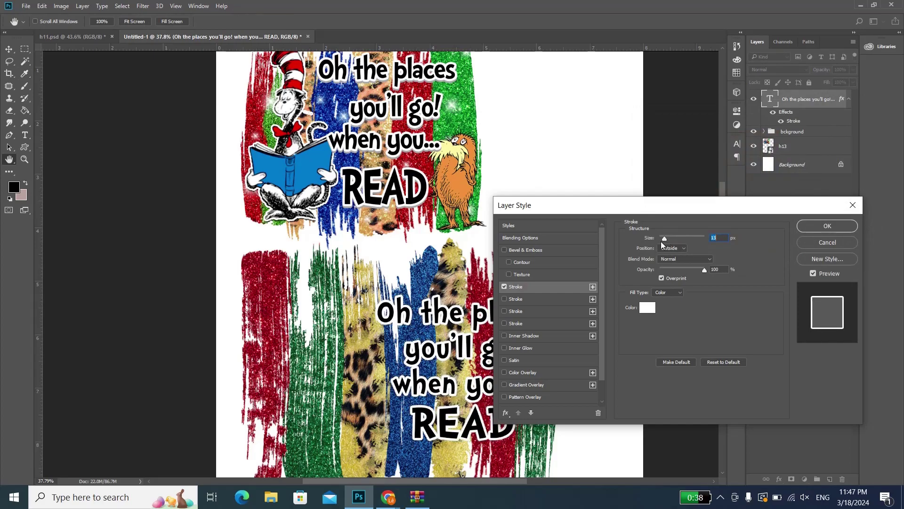
pyautogui.press('Return')
# Step: Nudge the outlined lower text slightly with Free Transform and commit its position
pyautogui.scroll(-1, 660, 241)
pyautogui.hotkey('ctrl', 't')
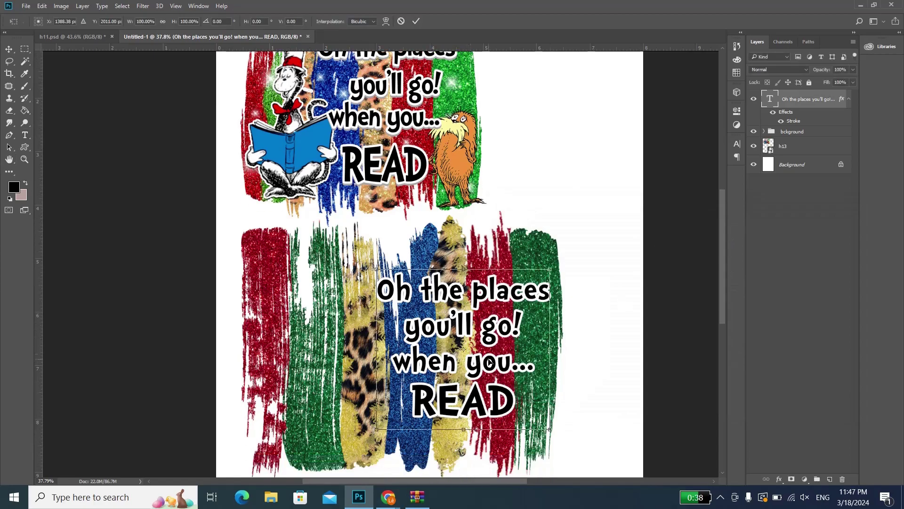
pyautogui.moveTo(476, 363); pyautogui.dragTo(482, 365)
pyautogui.press('Return')
pyautogui.press('t')
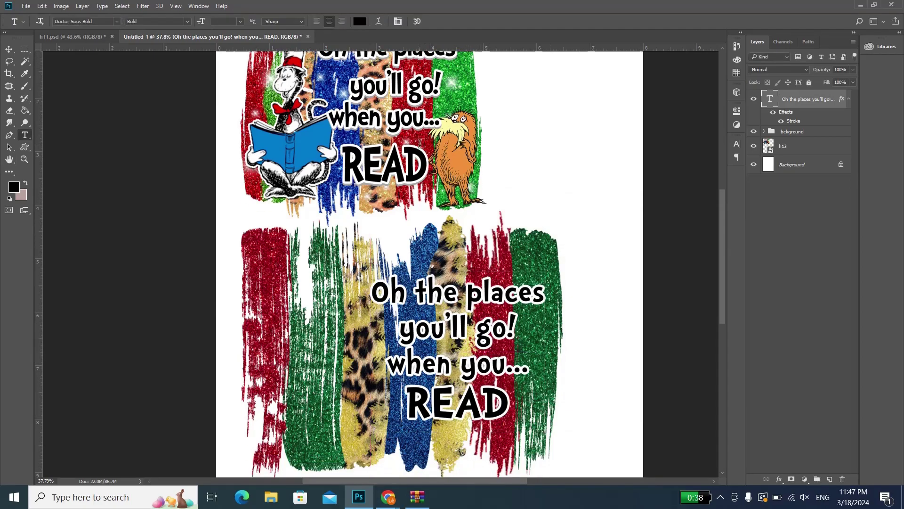
pyautogui.scroll(3, 418, 141)
pyautogui.scroll(2, 341, 195)
pyautogui.scroll(3, 342, 195)
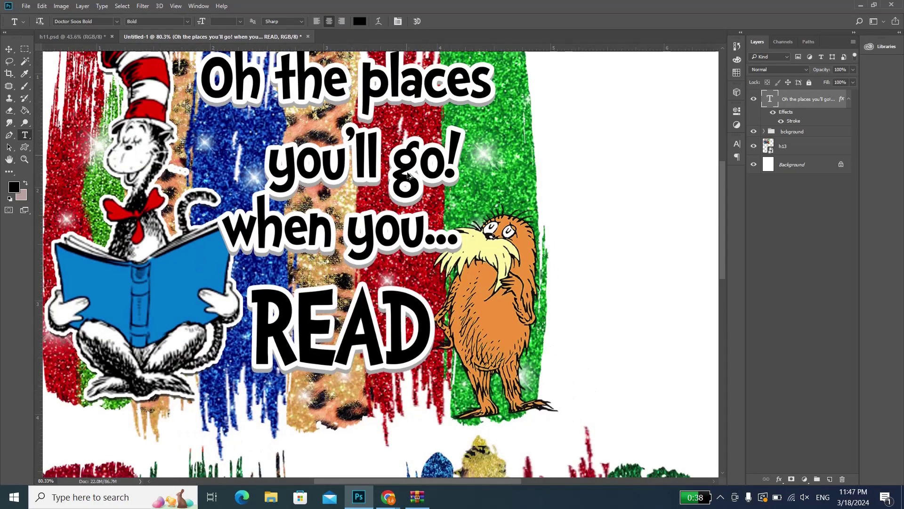
pyautogui.scroll(3, 342, 194)
pyautogui.scroll(2, 342, 194)
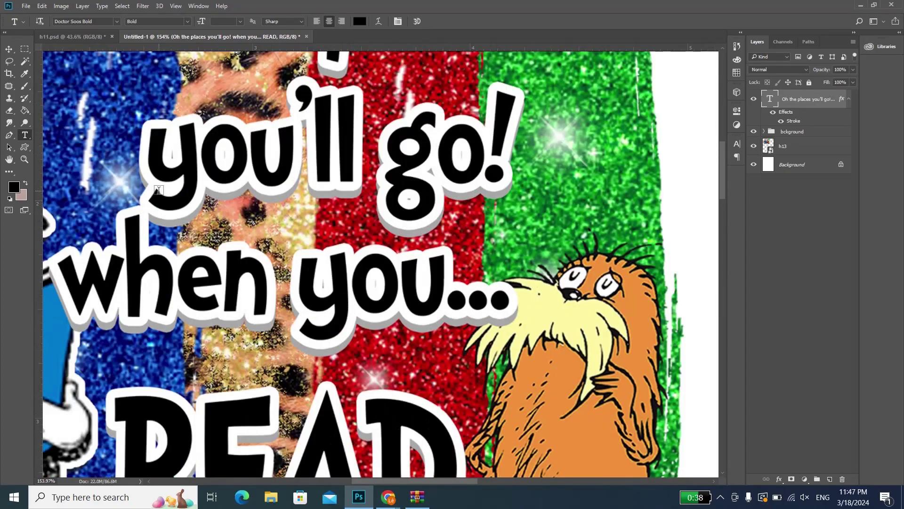
pyautogui.scroll(-3, 325, 195)
pyautogui.scroll(-3, 325, 195)
pyautogui.scroll(-2, 424, 236)
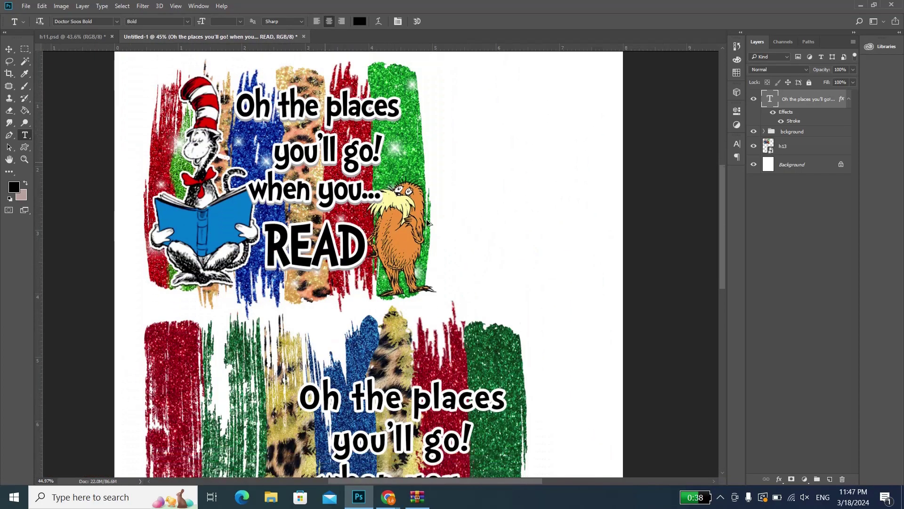
pyautogui.scroll(-2, 471, 273)
pyautogui.scroll(-2, 508, 290)
pyautogui.scroll(-1, 508, 290)
pyautogui.scroll(-1, 509, 283)
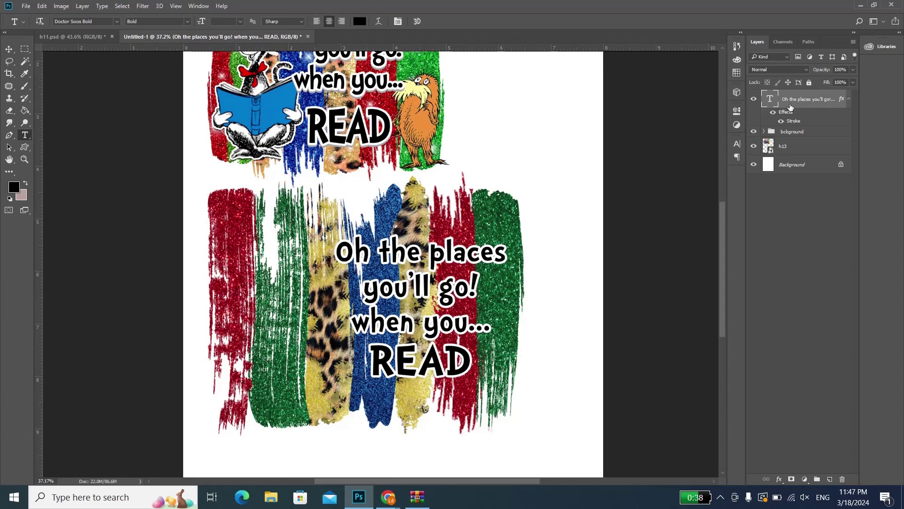
# Step: Group the outlined text layer into Group 1 and collapse the group
pyautogui.hotkey('ctrl', 'g')
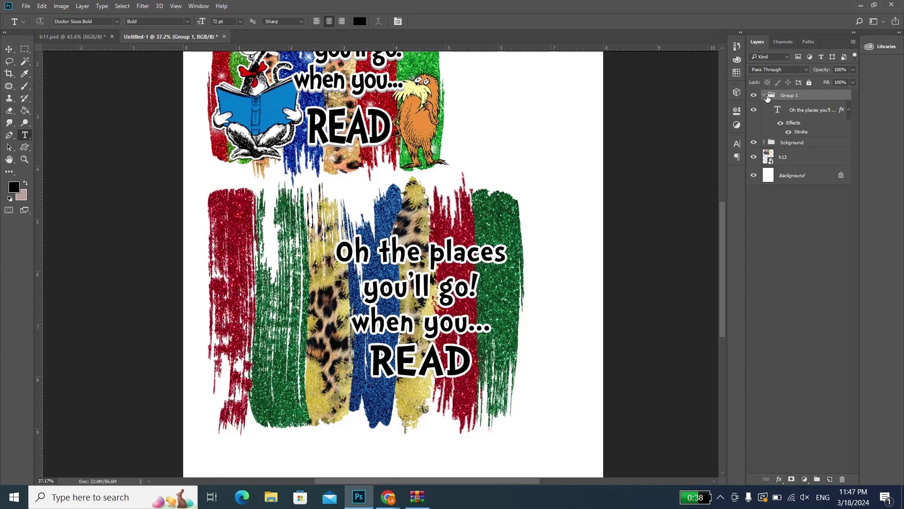
pyautogui.click(764, 96)
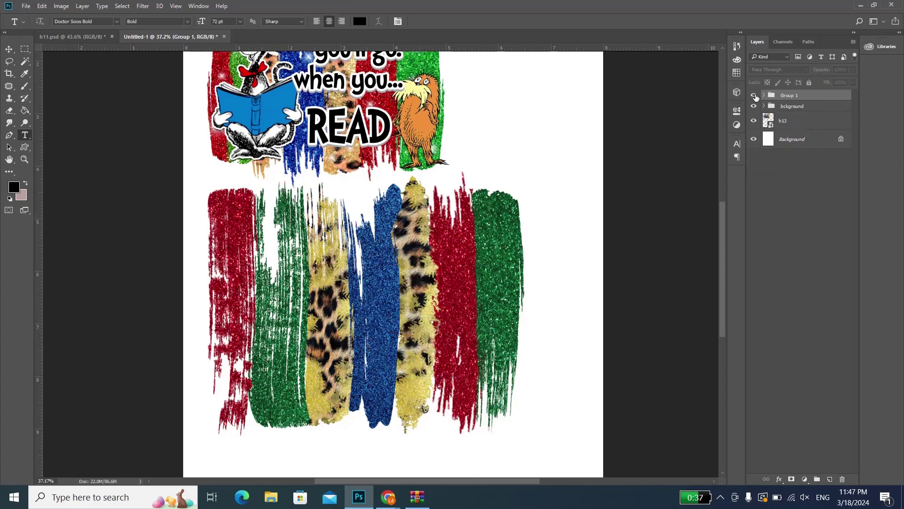
pyautogui.click(753, 95)
# Step: Give Group 1 a grey (a9a9a9) Drop Shadow with size 0 and distance 19 px
pyautogui.click(778, 479)
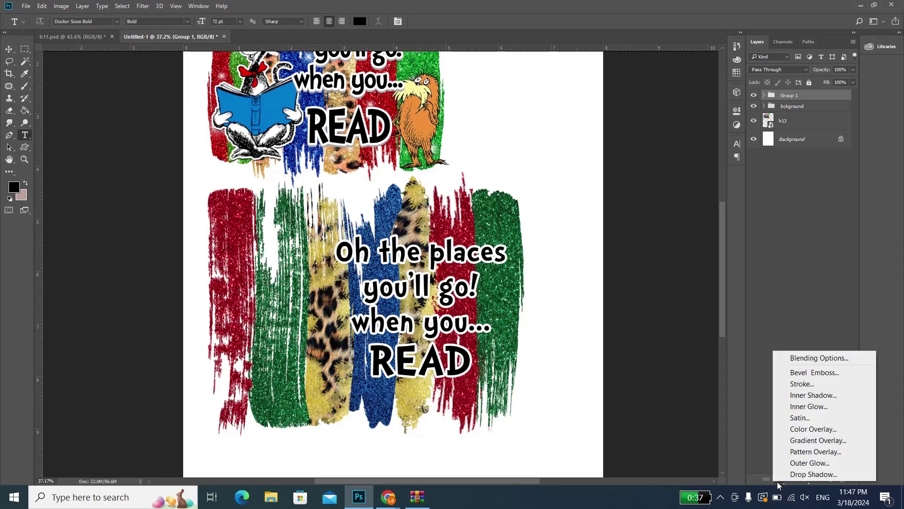
pyautogui.click(804, 473)
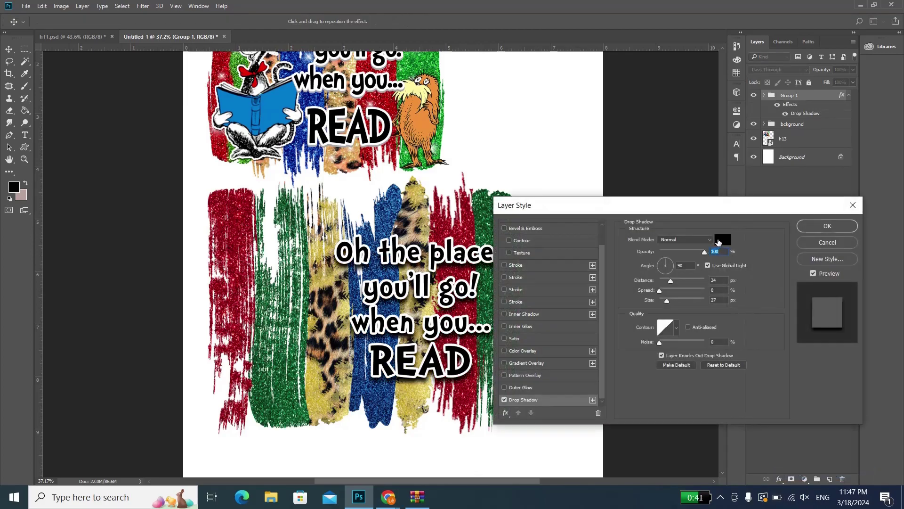
pyautogui.click(723, 240)
pyautogui.click(324, 148)
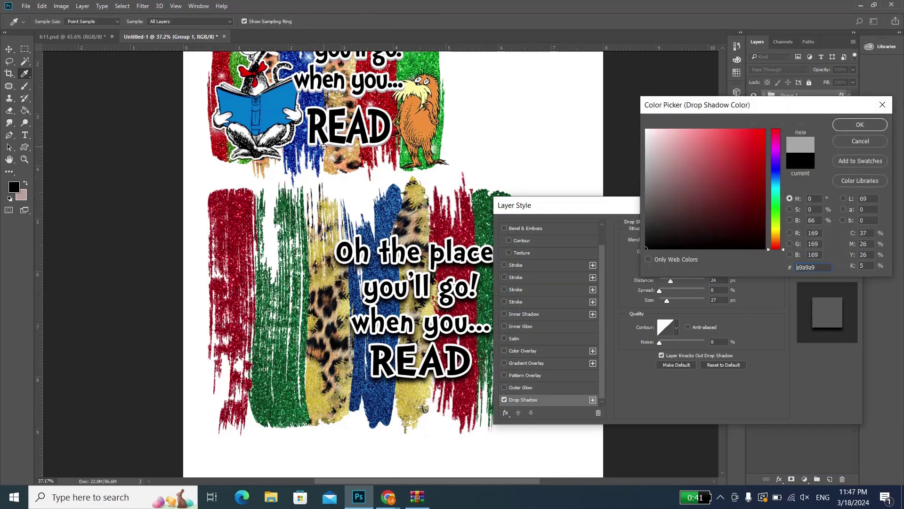
pyautogui.click(854, 127)
pyautogui.moveTo(666, 300); pyautogui.dragTo(657, 301)
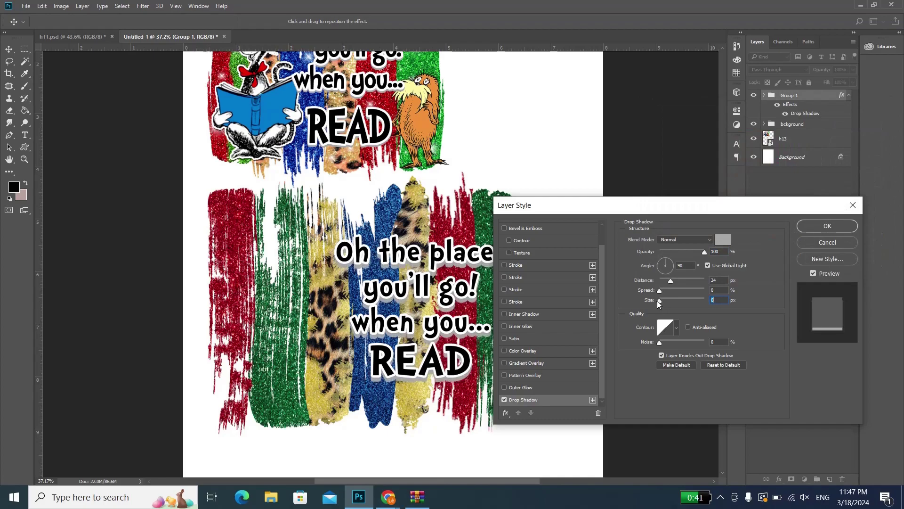
pyautogui.click(669, 279)
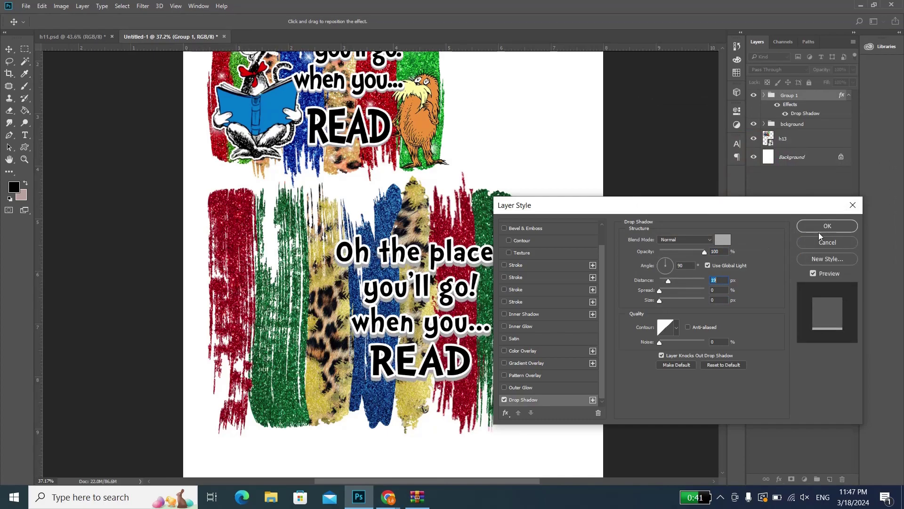
pyautogui.click(835, 225)
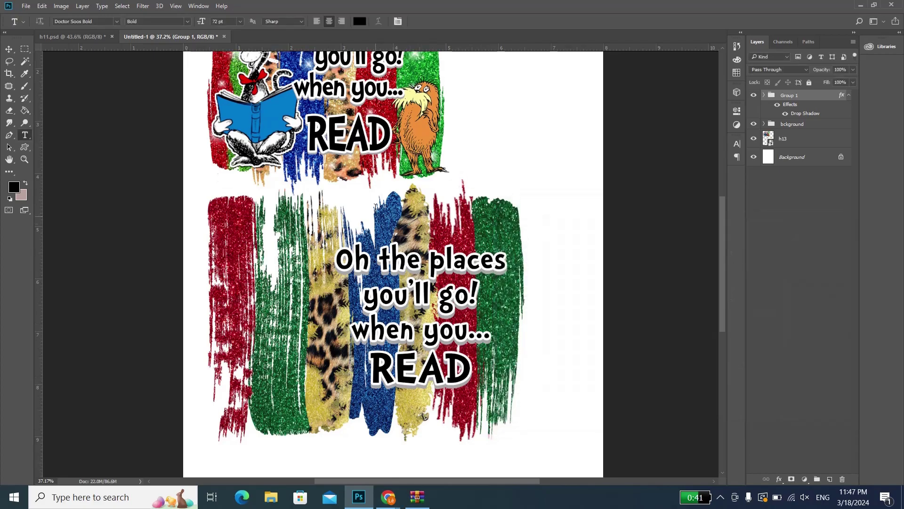
# Step: Expand and collapse Group 1 to check the text layer inside it
pyautogui.scroll(2, 416, 229)
pyautogui.scroll(1, 415, 229)
pyautogui.scroll(-1, 415, 230)
pyautogui.scroll(1, 415, 229)
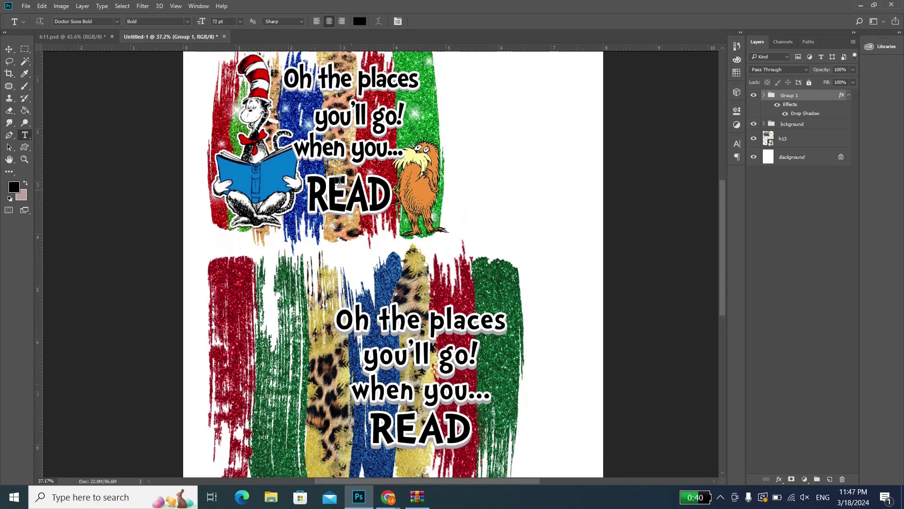
pyautogui.click(764, 95)
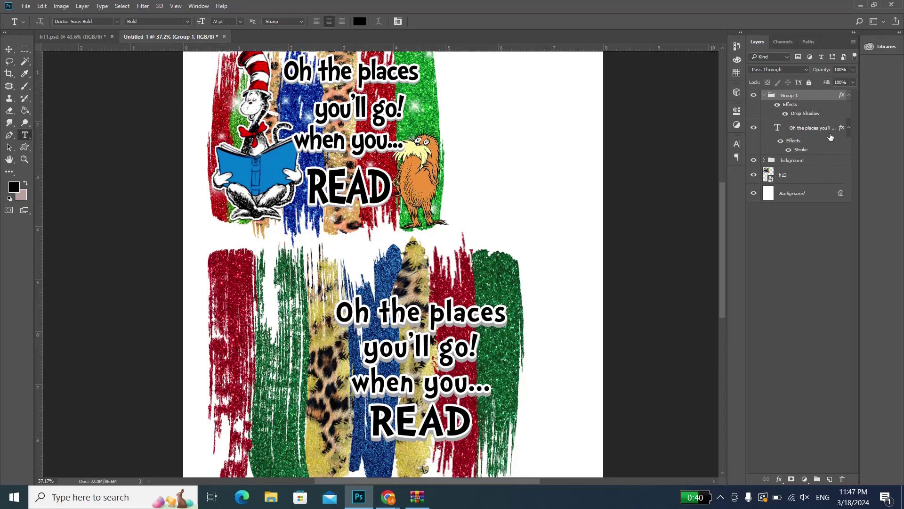
pyautogui.click(764, 95)
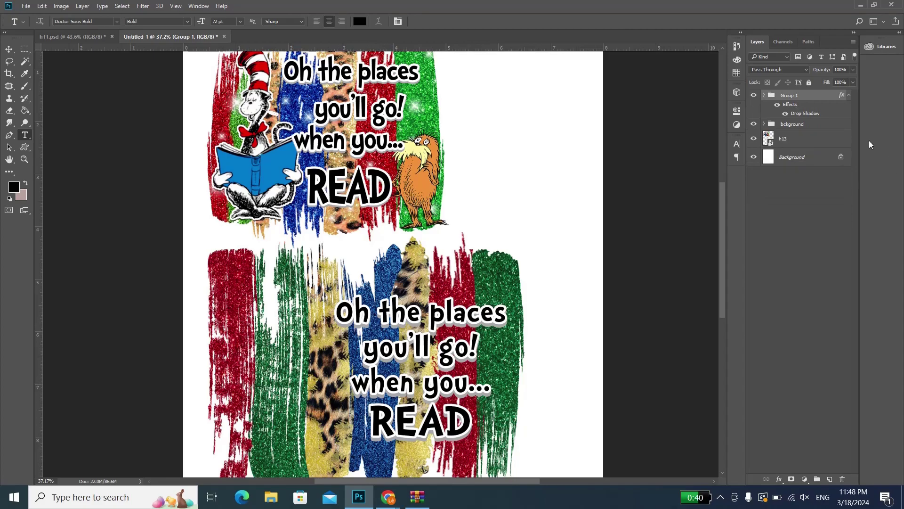
pyautogui.click(764, 95)
pyautogui.scroll(-3, 575, 276)
pyautogui.keyDown('alt'); pyautogui.scroll(1, 414, 289); pyautogui.keyUp('alt')
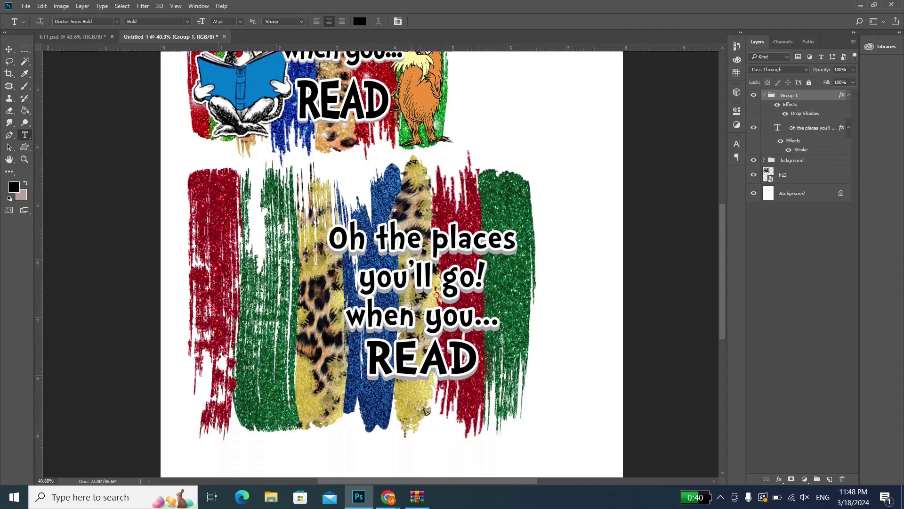
pyautogui.scroll(-2, 414, 288)
pyautogui.keyDown('alt'); pyautogui.scroll(3, 390, 278); pyautogui.keyUp('alt')
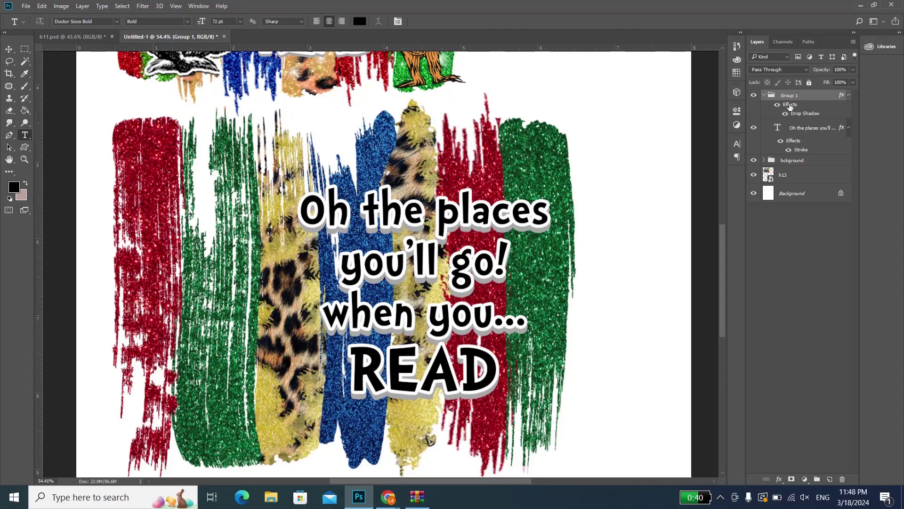
# Step: Undo the misplaced effects move and drag Drop Shadow from Group 1 onto the text layer
pyautogui.moveTo(789, 106); pyautogui.dragTo(789, 136)
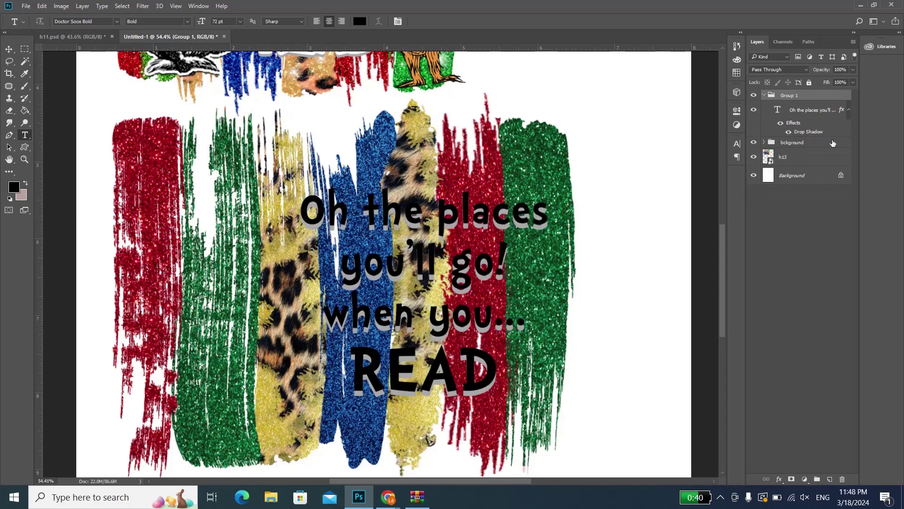
pyautogui.hotkey('ctrl', 'z')
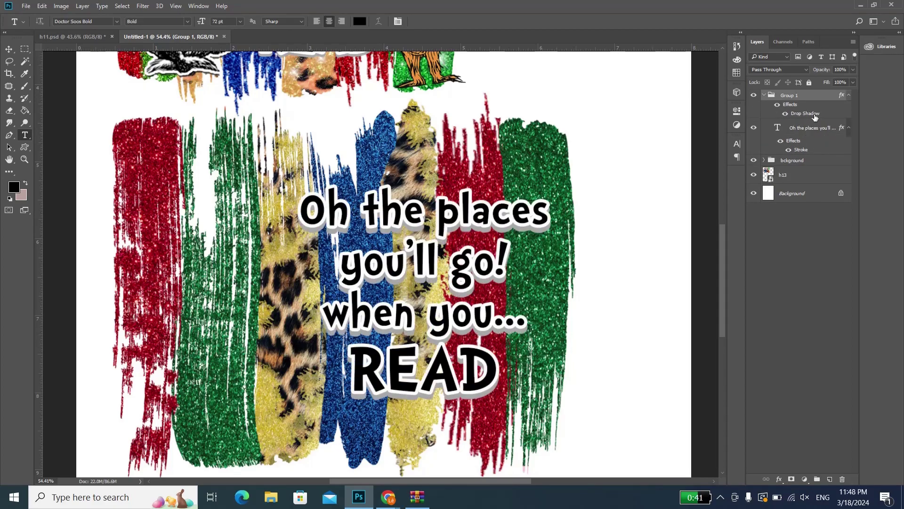
pyautogui.moveTo(815, 115); pyautogui.dragTo(813, 150)
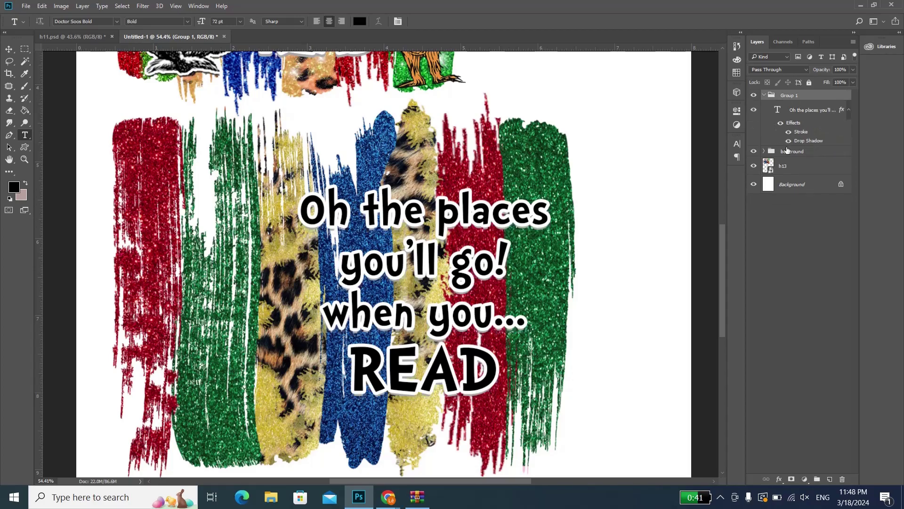
# Step: Hide the glitter bckground group and select the white Background layer
pyautogui.scroll(-1, 384, 278)
pyautogui.scroll(2, 308, 226)
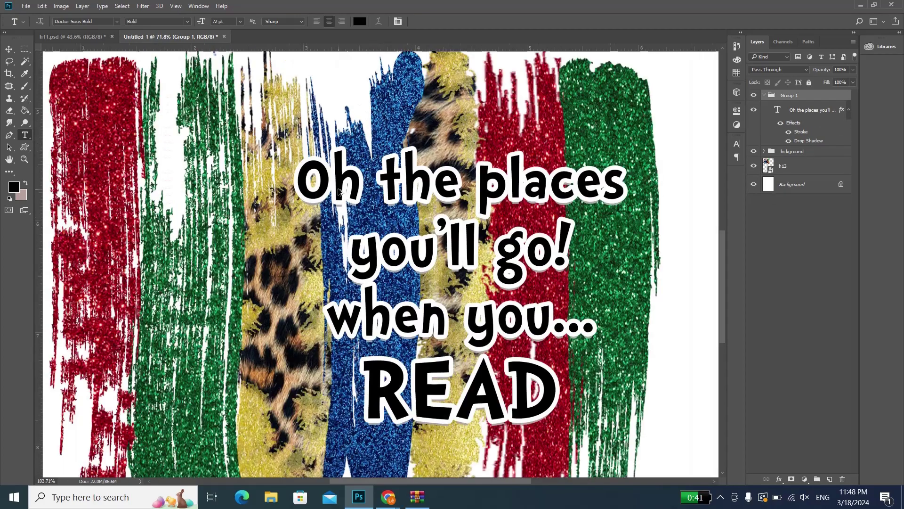
pyautogui.scroll(4, 329, 203)
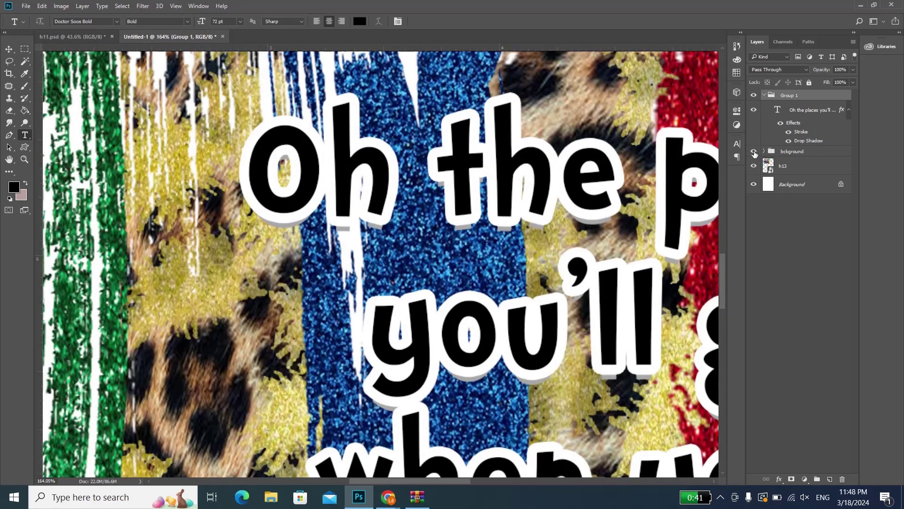
pyautogui.click(754, 152)
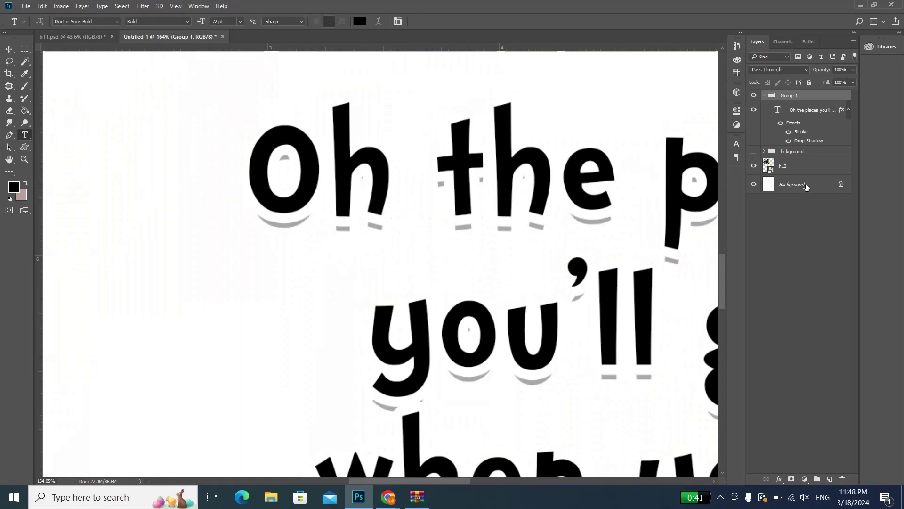
pyautogui.click(806, 186)
# Step: Add a red c23b3b Solid Color fill layer above the Background, then select the text layer
pyautogui.click(805, 478)
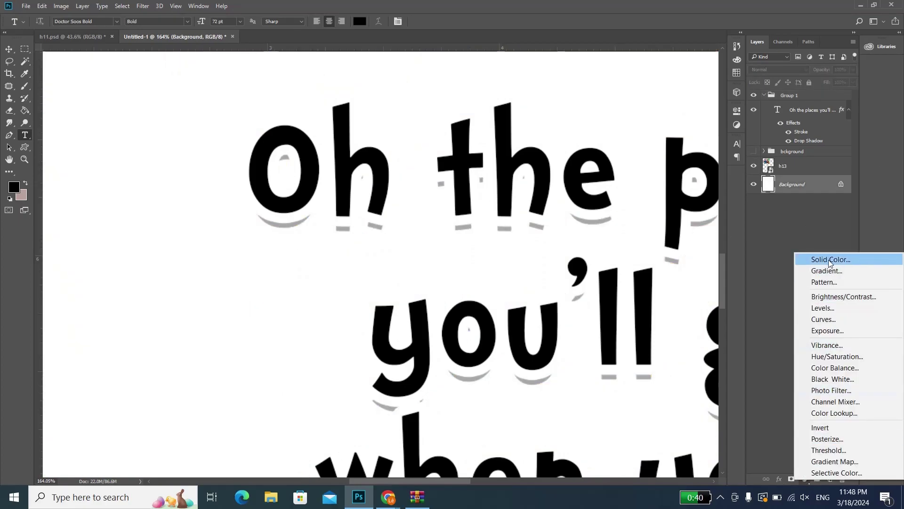
pyautogui.click(829, 260)
pyautogui.click(729, 157)
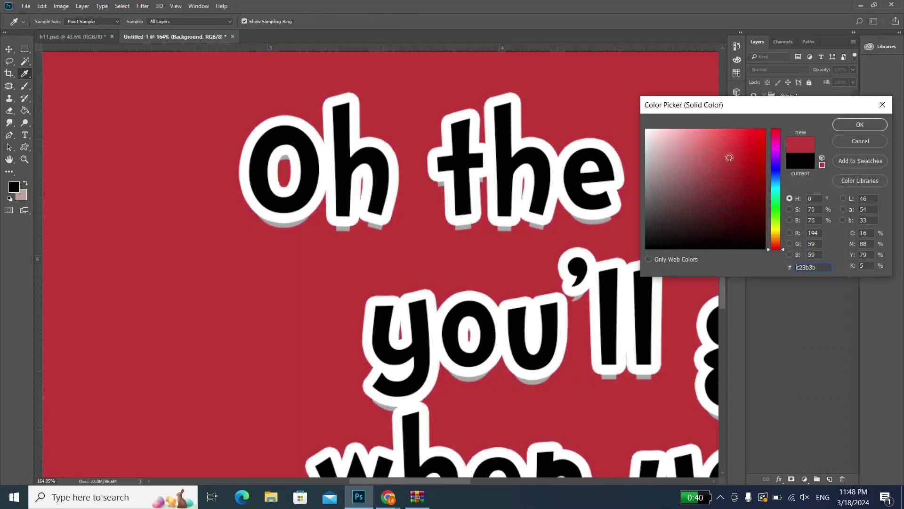
pyautogui.click(873, 128)
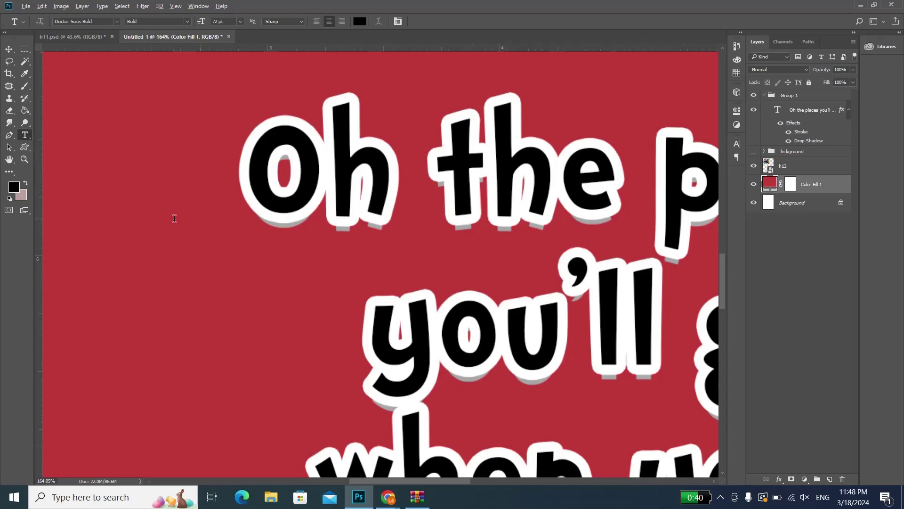
pyautogui.scroll(-3, 425, 221)
pyautogui.scroll(2, 436, 172)
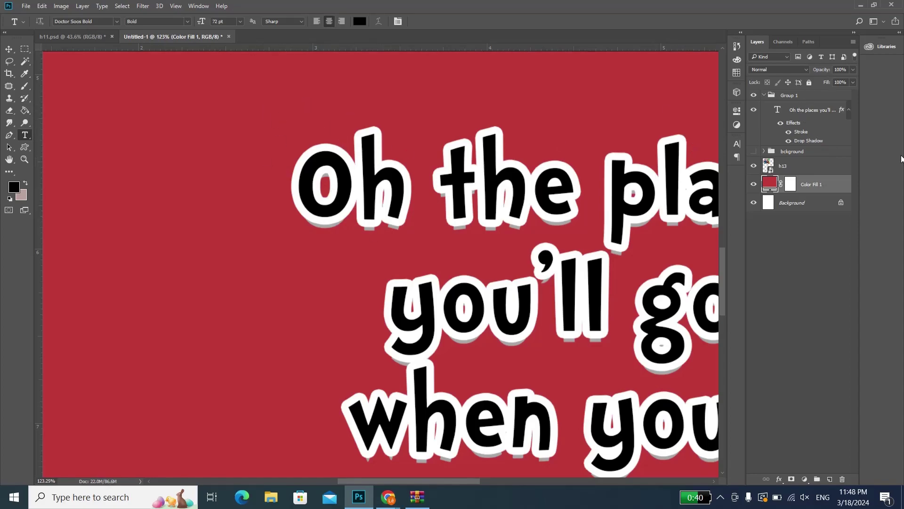
pyautogui.click(814, 142)
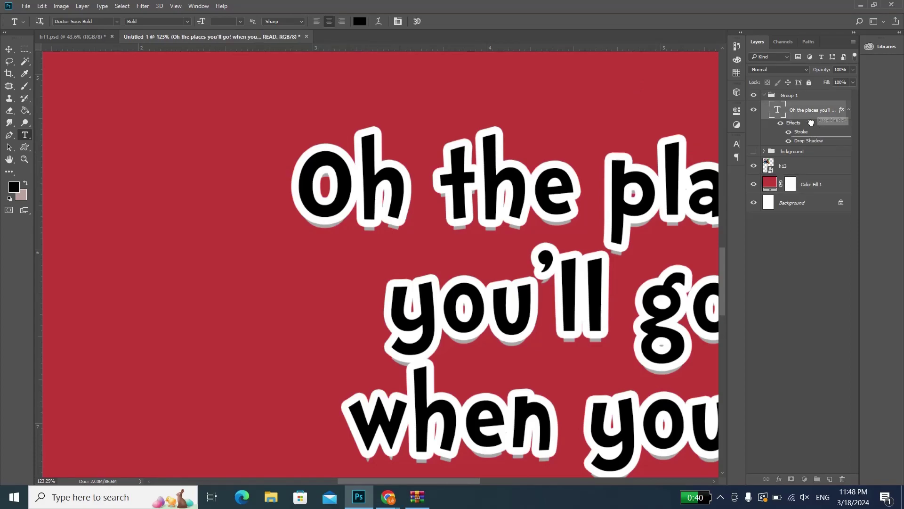
# Step: Move the Drop Shadow effect from the text layer onto Group 1 and inspect the result
pyautogui.moveTo(810, 144); pyautogui.dragTo(794, 94)
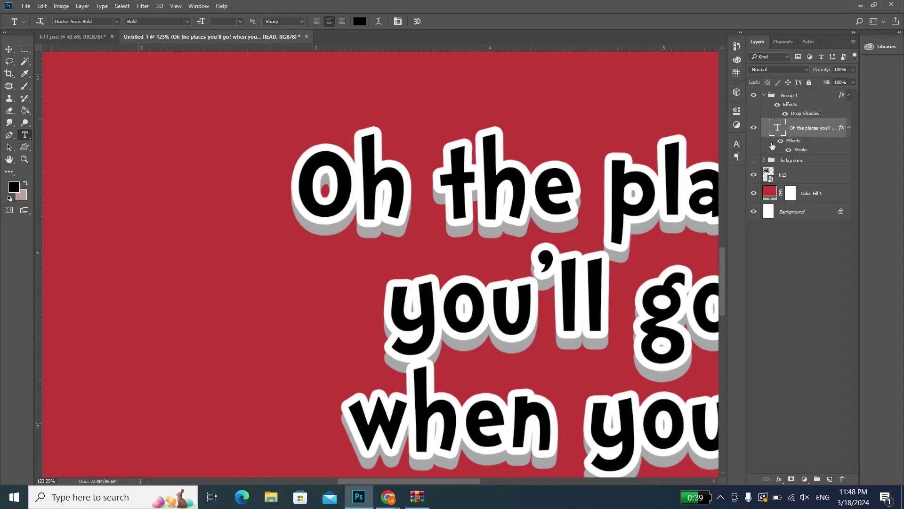
pyautogui.scroll(-1, 470, 143)
pyautogui.scroll(-1, 599, 160)
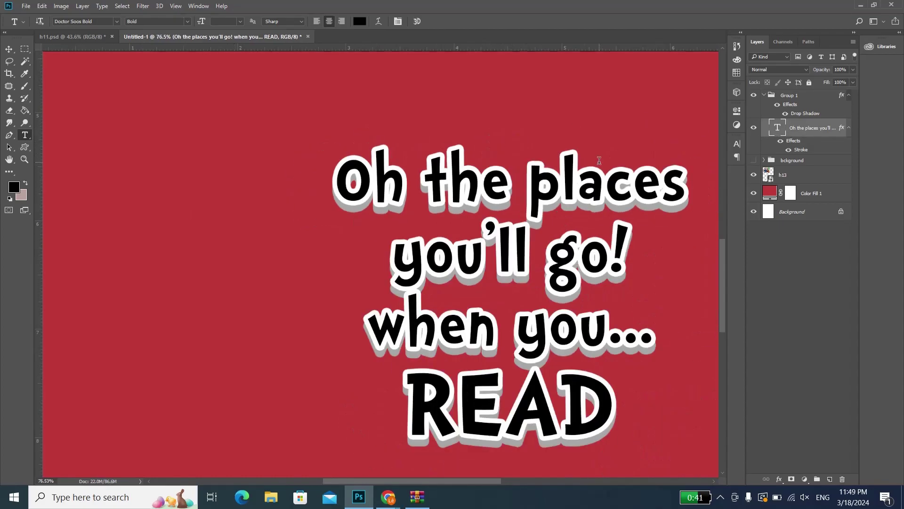
pyautogui.scroll(1, 389, 176)
pyautogui.scroll(1, 395, 180)
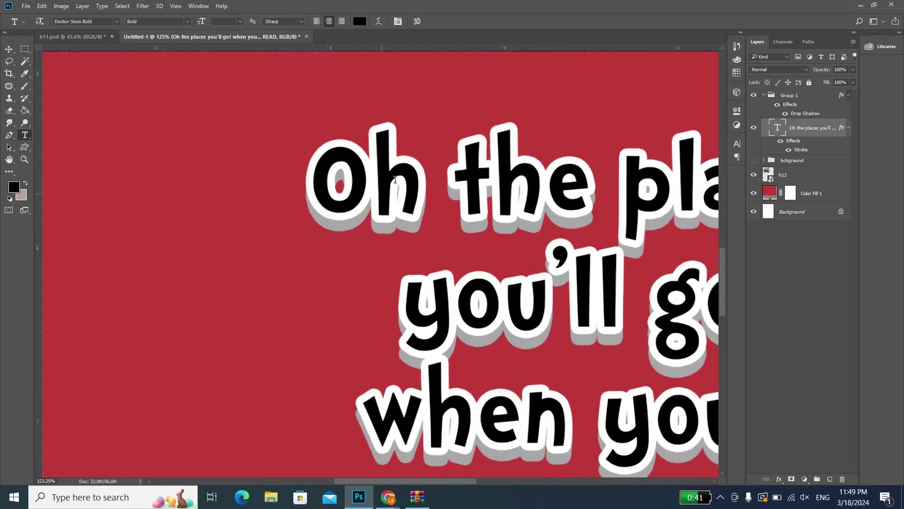
pyautogui.scroll(-1, 278, 175)
pyautogui.scroll(-1, 278, 176)
pyautogui.scroll(1, 342, 178)
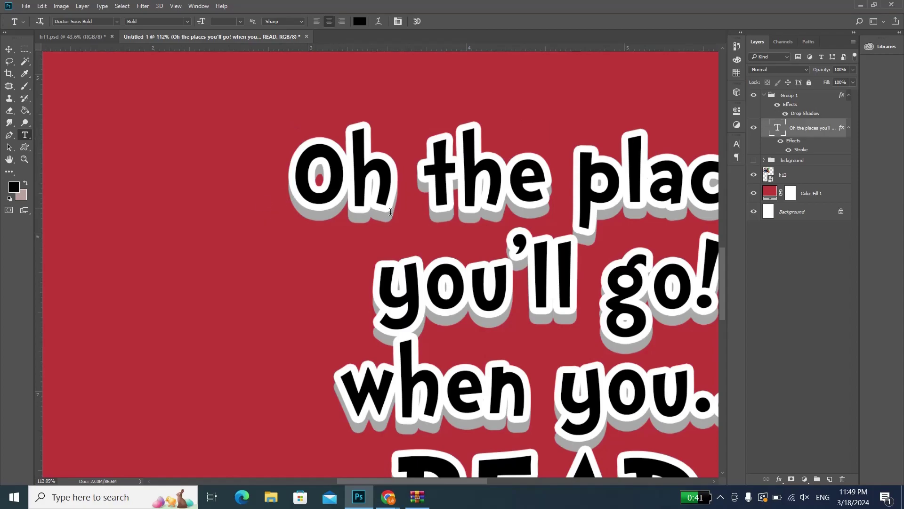
pyautogui.scroll(-1, 122, 200)
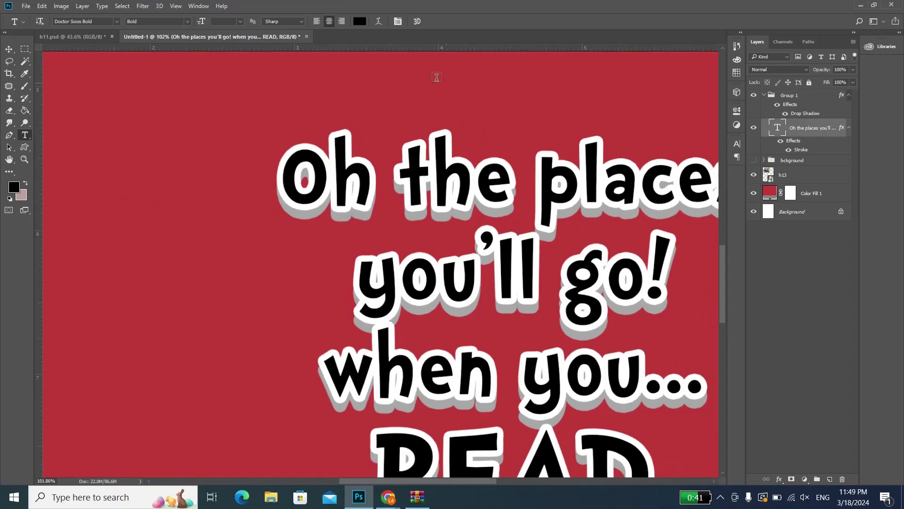
pyautogui.scroll(-1, 451, 117)
pyautogui.scroll(-1, 454, 155)
pyautogui.scroll(1, 415, 207)
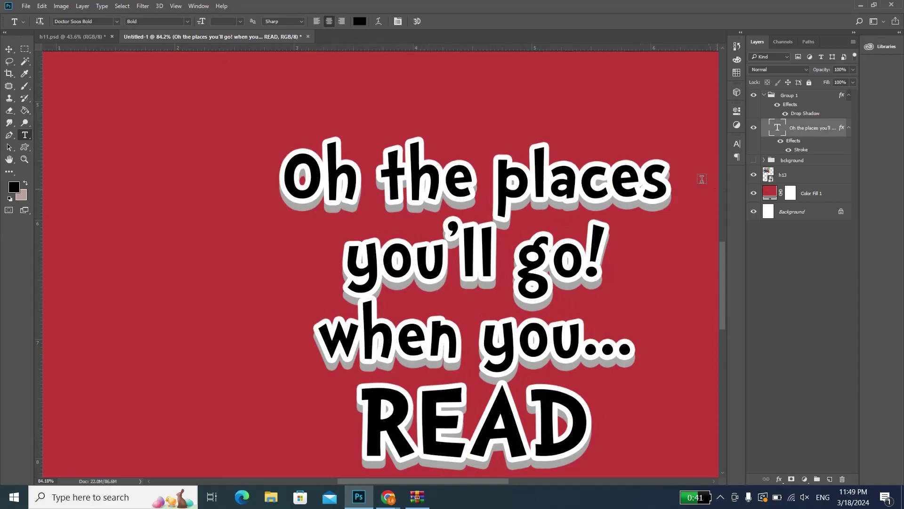
pyautogui.scroll(1, 565, 170)
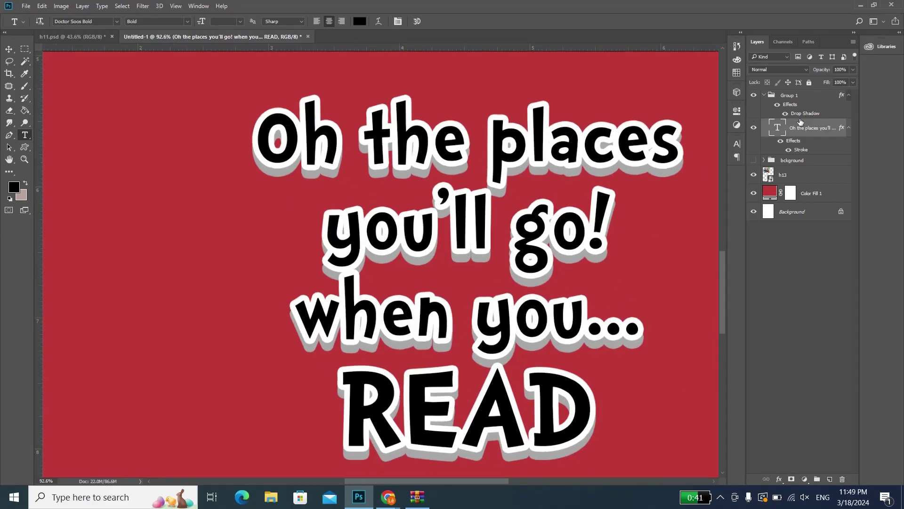
# Step: Retry Drop Shadow on the text, return it to Group 1, and show the bckground group
pyautogui.moveTo(802, 115); pyautogui.dragTo(806, 147)
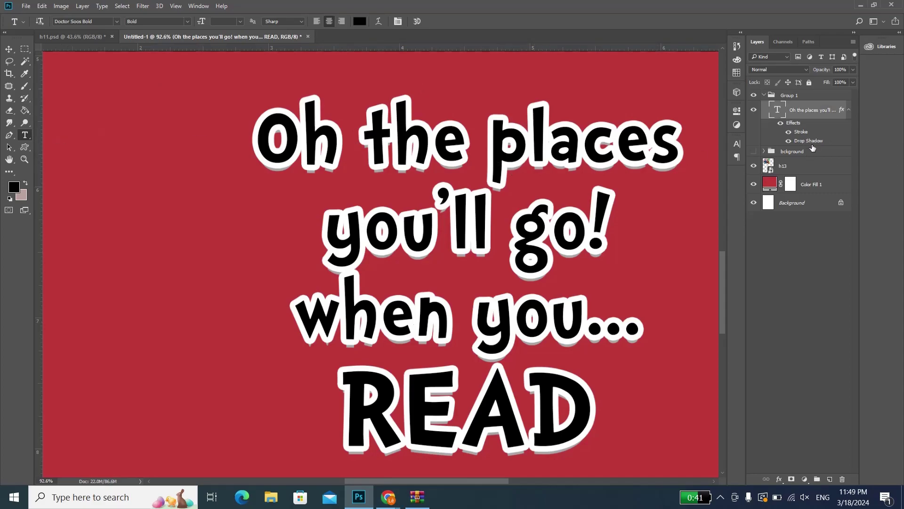
pyautogui.moveTo(813, 144); pyautogui.dragTo(810, 96)
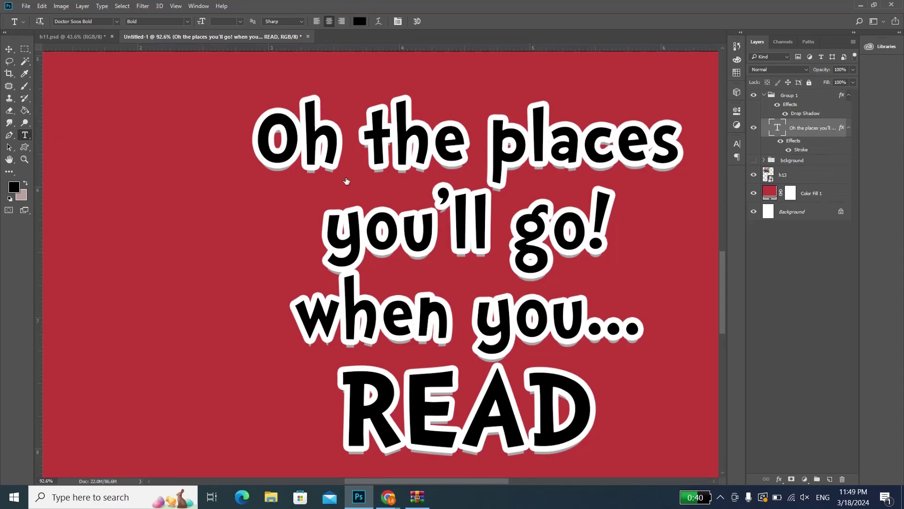
pyautogui.hscroll(1, 438, 163)
pyautogui.scroll(-2, 472, 244)
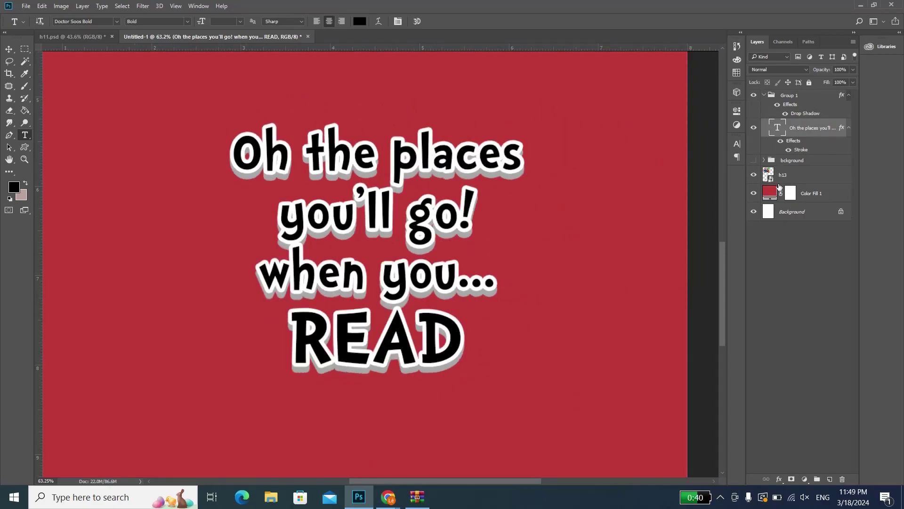
pyautogui.click(754, 160)
pyautogui.scroll(-1, 445, 204)
# Step: Nudge the lower text block slightly right and hide the red colour fill layer
pyautogui.scroll(-2, 444, 203)
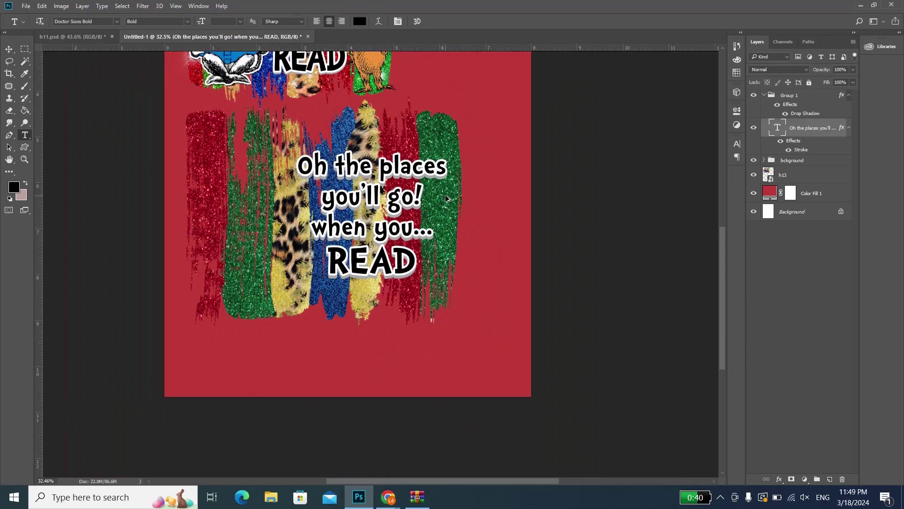
pyautogui.scroll(2, 445, 203)
pyautogui.press('v')
pyautogui.scroll(-1, 402, 282)
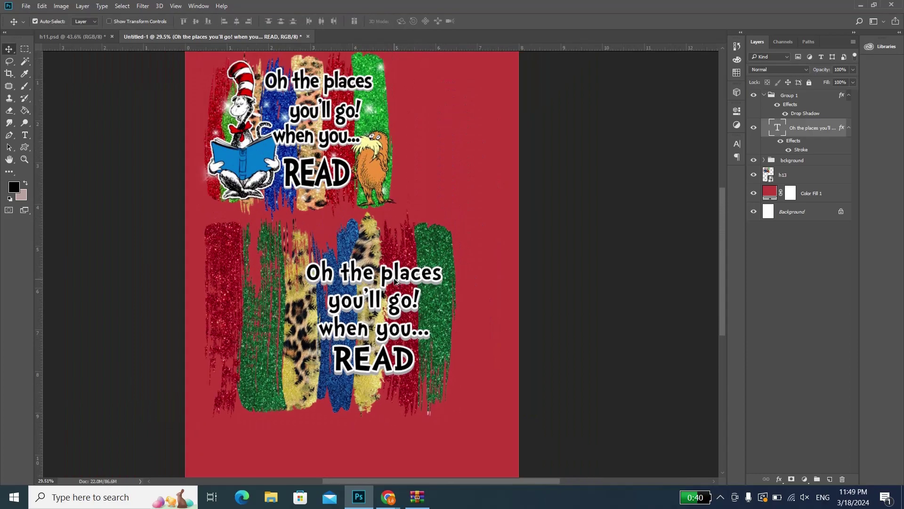
pyautogui.moveTo(406, 281); pyautogui.dragTo(416, 277)
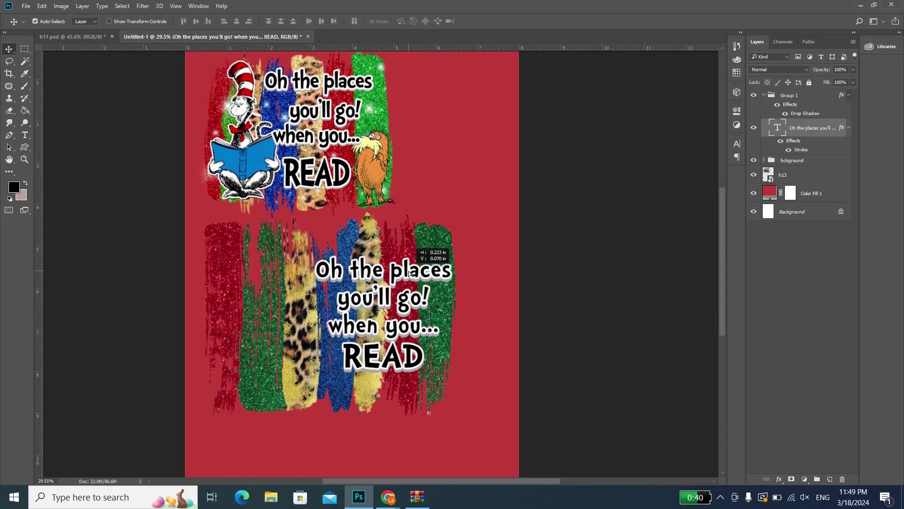
pyautogui.click(754, 193)
# Step: Switch to the h11.psd reference document to view its instructions
pyautogui.scroll(1, 267, 179)
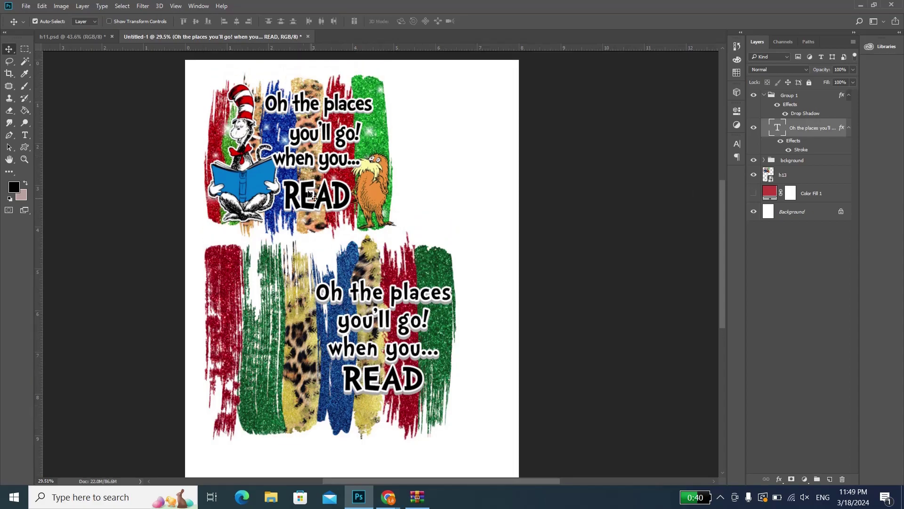
pyautogui.scroll(-1, 267, 179)
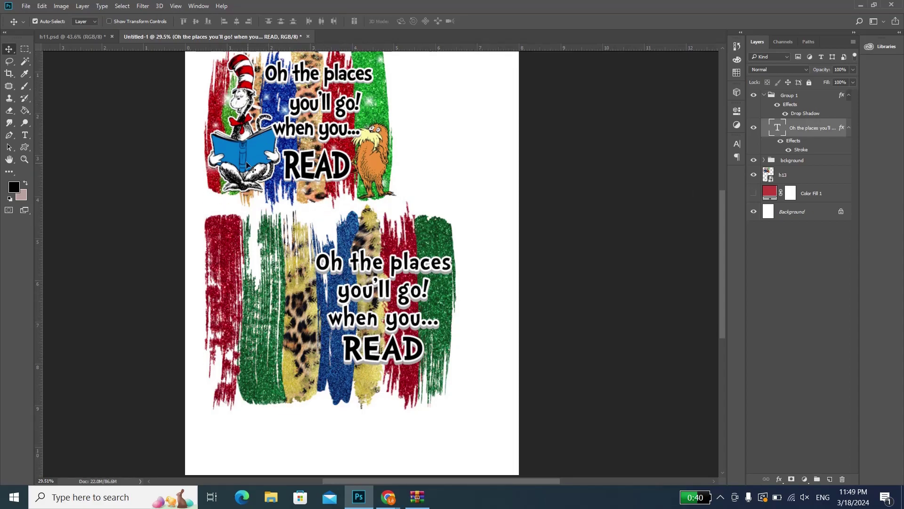
pyautogui.scroll(2, 272, 304)
pyautogui.click(81, 36)
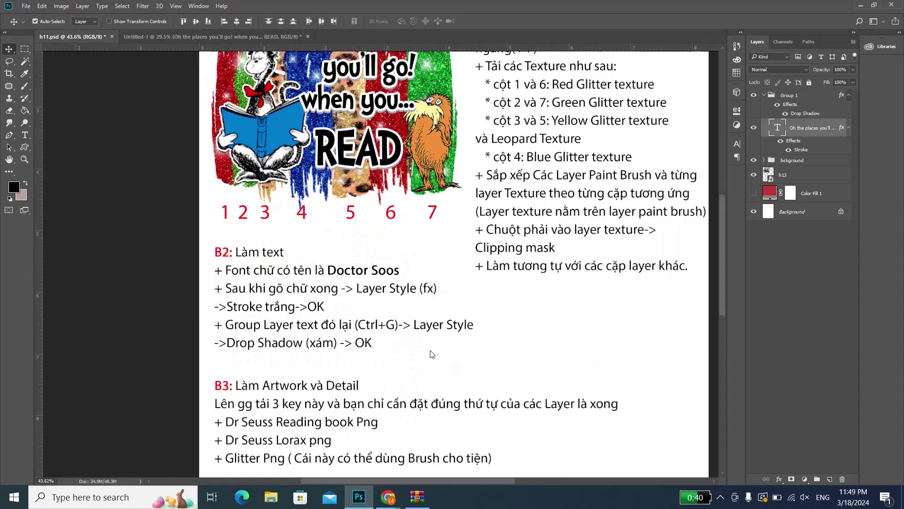
pyautogui.scroll(-2, 343, 302)
pyautogui.scroll(-1, 342, 306)
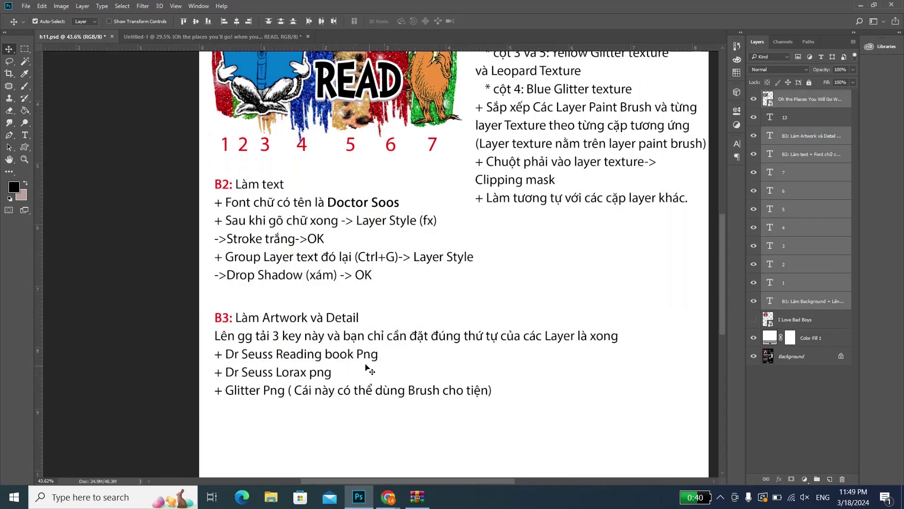
pyautogui.moveTo(388, 496)
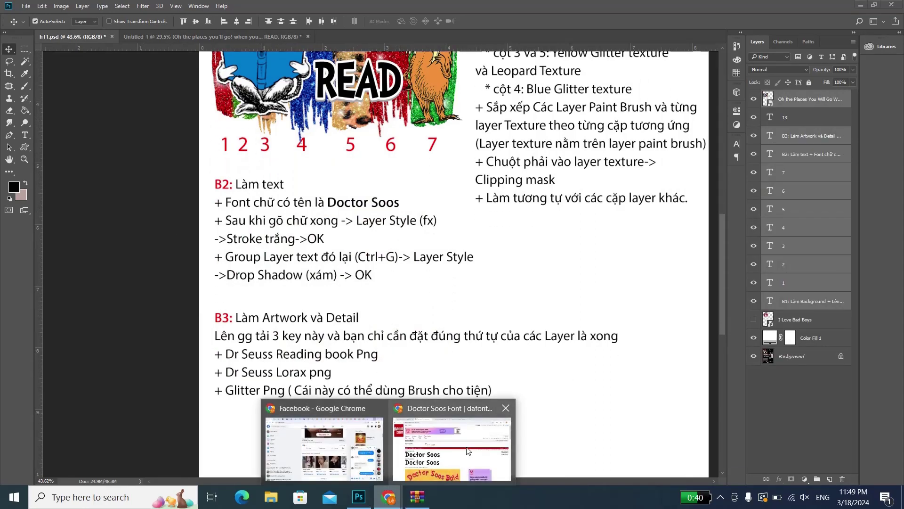
# Step: Copy the reading Cat in the Hat picture from the Google Images search in Chrome
pyautogui.click(418, 452)
pyautogui.click(360, 12)
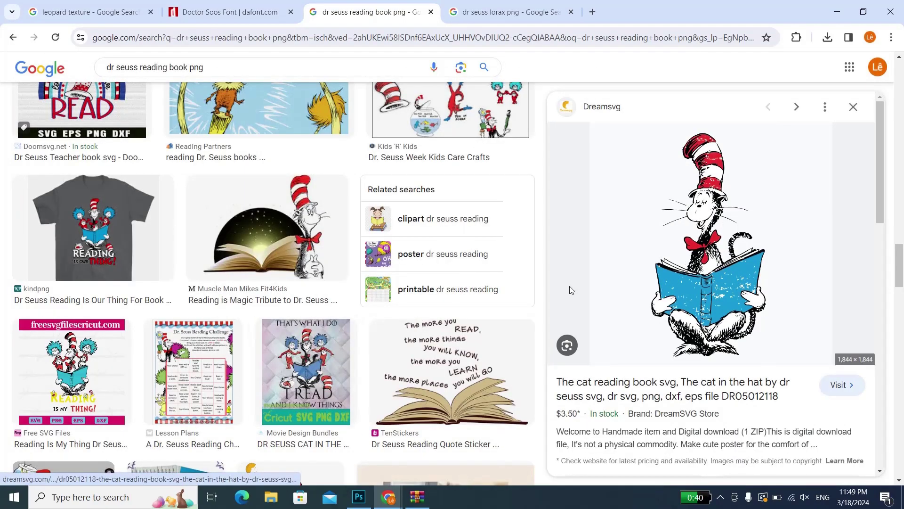
pyautogui.rightClick(680, 220)
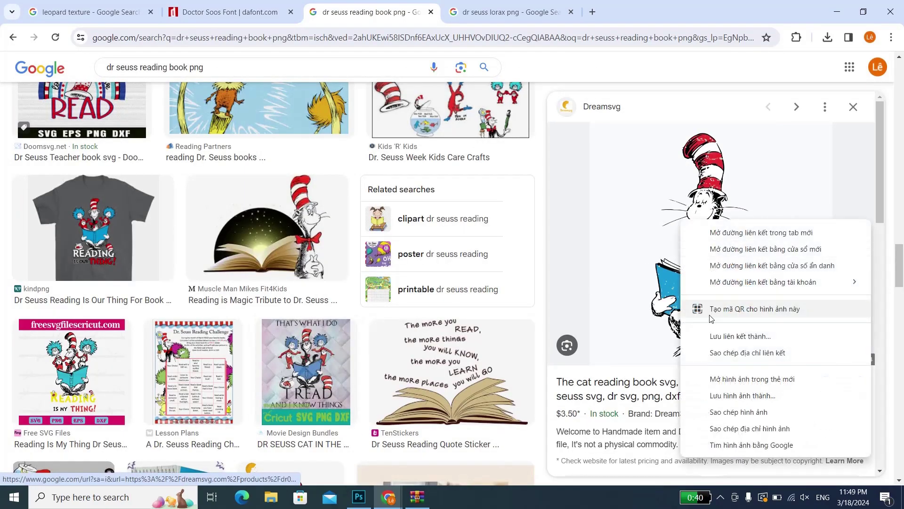
pyautogui.click(729, 412)
pyautogui.click(359, 497)
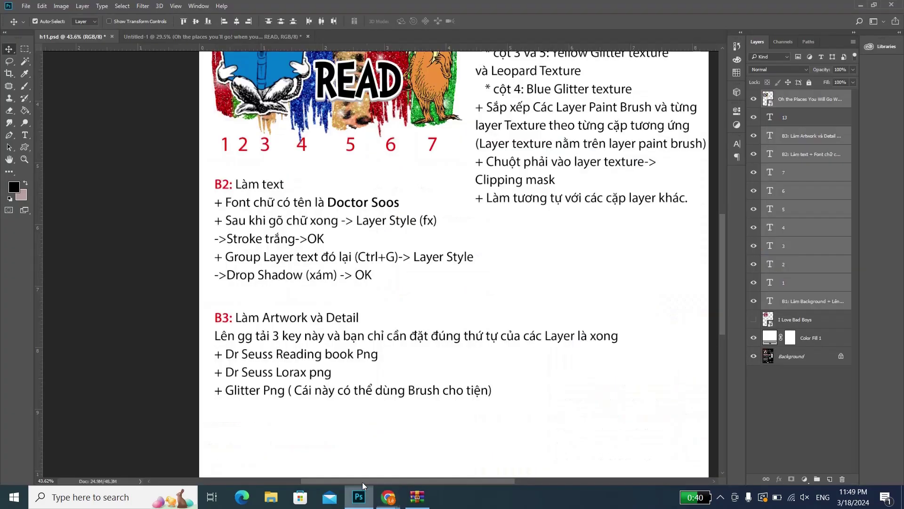
# Step: Paste the cat picture into Untitled-1 as Layer 16, scale it to about 68%, and move it to the top
pyautogui.click(241, 36)
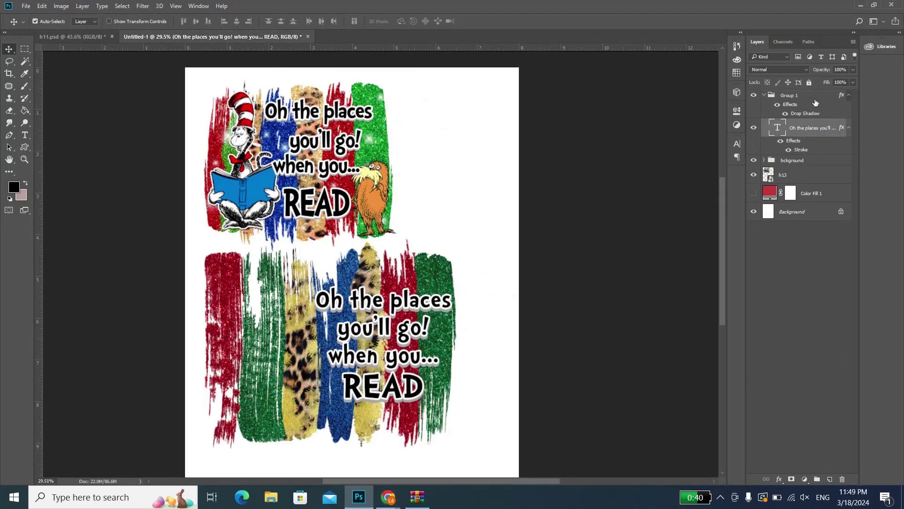
pyautogui.click(815, 103)
pyautogui.hotkey('ctrl', 'v')
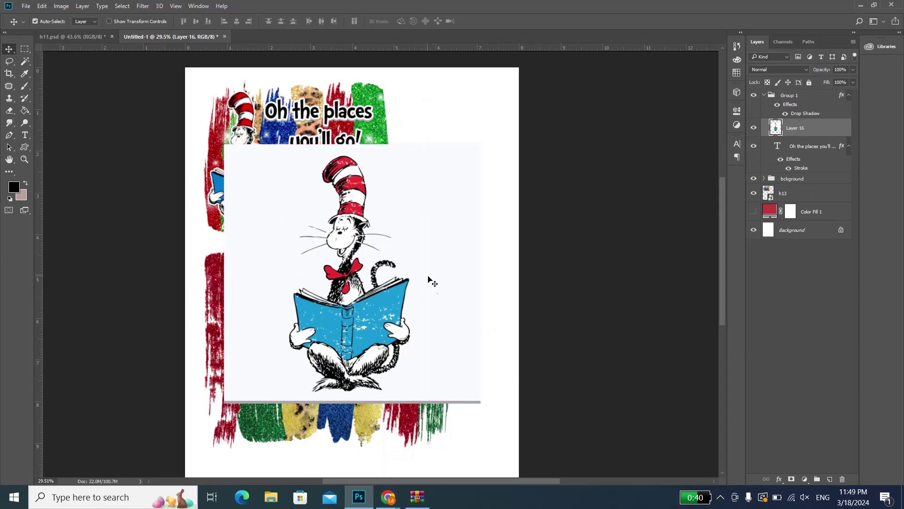
pyautogui.hotkey('ctrl', 't')
pyautogui.moveTo(481, 402); pyautogui.dragTo(446, 377)
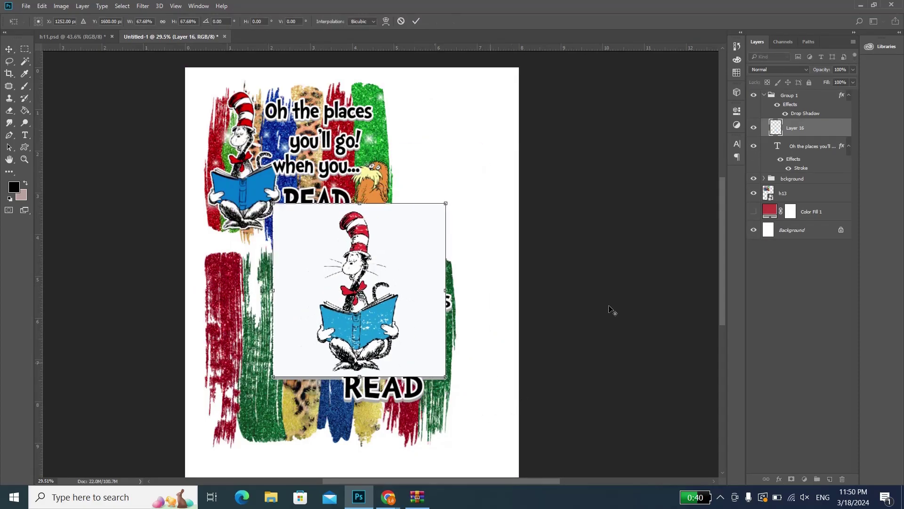
pyautogui.press('Return')
pyautogui.moveTo(800, 127); pyautogui.dragTo(798, 89)
pyautogui.scroll(2, 427, 244)
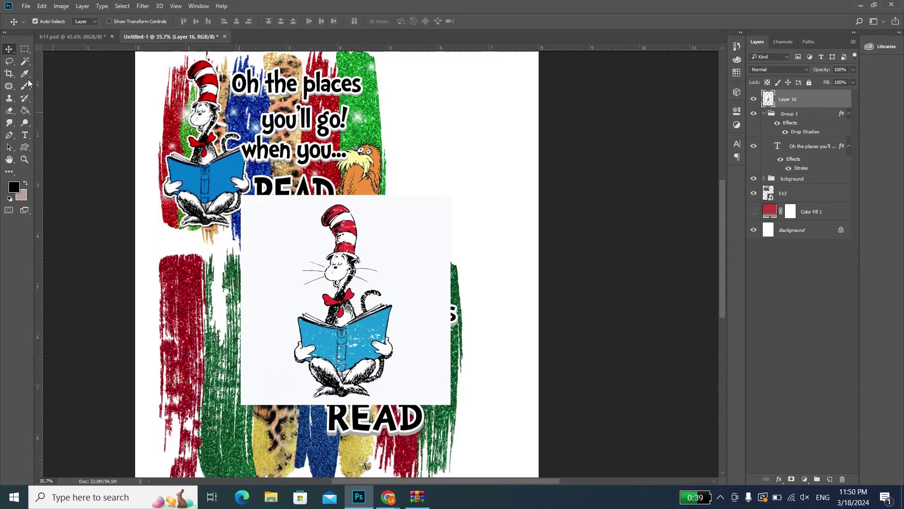
pyautogui.click(26, 60)
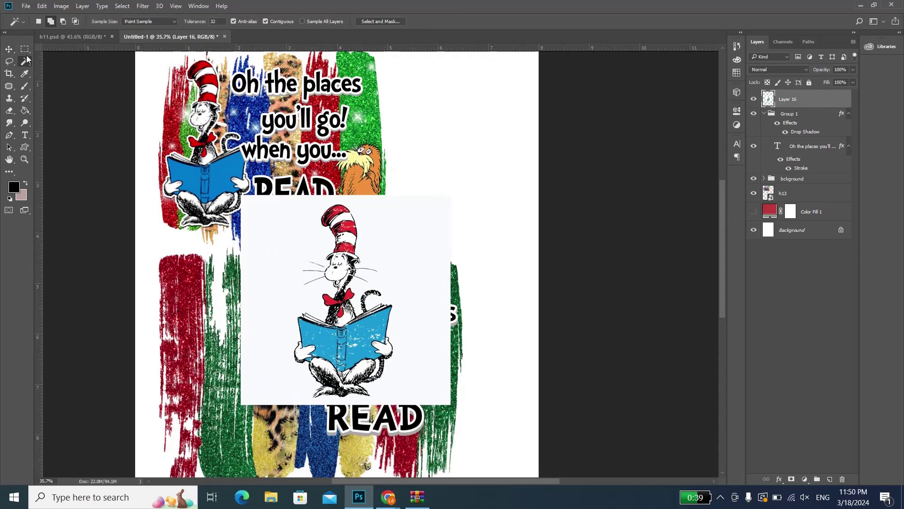
# Step: Delete the cat picture's white background using a Magic Wand selection, then deselect
pyautogui.click(289, 245)
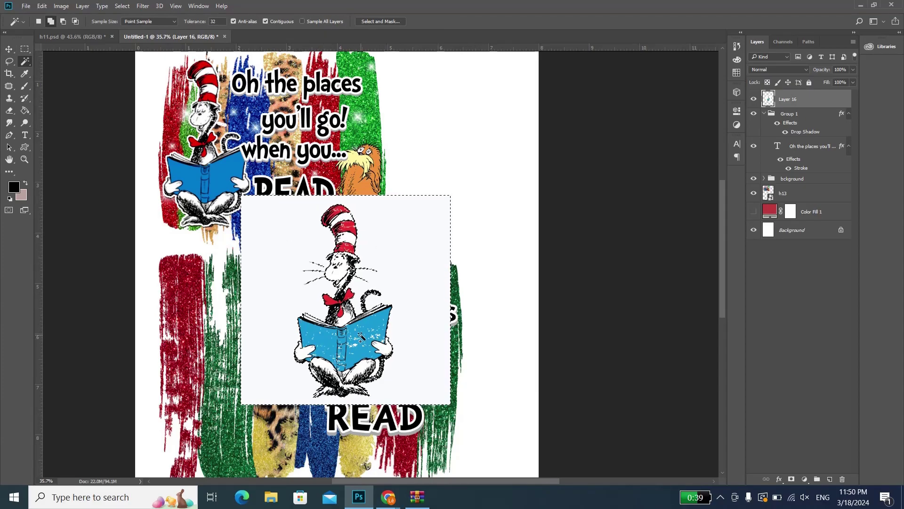
pyautogui.scroll(2, 360, 337)
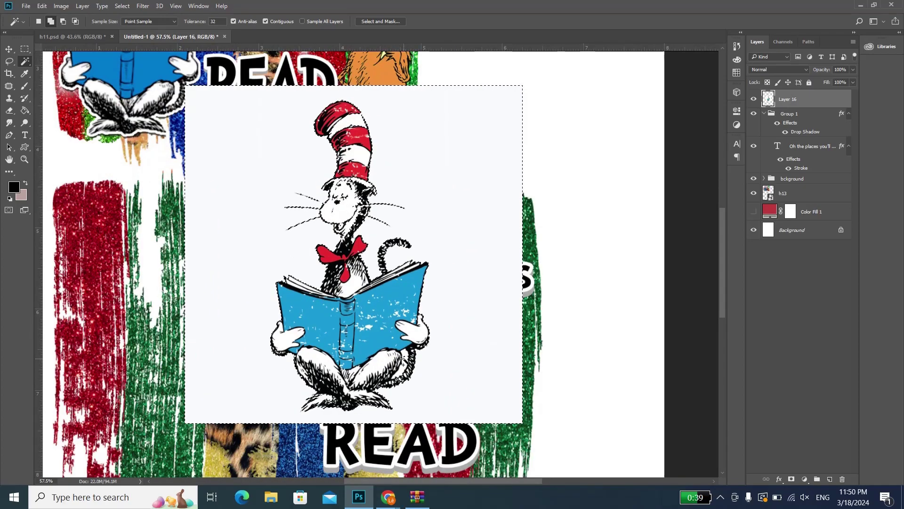
pyautogui.press('Delete')
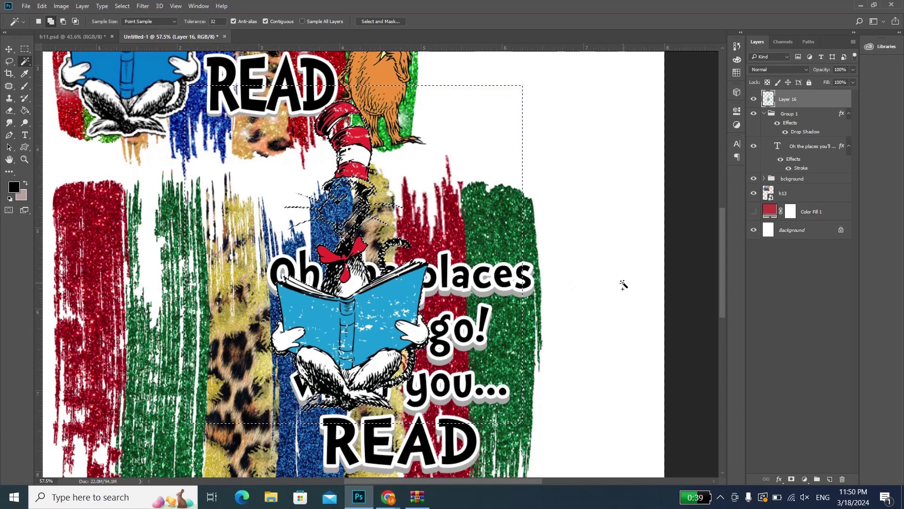
pyautogui.hotkey('ctrl', 'd')
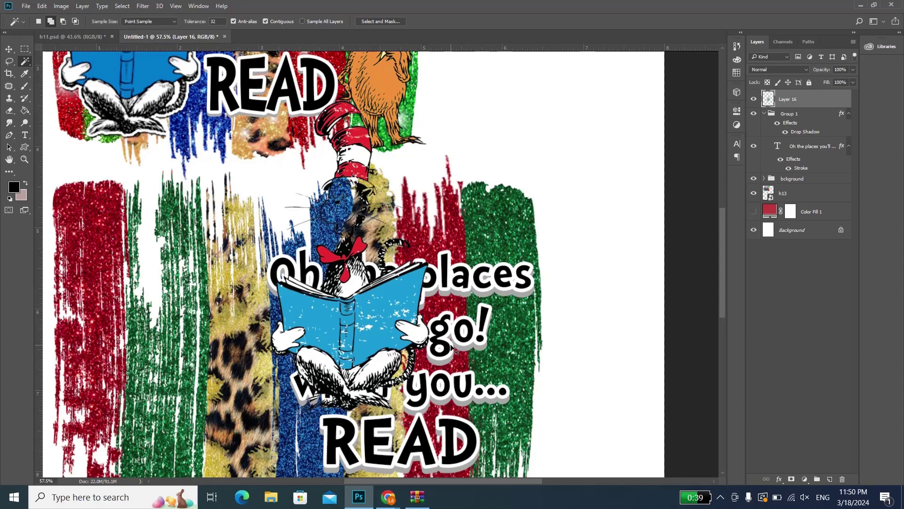
pyautogui.scroll(-2, 442, 314)
pyautogui.hotkey('ctrl', 't')
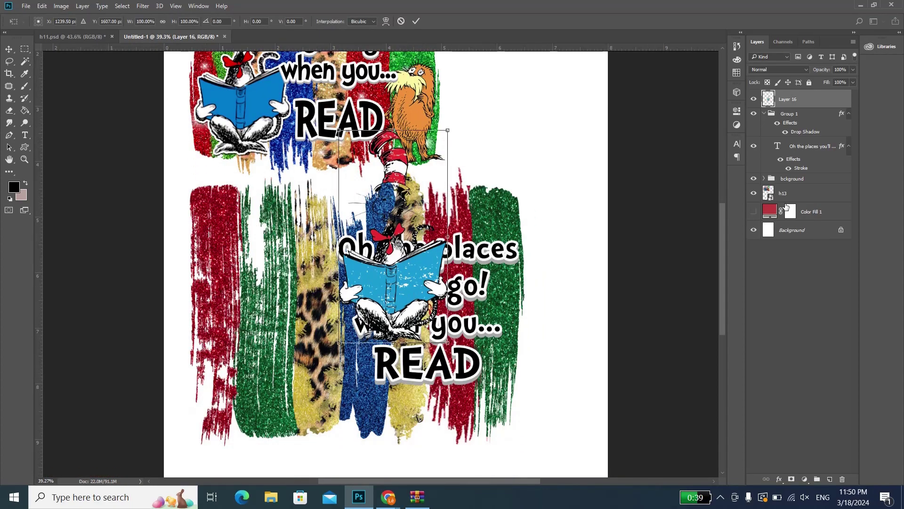
pyautogui.press('Return')
pyautogui.press('w')
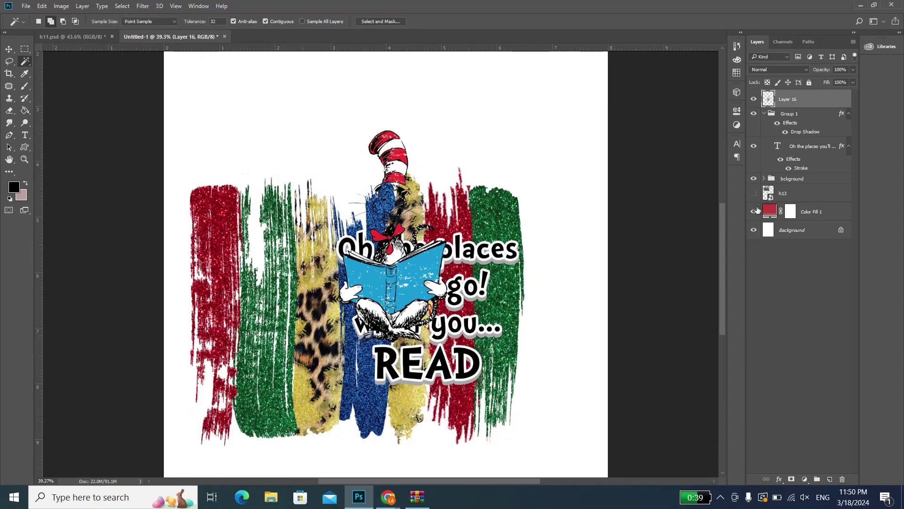
# Step: Show the red fill, hide the glitter strokes, and move the cat toward the upper left
pyautogui.click(754, 179)
pyautogui.press('v')
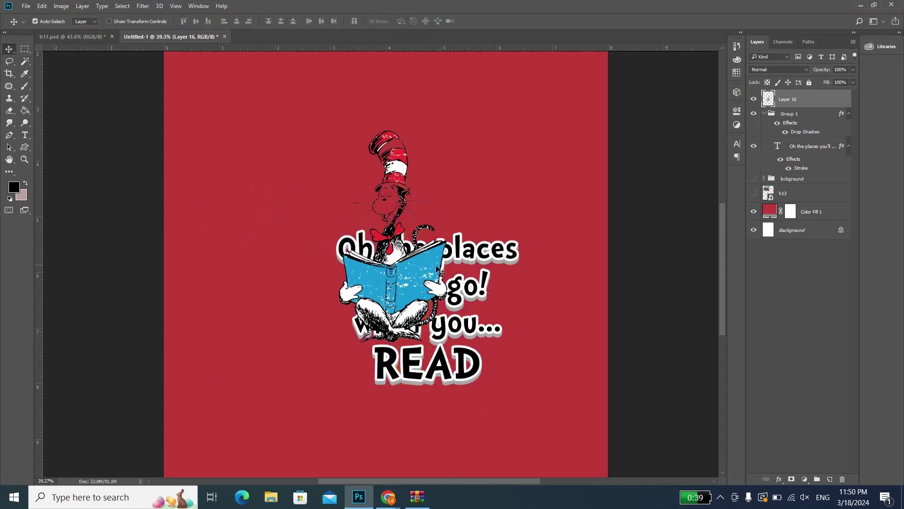
pyautogui.moveTo(413, 269)
pyautogui.mouseDown()
pyautogui.moveTo(312, 177)
pyautogui.moveTo(271, 202)
pyautogui.mouseUp()
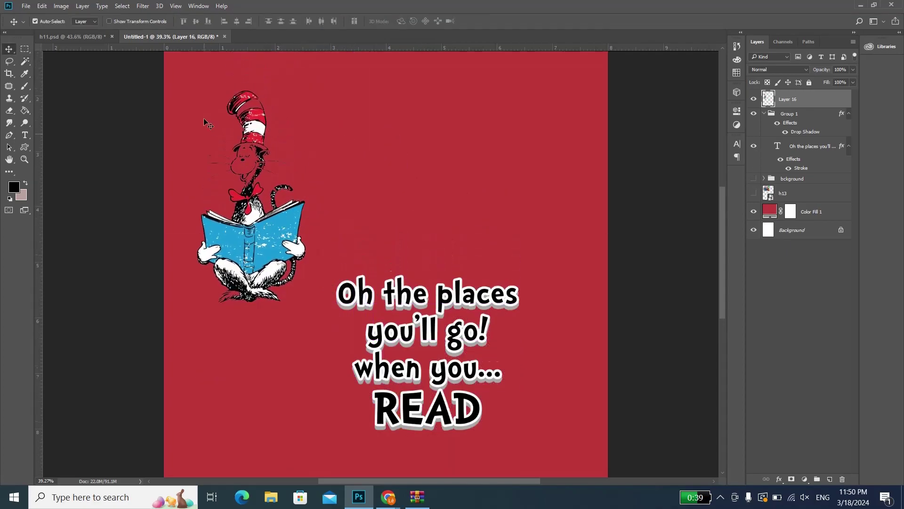
pyautogui.scroll(3, 271, 203)
pyautogui.scroll(3, 292, 272)
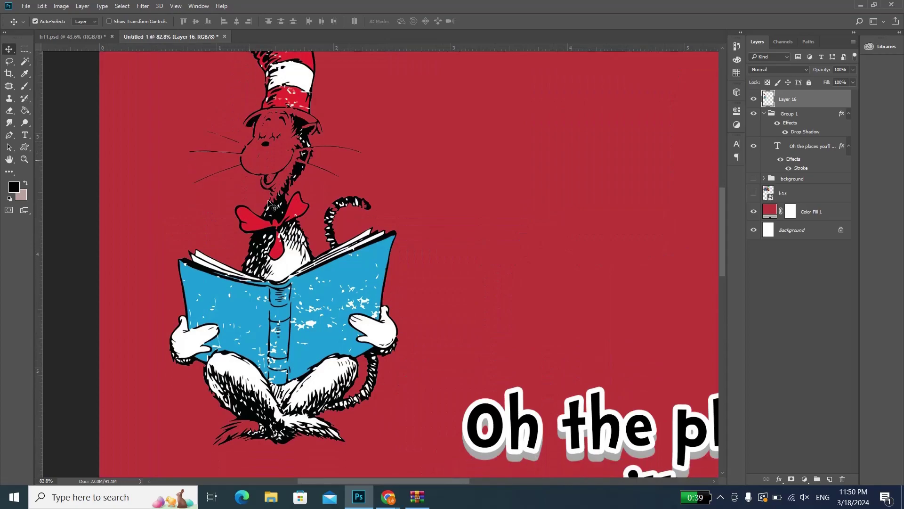
pyautogui.scroll(2, 292, 272)
pyautogui.scroll(2, 285, 98)
pyautogui.scroll(2, 264, 127)
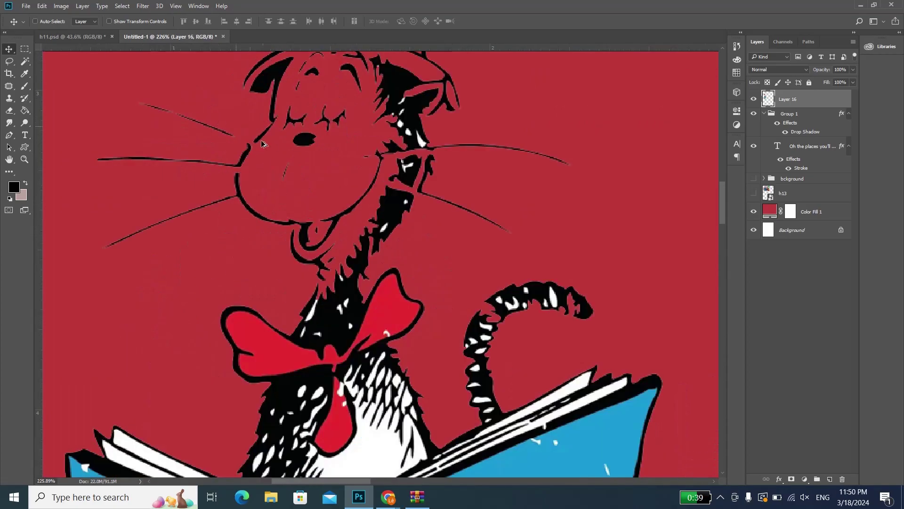
pyautogui.scroll(2, 248, 148)
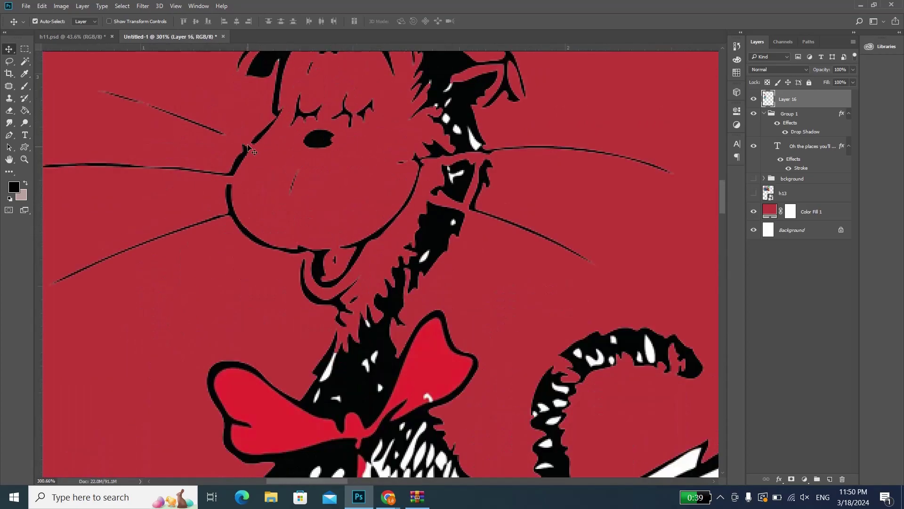
# Step: Hide and reshow the red fill to inspect the cat's cut-out edges
pyautogui.click(754, 211)
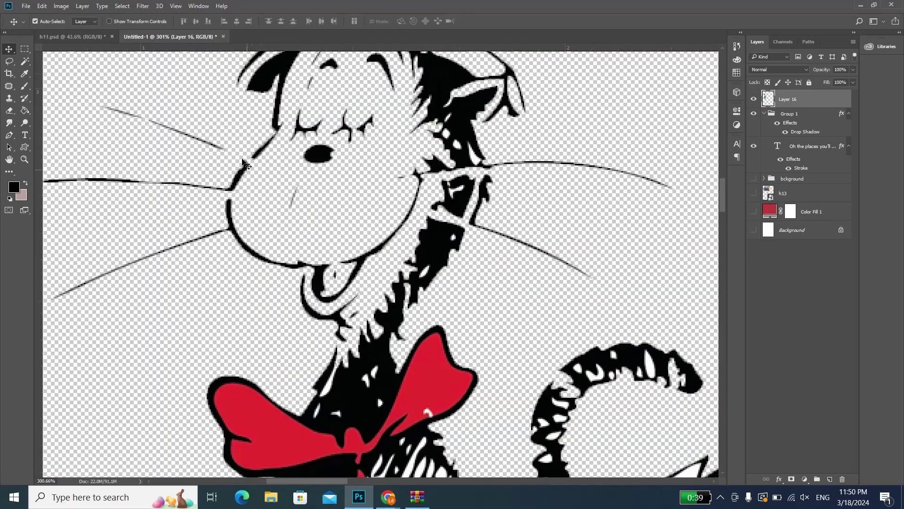
pyautogui.scroll(2, 351, 168)
pyautogui.click(30, 61)
pyautogui.rightClick(26, 63)
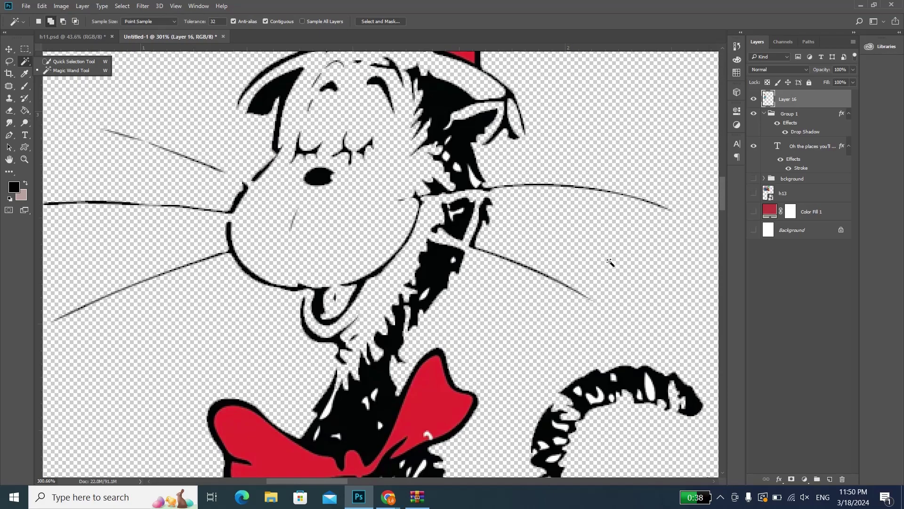
pyautogui.click(754, 212)
pyautogui.scroll(-5, 346, 218)
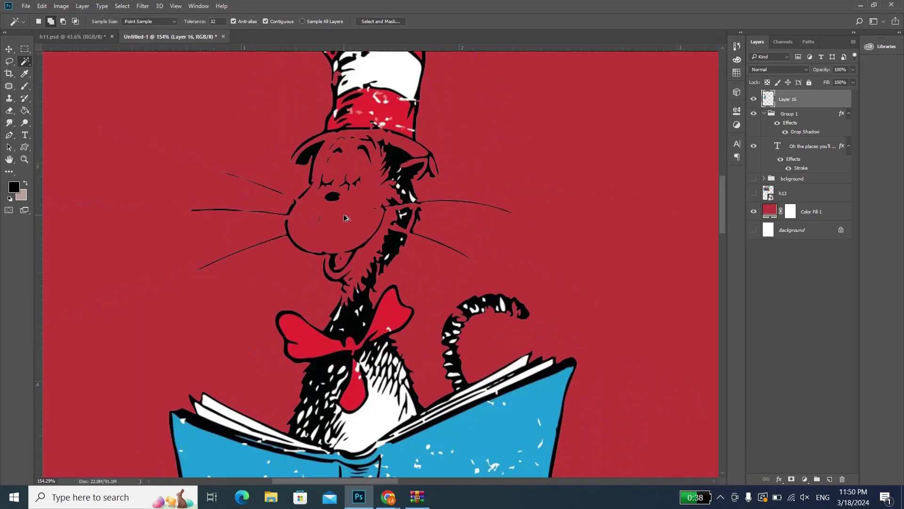
pyautogui.scroll(-3, 345, 217)
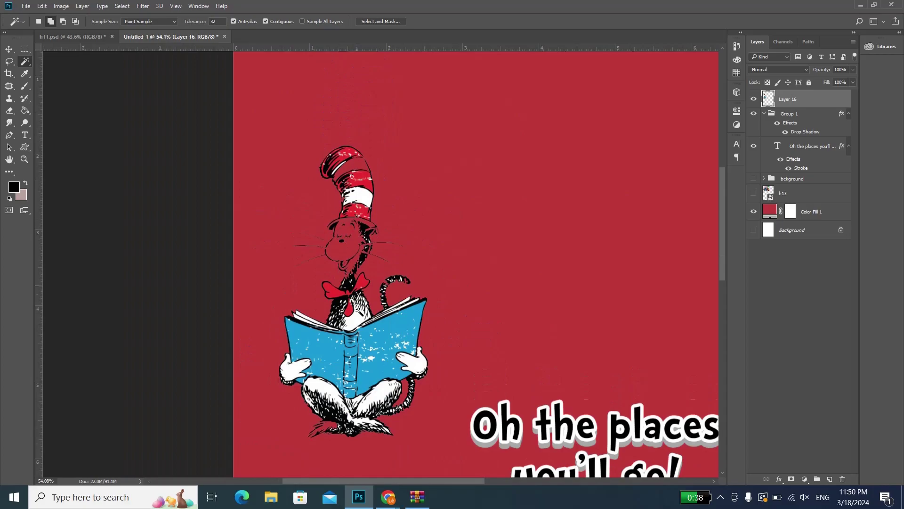
pyautogui.scroll(2, 332, 438)
pyautogui.scroll(1, 333, 438)
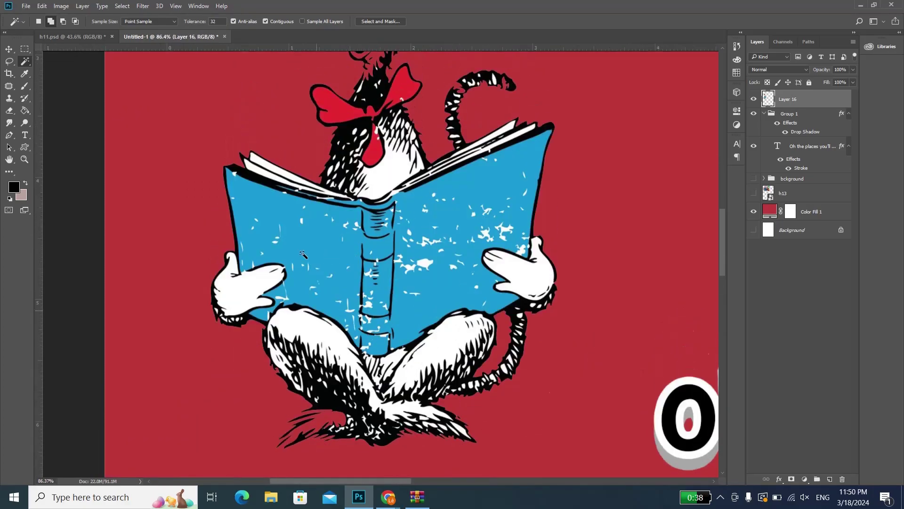
pyautogui.scroll(-2, 335, 268)
pyautogui.scroll(1, 336, 268)
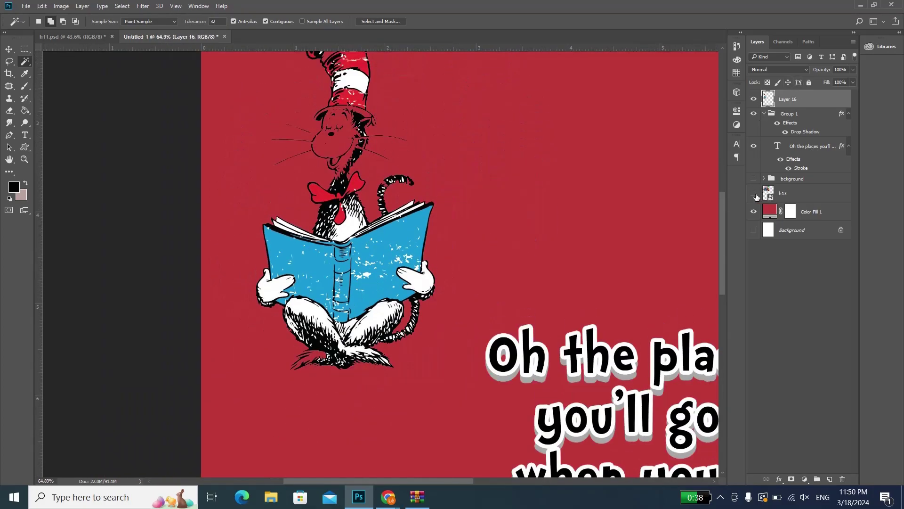
pyautogui.scroll(-2, 328, 197)
pyautogui.scroll(-1, 328, 197)
# Step: Move the cat down beside the lower 'Oh the places' text
pyautogui.press('v')
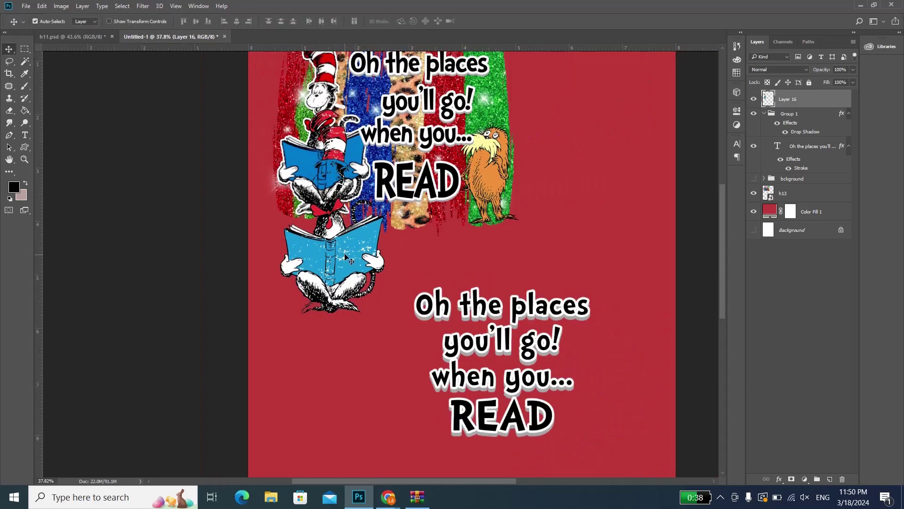
pyautogui.moveTo(344, 259); pyautogui.dragTo(358, 385)
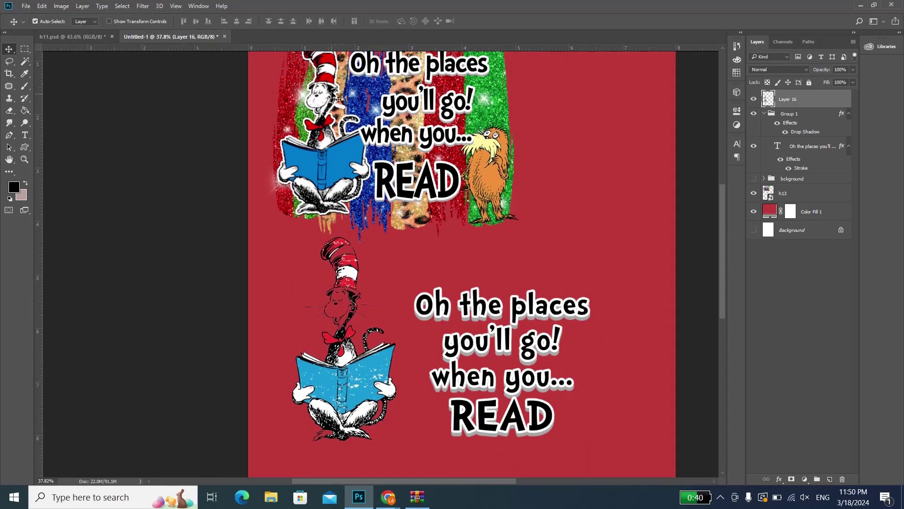
pyautogui.scroll(1, 337, 98)
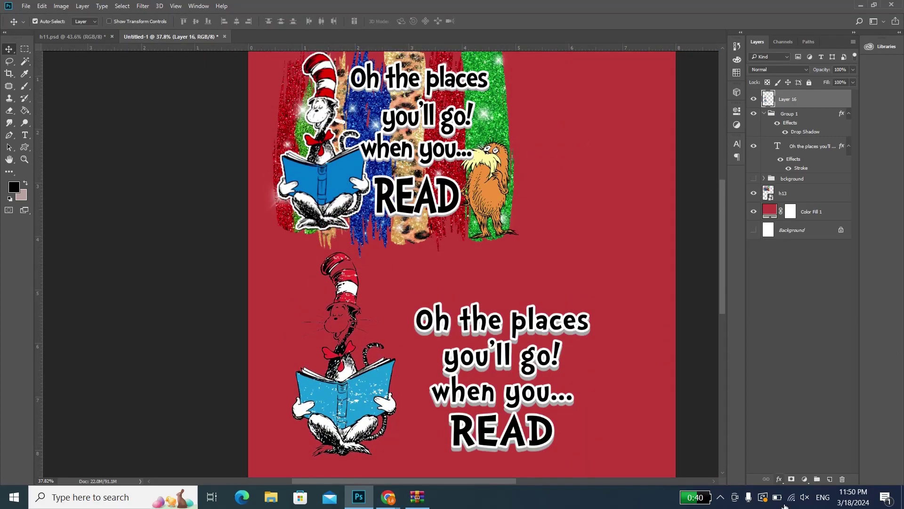
# Step: Give the cat layer a white 13 px outside Stroke
pyautogui.click(780, 478)
pyautogui.press('Escape')
pyautogui.press('space')
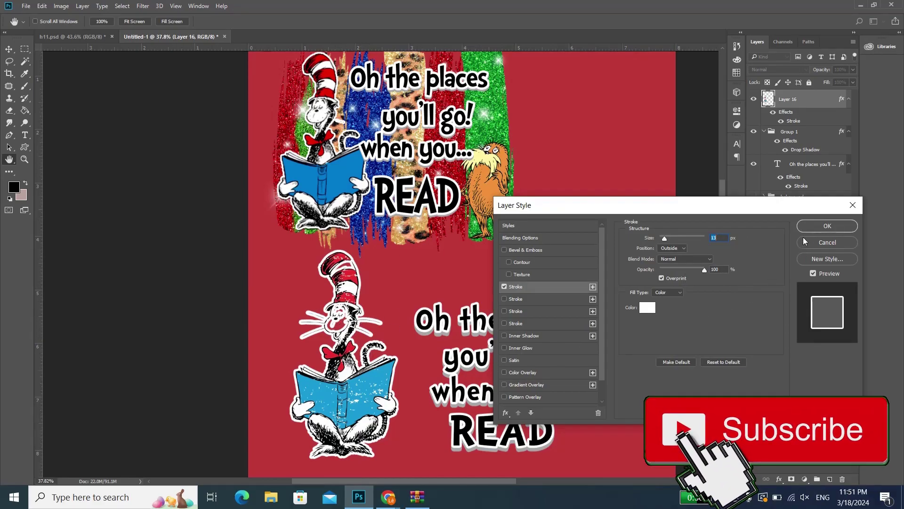
pyautogui.click(827, 225)
pyautogui.click(804, 136)
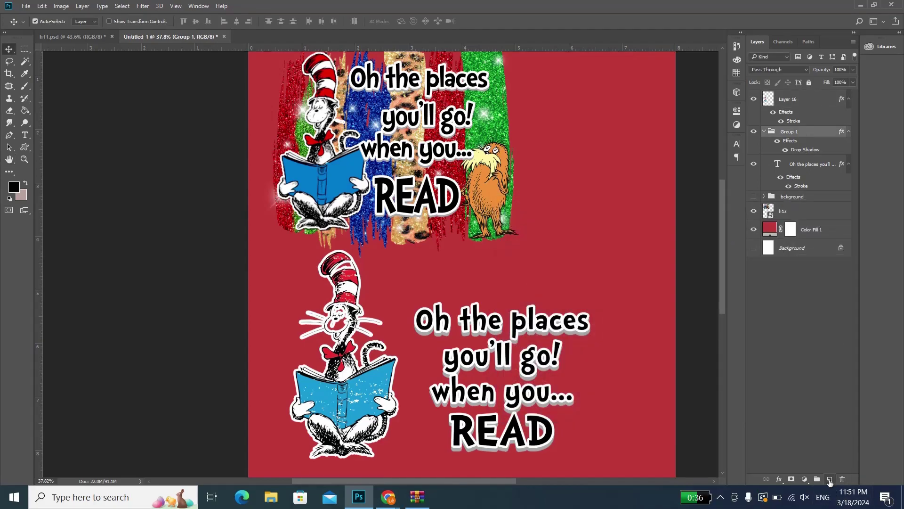
# Step: Add a new layer above Group 1 and set up a hard round brush in white #ffffff
pyautogui.click(830, 480)
pyautogui.moveTo(808, 165); pyautogui.dragTo(804, 128)
pyautogui.press('b')
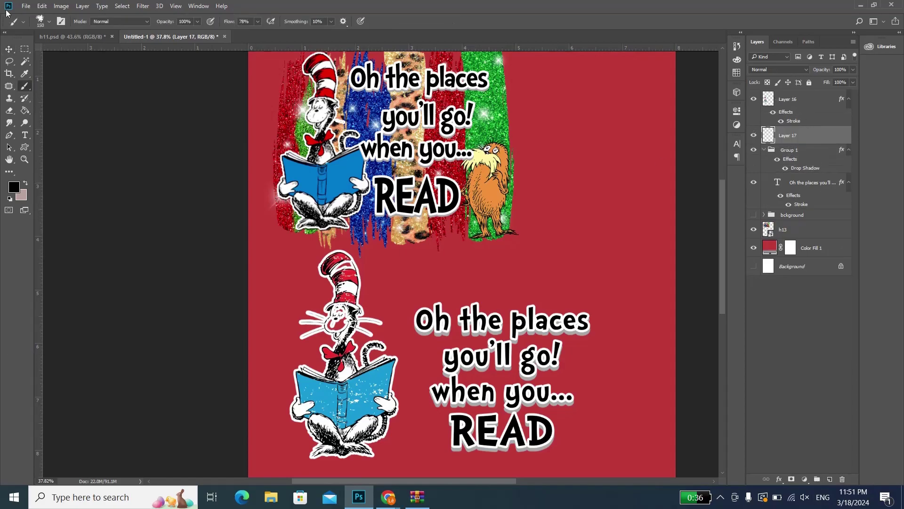
pyautogui.click(49, 21)
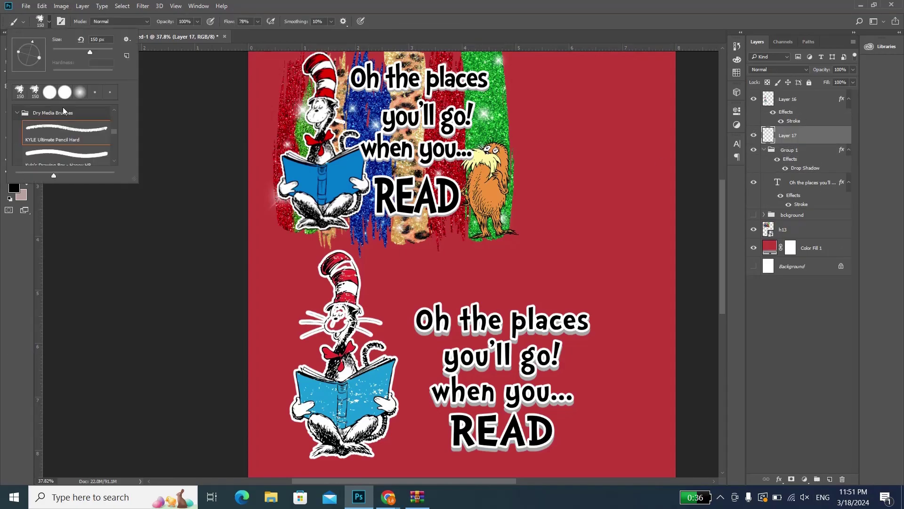
pyautogui.doubleClick(52, 93)
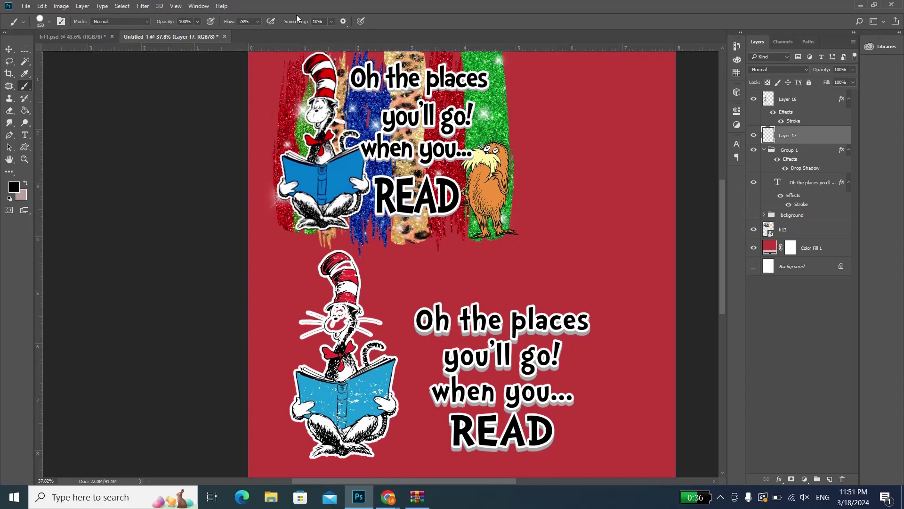
pyautogui.click(14, 186)
pyautogui.write('ffffff')
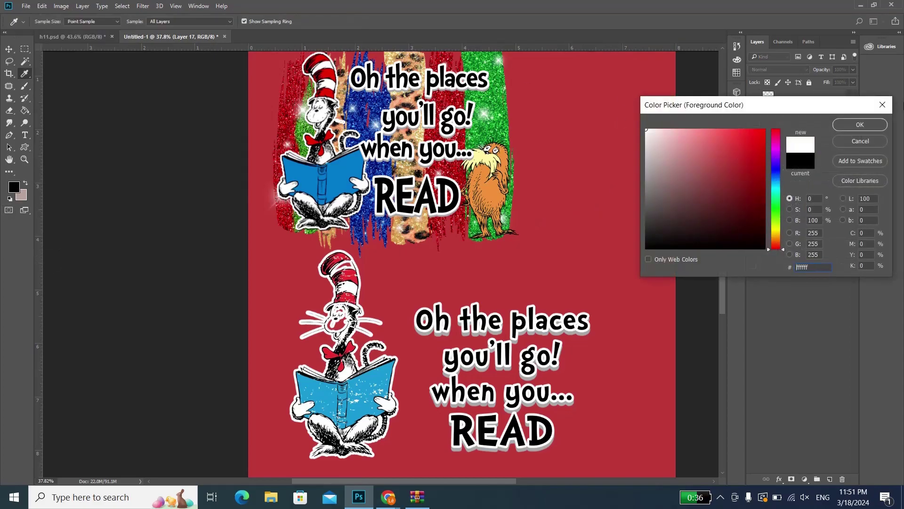
pyautogui.click(860, 124)
# Step: Paint white over the cat's mouth, tongue and pink face patches
pyautogui.scroll(4, 344, 330)
pyautogui.scroll(3, 358, 325)
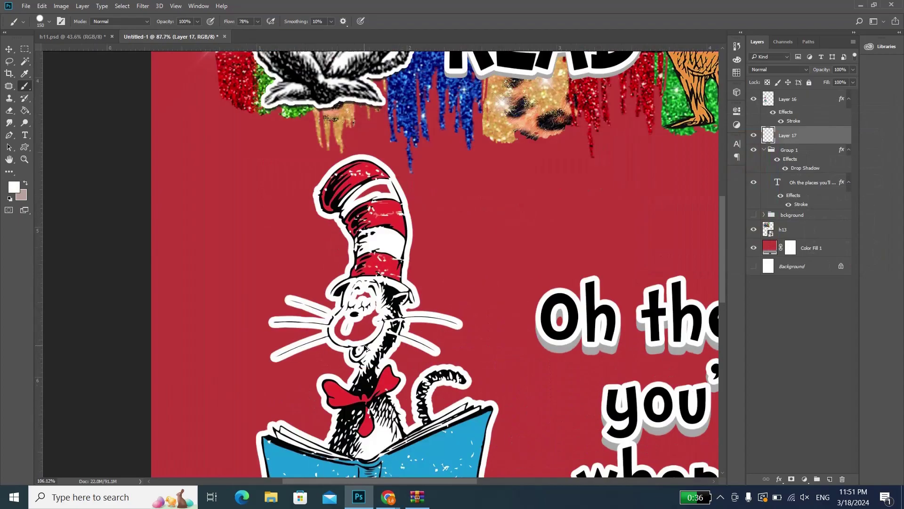
pyautogui.scroll(3, 376, 315)
pyautogui.moveTo(383, 311); pyautogui.dragTo(358, 325)
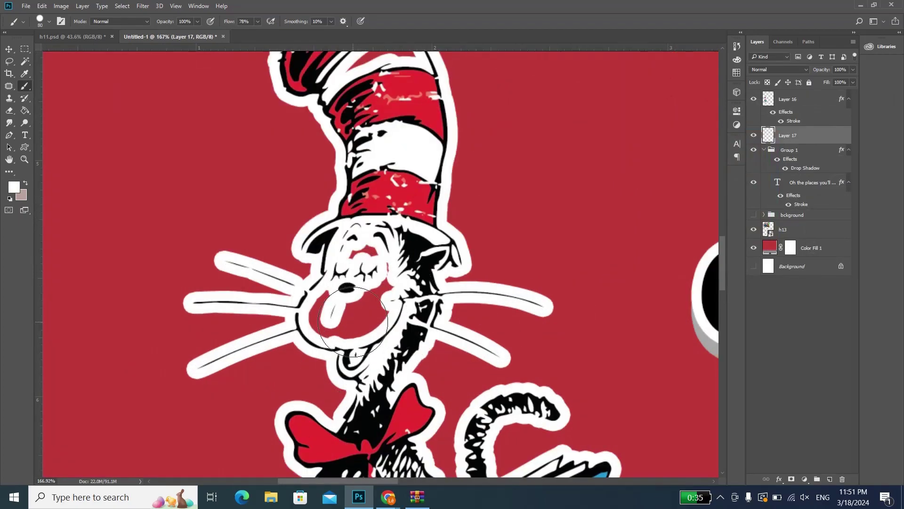
pyautogui.press('[')
pyautogui.press('[')
pyautogui.press('[')
pyautogui.moveTo(372, 247); pyautogui.dragTo(329, 325)
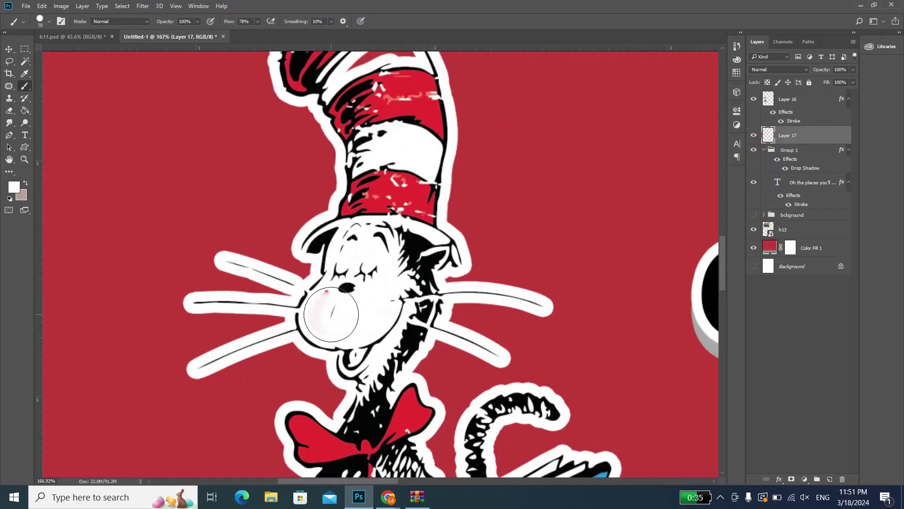
pyautogui.press('[')
pyautogui.press('[')
# Step: Paint white over the cat's hat stripe and zoom back out
pyautogui.scroll(1, 398, 150)
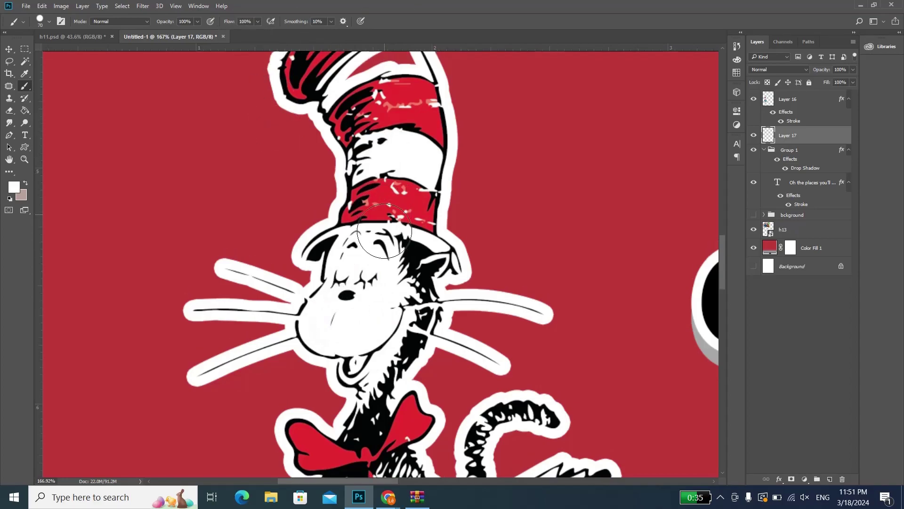
pyautogui.scroll(2, 385, 147)
pyautogui.scroll(3, 385, 148)
pyautogui.moveTo(337, 160); pyautogui.dragTo(419, 123)
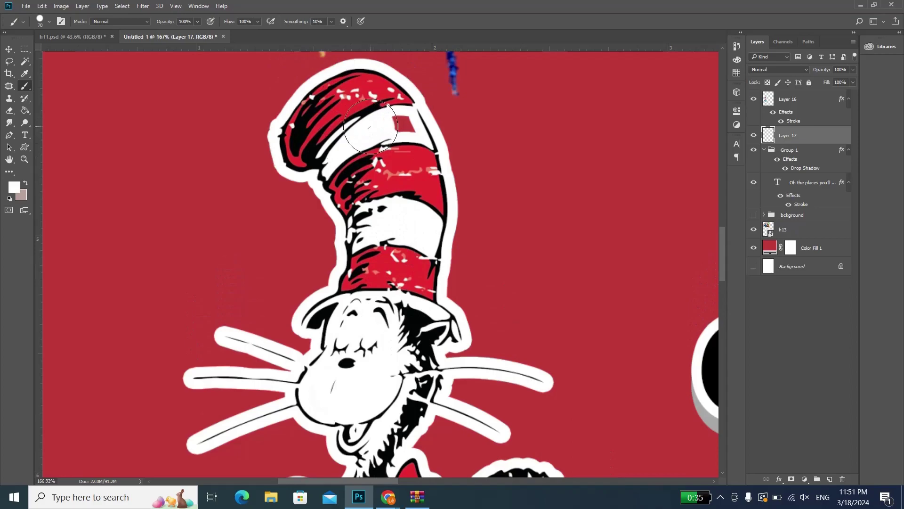
pyautogui.scroll(-2, 421, 280)
pyautogui.scroll(-3, 421, 280)
pyautogui.scroll(-3, 421, 279)
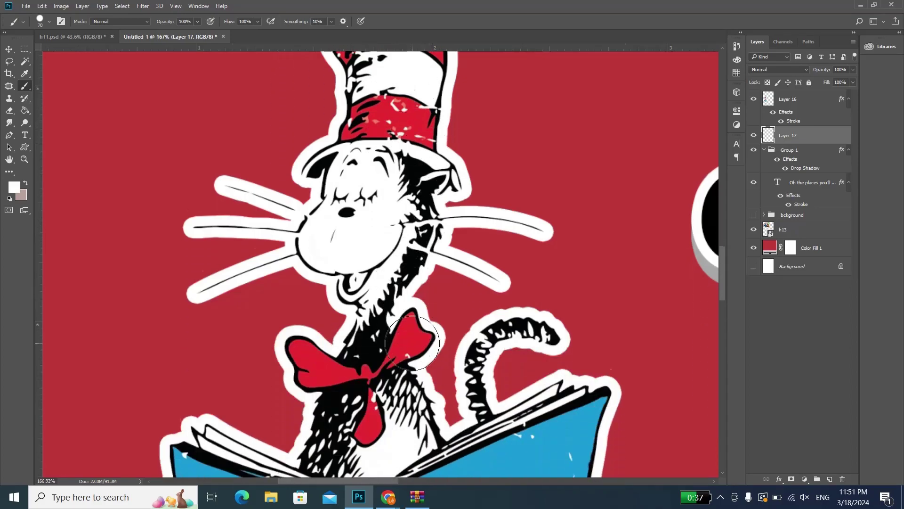
pyautogui.scroll(-2, 442, 400)
pyautogui.scroll(-2, 447, 420)
pyautogui.scroll(-2, 446, 420)
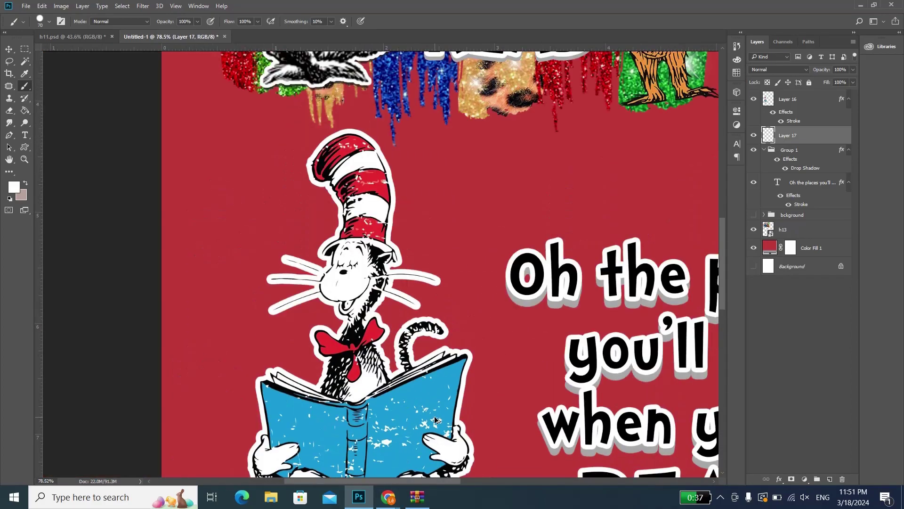
pyautogui.scroll(-2, 424, 400)
pyautogui.scroll(-1, 394, 382)
pyautogui.scroll(-3, 394, 383)
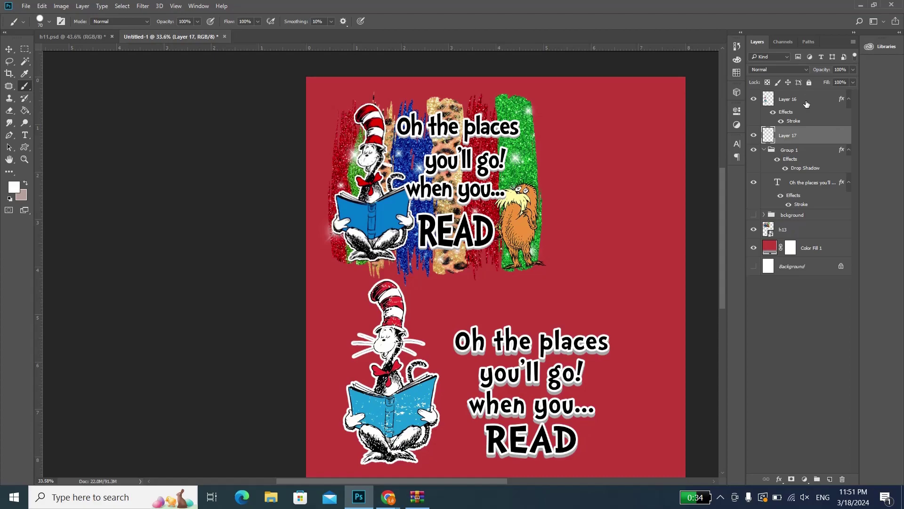
# Step: Merge Layer 17's white paint into the cat's Layer 16 with Merge Layers
pyautogui.keyDown('ctrl'); pyautogui.click(819, 104); pyautogui.keyUp('ctrl')
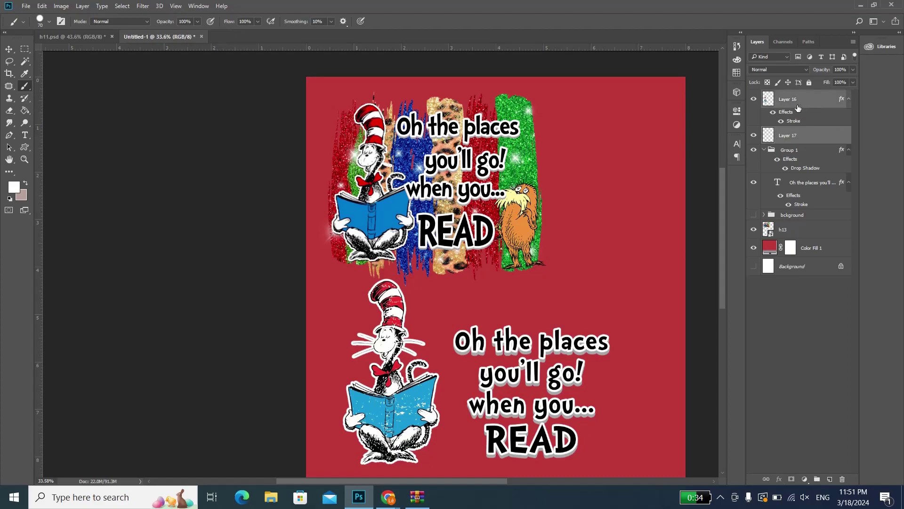
pyautogui.rightClick(804, 103)
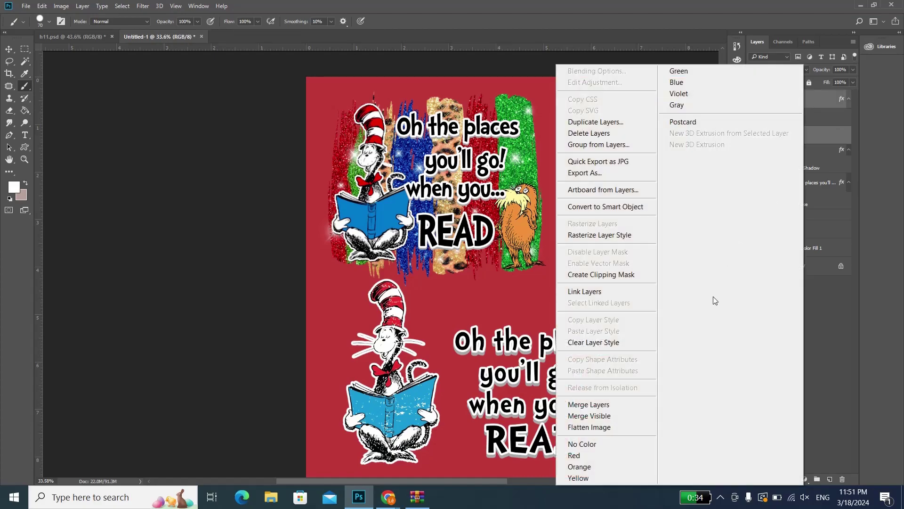
pyautogui.click(602, 401)
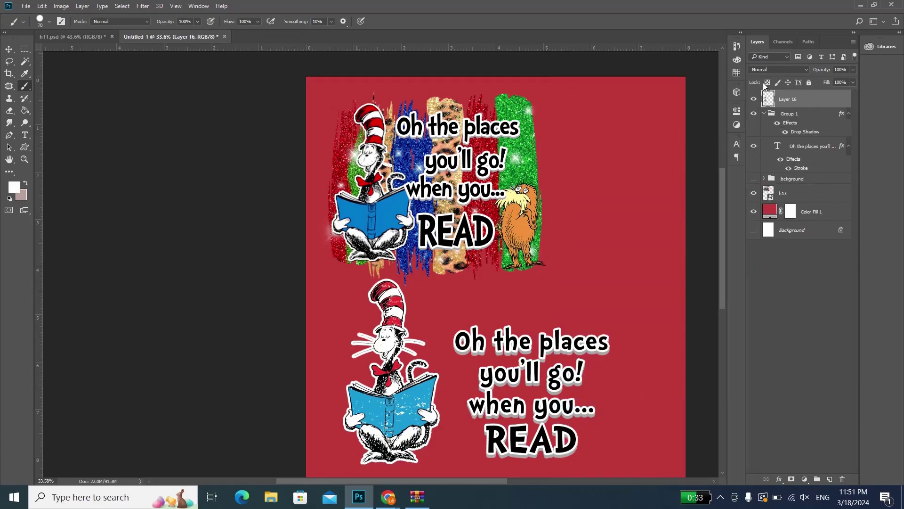
pyautogui.scroll(-2, 380, 270)
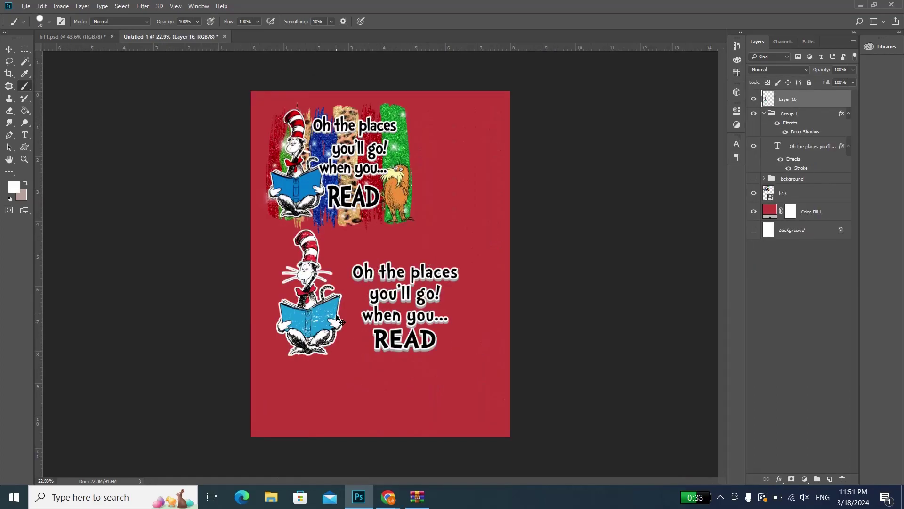
# Step: Nudge the lower cat slightly right and scale it down a little
pyautogui.hotkey('ctrl', 't')
pyautogui.scroll(1, 326, 337)
pyautogui.moveTo(325, 337); pyautogui.dragTo(330, 337)
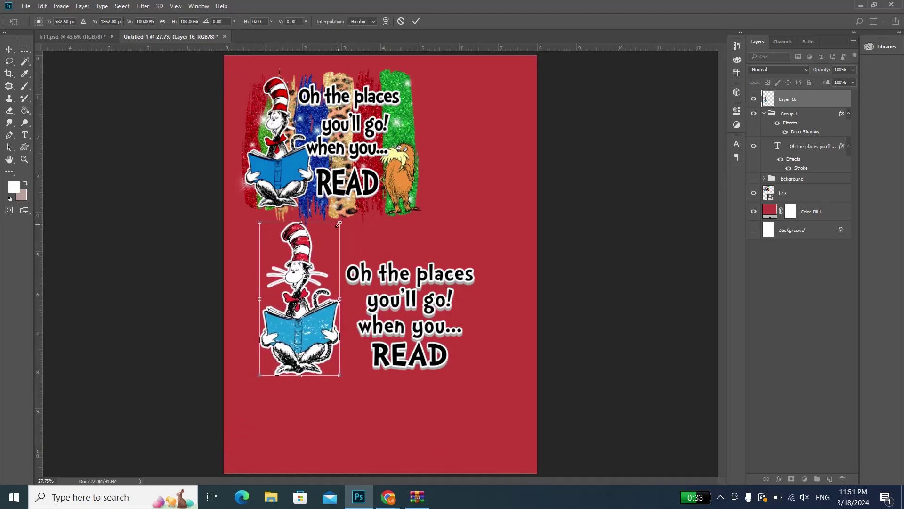
pyautogui.moveTo(339, 222)
pyautogui.mouseDown()
pyautogui.moveTo(335, 230)
pyautogui.moveTo(340, 221)
pyautogui.mouseUp()
pyautogui.click(416, 21)
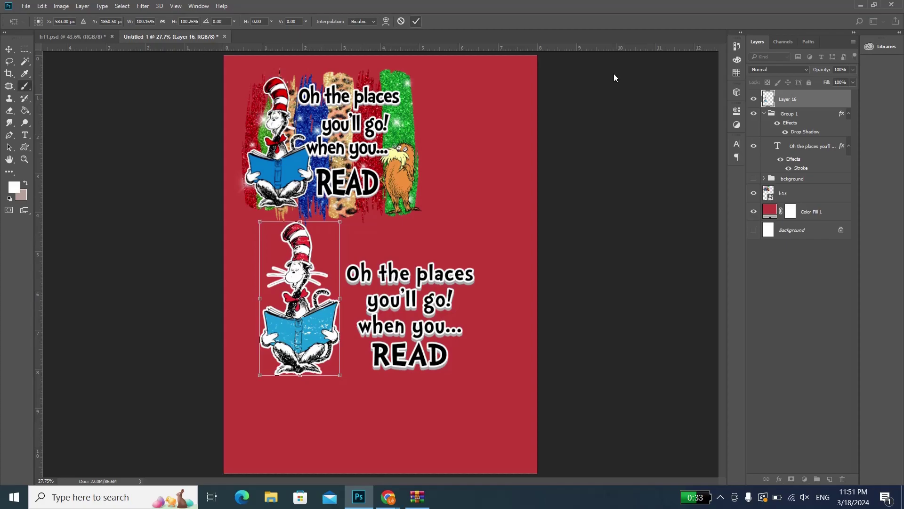
# Step: Move Group 1's quote text beside the cat, enlarge it to about 123%, and stack it above Layer 16
pyautogui.click(800, 116)
pyautogui.hotkey('ctrl', 't')
pyautogui.moveTo(434, 312)
pyautogui.mouseDown()
pyautogui.moveTo(417, 315)
pyautogui.moveTo(417, 281)
pyautogui.mouseUp()
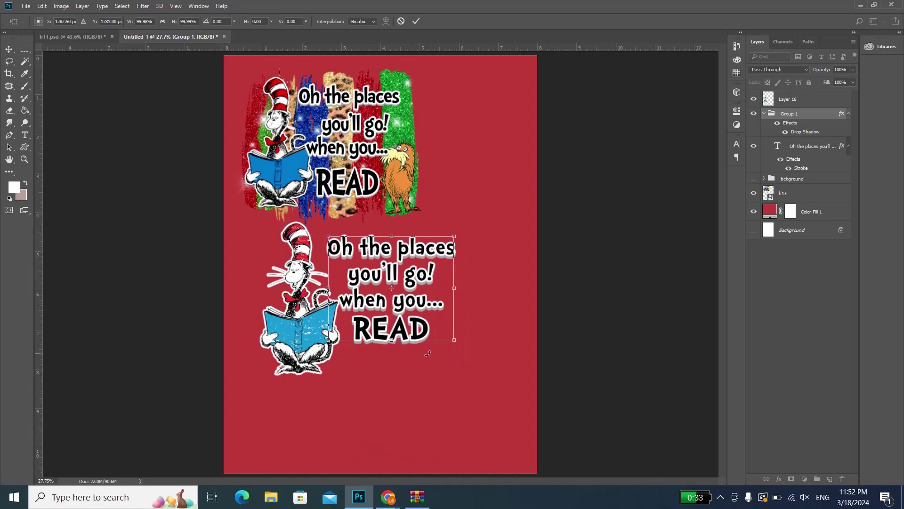
pyautogui.moveTo(455, 341); pyautogui.dragTo(482, 363)
pyautogui.moveTo(432, 341); pyautogui.dragTo(425, 333)
pyautogui.press('Return')
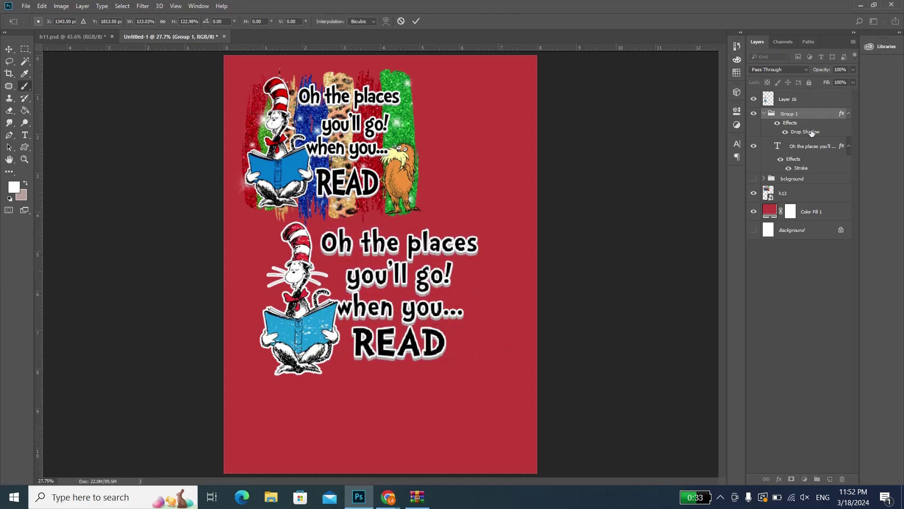
pyautogui.press('b')
pyautogui.moveTo(817, 116); pyautogui.dragTo(800, 95)
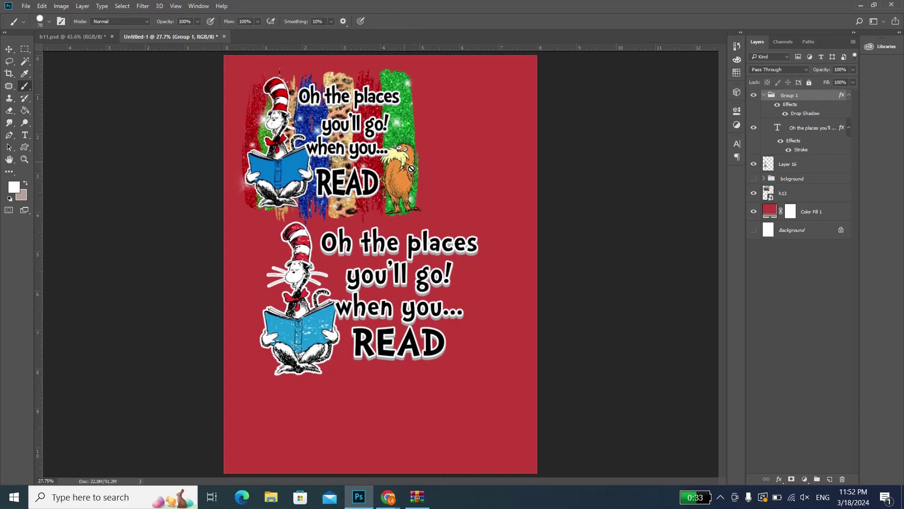
pyautogui.click(76, 35)
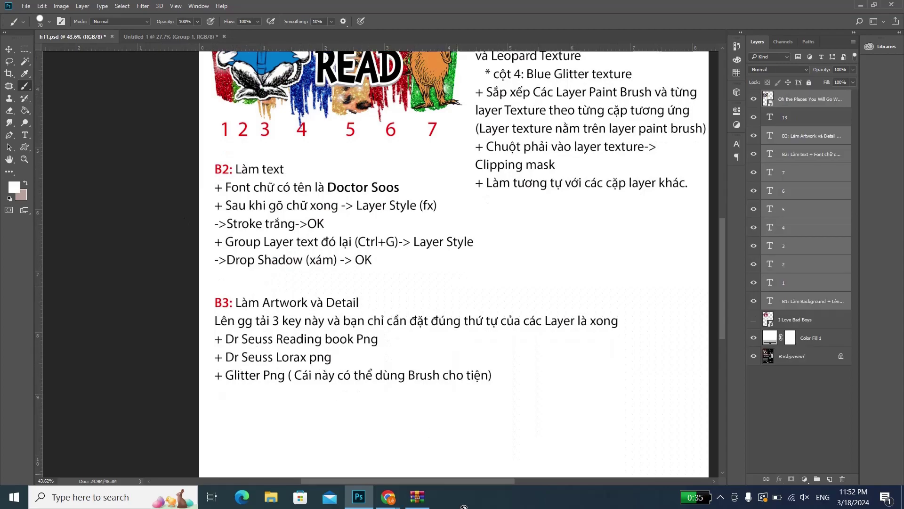
# Step: Show Google Images results for 'dr seuss lorax png' and preview Lorax pictures
pyautogui.click(388, 497)
pyautogui.click(451, 461)
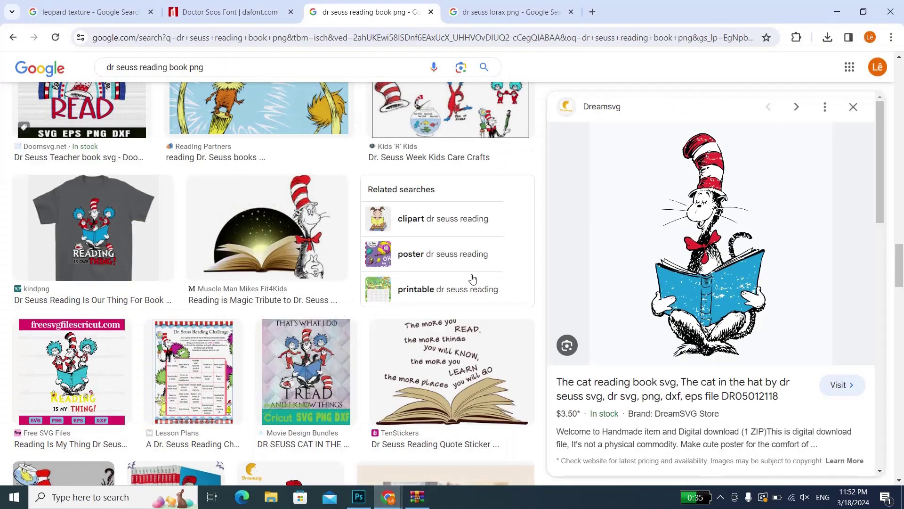
pyautogui.click(512, 6)
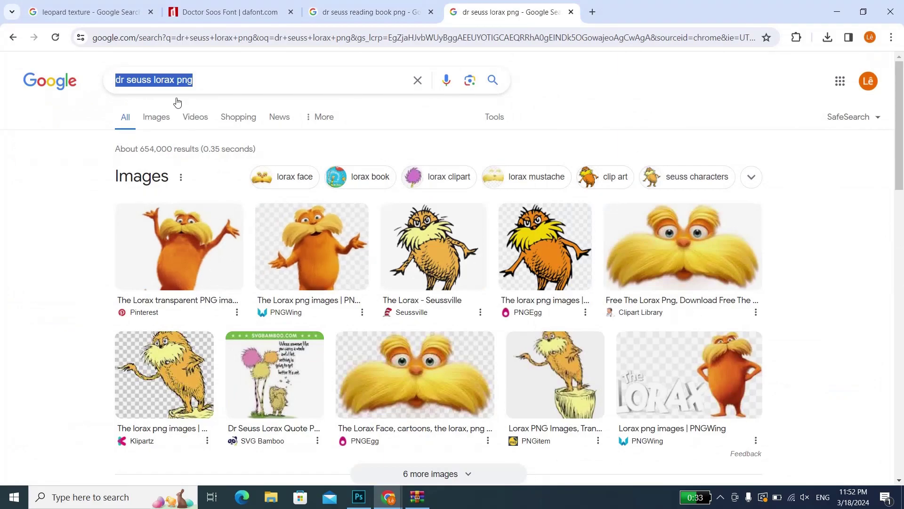
pyautogui.click(158, 117)
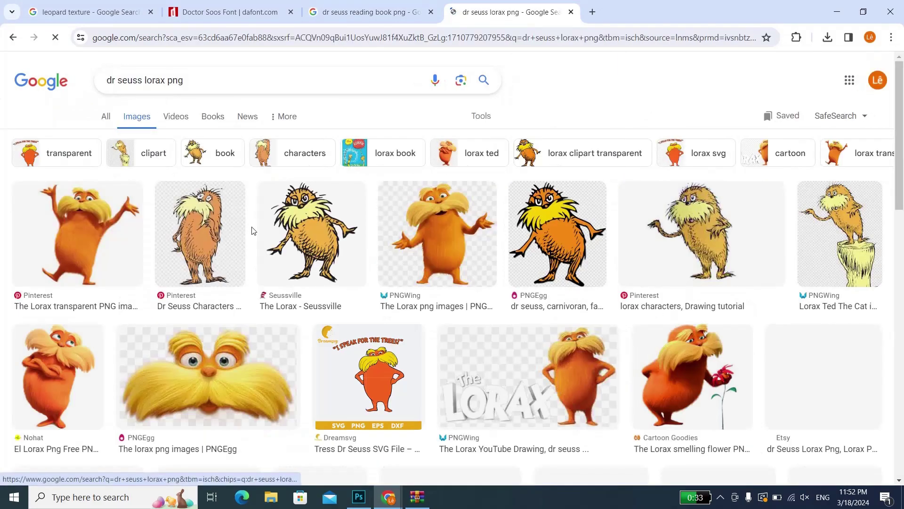
pyautogui.click(193, 239)
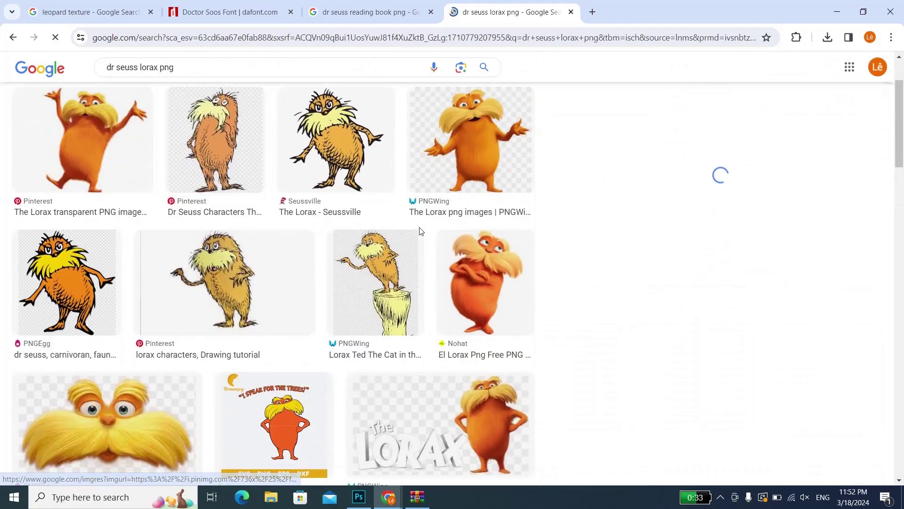
pyautogui.click(237, 284)
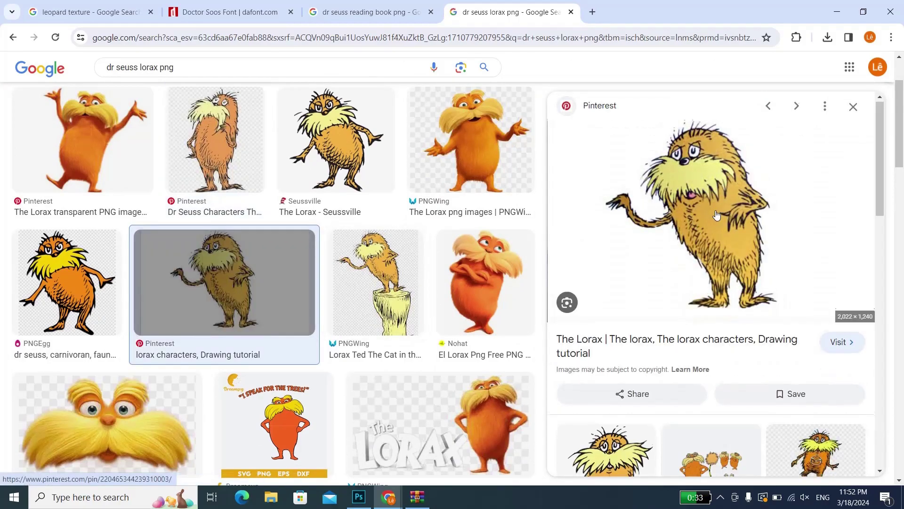
# Step: Browse the Lorax results, comparing with Photoshop, and preview the Dr Seuss Characters image
pyautogui.scroll(-2, 713, 215)
pyautogui.scroll(-5, 715, 214)
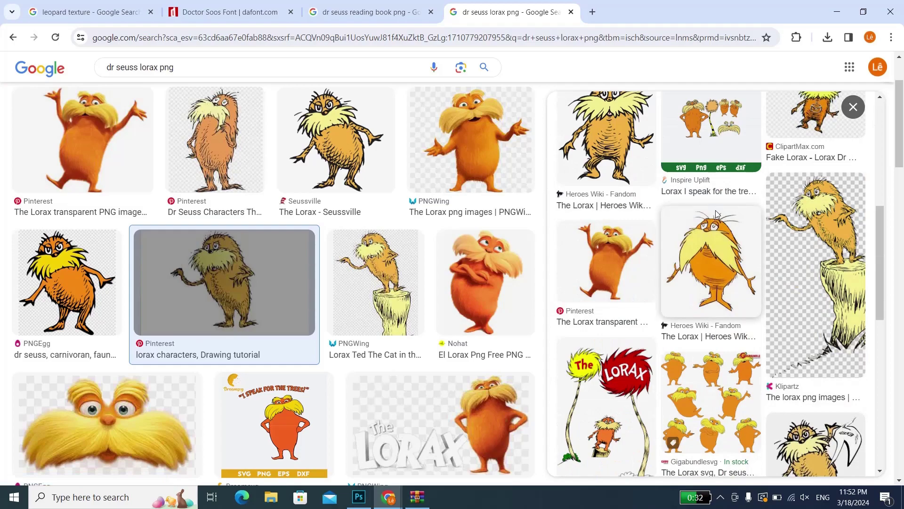
pyautogui.scroll(1, 715, 214)
pyautogui.scroll(-5, 716, 214)
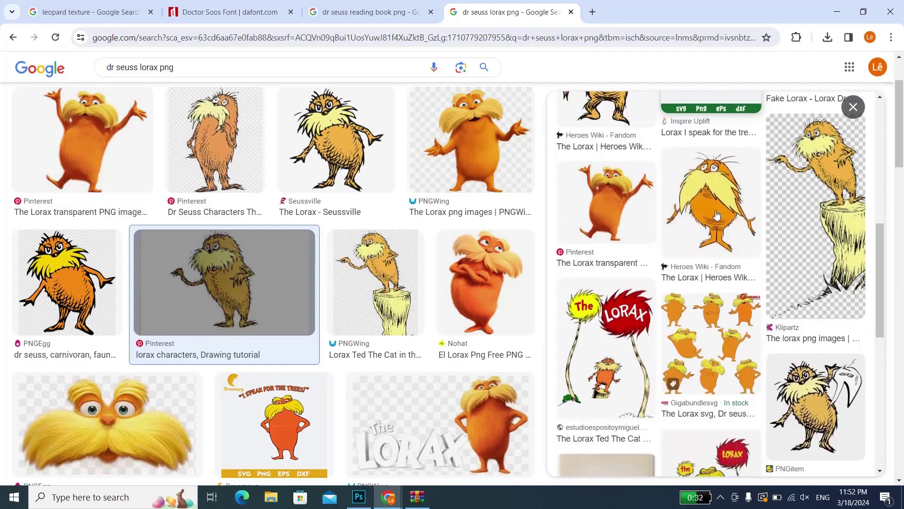
pyautogui.hotkey('alt', 'Tab')
pyautogui.scroll(1, 715, 210)
pyautogui.hotkey('alt', 'Tab')
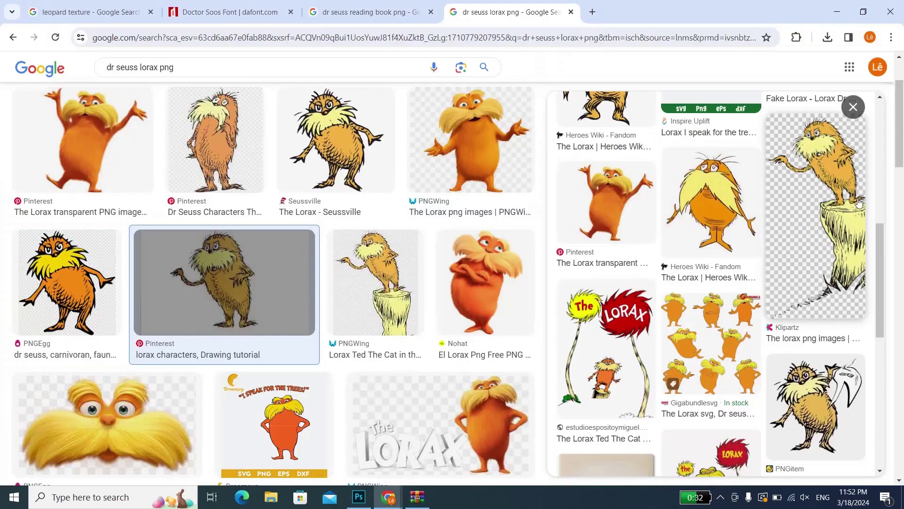
pyautogui.scroll(3, 247, 239)
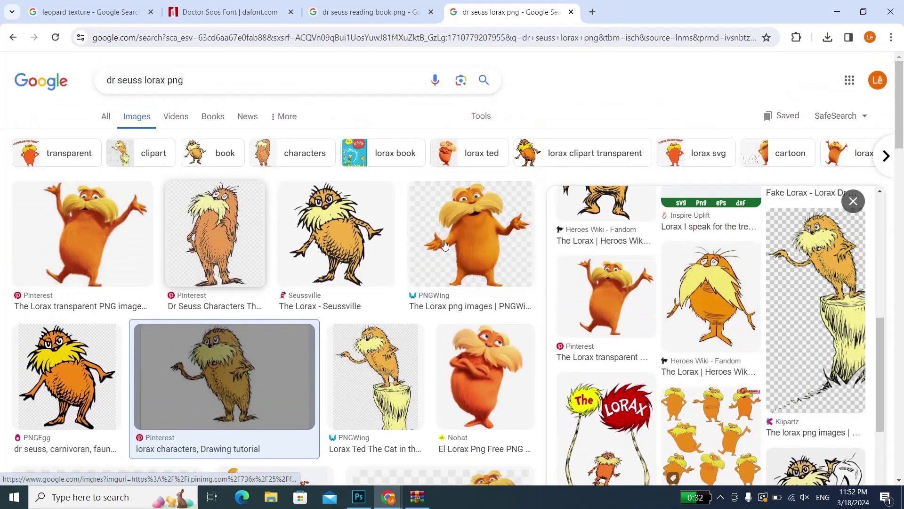
pyautogui.hotkey('alt', 'Tab')
pyautogui.scroll(1, 337, 202)
pyautogui.hotkey('alt', 'Tab')
pyautogui.click(216, 221)
# Step: Open the Lorax image's PinClipart source page and request the transparent PNG download
pyautogui.click(718, 242)
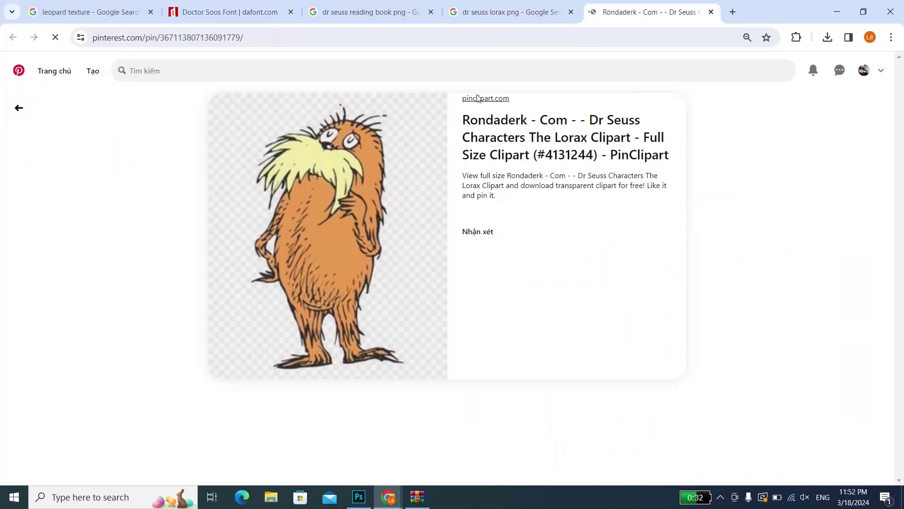
pyautogui.click(477, 98)
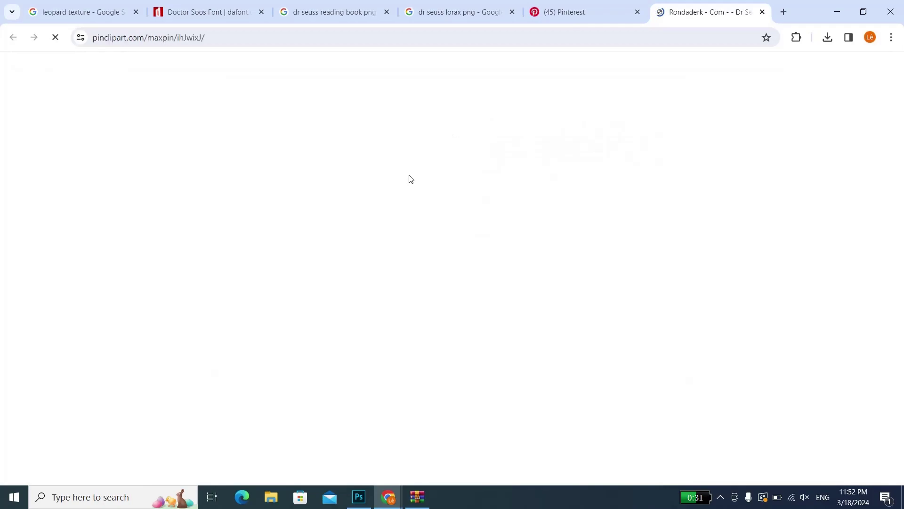
pyautogui.scroll(-2, 409, 182)
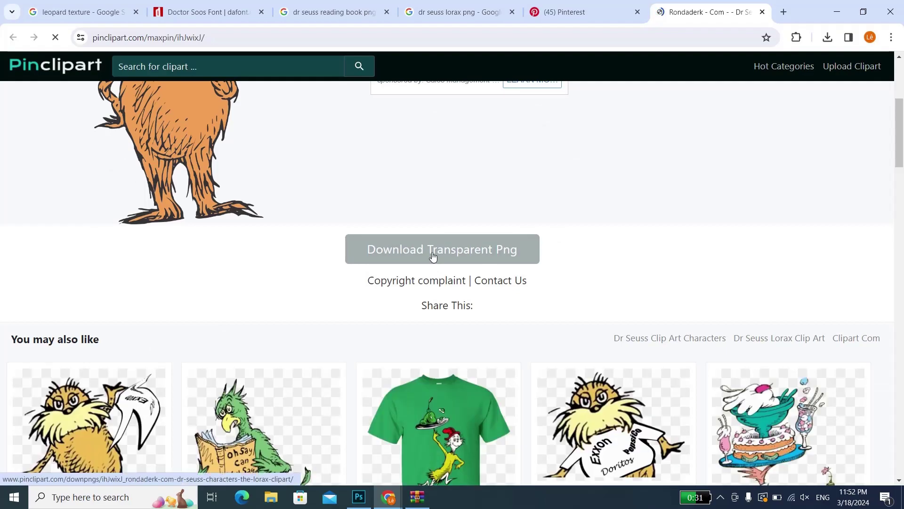
pyautogui.click(432, 256)
# Step: Save PinClipart.com_lorax-clip-art_4131244 PNG to the Desktop and return to Photoshop
pyautogui.scroll(-4, 427, 261)
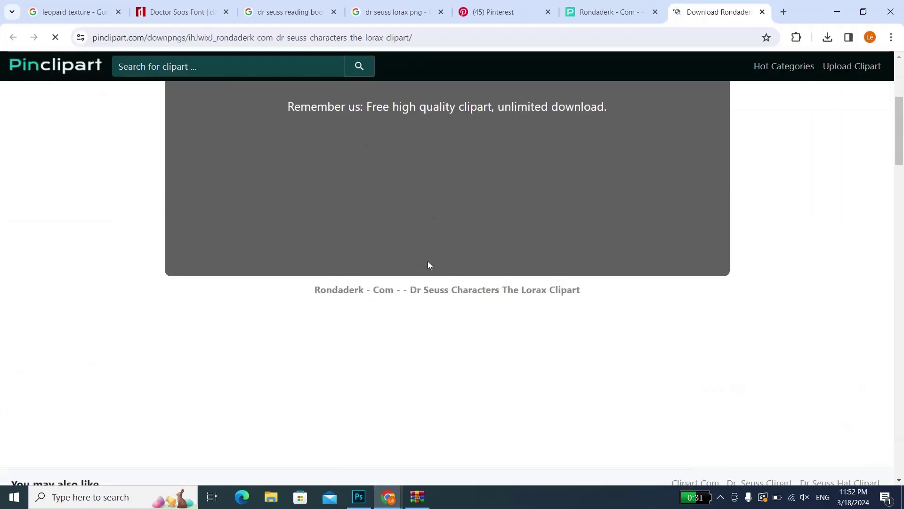
pyautogui.scroll(3, 427, 261)
pyautogui.scroll(-3, 442, 262)
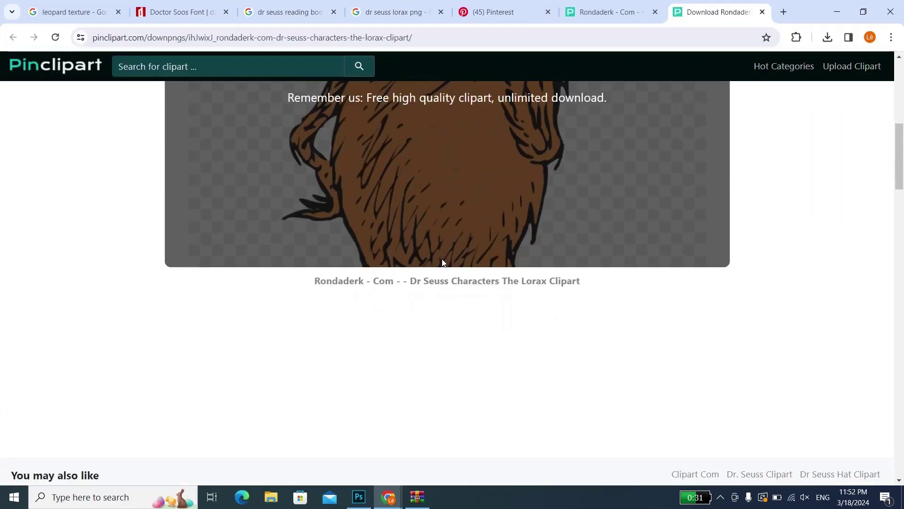
pyautogui.scroll(4, 470, 253)
pyautogui.scroll(3, 471, 253)
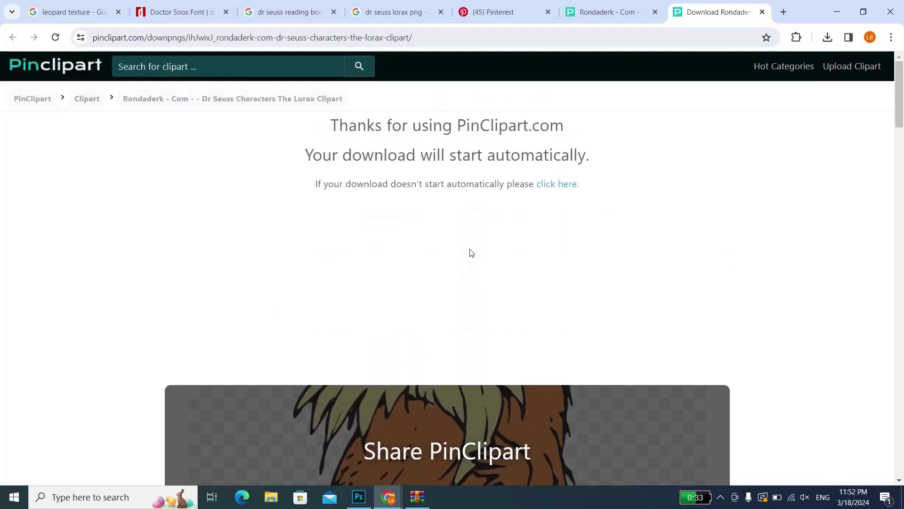
pyautogui.click(573, 188)
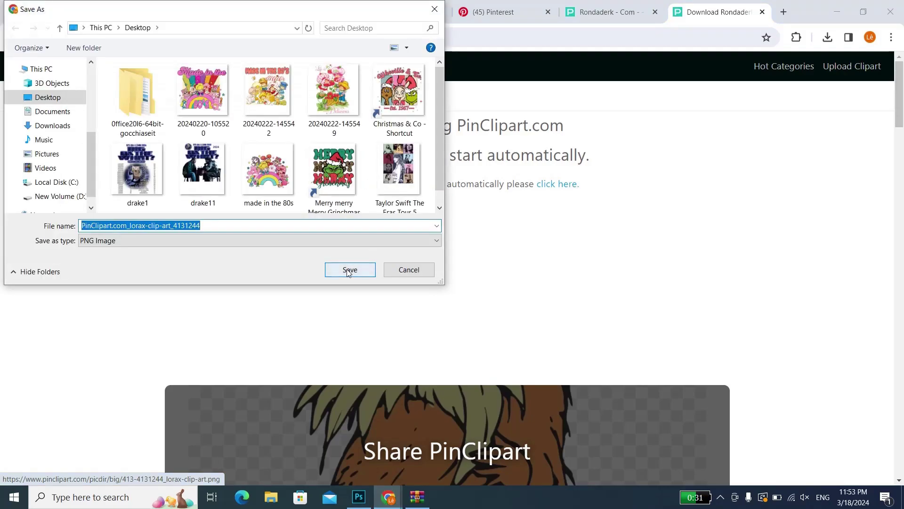
pyautogui.click(351, 270)
pyautogui.click(359, 497)
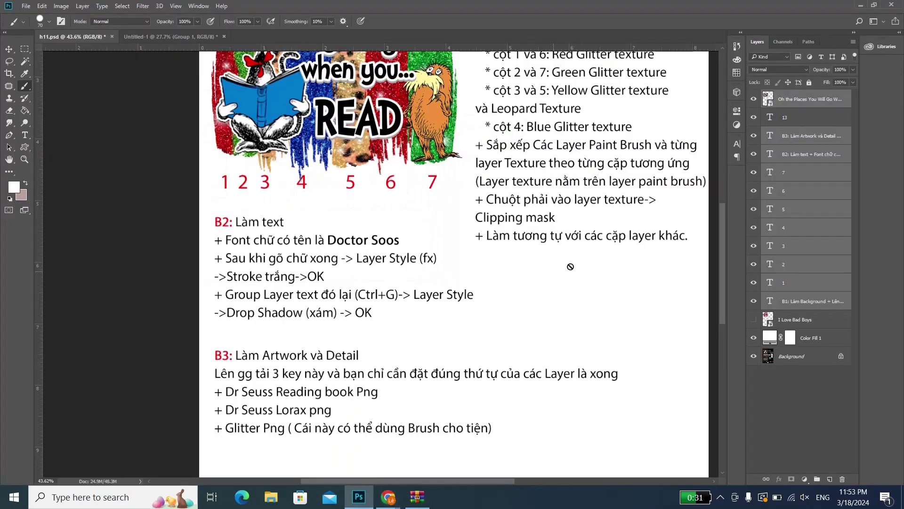
# Step: Place the downloaded Lorax PNG embedded in Untitled-1, with its layer below Layer 16
pyautogui.click(140, 37)
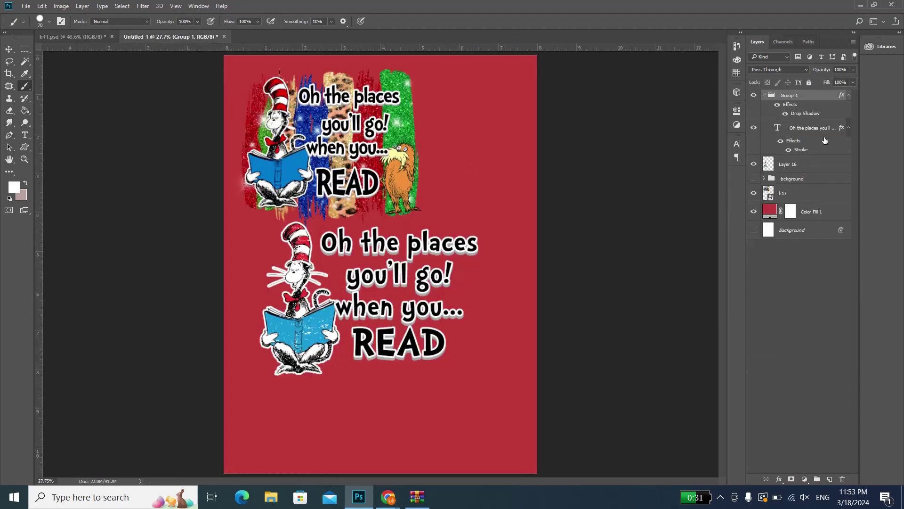
pyautogui.click(27, 7)
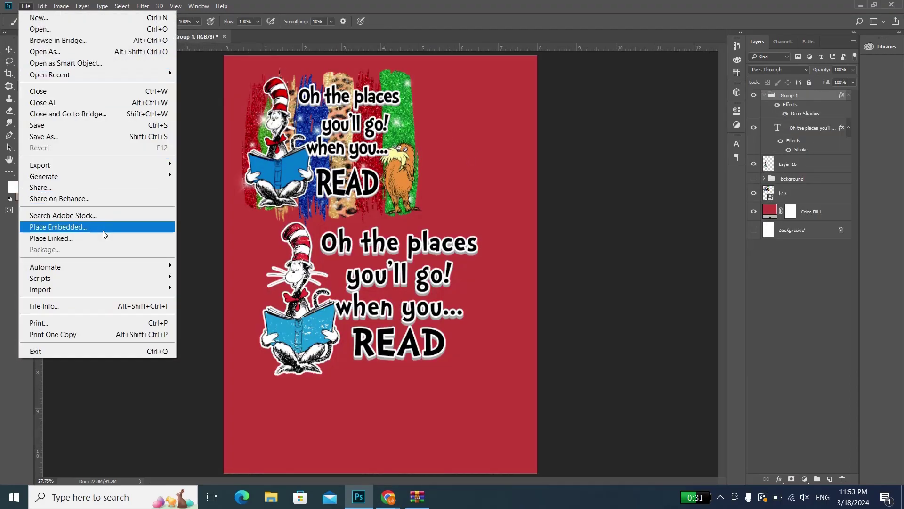
pyautogui.click(104, 230)
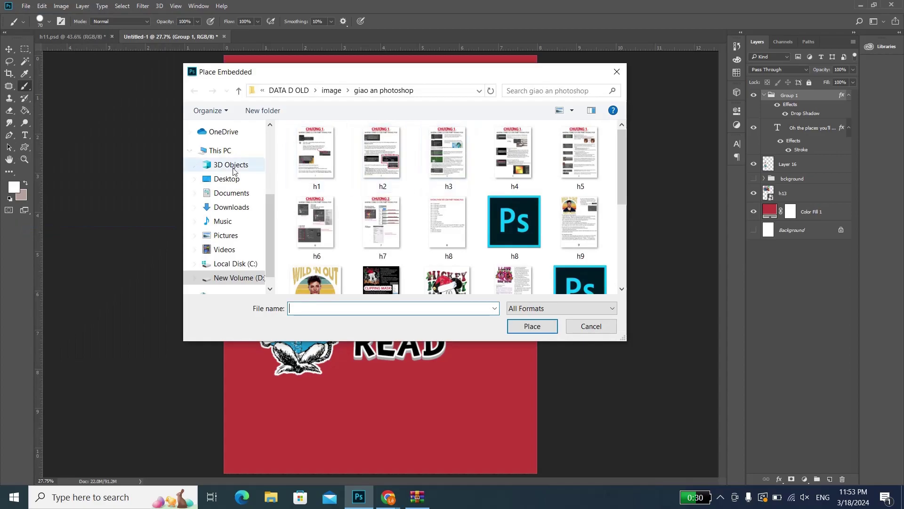
pyautogui.click(228, 137)
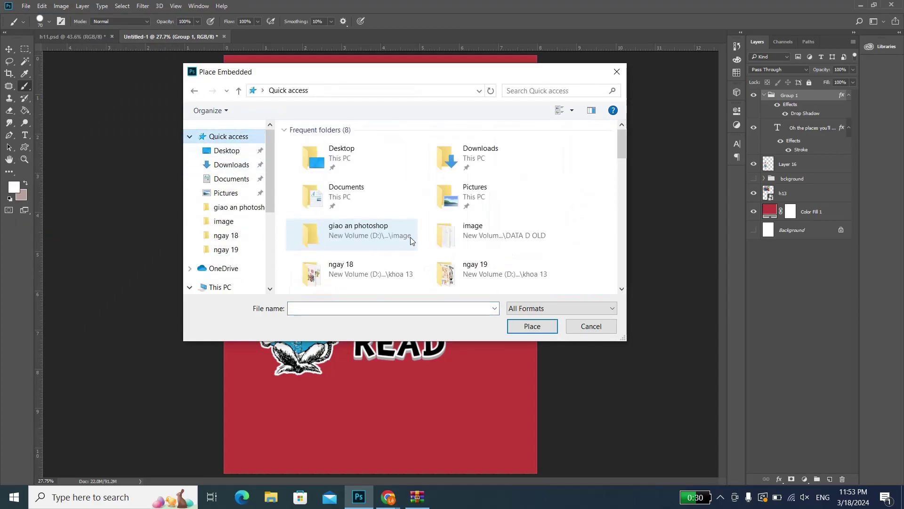
pyautogui.scroll(-3, 367, 246)
pyautogui.doubleClick(376, 198)
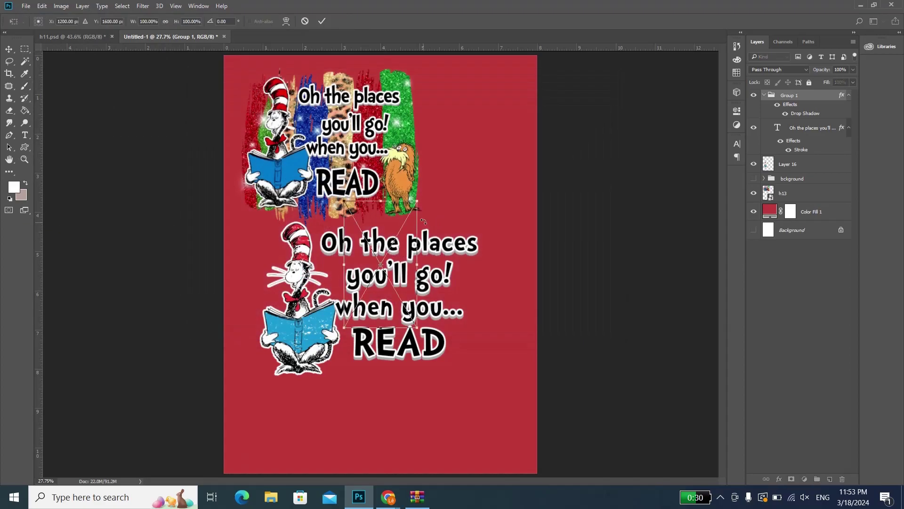
pyautogui.press('Return')
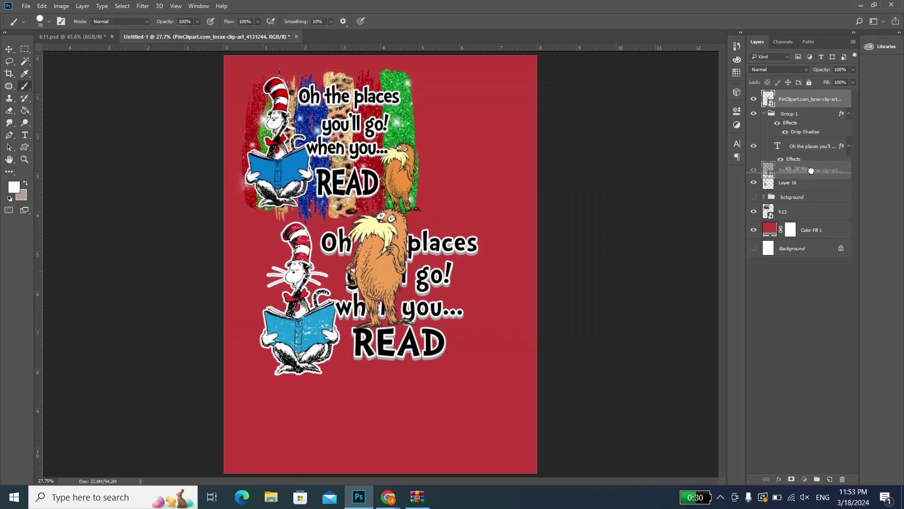
pyautogui.moveTo(810, 99); pyautogui.dragTo(811, 188)
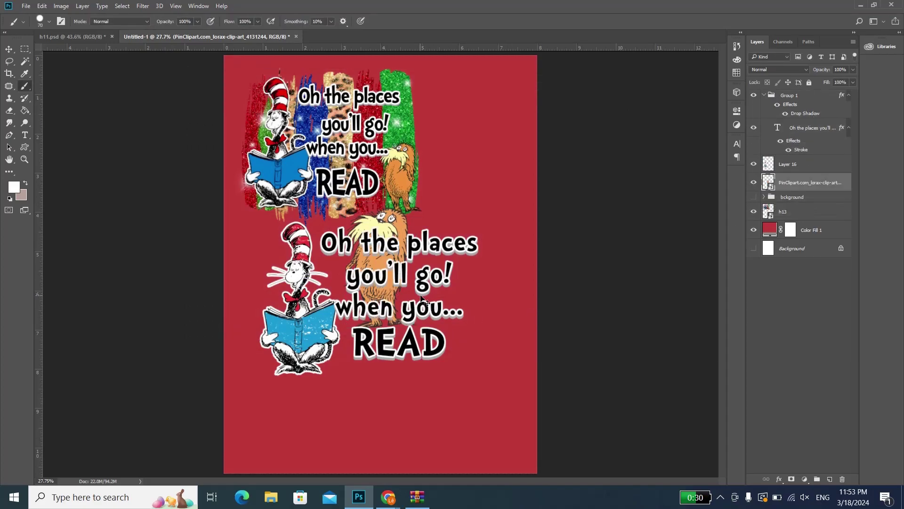
# Step: Scale the Lorax to about 68.86% and position it right of the lower READ text
pyautogui.hotkey('ctrl', 't')
pyautogui.scroll(2, 413, 329)
pyautogui.moveTo(396, 258); pyautogui.dragTo(511, 333)
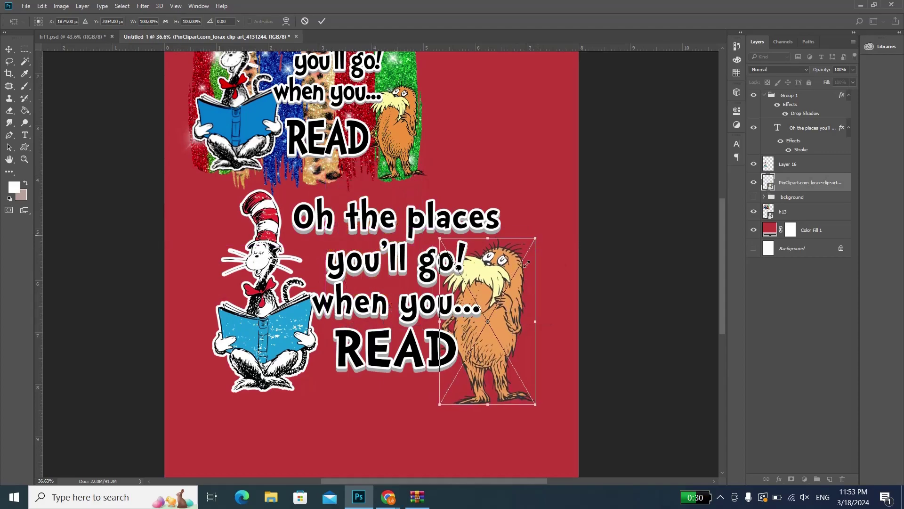
pyautogui.moveTo(536, 237)
pyautogui.mouseDown()
pyautogui.moveTo(519, 288)
pyautogui.moveTo(502, 298)
pyautogui.mouseUp()
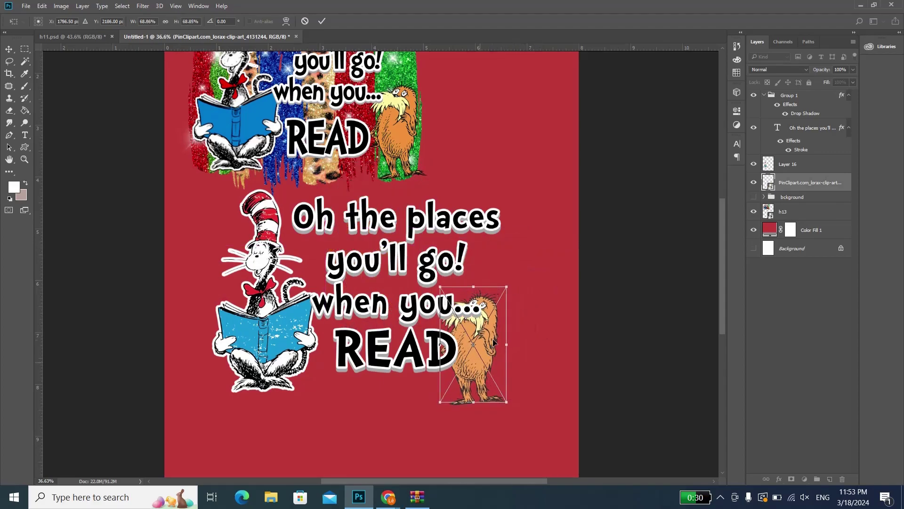
pyautogui.moveTo(480, 363); pyautogui.dragTo(499, 338)
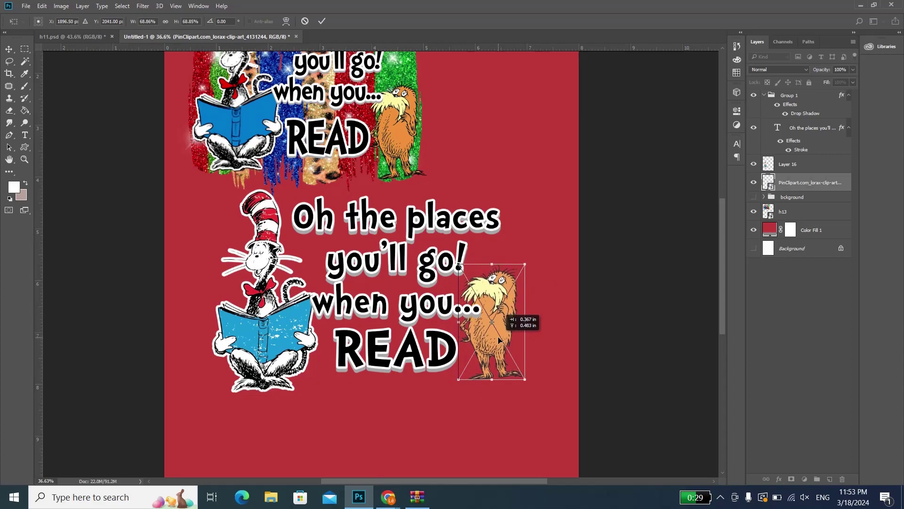
pyautogui.press('Return')
pyautogui.press('b')
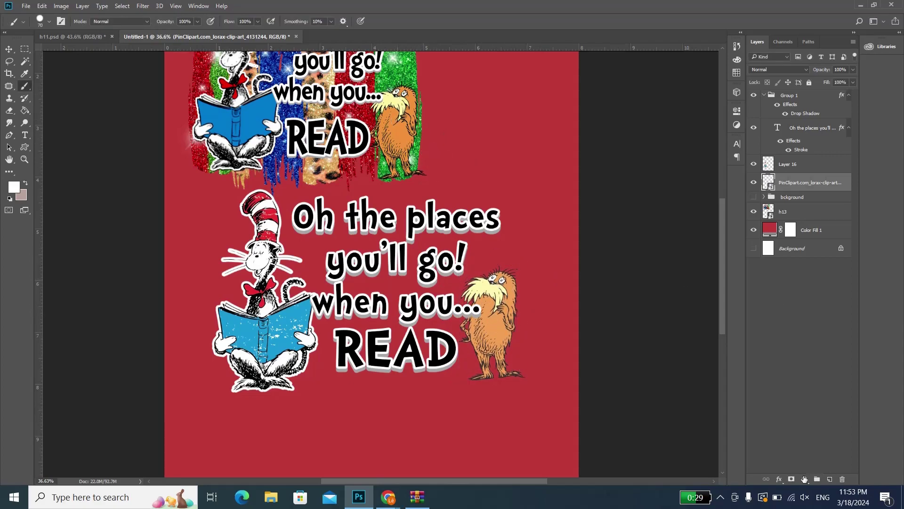
pyautogui.click(804, 479)
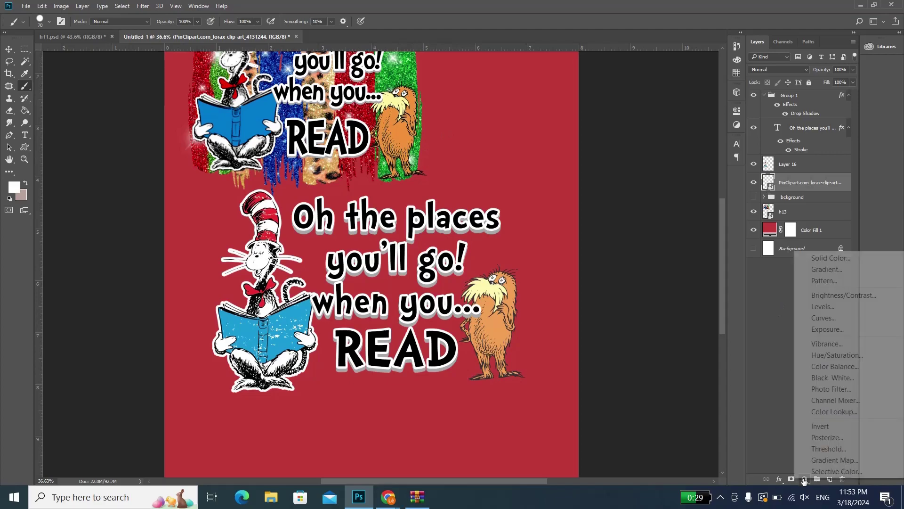
# Step: Clip a Levels adjustment with black input 36 to the Lorax, and show the bckground glitter group
pyautogui.click(844, 307)
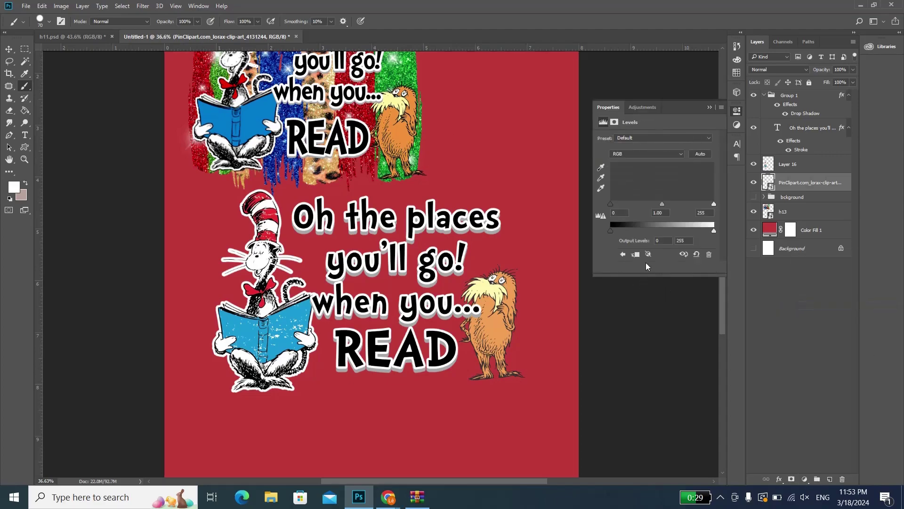
pyautogui.click(655, 267)
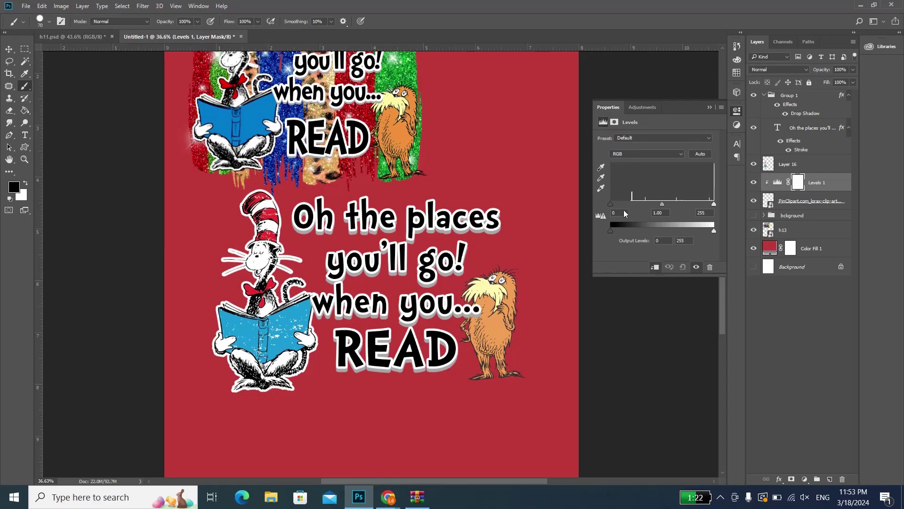
pyautogui.moveTo(612, 203); pyautogui.dragTo(627, 205)
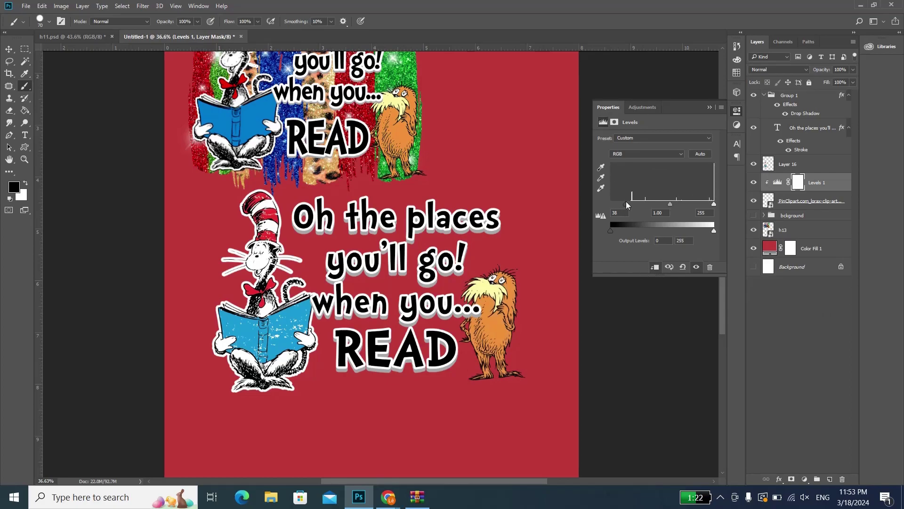
pyautogui.click(709, 108)
pyautogui.click(753, 215)
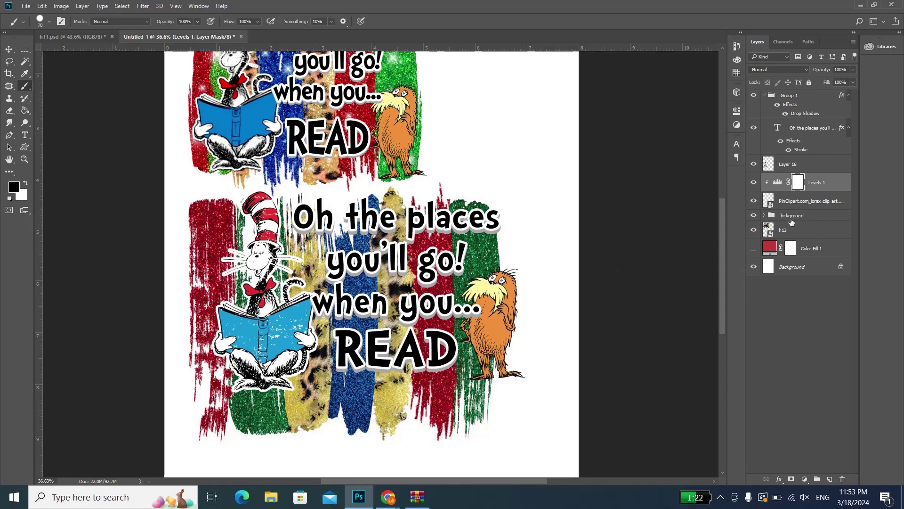
# Step: Shift the bckground glitter group slightly so it centres behind the lower cat, text and Lorax
pyautogui.click(800, 215)
pyautogui.hotkey('ctrl', 't')
pyautogui.moveTo(508, 301); pyautogui.dragTo(510, 293)
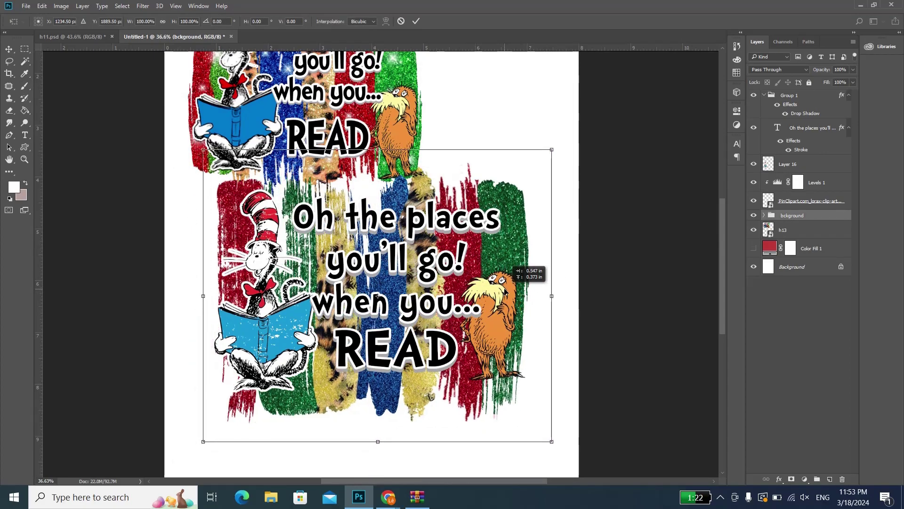
pyautogui.press('Return')
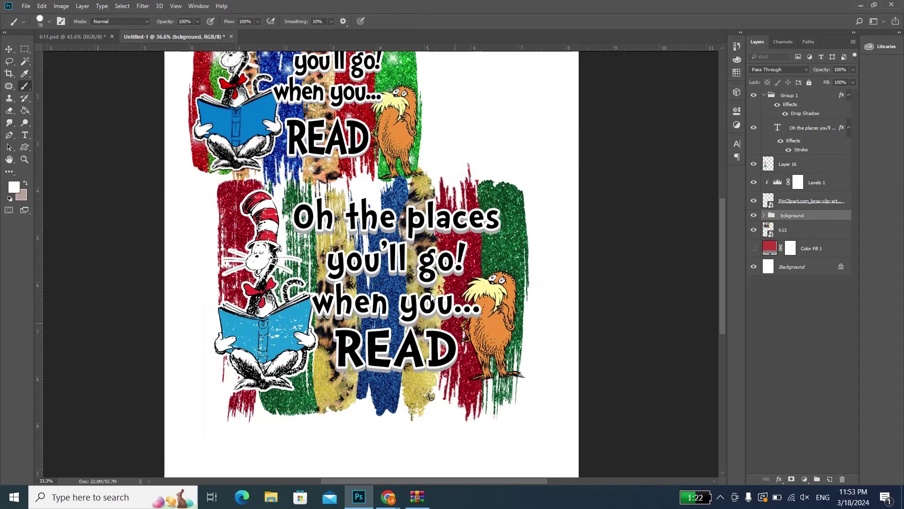
pyautogui.scroll(-1, 324, 290)
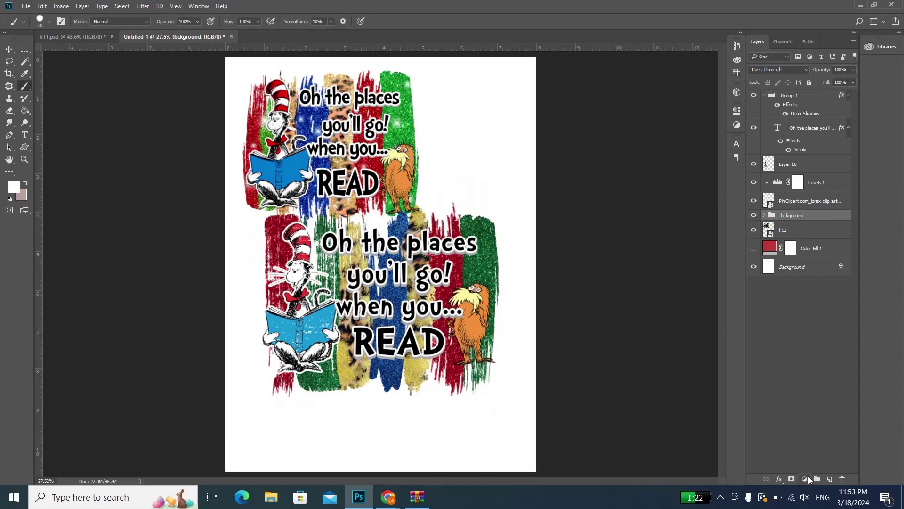
pyautogui.click(809, 479)
# Step: Add a Brightness/Contrast adjustment that brightens the artwork
pyautogui.click(820, 293)
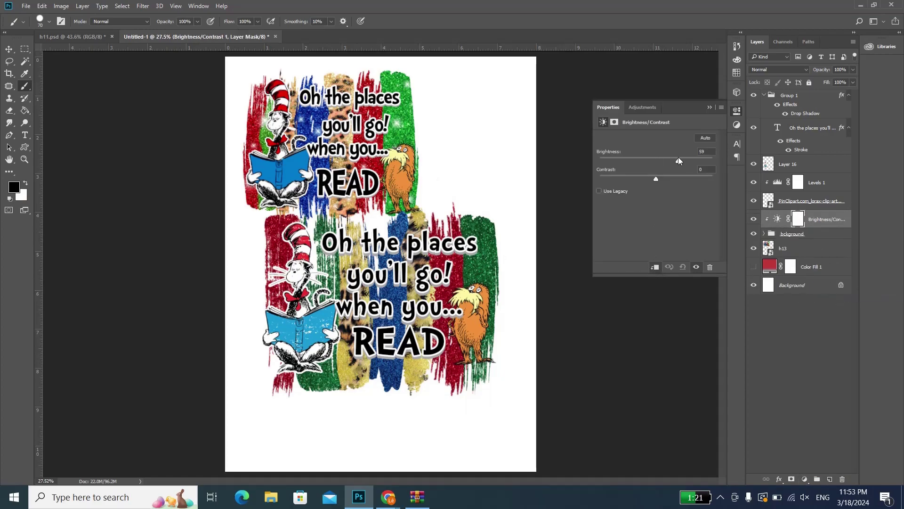
pyautogui.moveTo(678, 160); pyautogui.dragTo(671, 162)
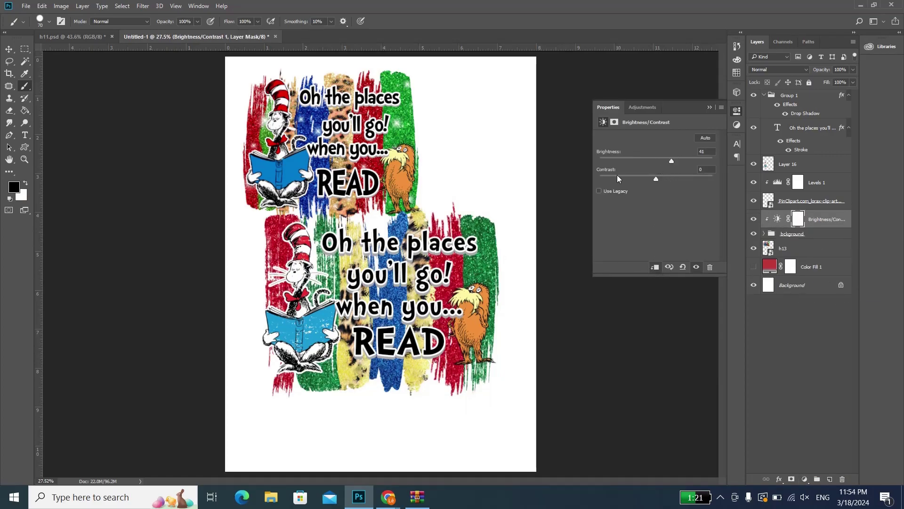
pyautogui.click(803, 480)
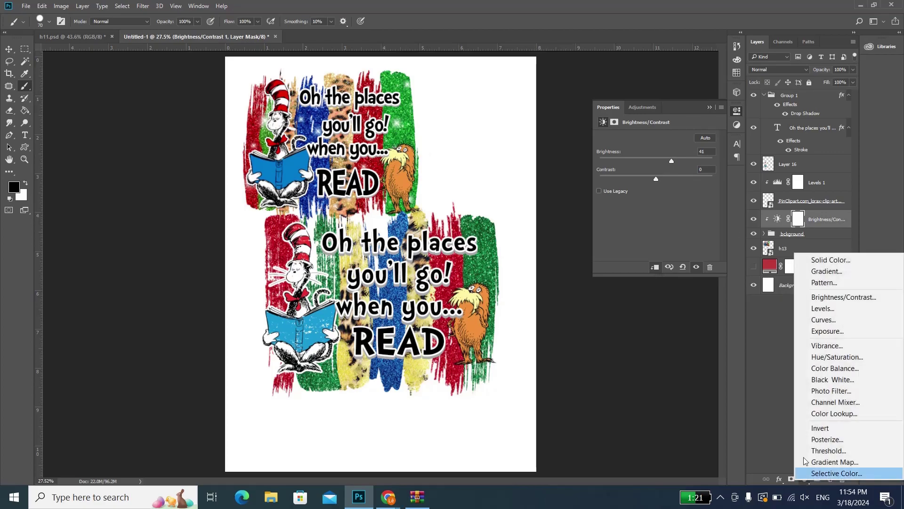
# Step: Clip a Vibrance adjustment with Saturation +13 to the artwork and hide the h13 copy
pyautogui.click(834, 349)
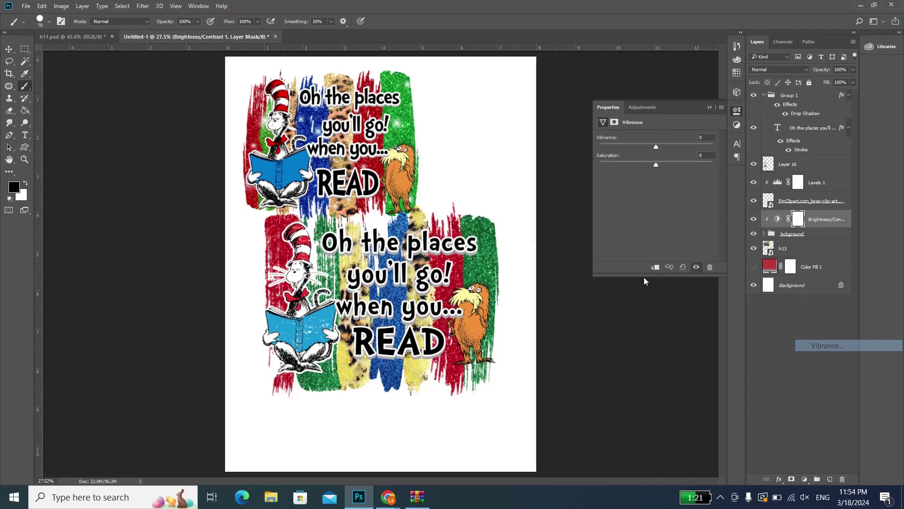
pyautogui.click(656, 268)
pyautogui.moveTo(656, 164)
pyautogui.mouseDown()
pyautogui.moveTo(679, 165)
pyautogui.moveTo(663, 164)
pyautogui.mouseUp()
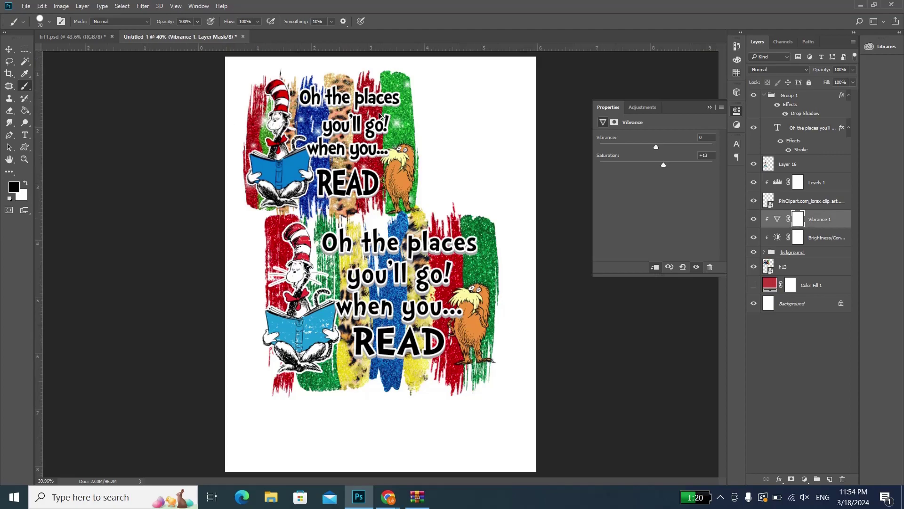
pyautogui.scroll(3, 289, 151)
pyautogui.scroll(2, 445, 109)
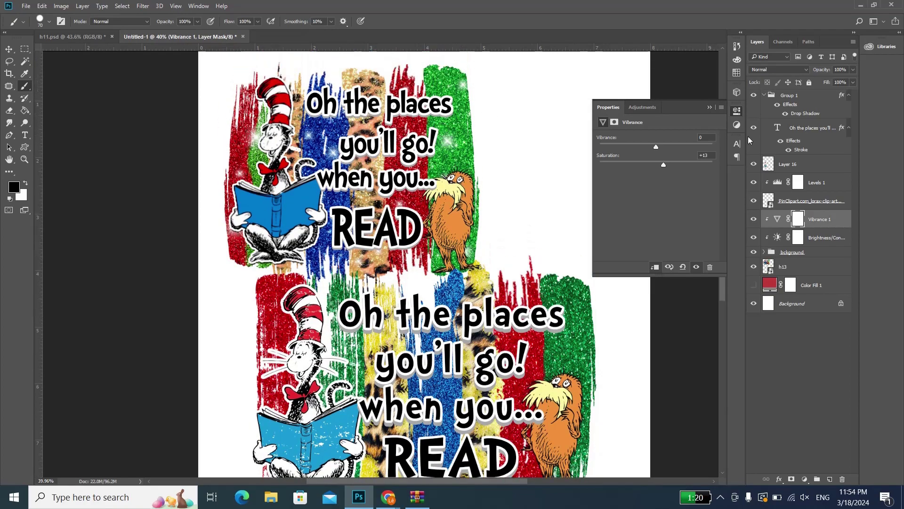
pyautogui.click(753, 266)
pyautogui.scroll(-3, 379, 242)
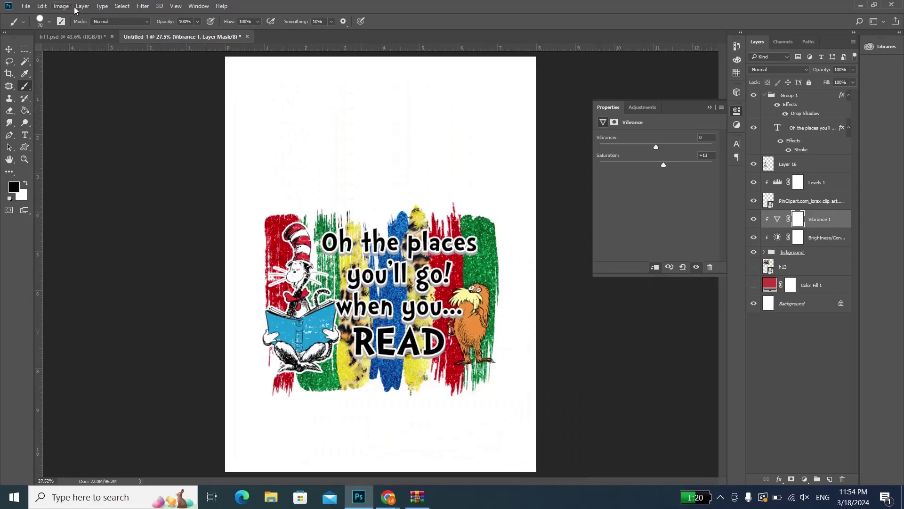
# Step: Check the h11.psd notes, close the floating Properties panel, and return to Untitled-1
pyautogui.click(70, 36)
pyautogui.scroll(-2, 309, 371)
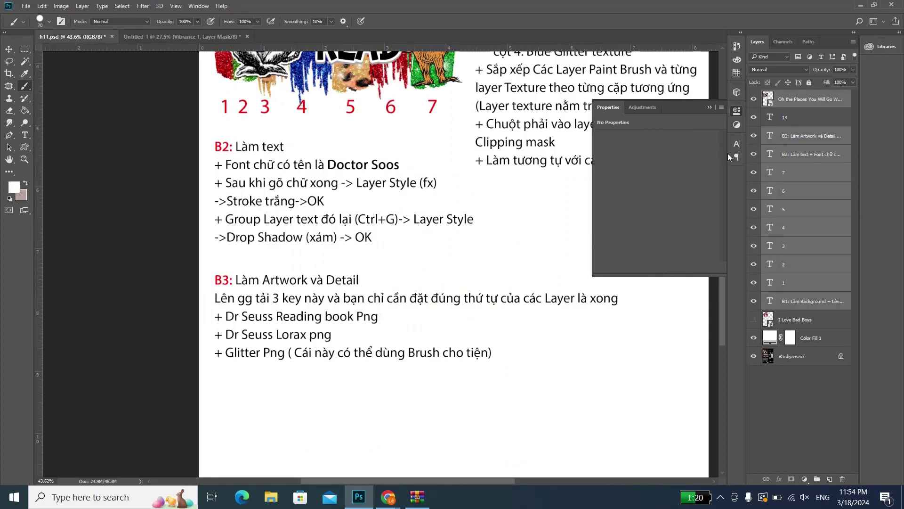
pyautogui.click(710, 107)
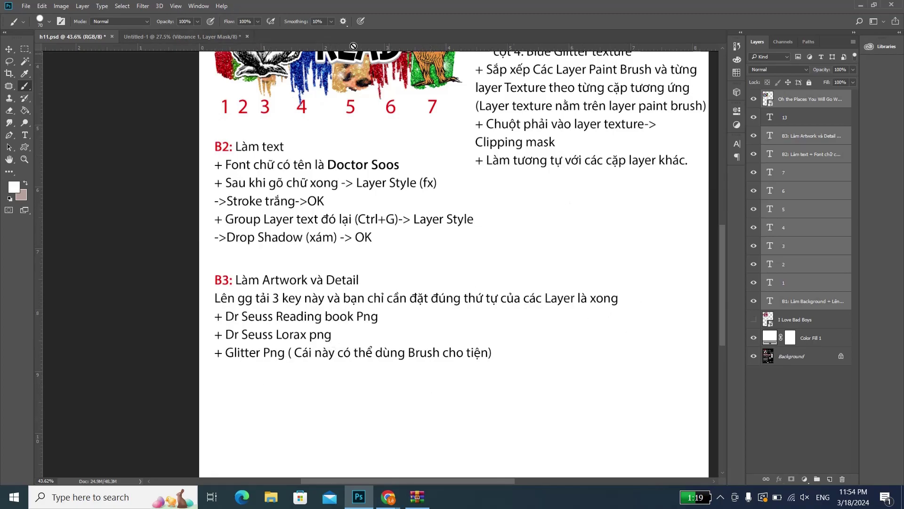
pyautogui.click(182, 36)
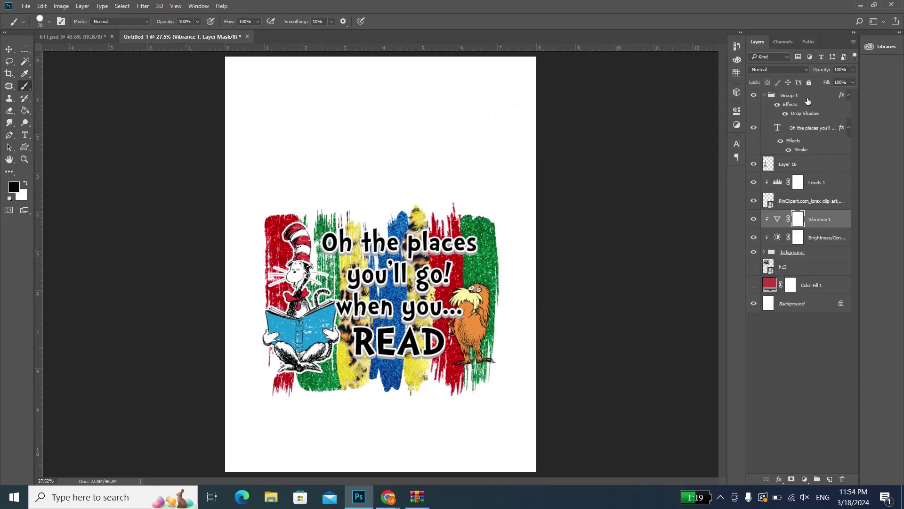
# Step: Create a new empty Layer 17 at the top of the stack, above Group 1
pyautogui.click(808, 99)
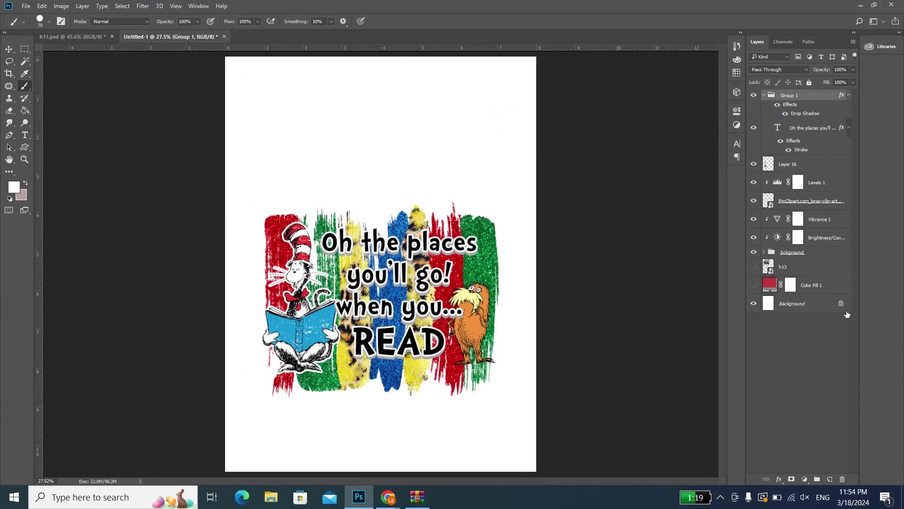
pyautogui.click(832, 478)
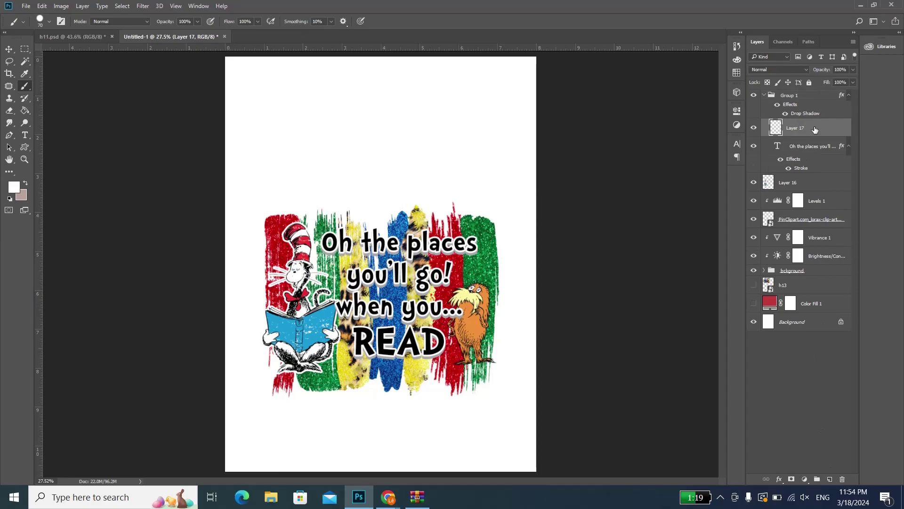
pyautogui.moveTo(815, 130)
pyautogui.mouseDown()
pyautogui.moveTo(810, 82)
pyautogui.moveTo(810, 90)
pyautogui.mouseUp()
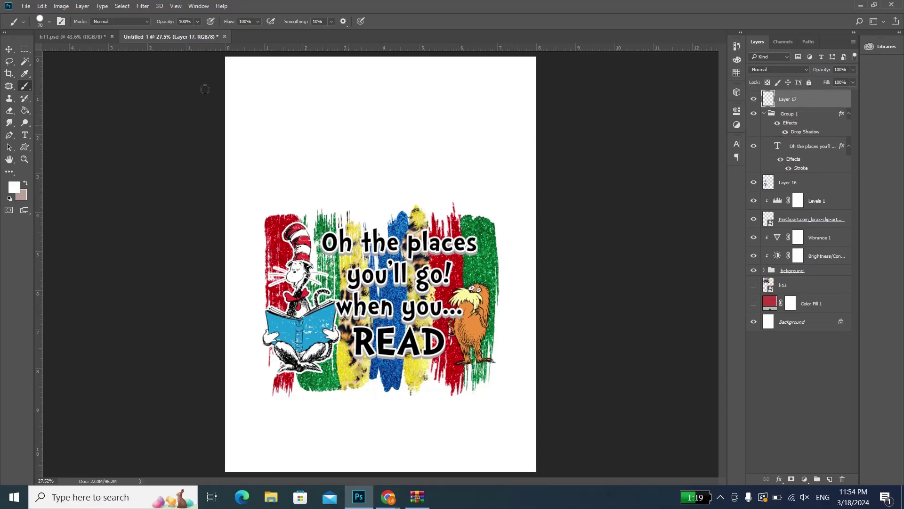
# Step: Pick the sparkle preset at 250 px and try stamping, dismissing a clone source error
pyautogui.click(49, 22)
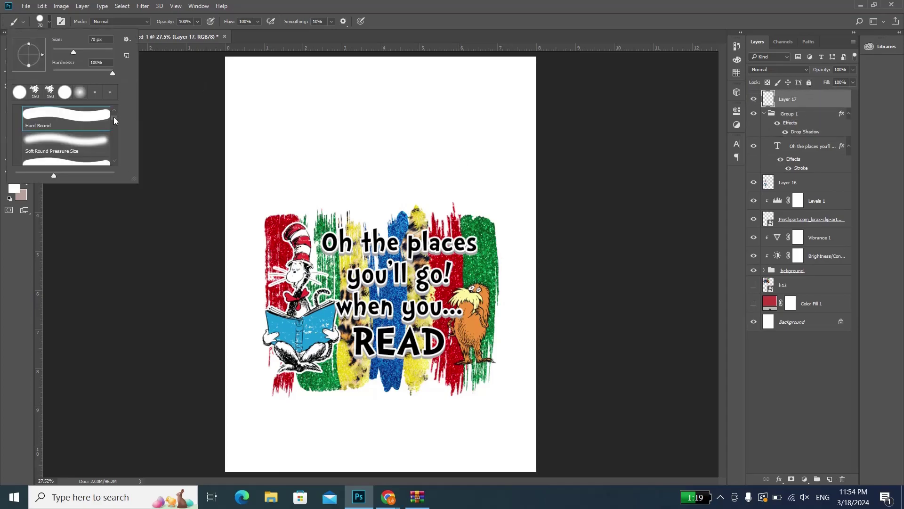
pyautogui.press('s')
pyautogui.moveTo(114, 122); pyautogui.dragTo(117, 157)
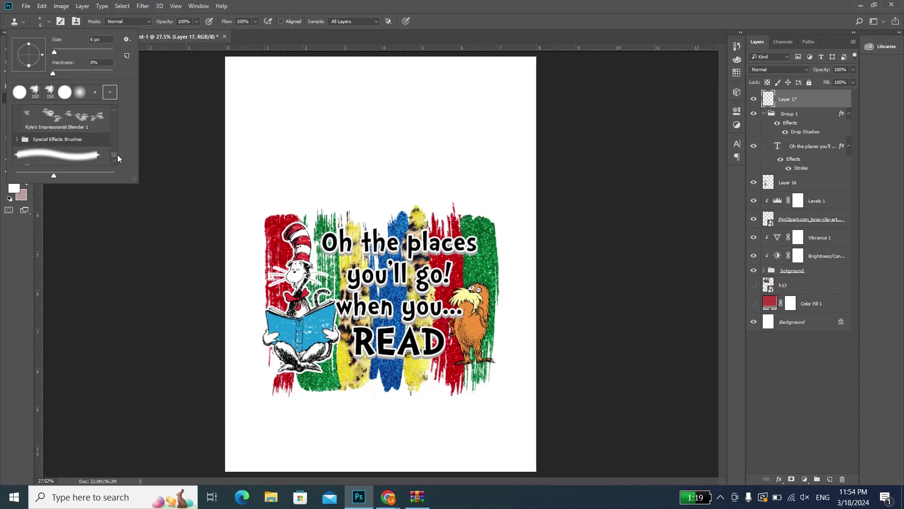
pyautogui.click(73, 153)
pyautogui.press('Return')
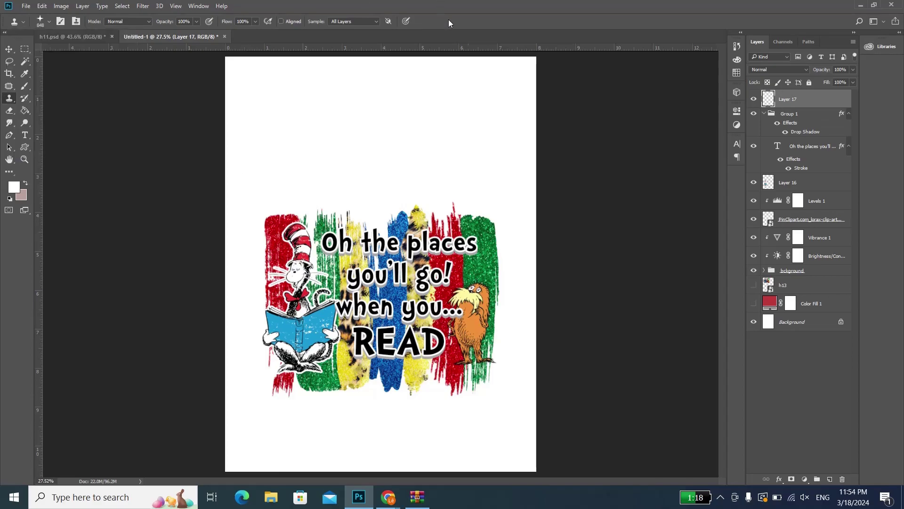
pyautogui.scroll(1, 475, 265)
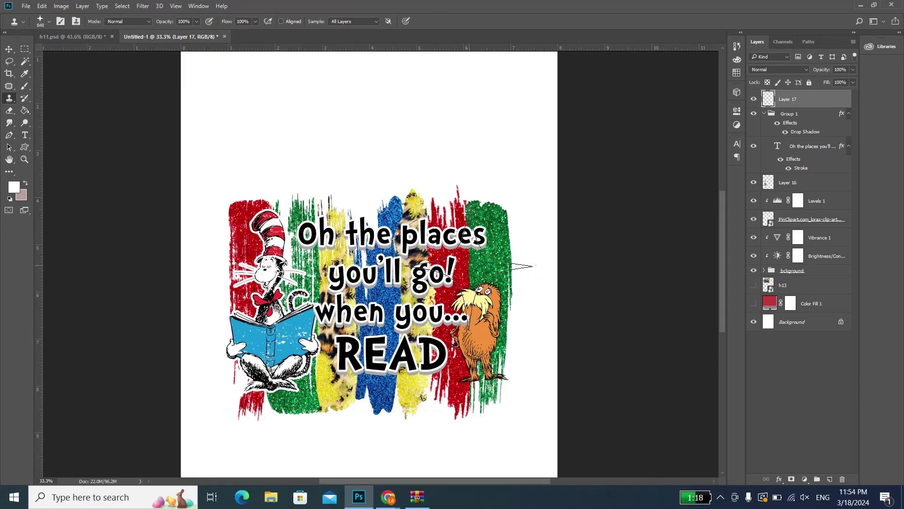
pyautogui.press('[')
pyautogui.press('[')
pyautogui.press('[')
pyautogui.press('[')
pyautogui.press('[')
pyautogui.press('[')
pyautogui.click(234, 230)
pyautogui.click(397, 193)
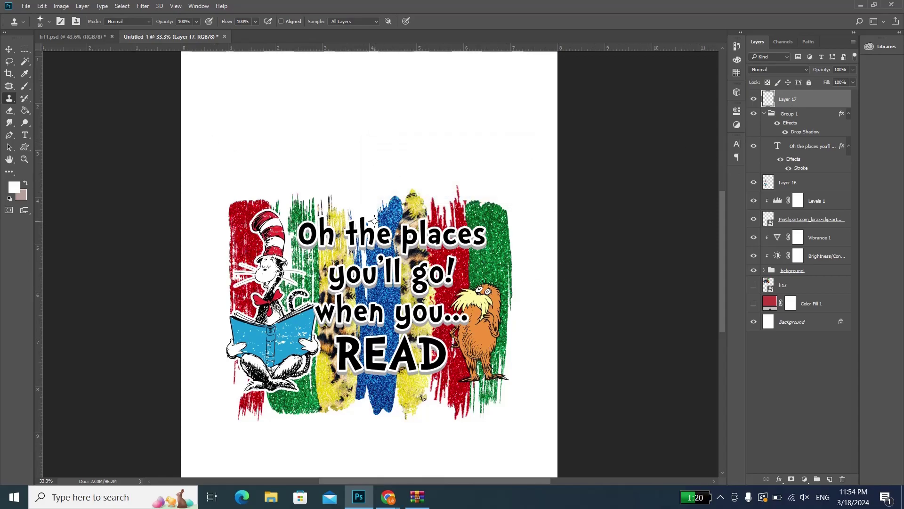
pyautogui.click(497, 262)
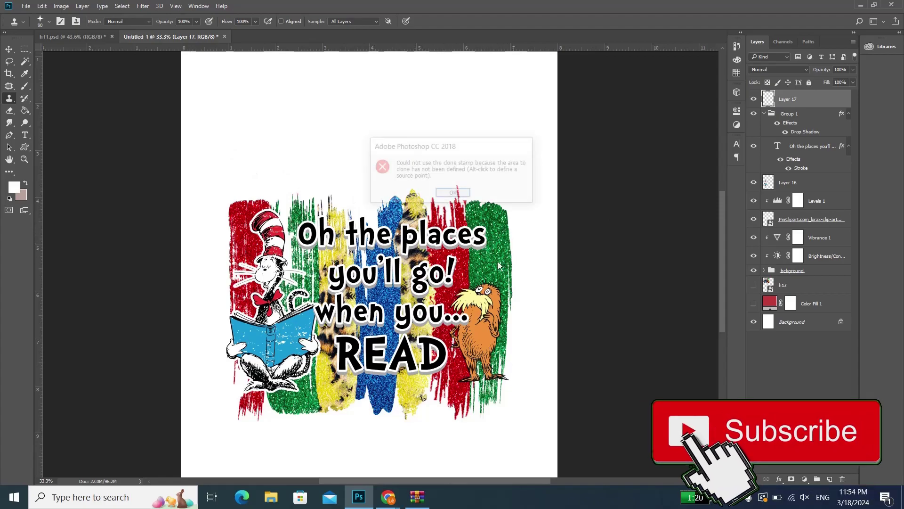
pyautogui.click(465, 197)
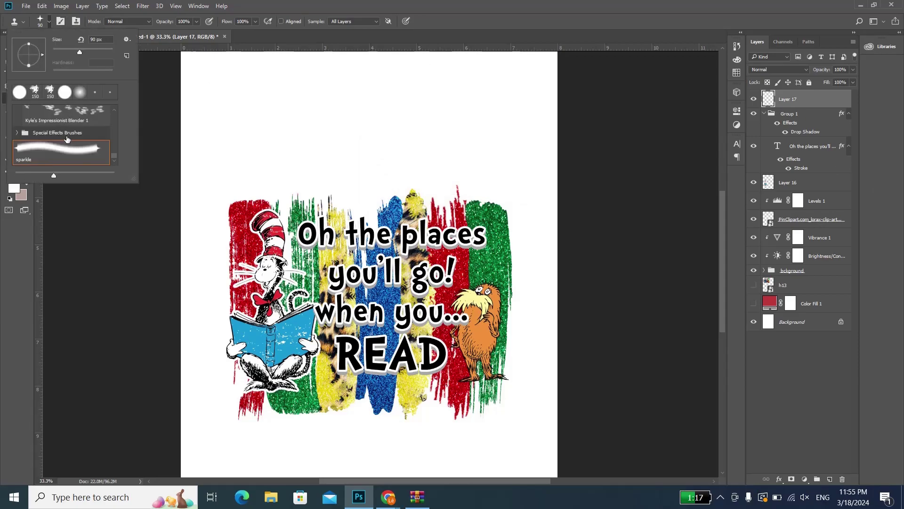
# Step: Switch to the Brush tool with the sparkle preset shrunk to 70 px
pyautogui.click(342, 4)
pyautogui.press('b')
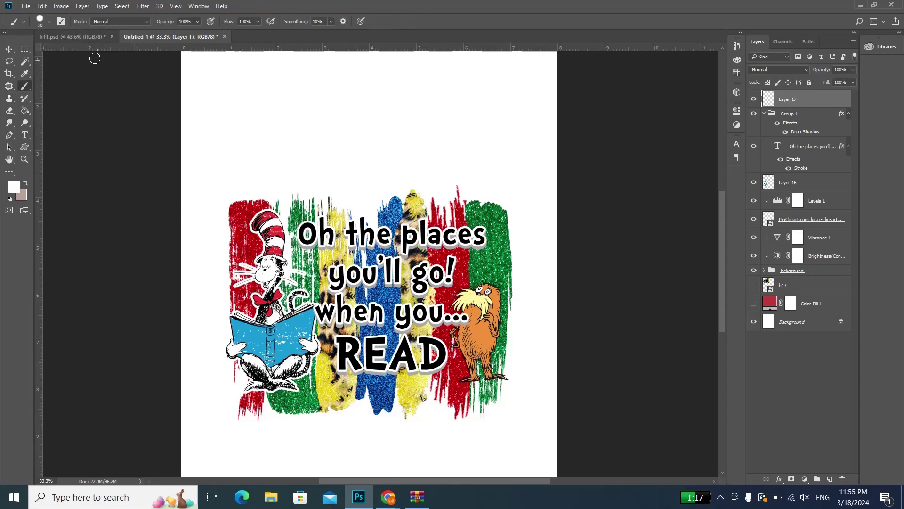
pyautogui.click(50, 21)
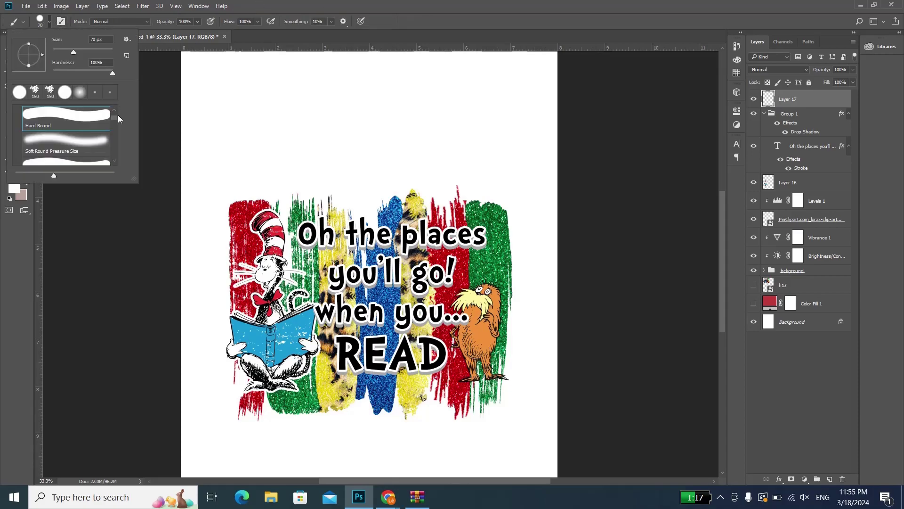
pyautogui.moveTo(118, 118); pyautogui.dragTo(55, 134)
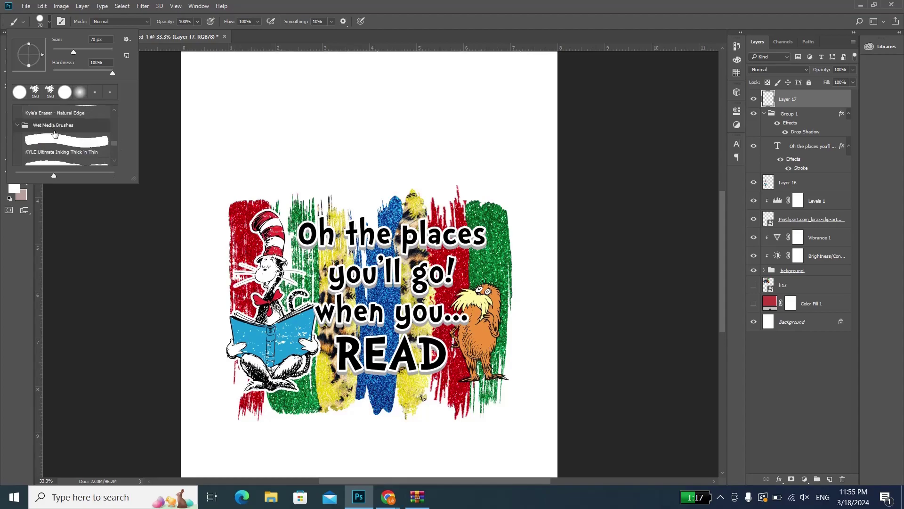
pyautogui.scroll(-3, 54, 134)
pyautogui.scroll(-3, 55, 134)
pyautogui.scroll(-3, 55, 136)
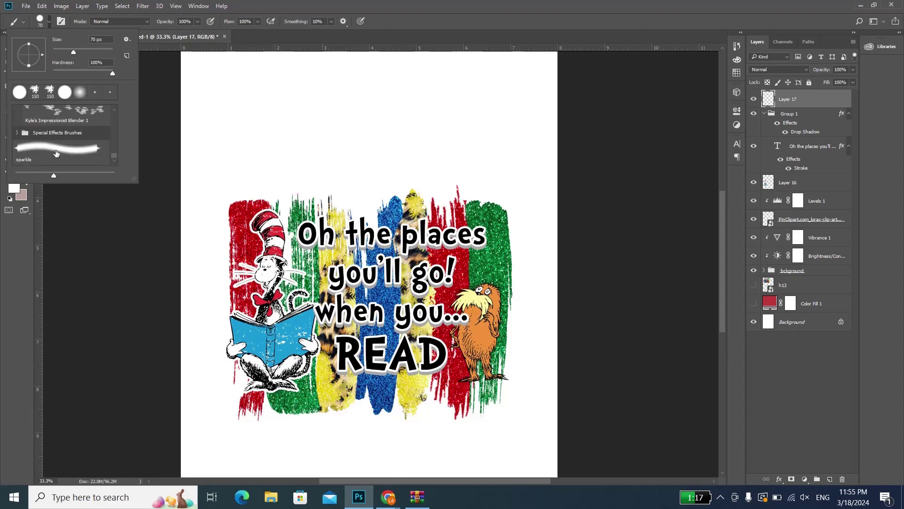
pyautogui.doubleClick(56, 153)
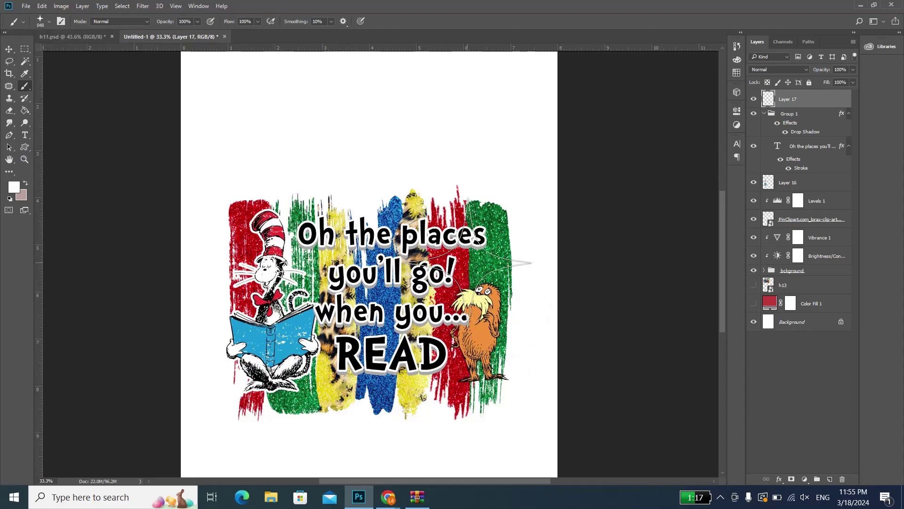
pyautogui.press('[')
pyautogui.press('[')
pyautogui.press('[')
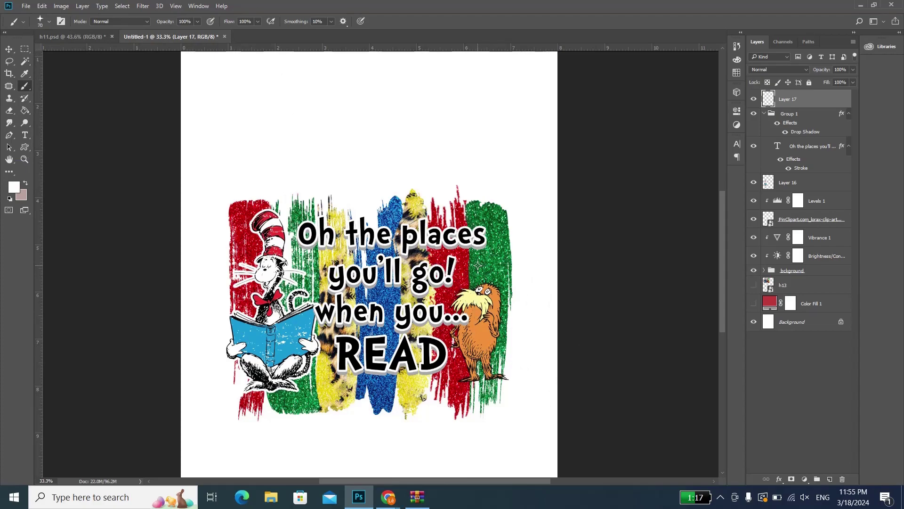
# Step: Stamp white sparkles on the green, red and blue strokes and Lorax's feet, then show h13
pyautogui.click(499, 270)
pyautogui.click(249, 239)
pyautogui.click(472, 369)
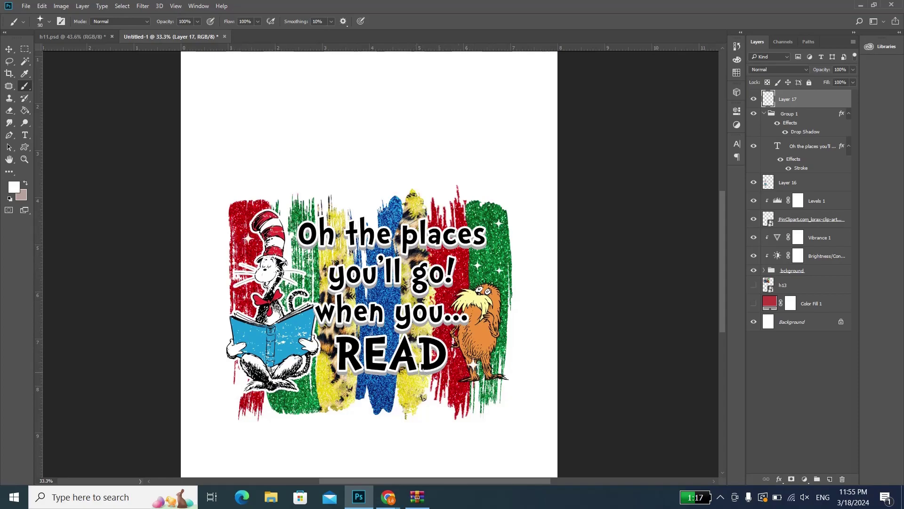
pyautogui.click(366, 380)
pyautogui.click(306, 393)
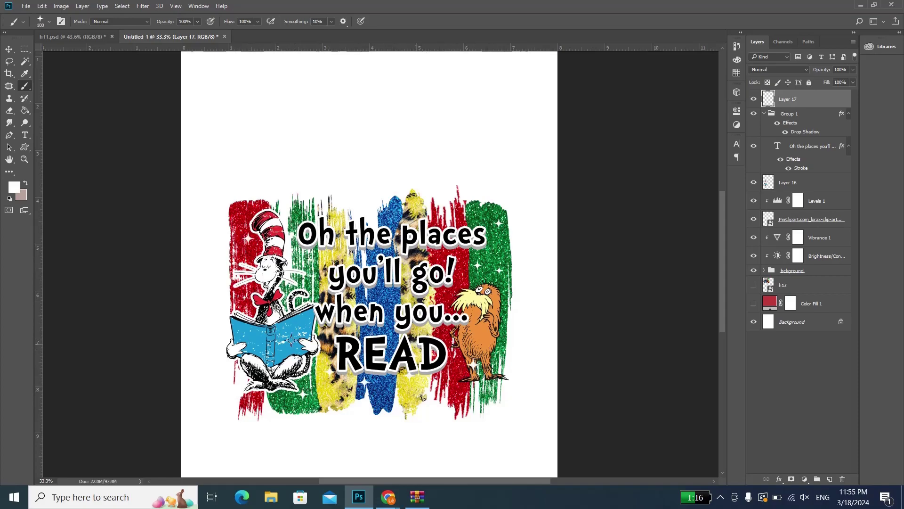
pyautogui.press(']')
pyautogui.press(']')
pyautogui.scroll(-2, 406, 188)
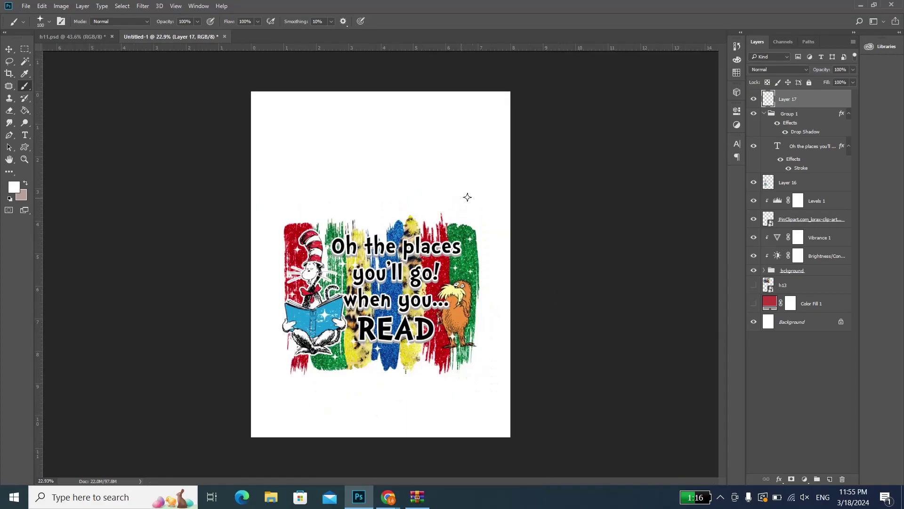
pyautogui.scroll(1, 313, 152)
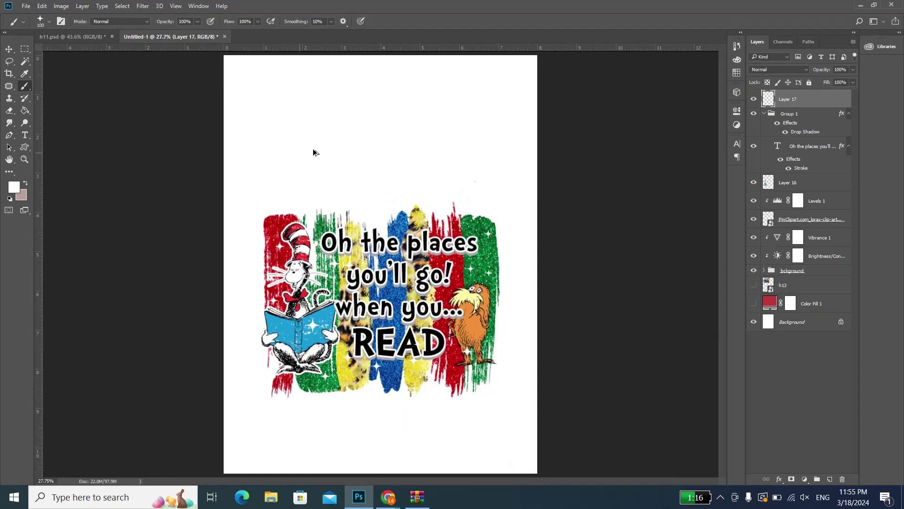
pyautogui.click(754, 286)
pyautogui.press('v')
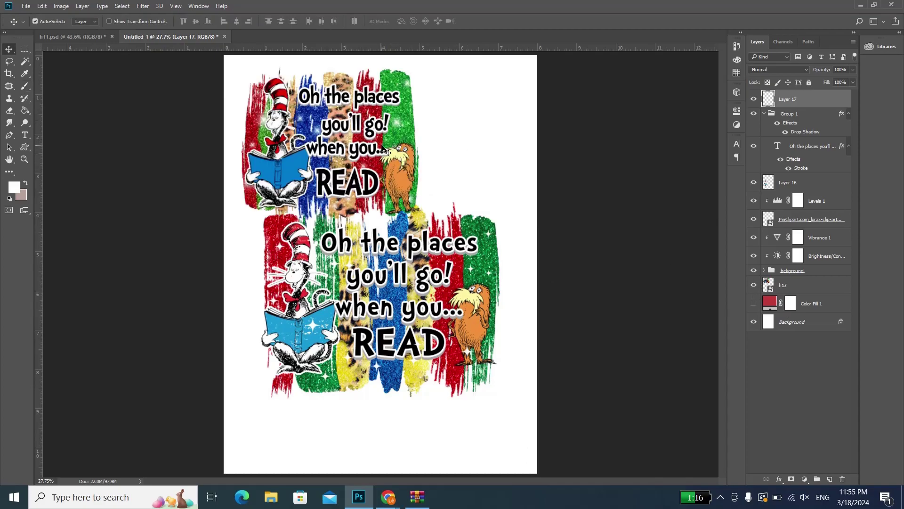